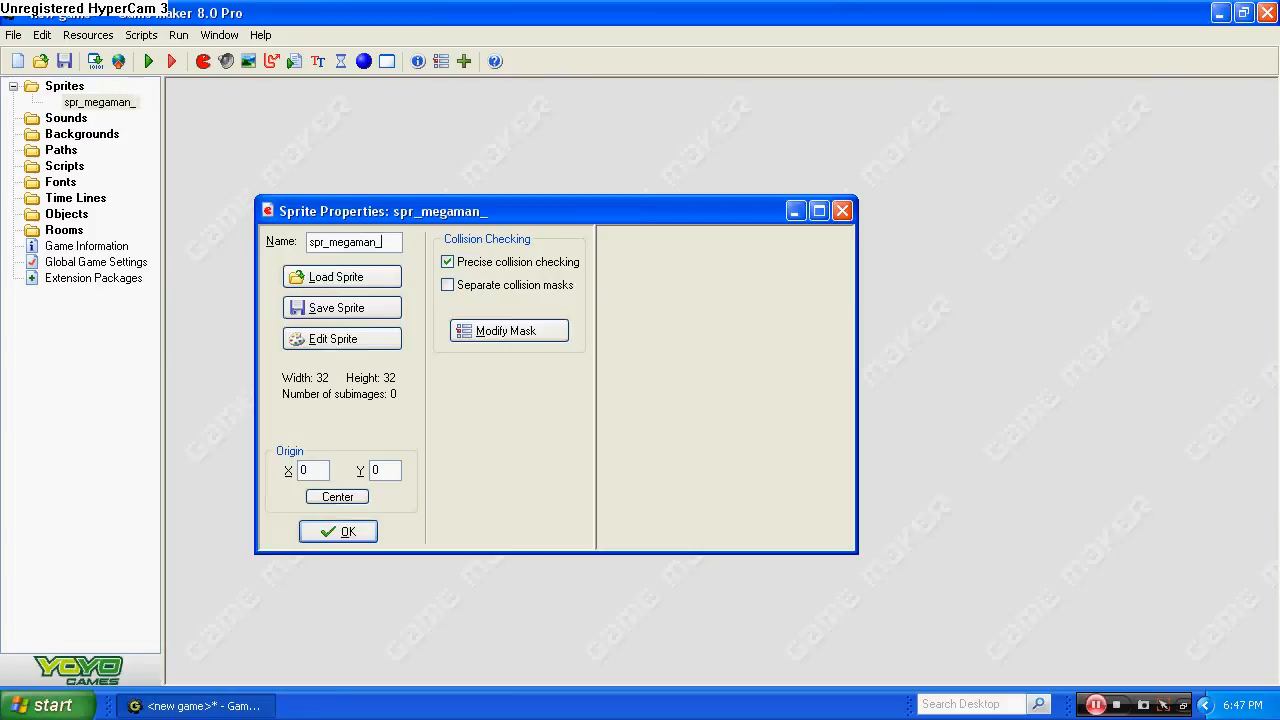
# Name the new sprite spr_megaman_stand_r and open its images for editing.
pyautogui.write('stand_')
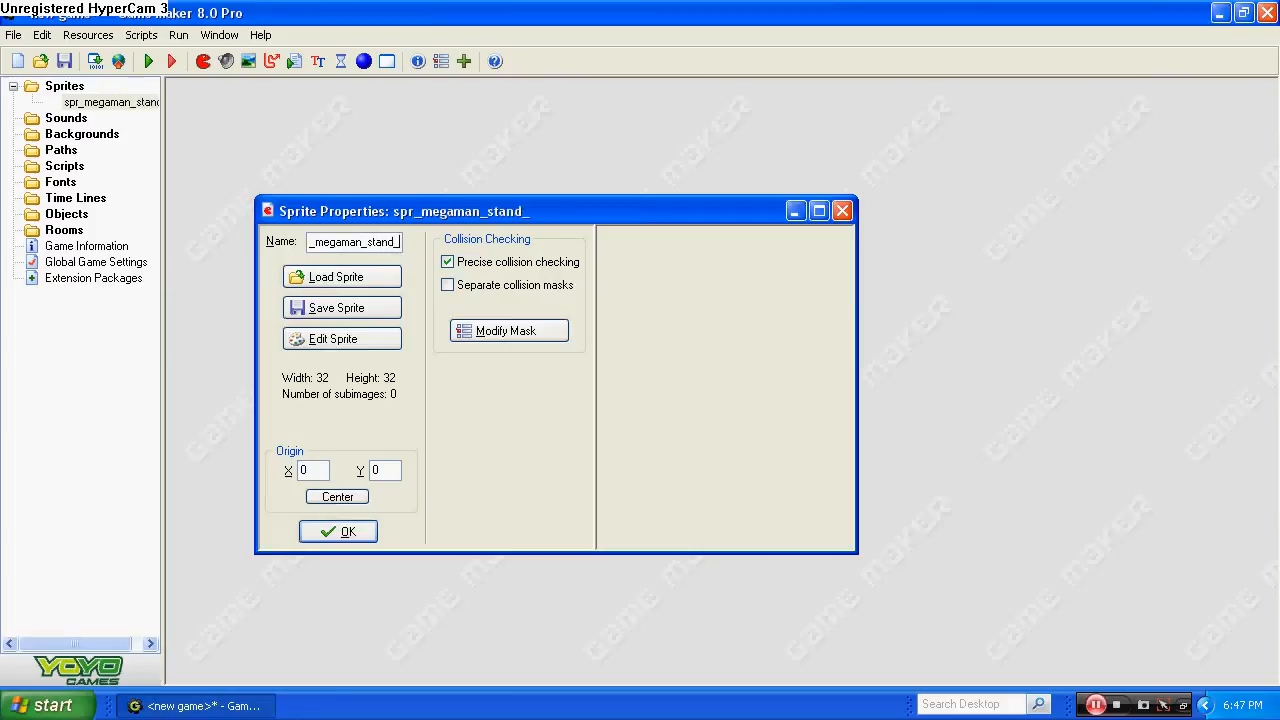
pyautogui.write('r')
pyautogui.click(371, 336)
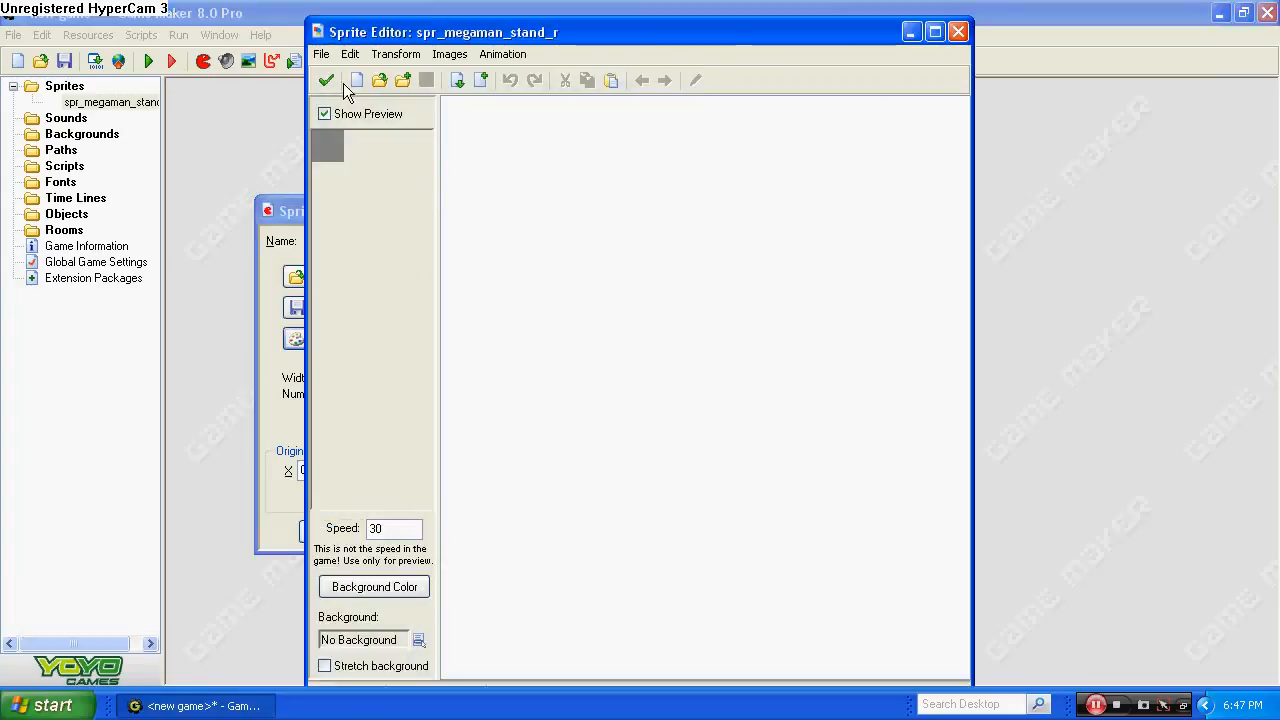
# Start creating the sprite from a strip, using the megamanx image in the Megaman folder with background removal enabled.
pyautogui.click(321, 54)
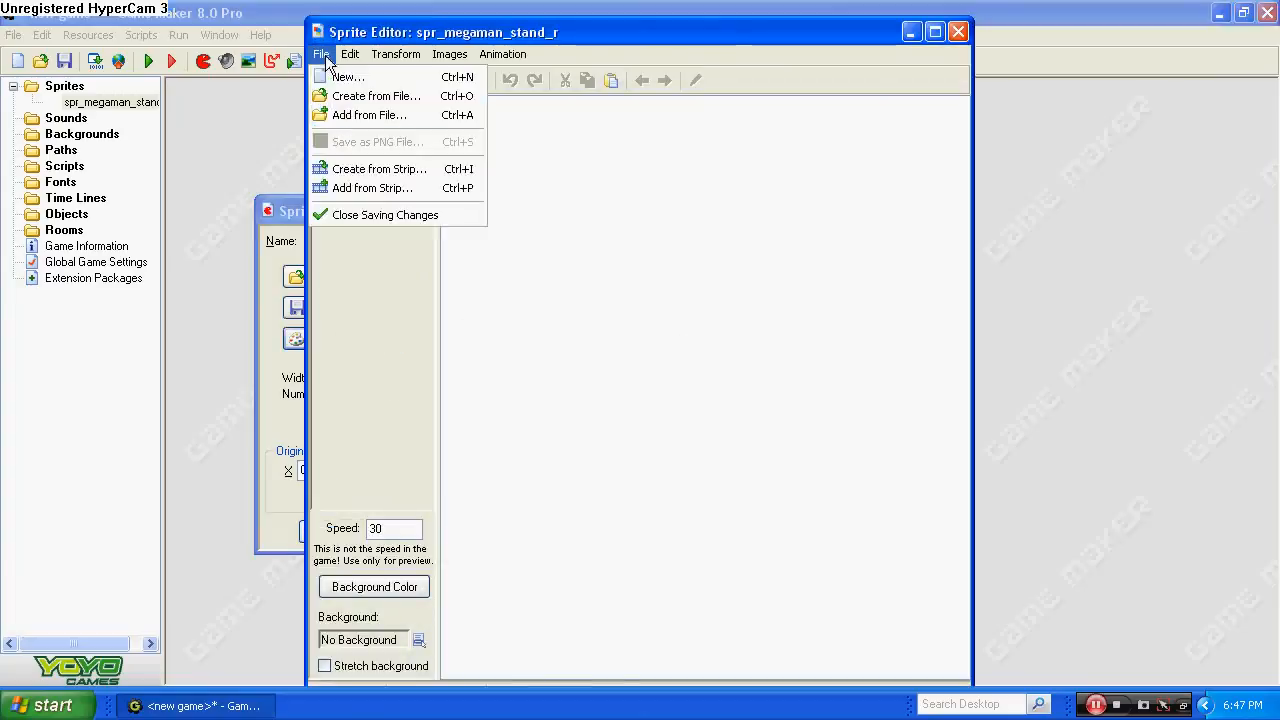
pyautogui.click(362, 168)
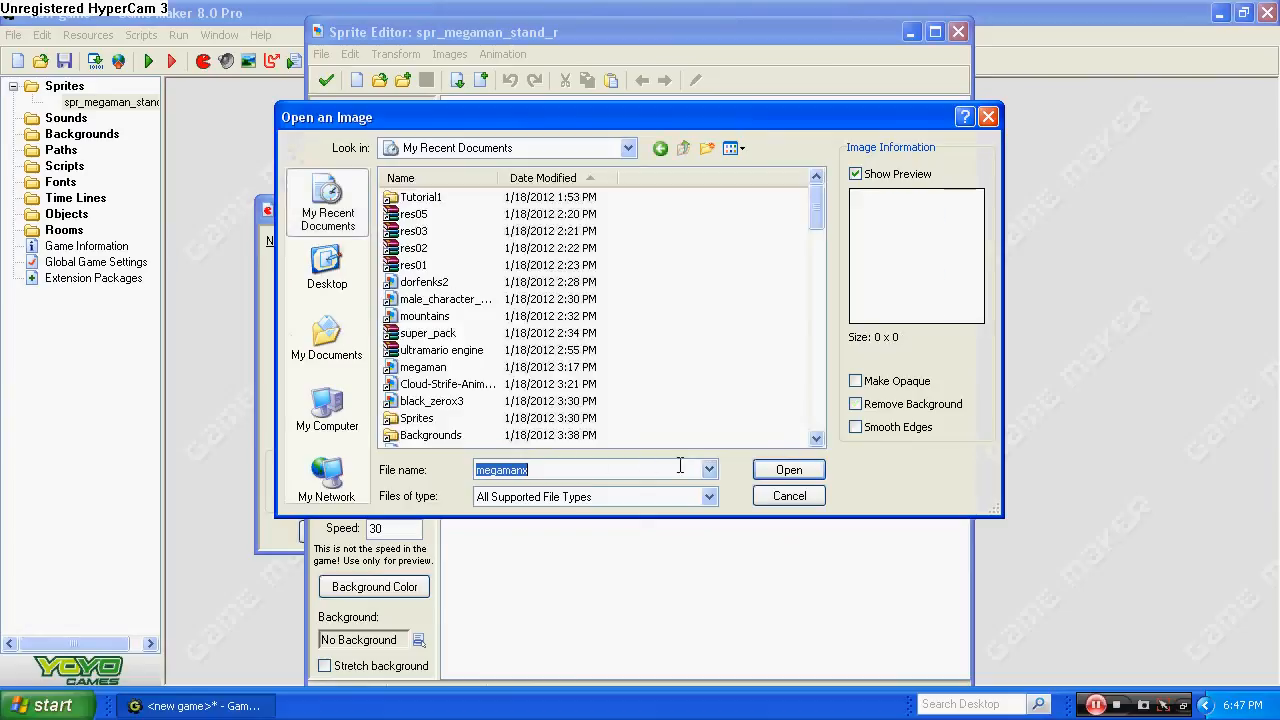
pyautogui.click(661, 148)
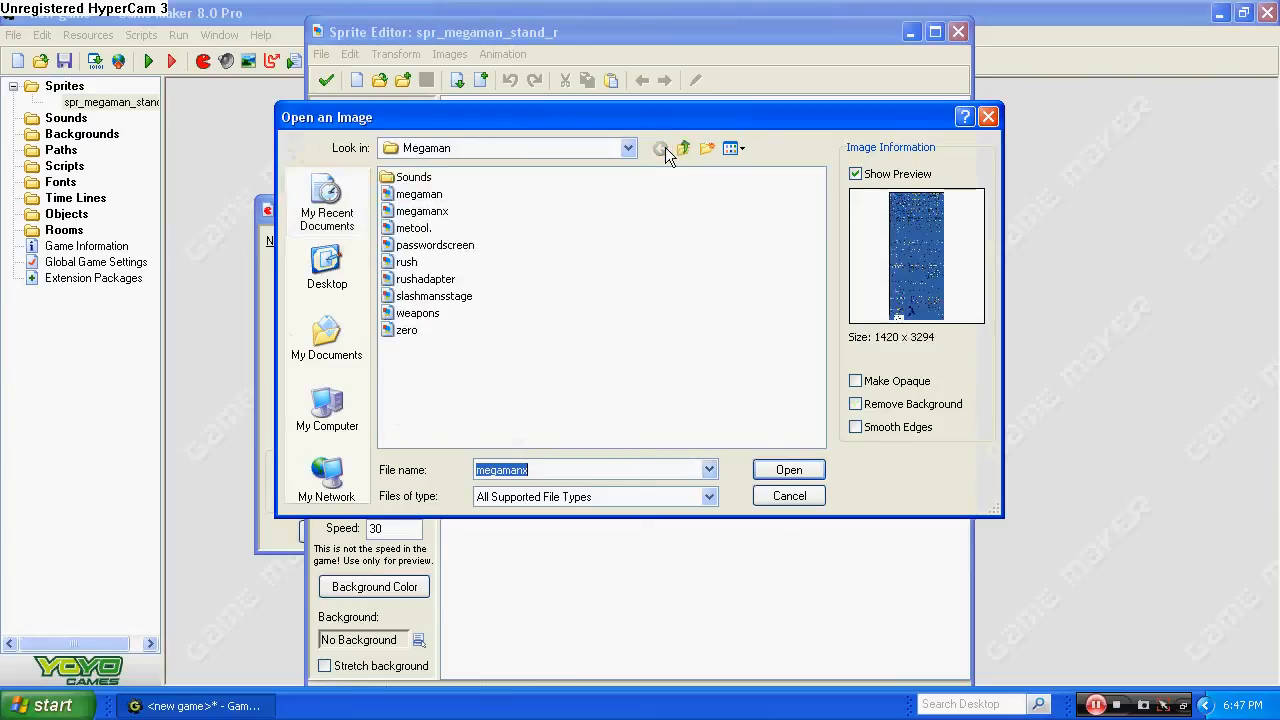
pyautogui.click(442, 212)
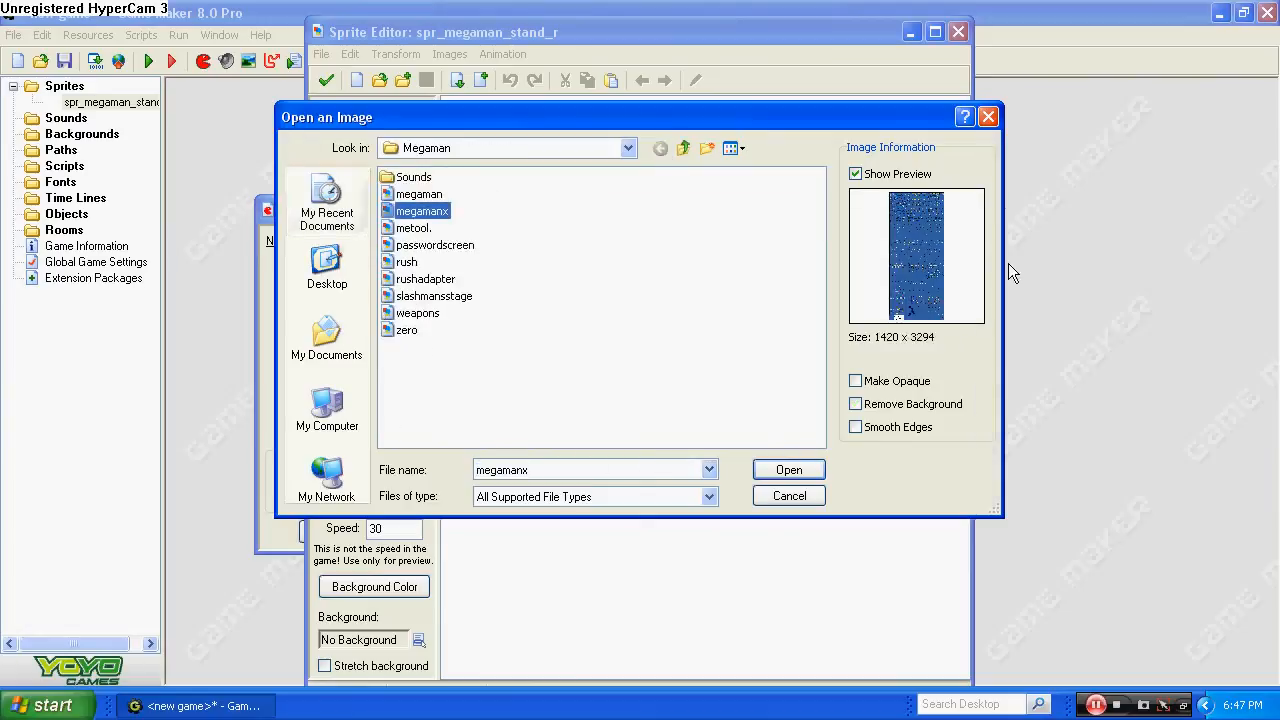
pyautogui.click(855, 404)
pyautogui.click(820, 466)
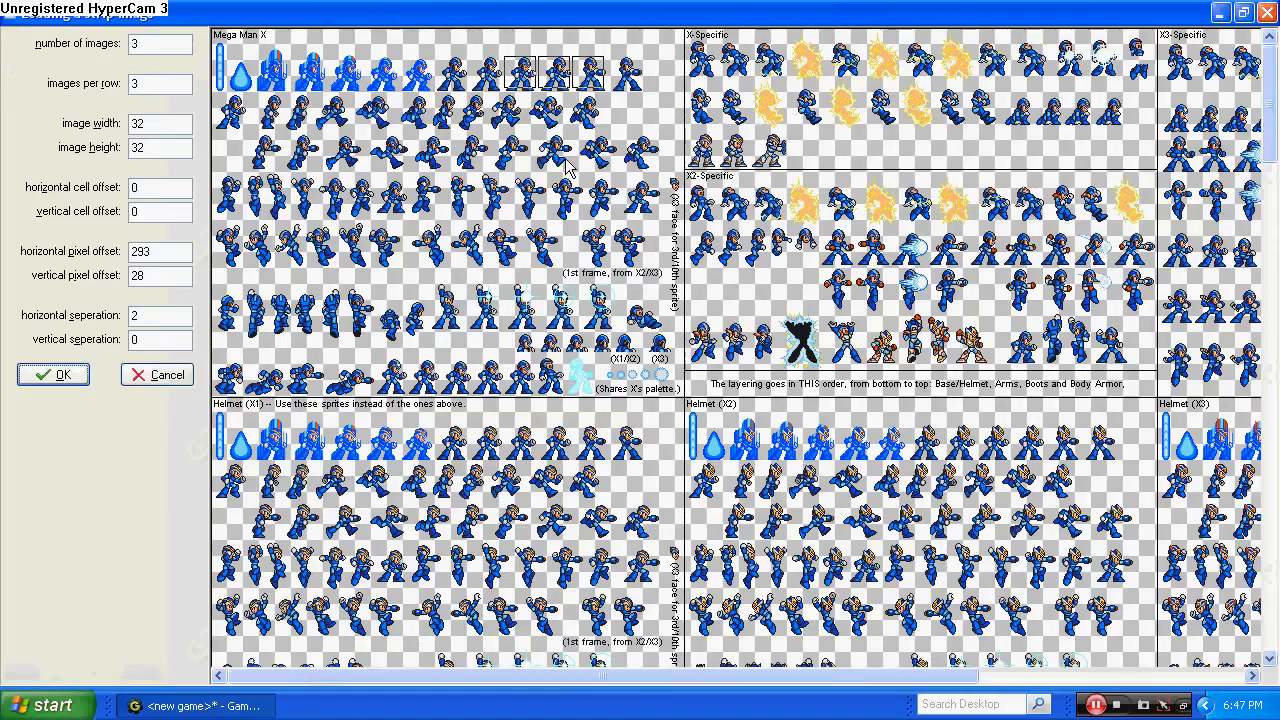
# Place the three-image capture frames over the first standing poses in the Mega Man X section and set the image height to 35.
pyautogui.click(526, 64)
pyautogui.moveTo(470, 52); pyautogui.dragTo(442, 66)
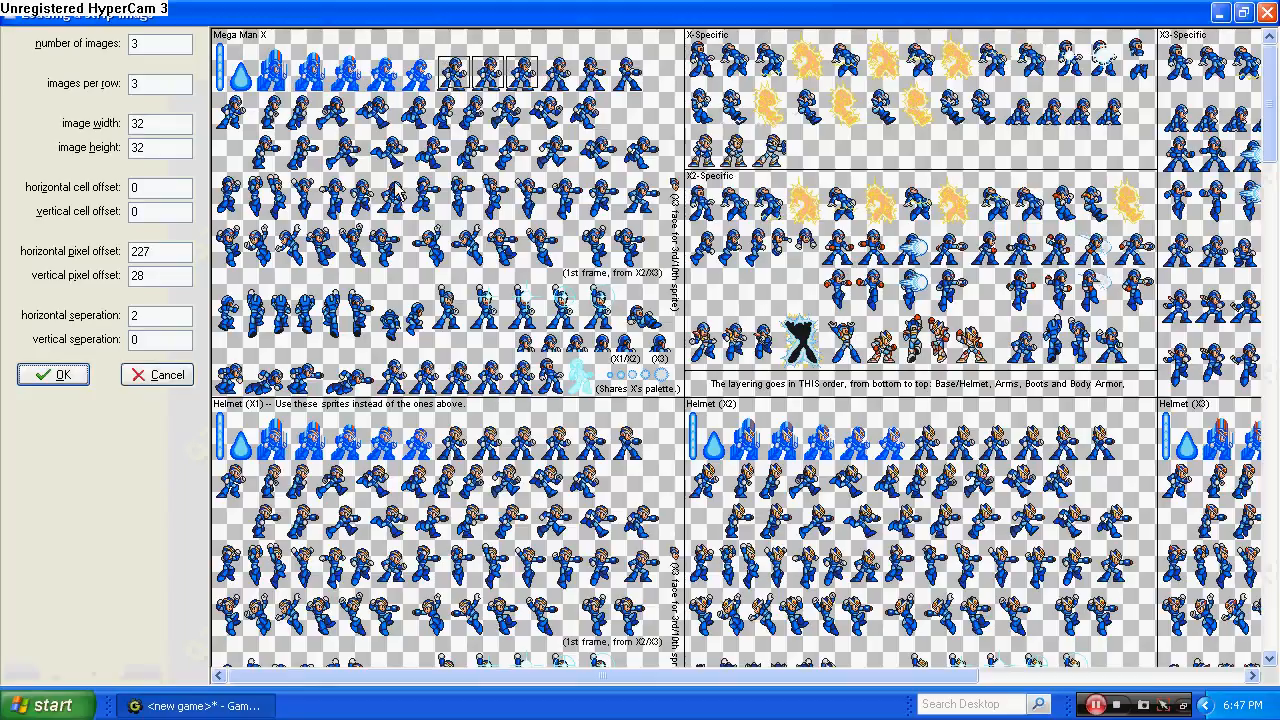
pyautogui.doubleClick(158, 148)
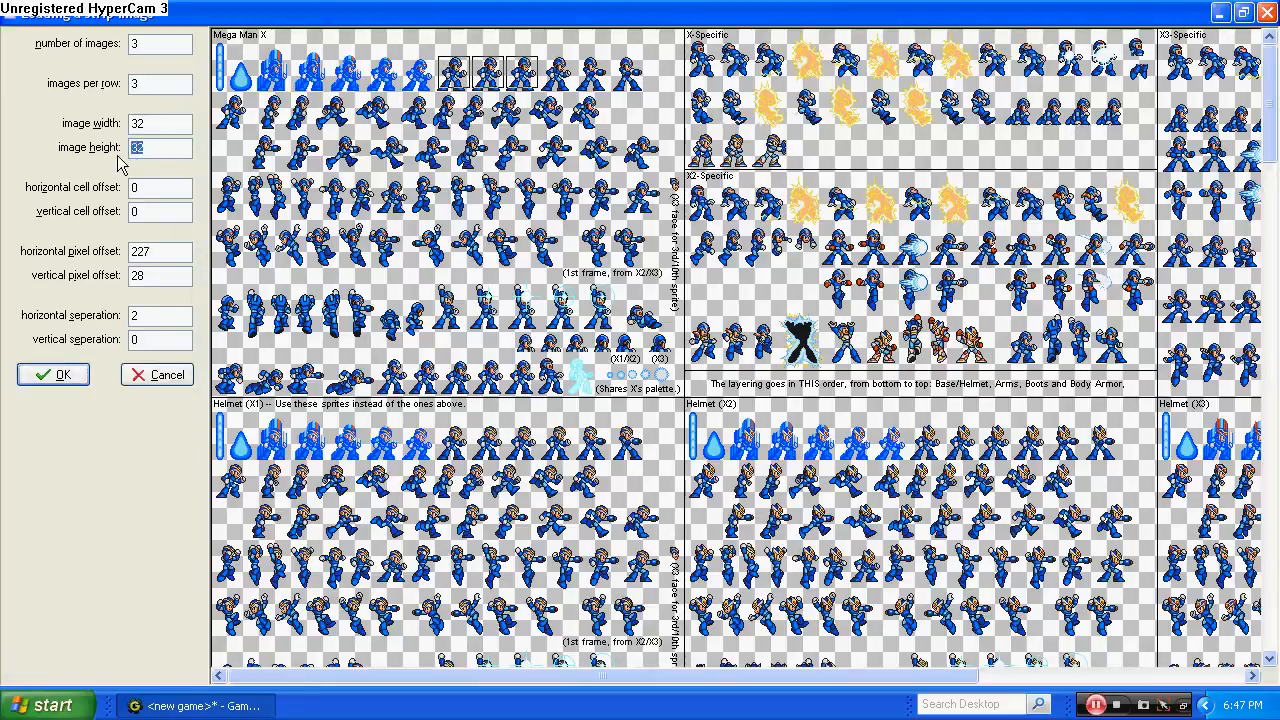
pyautogui.write('34')
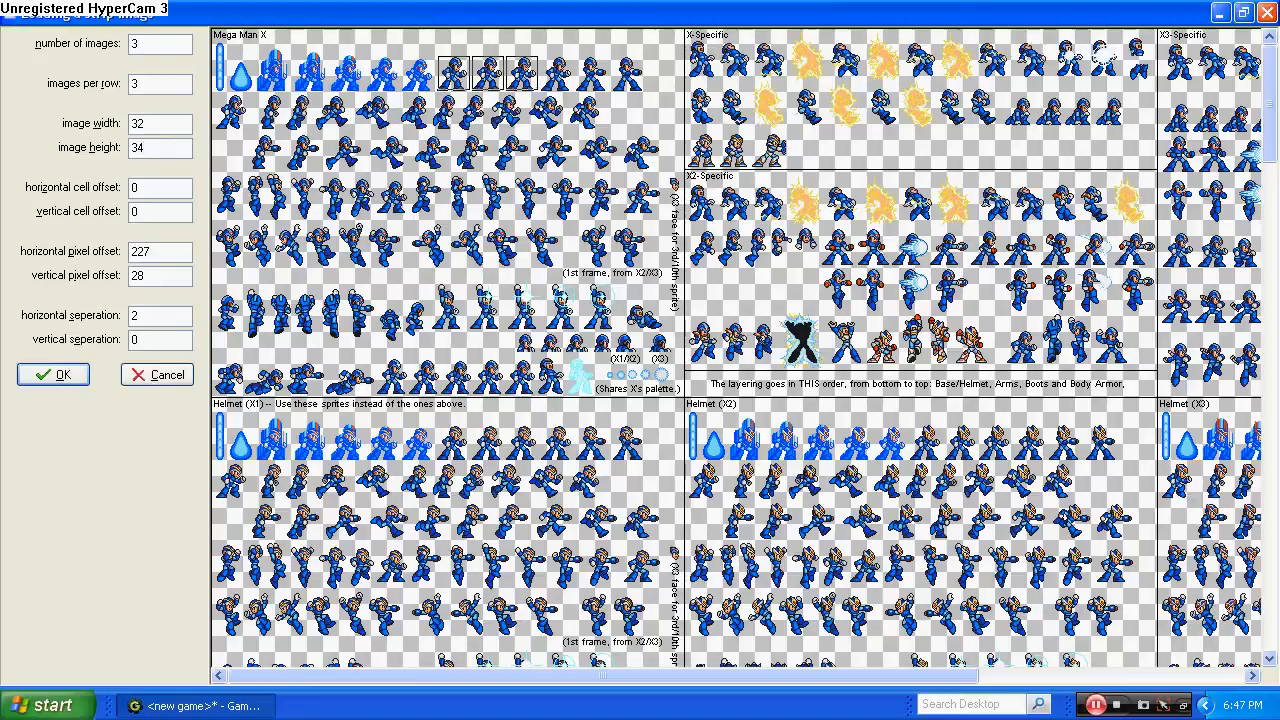
pyautogui.press('BackSpace')
pyautogui.write('5')
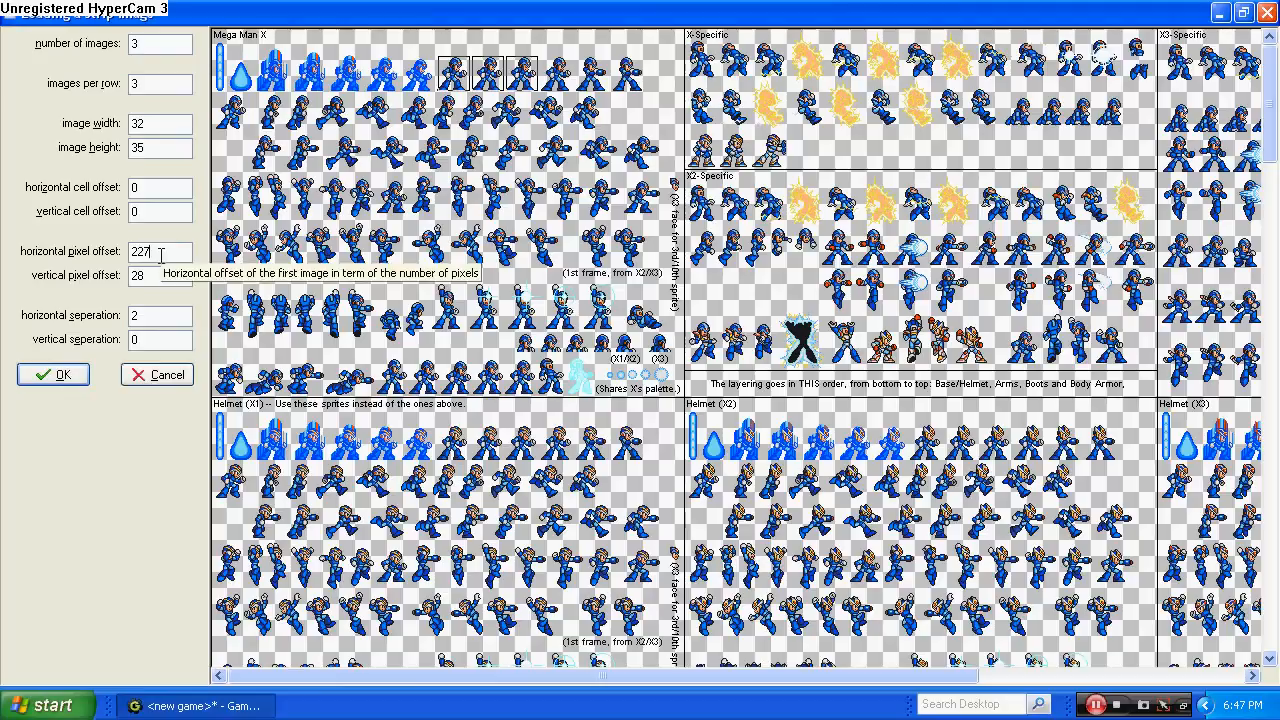
# Set the horizontal pixel offset to 226 and import the three standing frames.
pyautogui.press('BackSpace')
pyautogui.write('6')
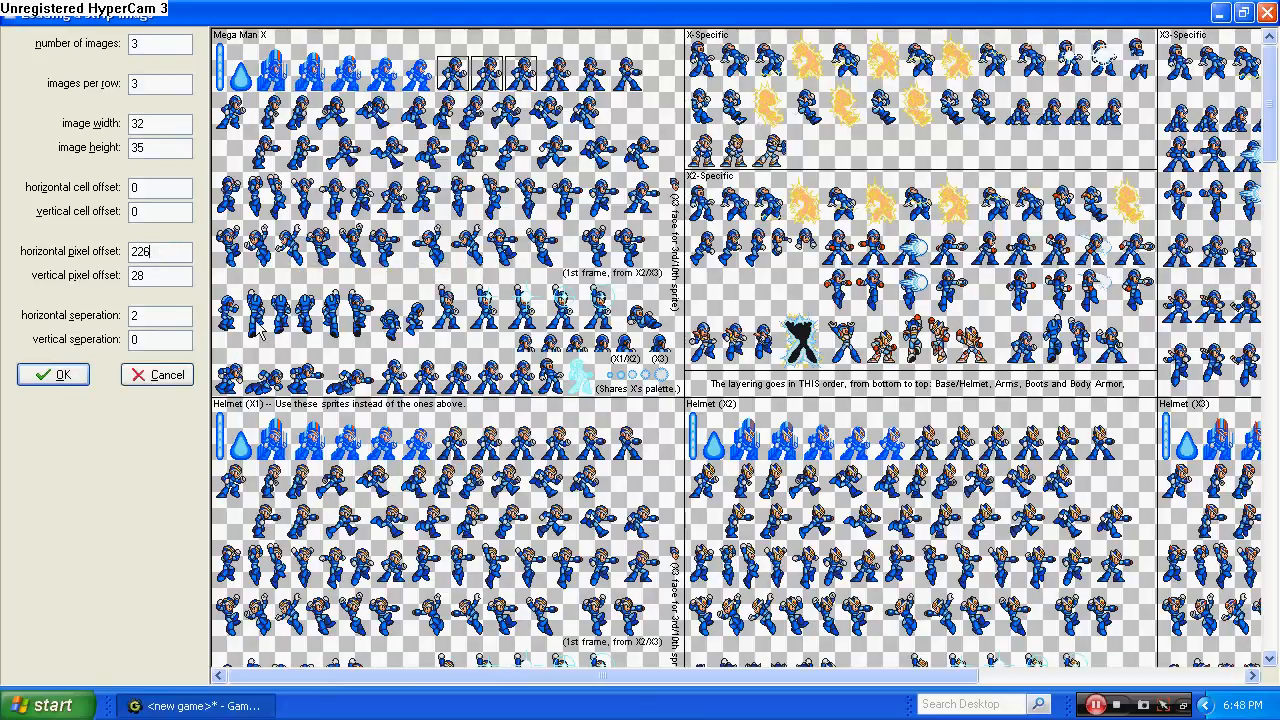
pyautogui.moveTo(131, 251); pyautogui.dragTo(158, 288)
pyautogui.click(68, 375)
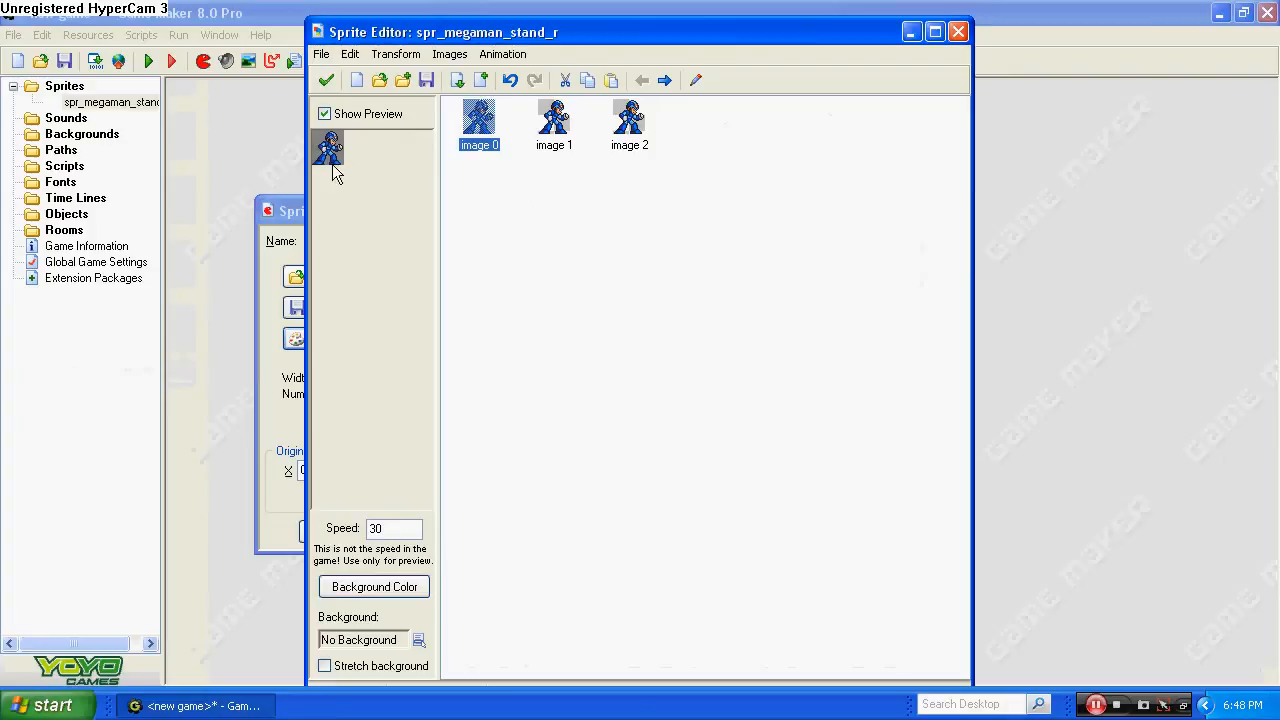
# Compare the three enlarged frames, shift the whole first frame one pixel to the right to align it, and keep the changes.
pyautogui.doubleClick(479, 120)
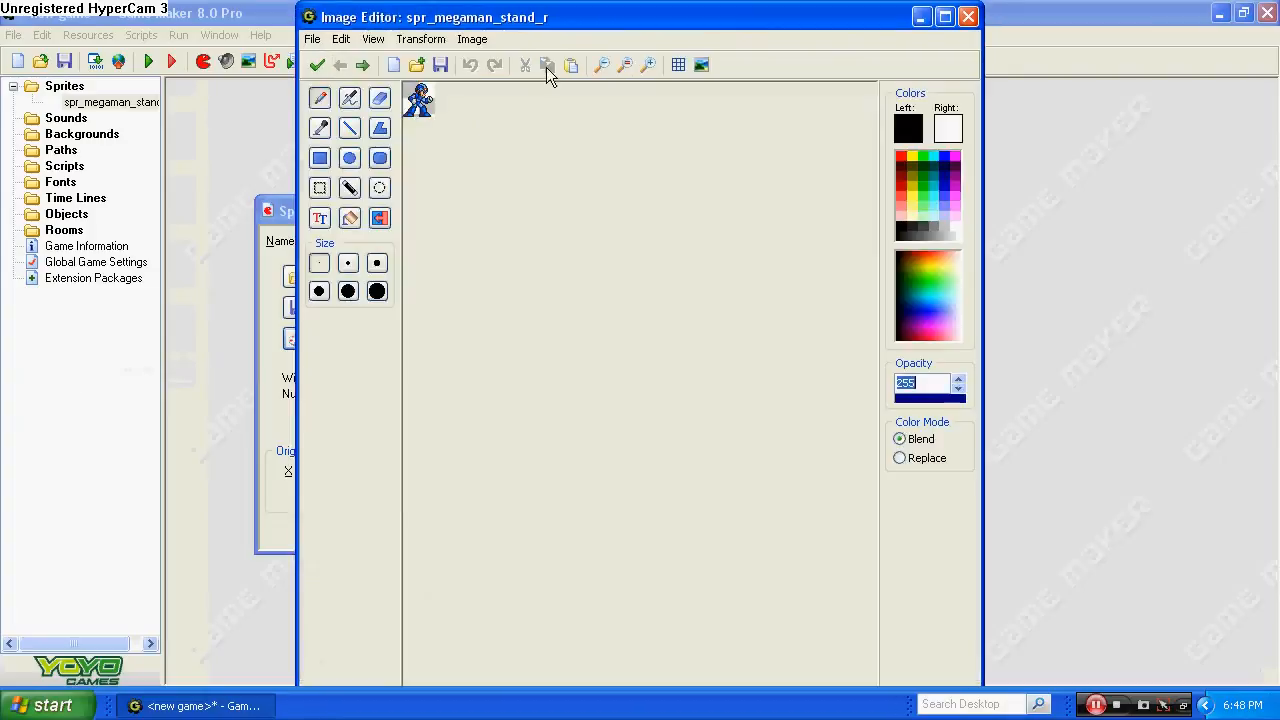
pyautogui.click(652, 64)
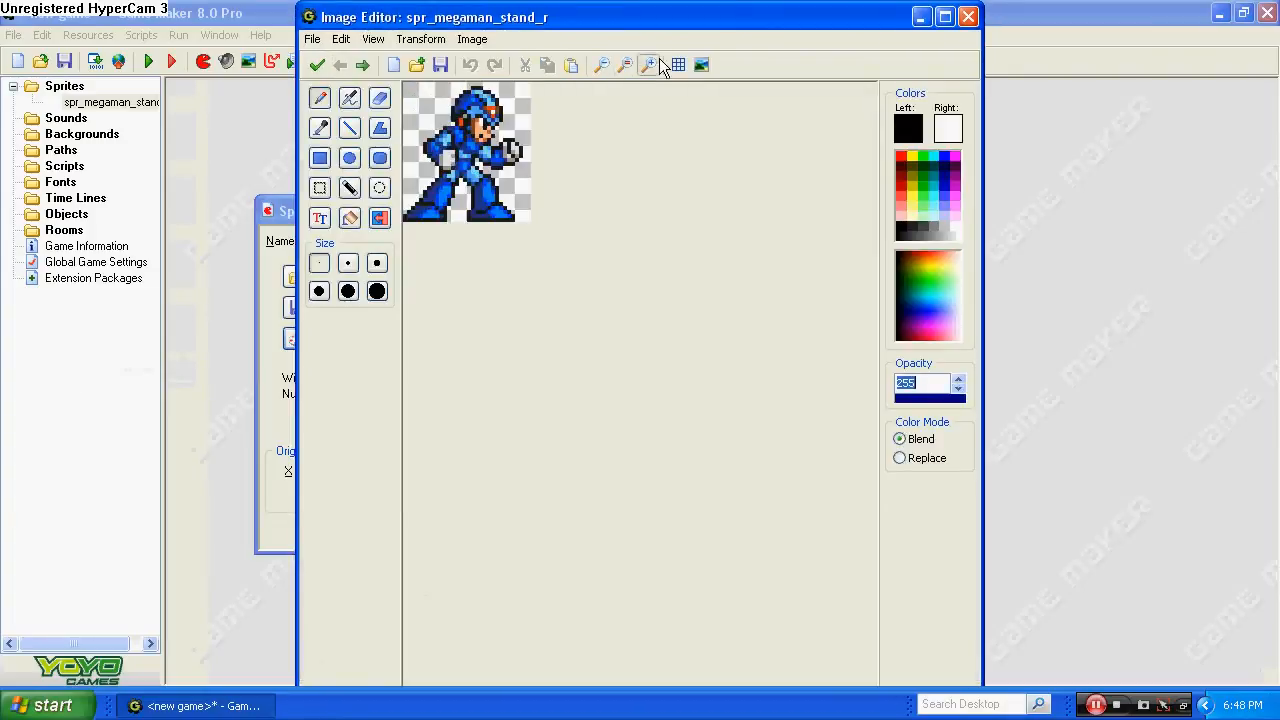
pyautogui.click(652, 64)
pyautogui.click(652, 64)
pyautogui.click(364, 65)
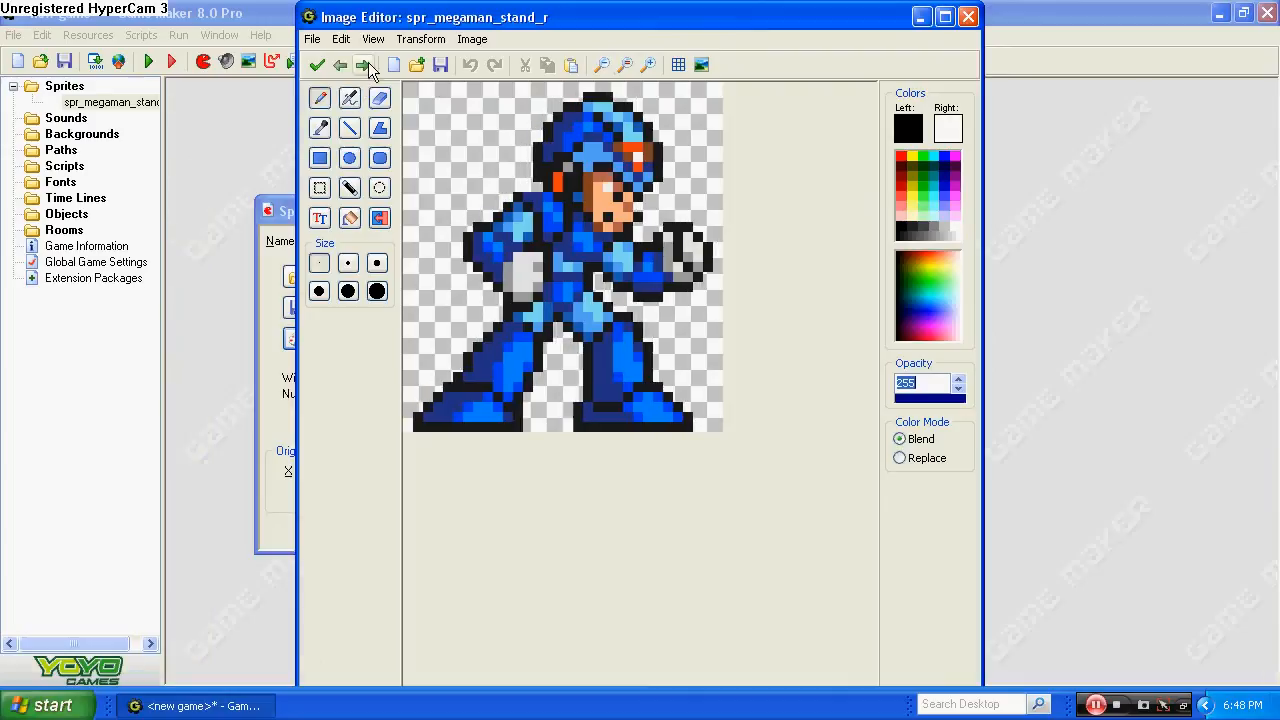
pyautogui.click(364, 65)
pyautogui.click(339, 65)
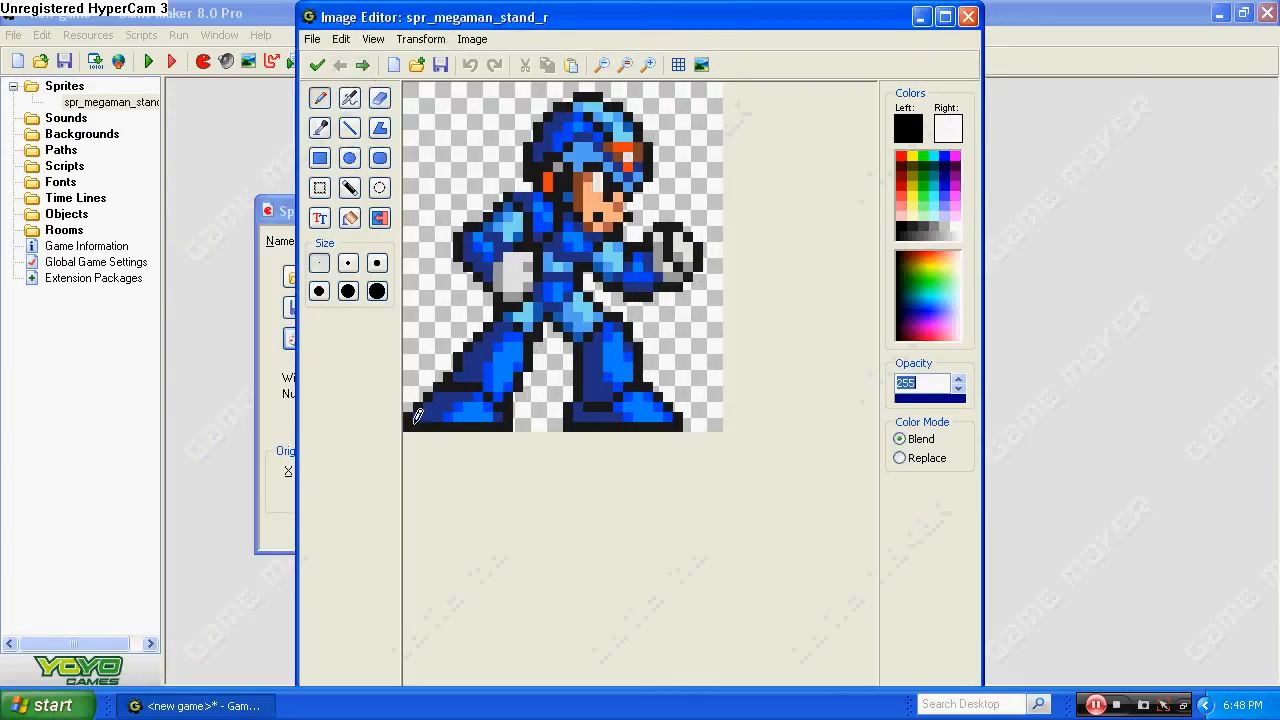
pyautogui.click(363, 65)
pyautogui.click(342, 65)
pyautogui.click(342, 65)
pyautogui.moveTo(405, 85); pyautogui.dragTo(717, 492)
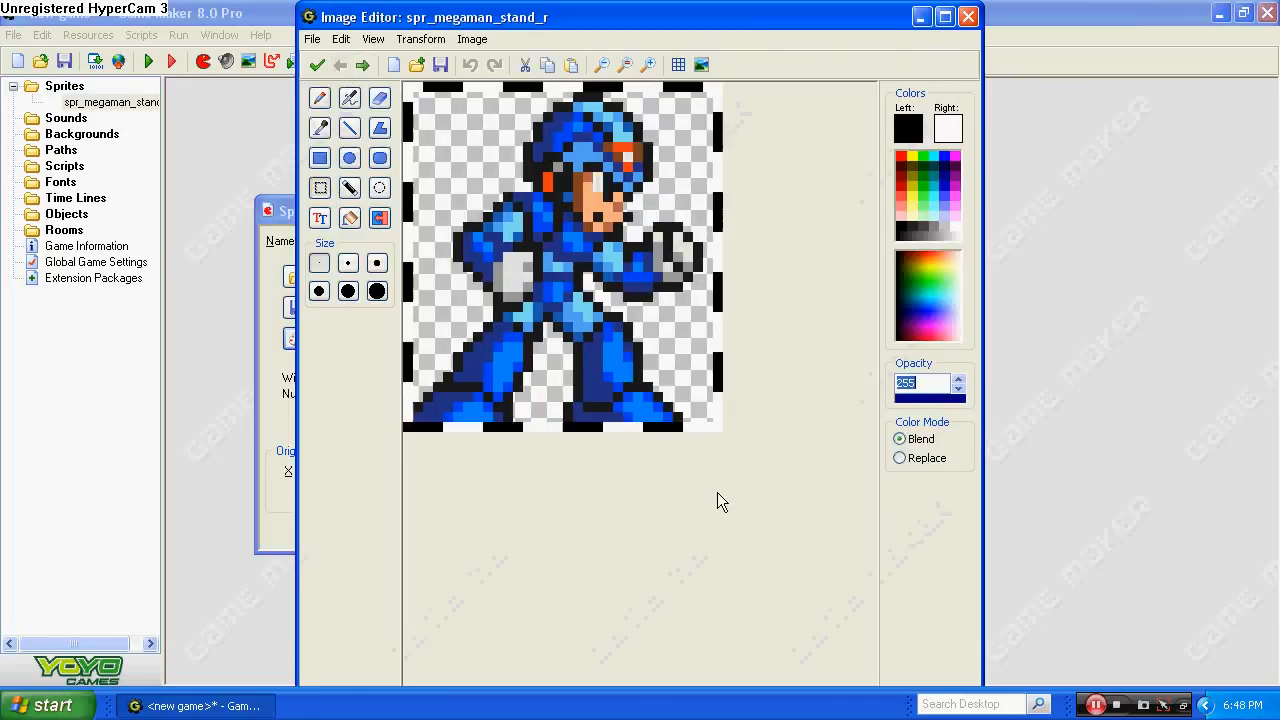
pyautogui.moveTo(570, 323); pyautogui.dragTo(580, 323)
pyautogui.click(317, 65)
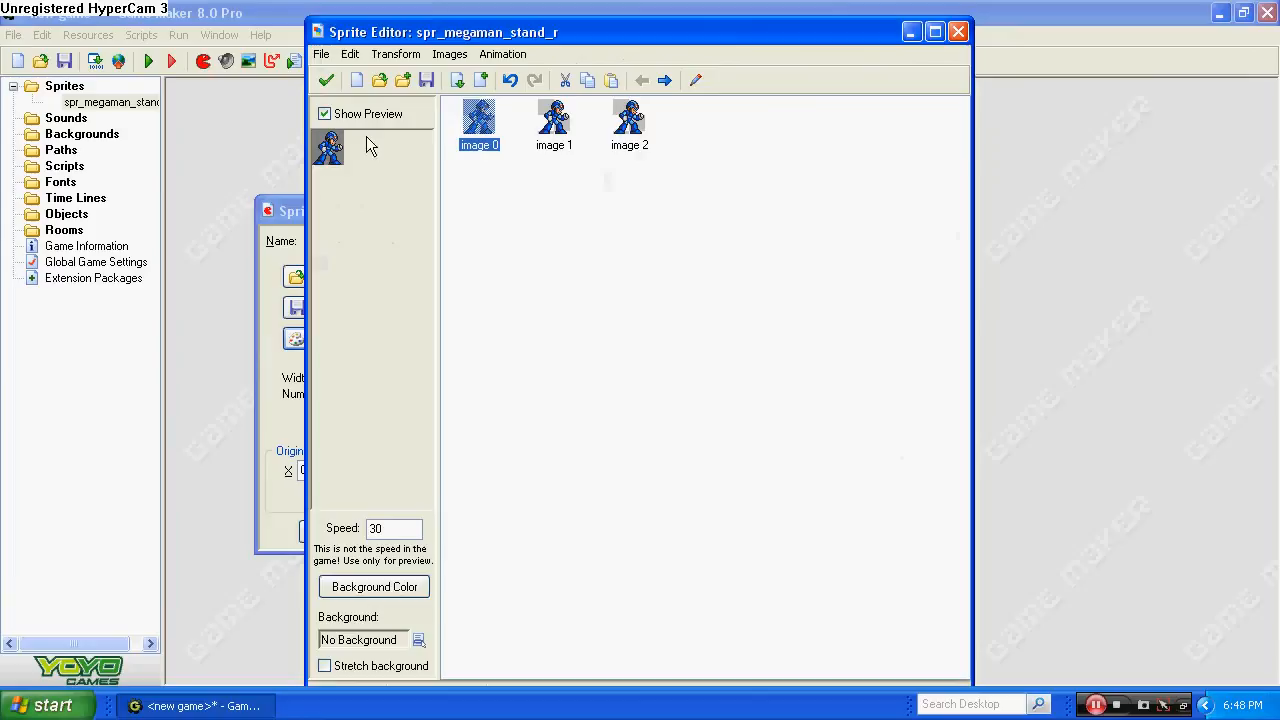
pyautogui.click(326, 80)
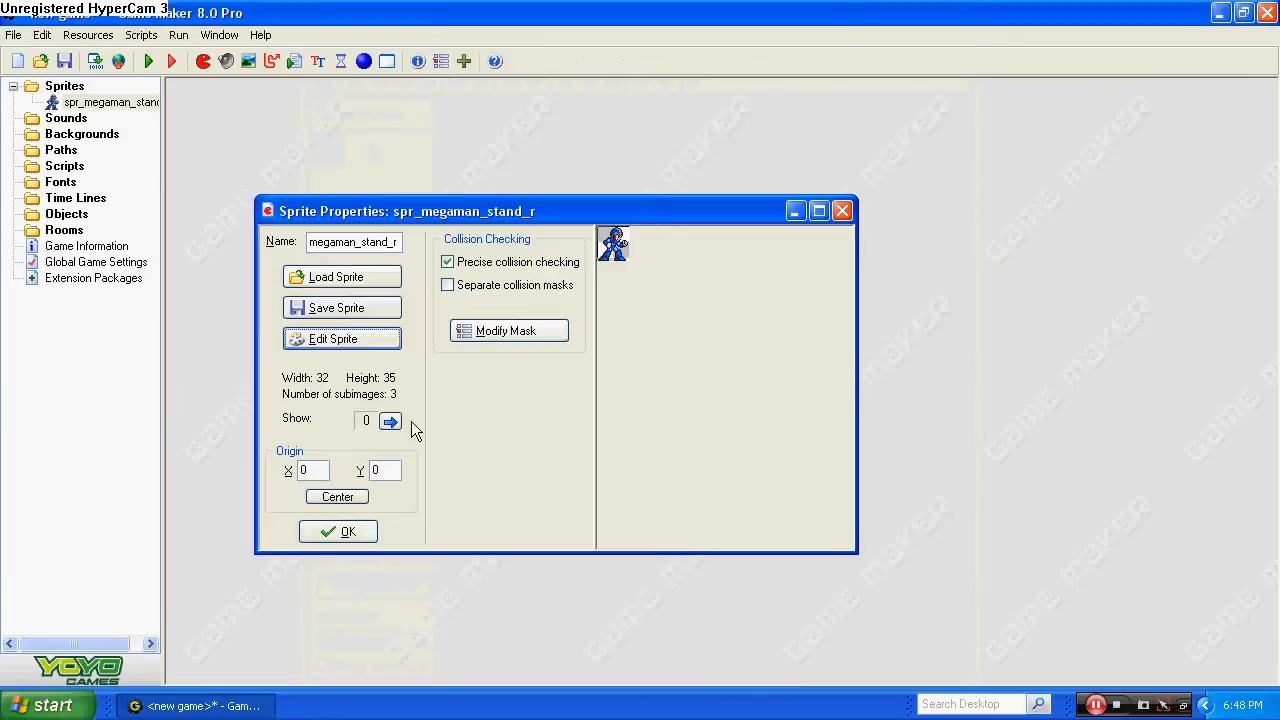
# Crop all images of the standing sprite with a border size of 0, center the sprite's origin and accept its properties.
pyautogui.click(321, 502)
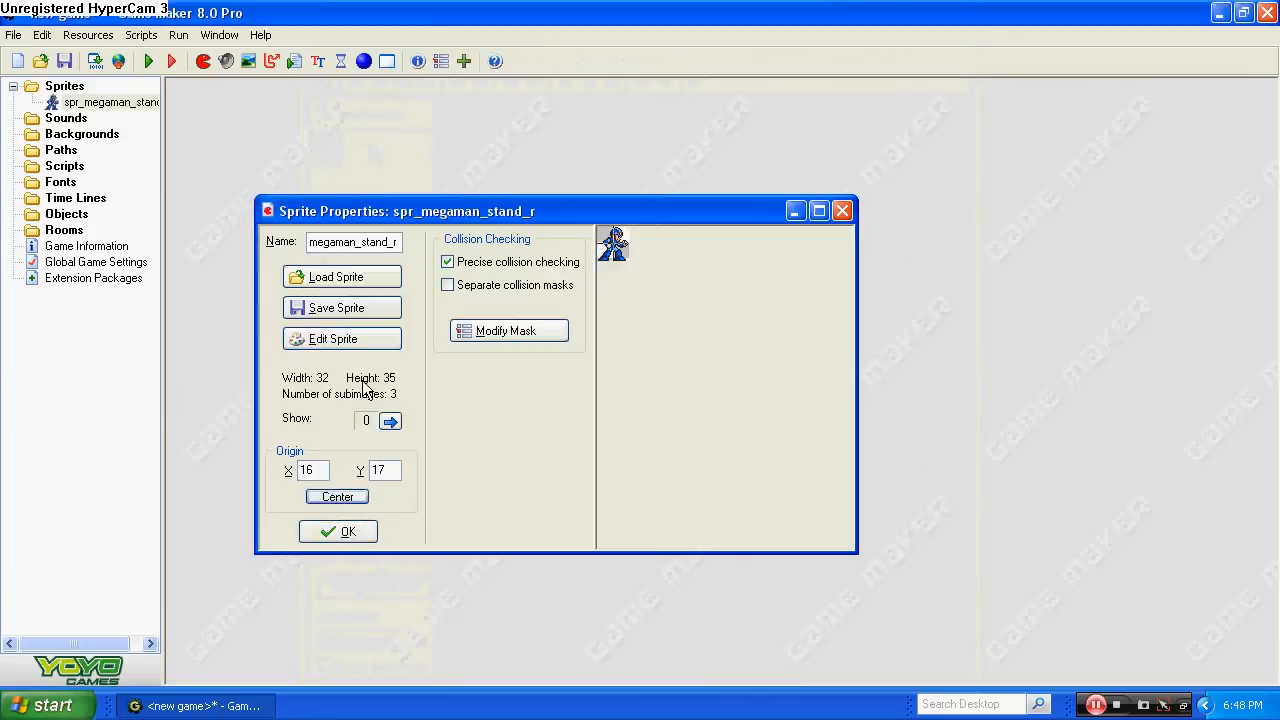
pyautogui.click(386, 340)
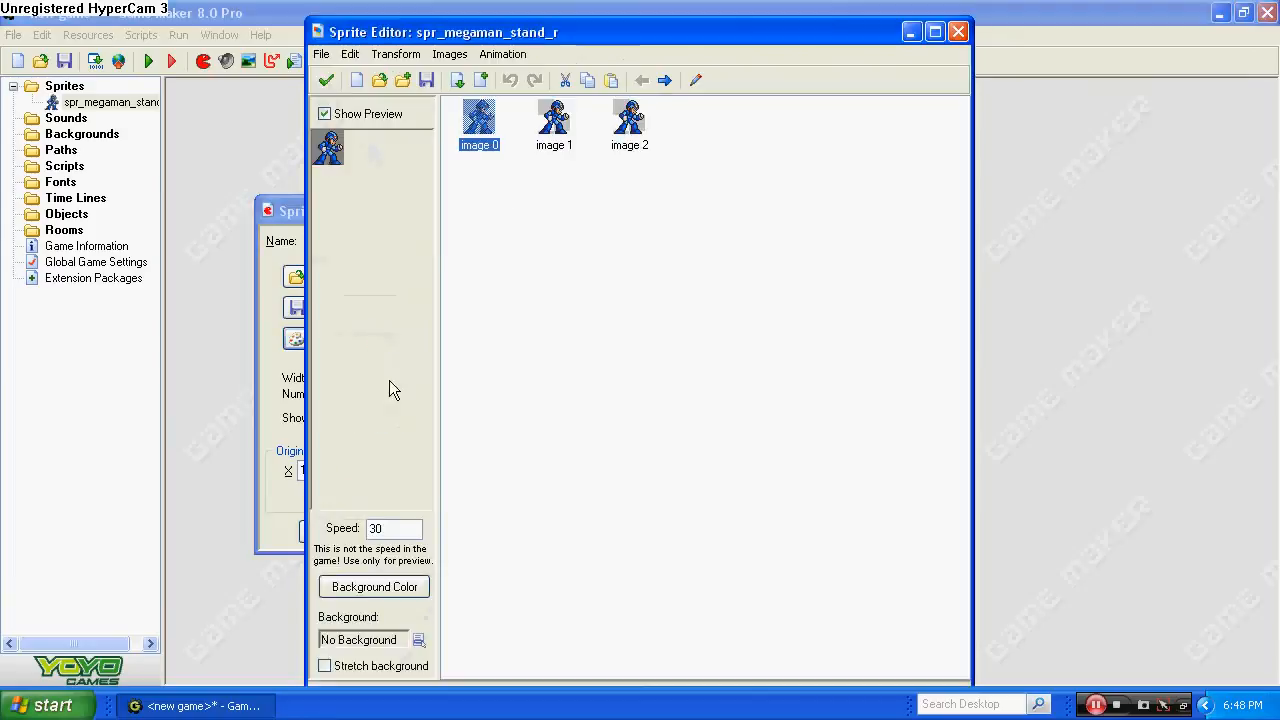
pyautogui.click(395, 54)
pyautogui.click(416, 214)
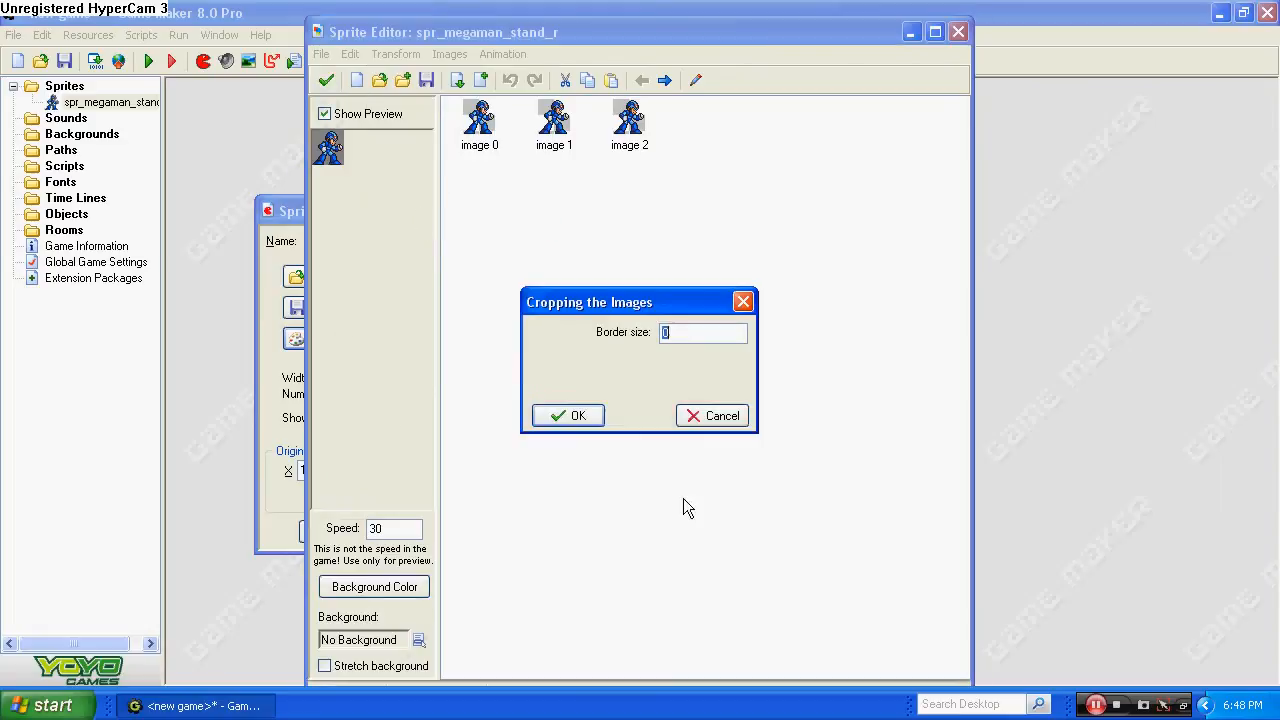
pyautogui.click(590, 417)
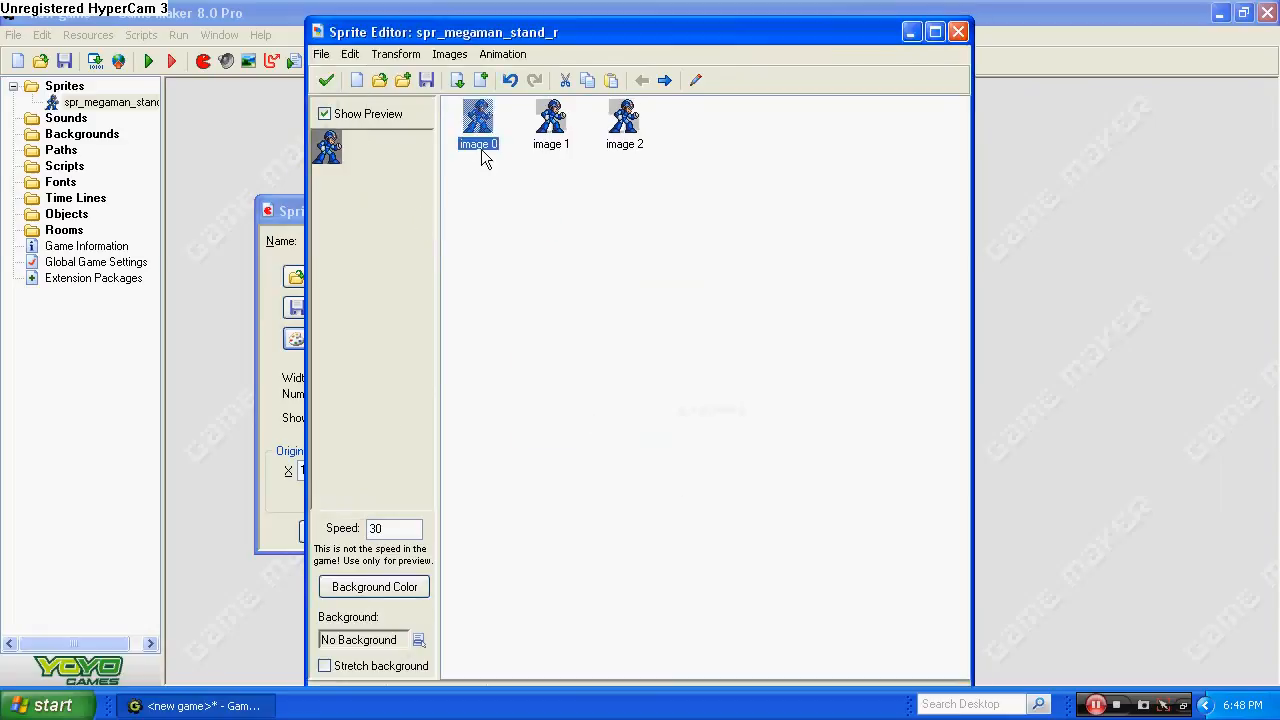
pyautogui.click(328, 80)
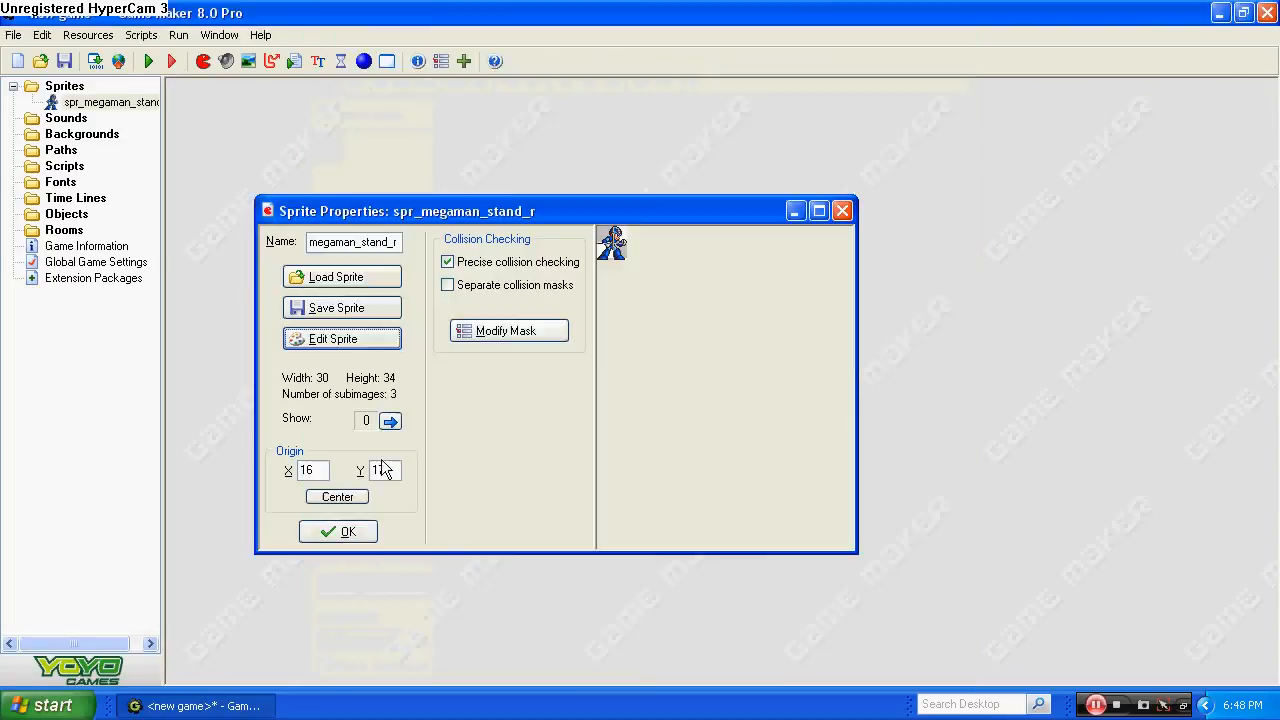
pyautogui.click(335, 497)
pyautogui.click(362, 533)
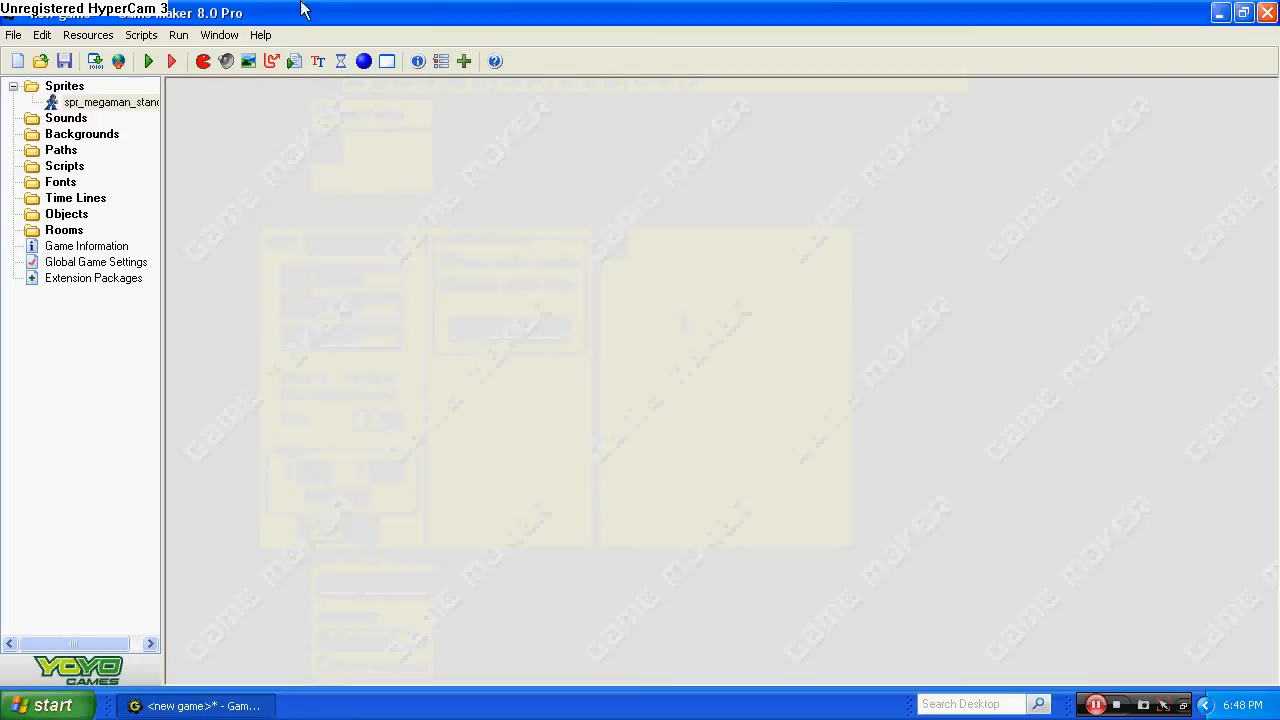
# Create a sprite group named Right under Sprites.
pyautogui.rightClick(58, 86)
pyautogui.click(132, 147)
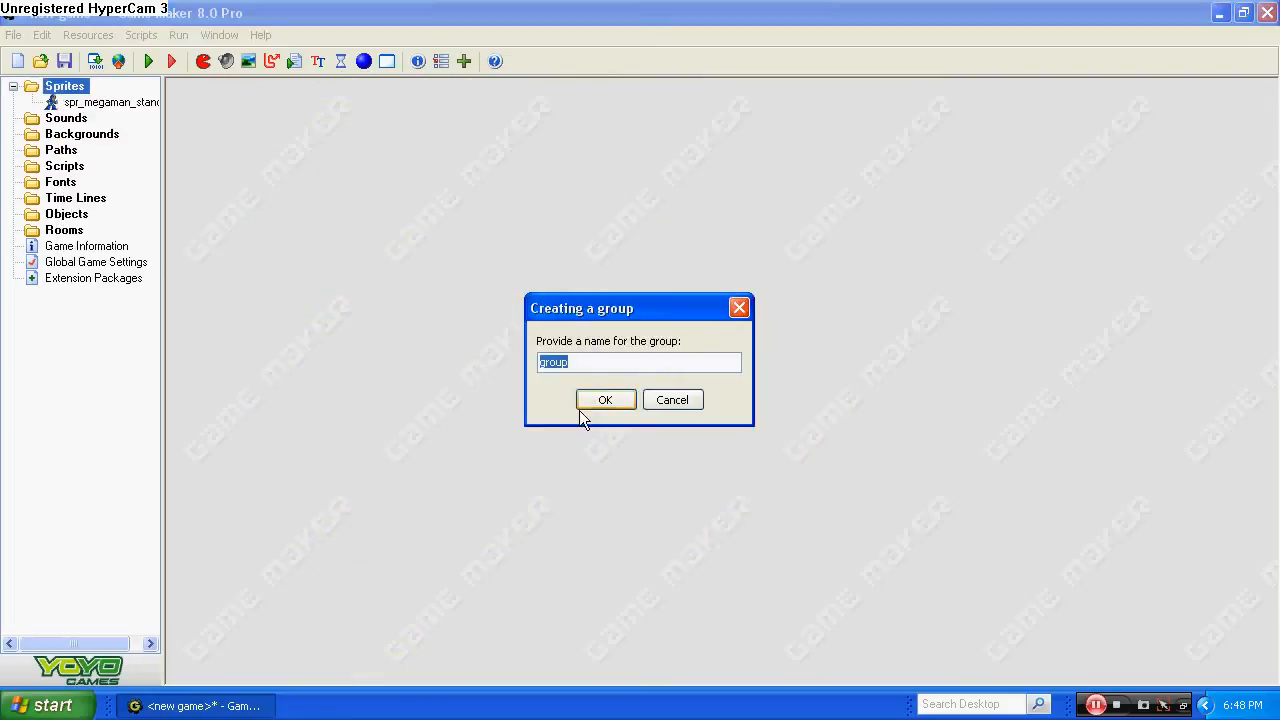
pyautogui.write('Right')
pyautogui.click(624, 400)
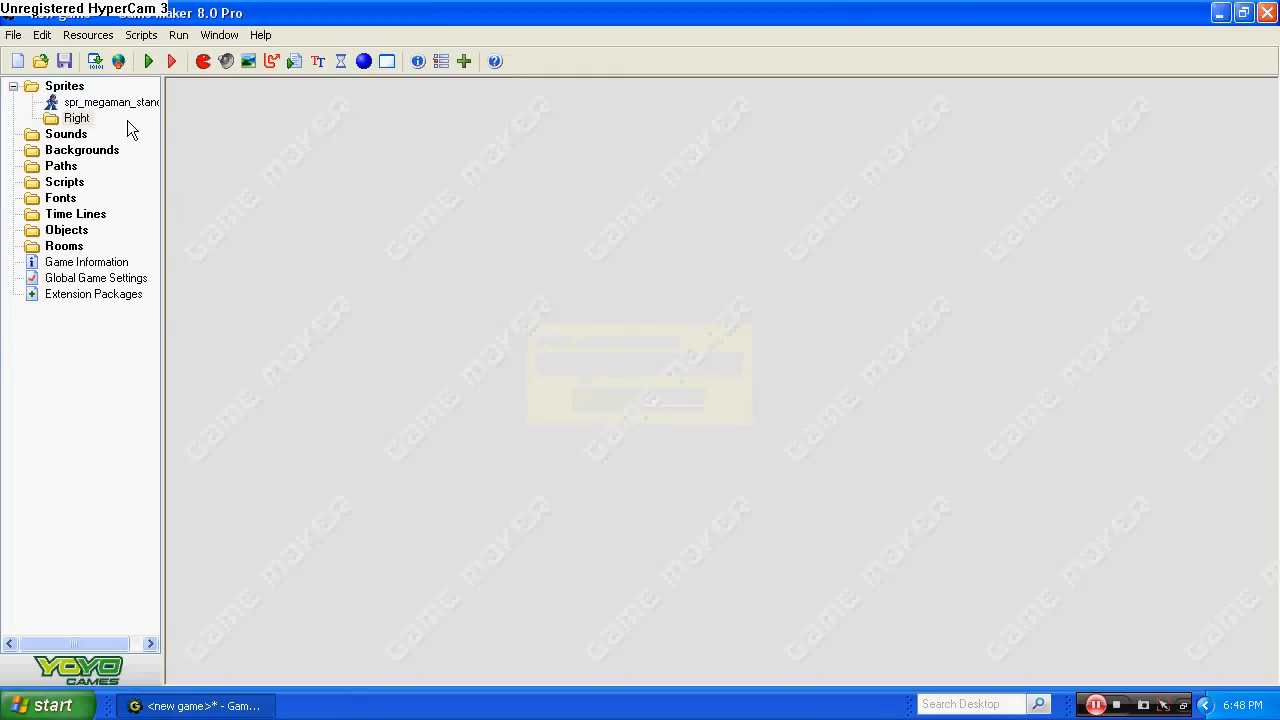
# Create a sprite group named Left and move the spr_megaman_stand_r sprite into the Right group.
pyautogui.rightClick(58, 86)
pyautogui.click(100, 140)
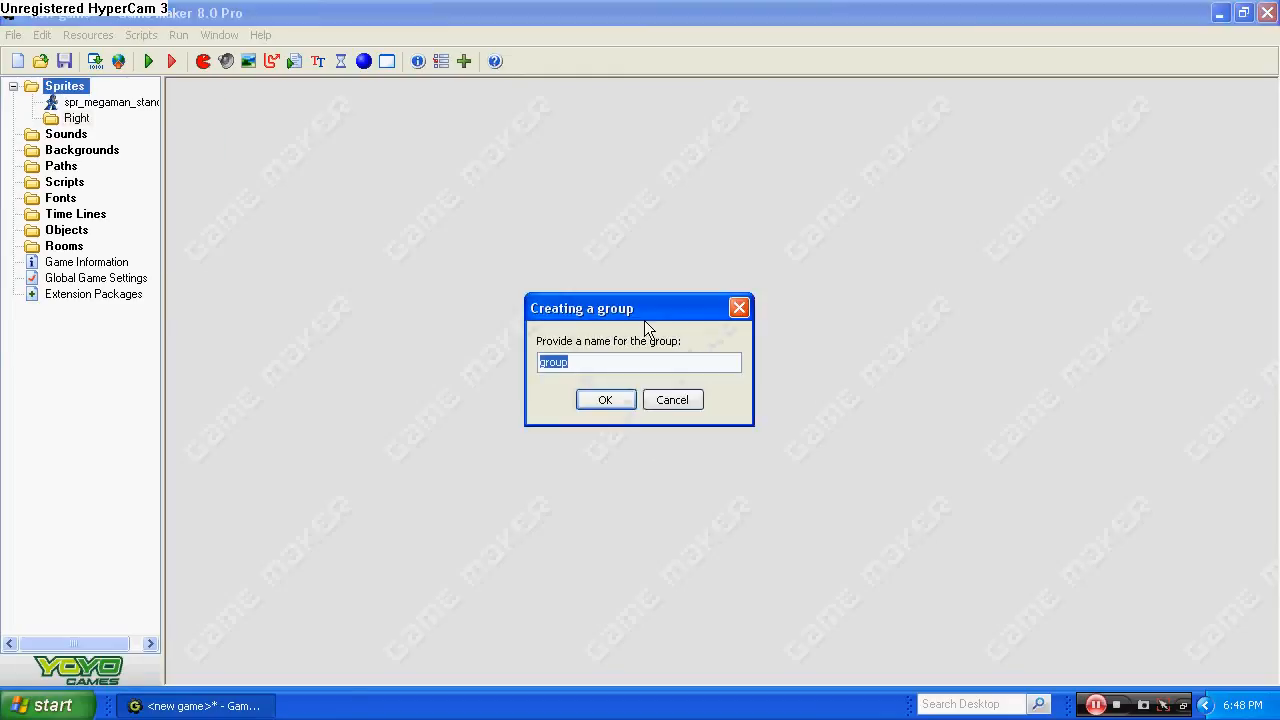
pyautogui.write('Left')
pyautogui.click(612, 398)
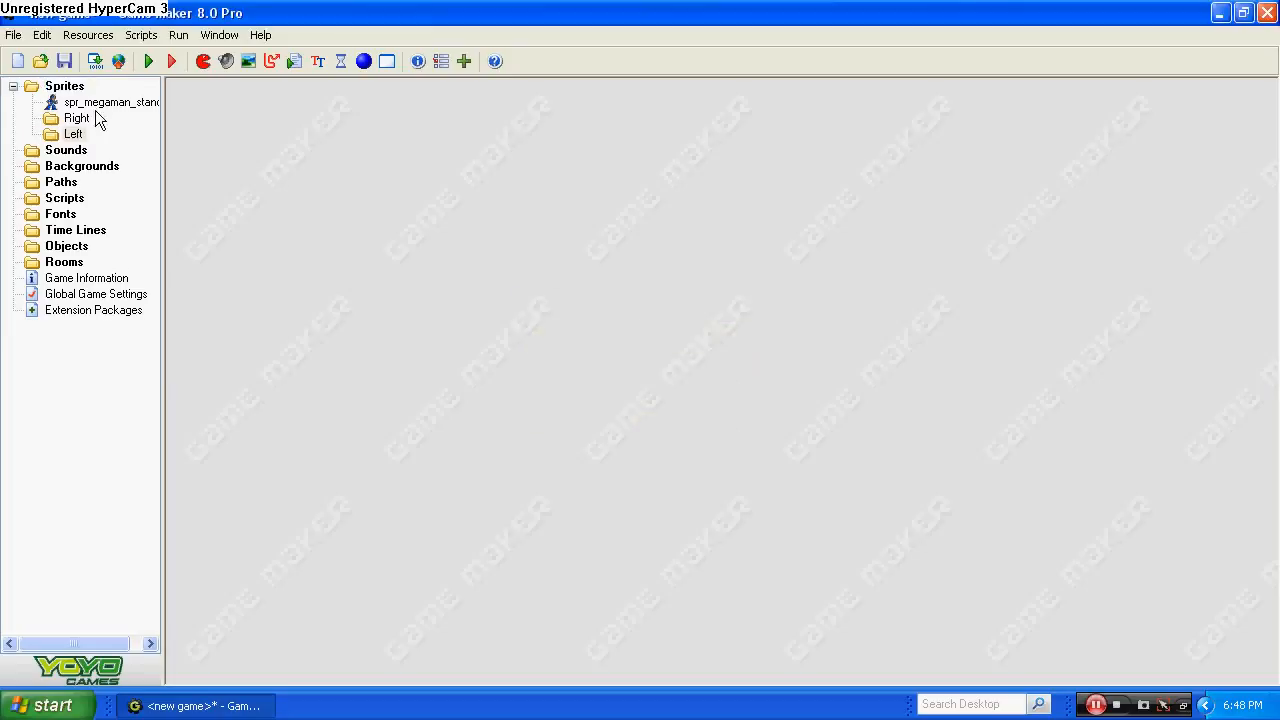
pyautogui.moveTo(95, 103); pyautogui.dragTo(76, 118)
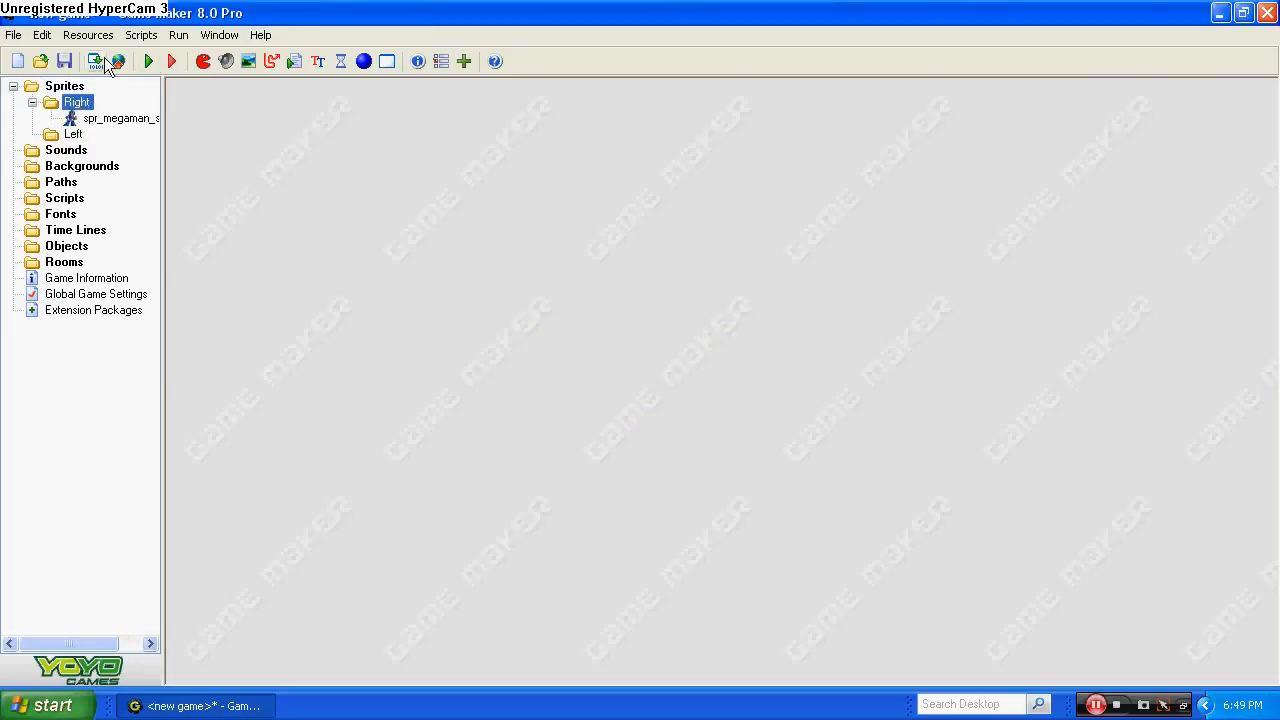
# Save the game as Megaman in the Metroid folder, replacing the existing file.
pyautogui.click(64, 61)
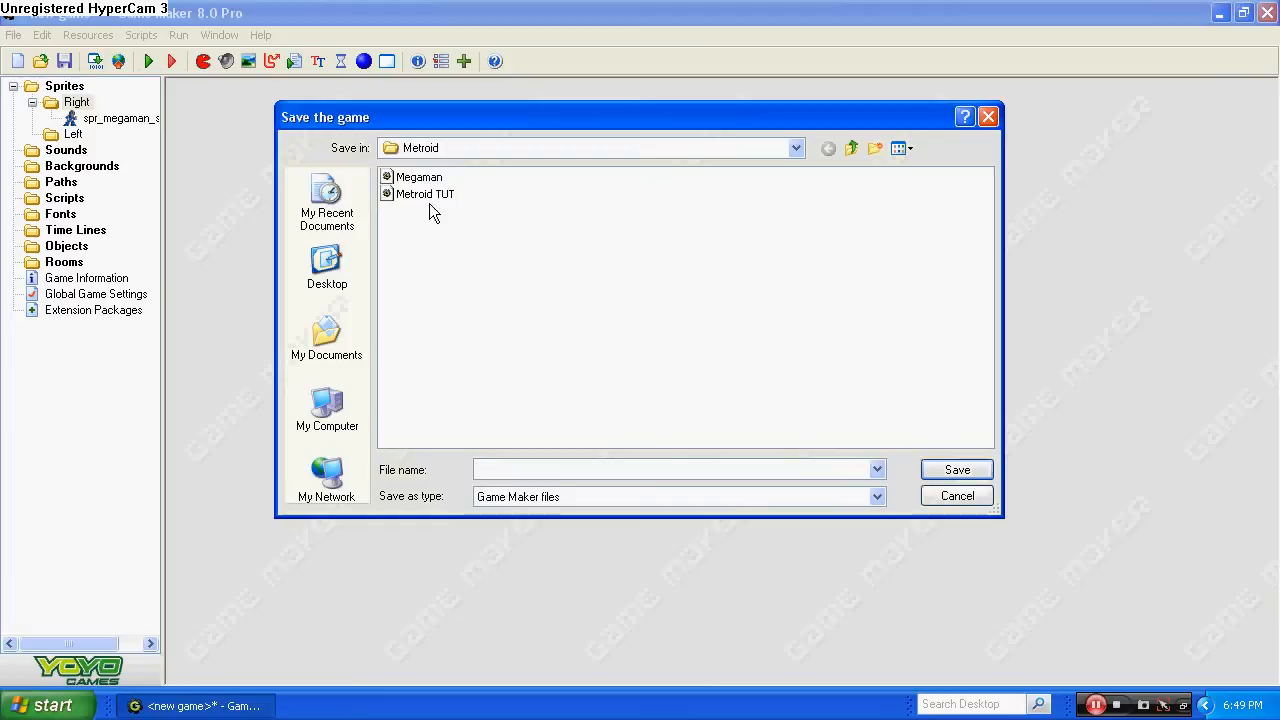
pyautogui.click(419, 177)
pyautogui.click(983, 470)
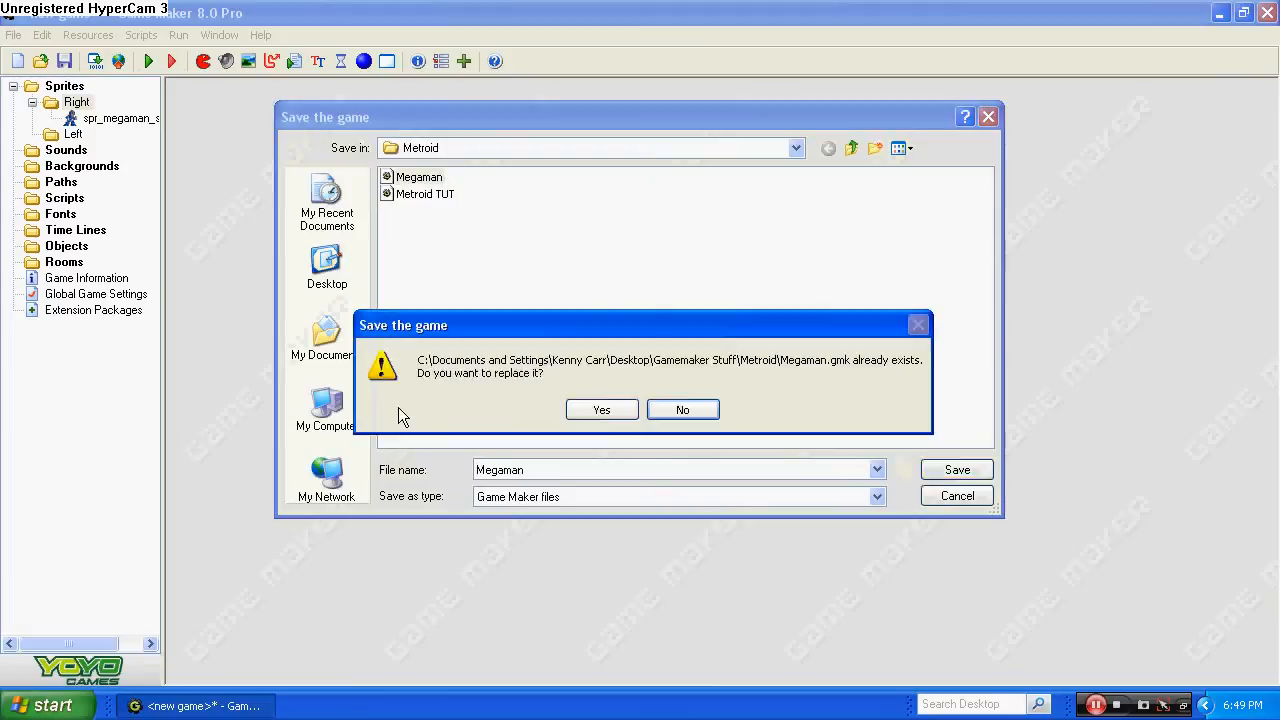
pyautogui.click(582, 403)
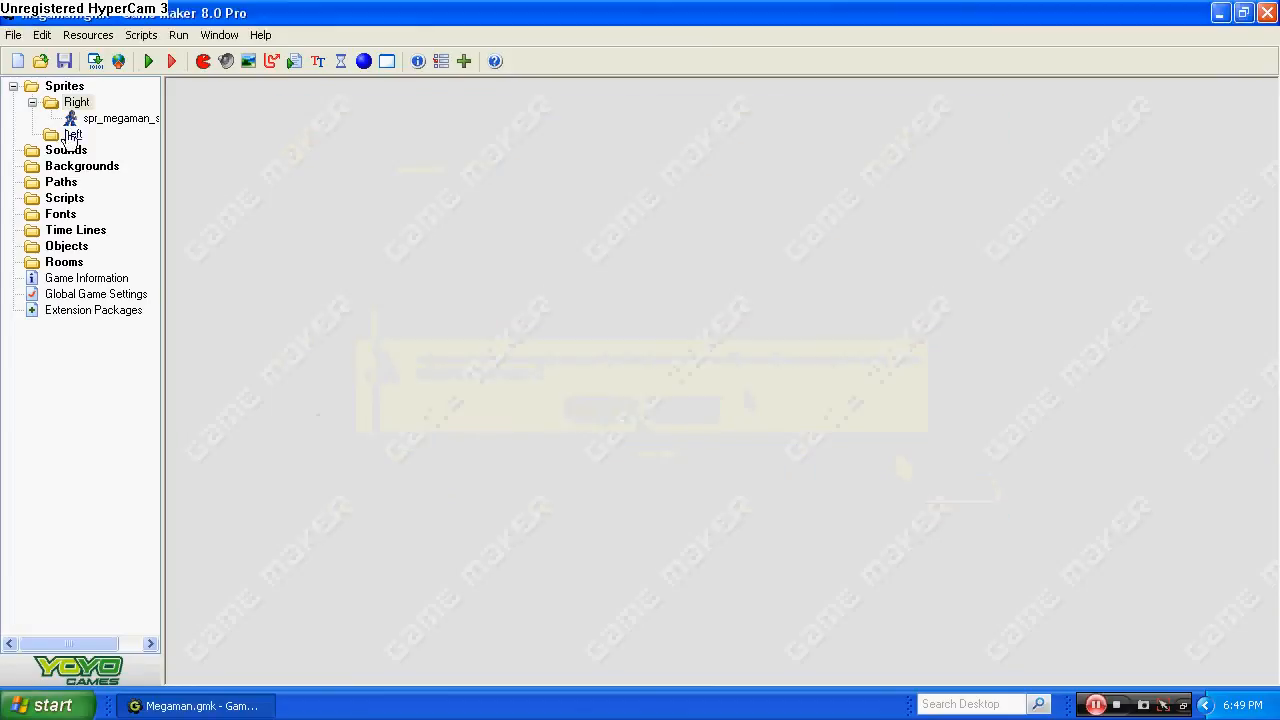
# Create a sprite group named Stage under Sprites.
pyautogui.rightClick(64, 86)
pyautogui.click(108, 122)
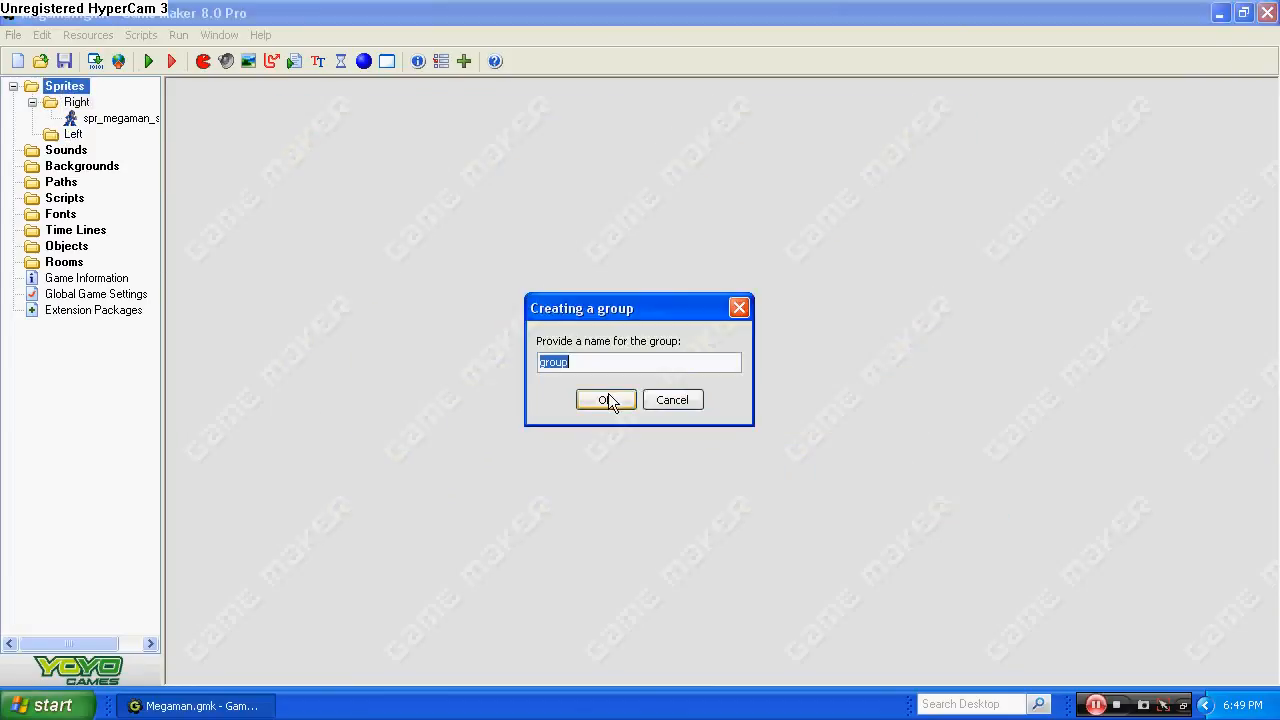
pyautogui.write('Stage')
pyautogui.click(604, 400)
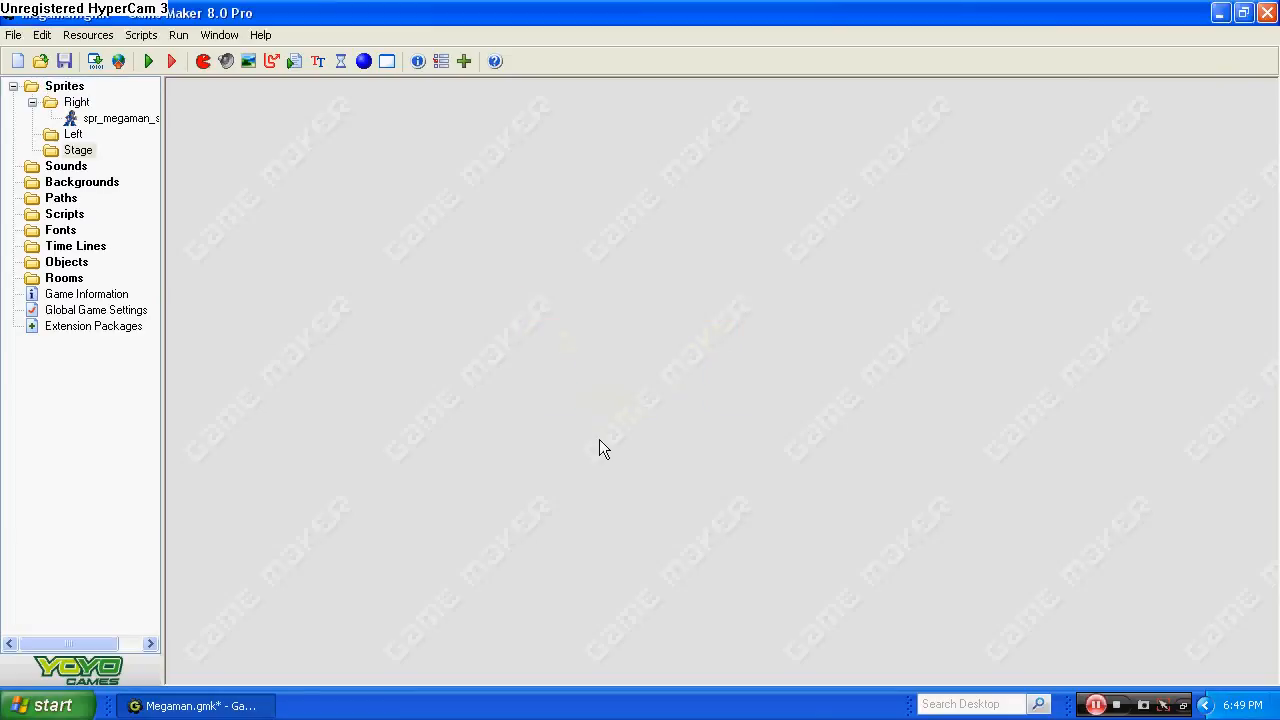
pyautogui.rightClick(75, 134)
pyautogui.click(140, 150)
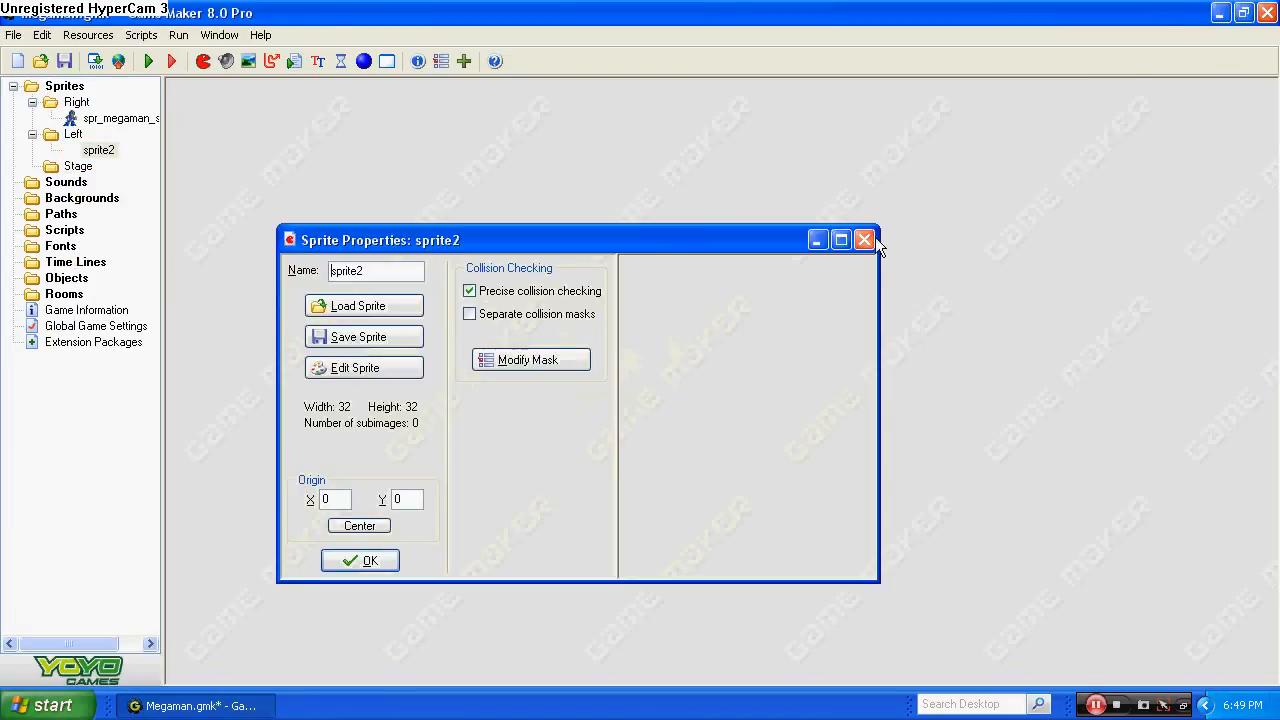
pyautogui.click(864, 240)
pyautogui.rightClick(97, 152)
pyautogui.click(149, 264)
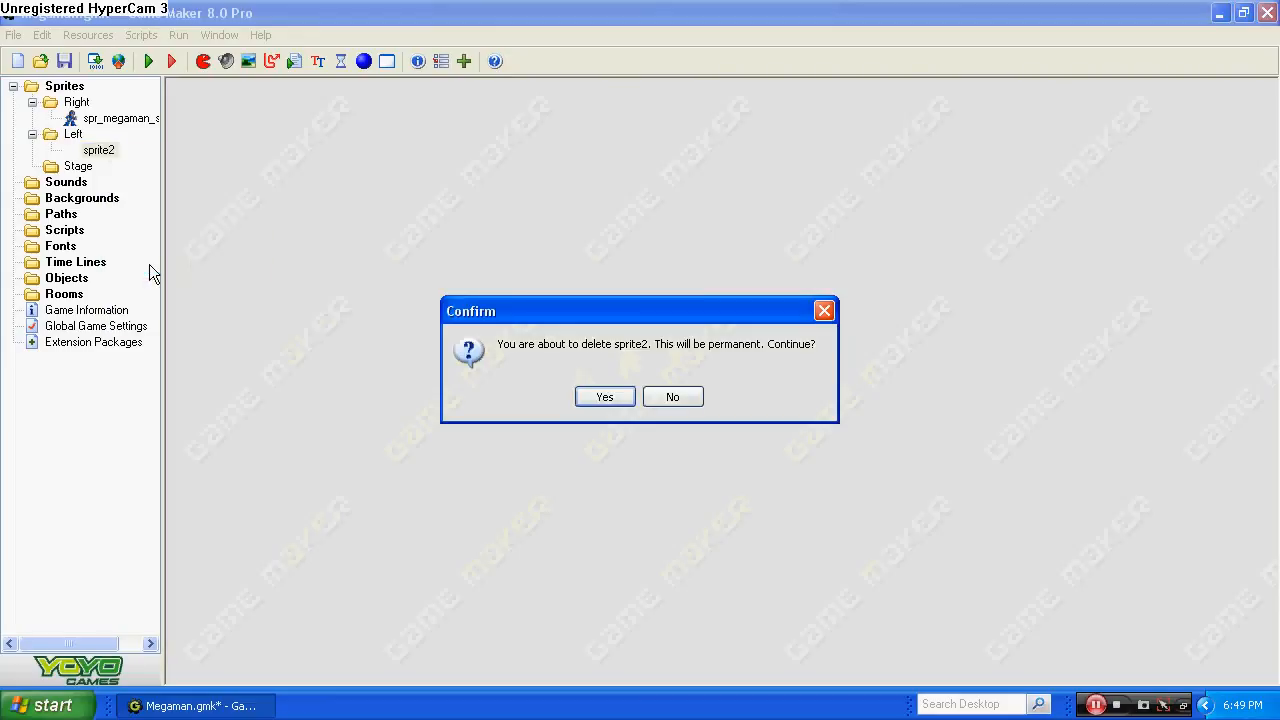
pyautogui.click(603, 397)
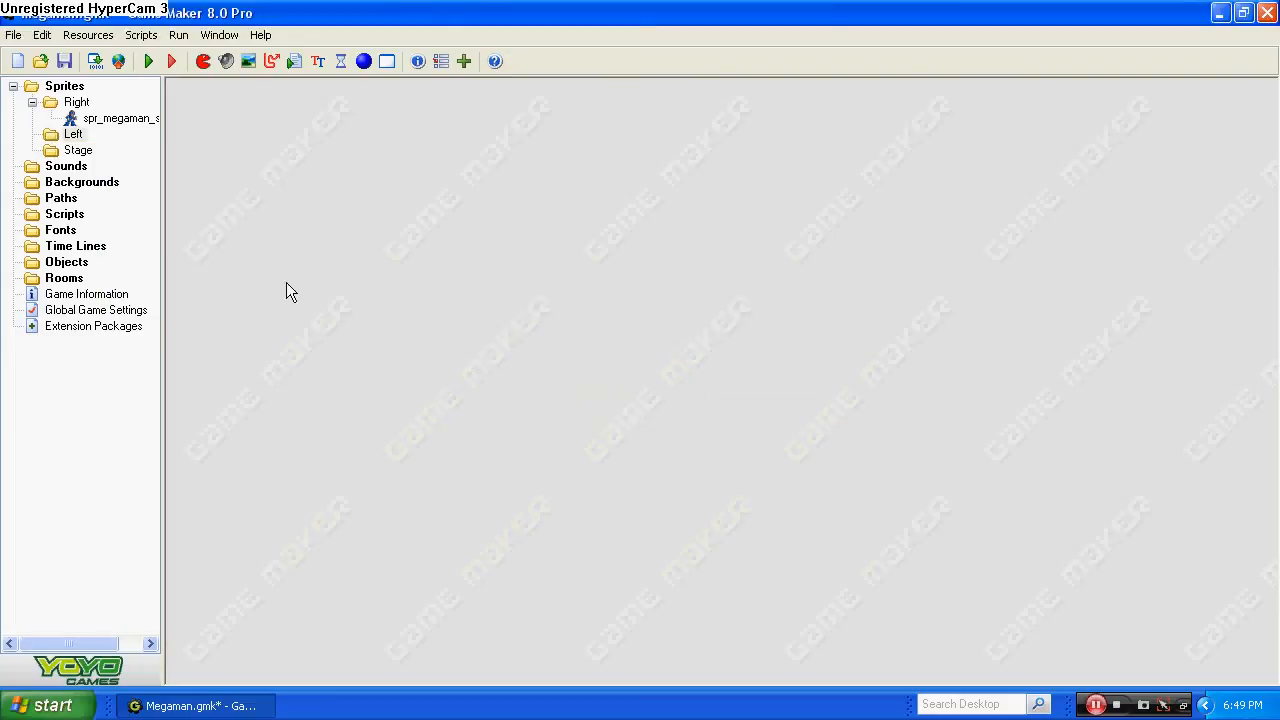
# Duplicate the standing sprite in the Right group and name the copy spr_megaman_stand_l.
pyautogui.rightClick(124, 121)
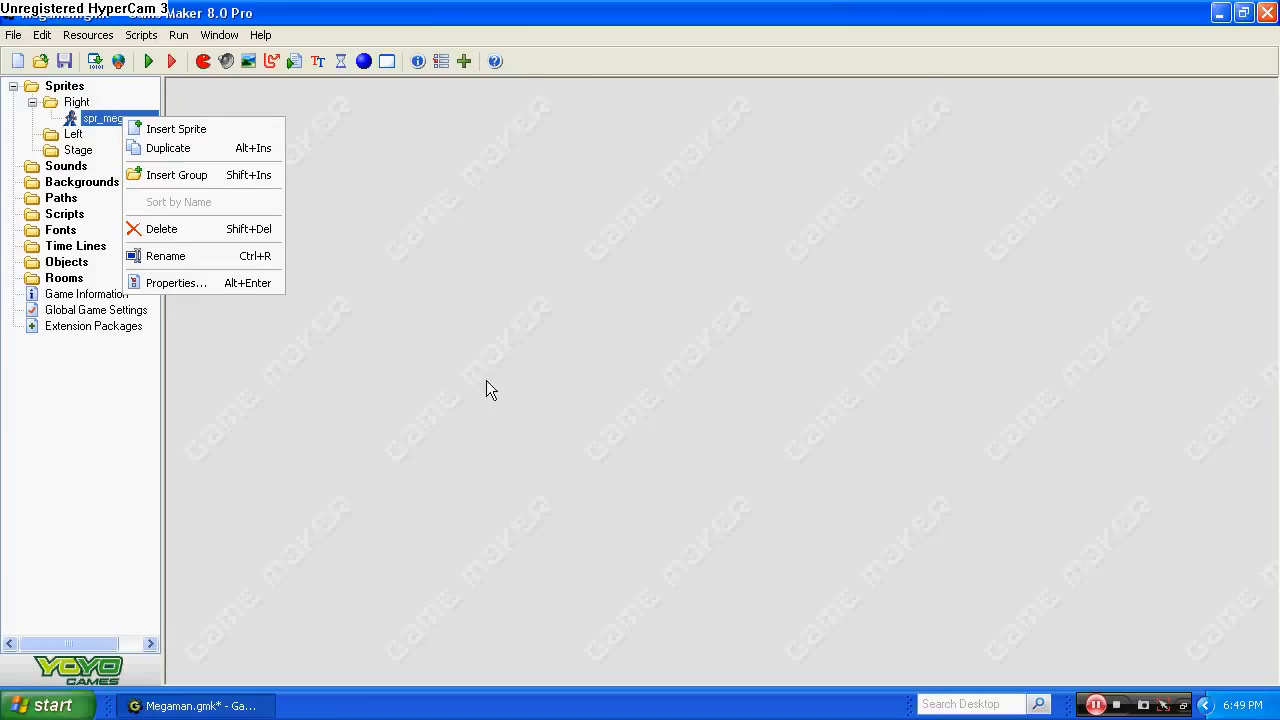
pyautogui.click(173, 151)
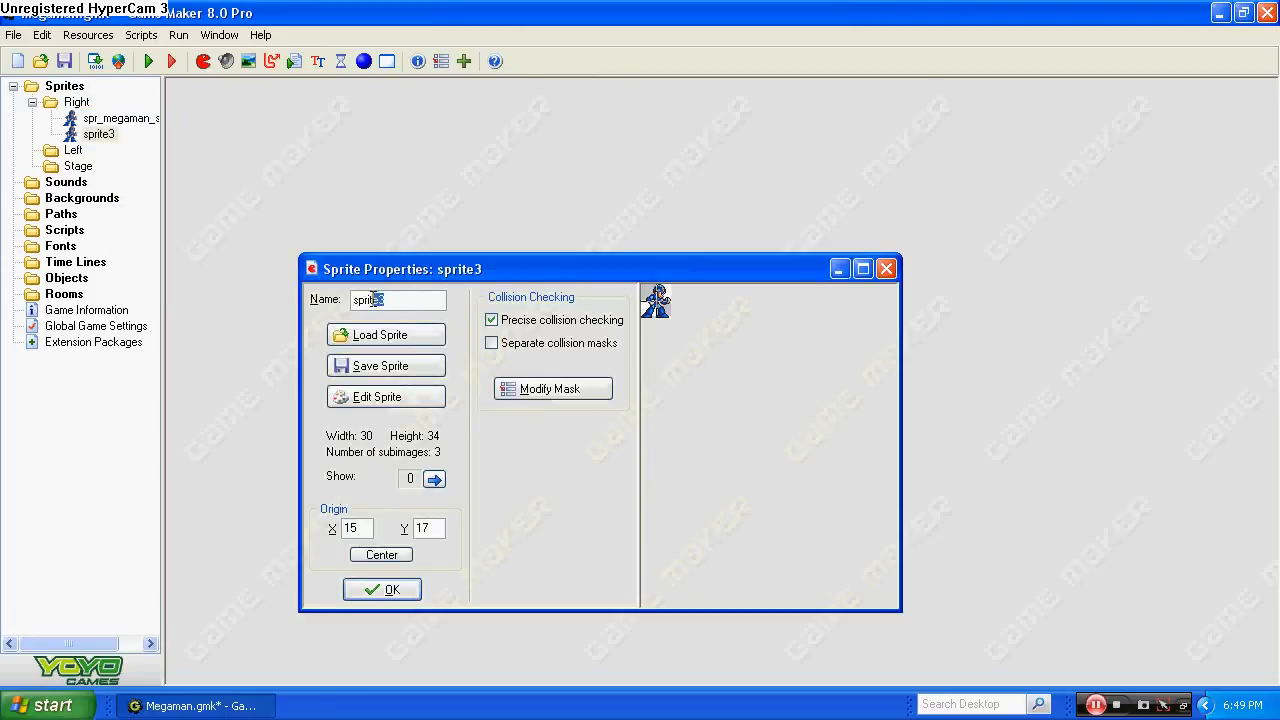
pyautogui.write('r')
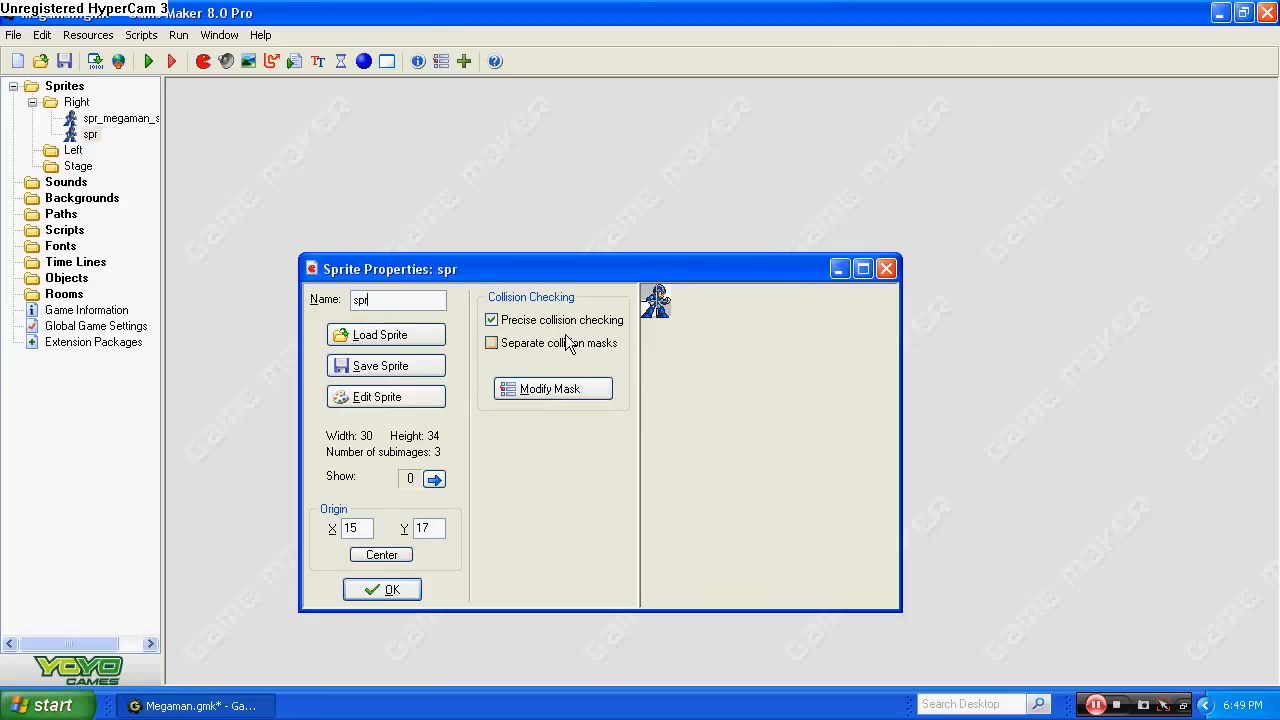
pyautogui.write('_megaman')
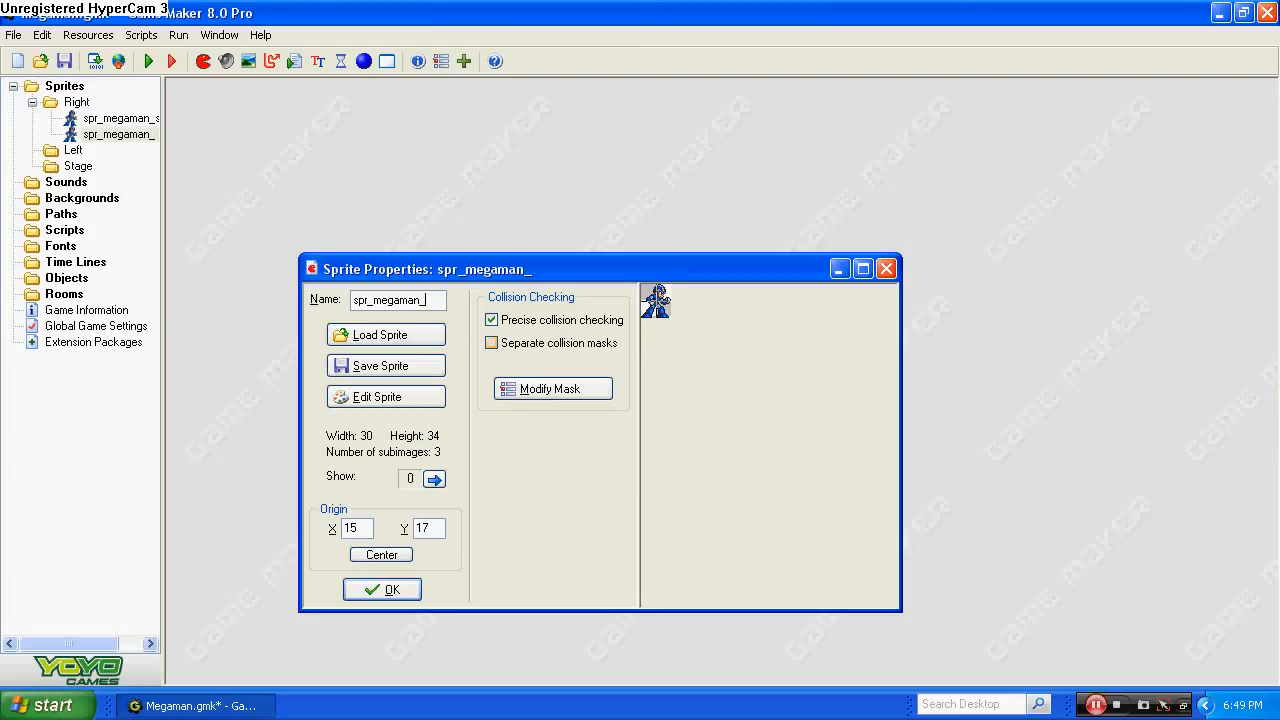
pyautogui.write('_stand_l')
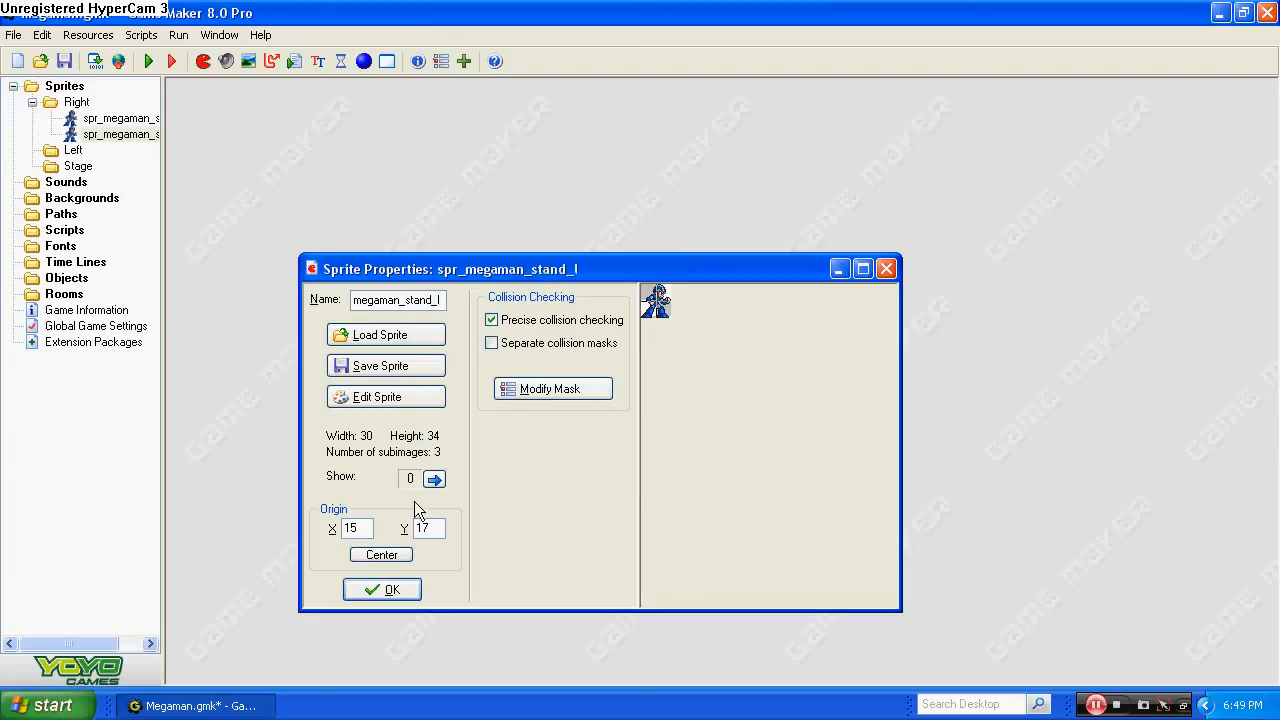
# Mirror all images of spr_megaman_stand_l horizontally, accept the sprite and move it into the Left group.
pyautogui.click(395, 396)
pyautogui.click(395, 54)
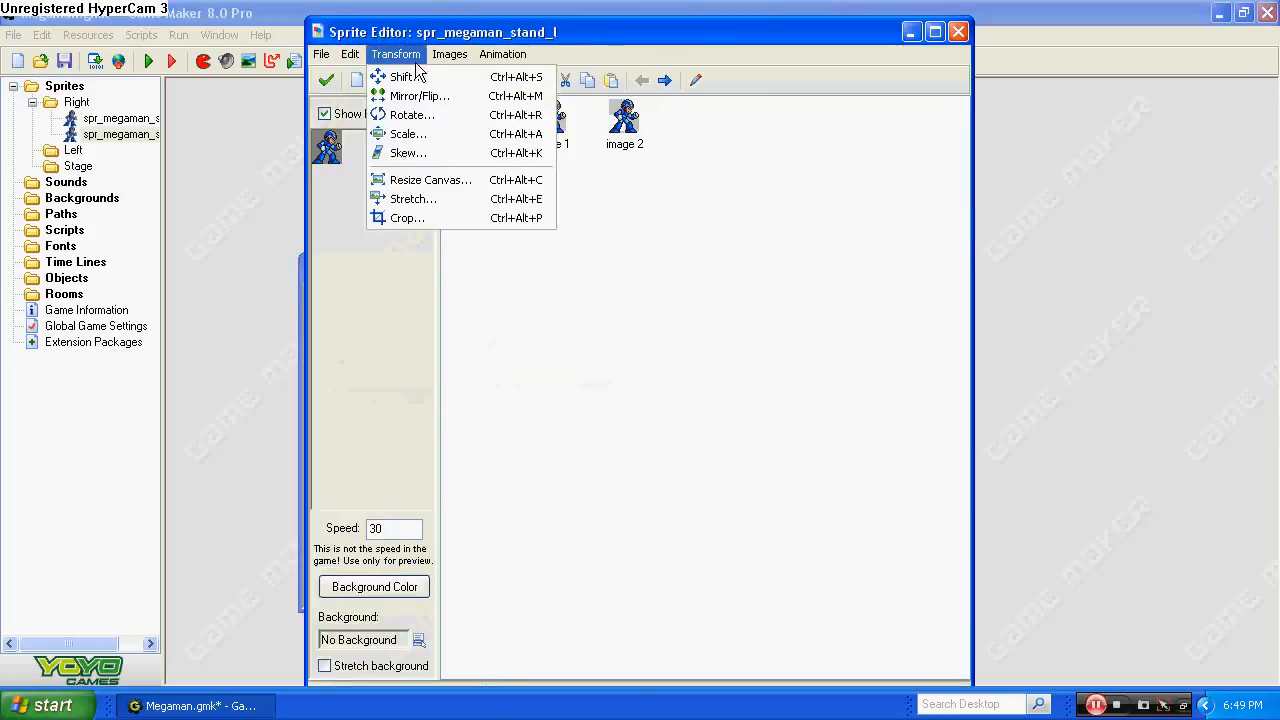
pyautogui.click(420, 94)
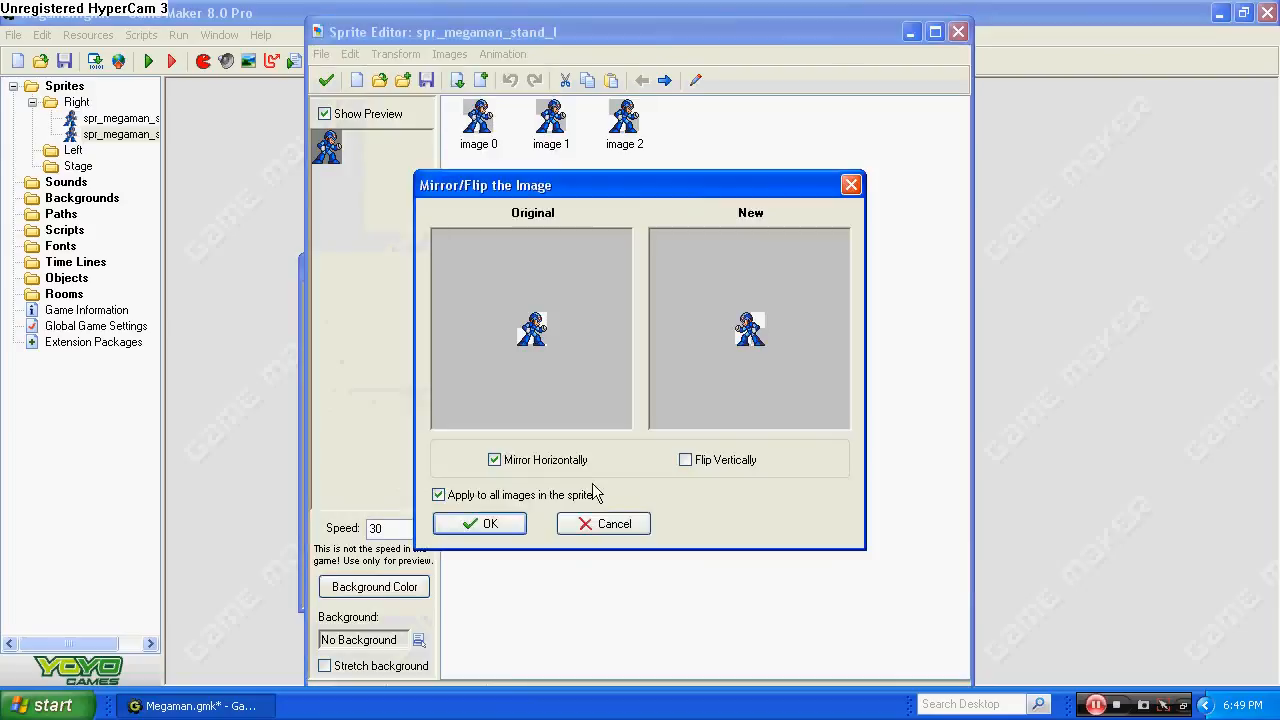
pyautogui.click(518, 519)
pyautogui.click(326, 80)
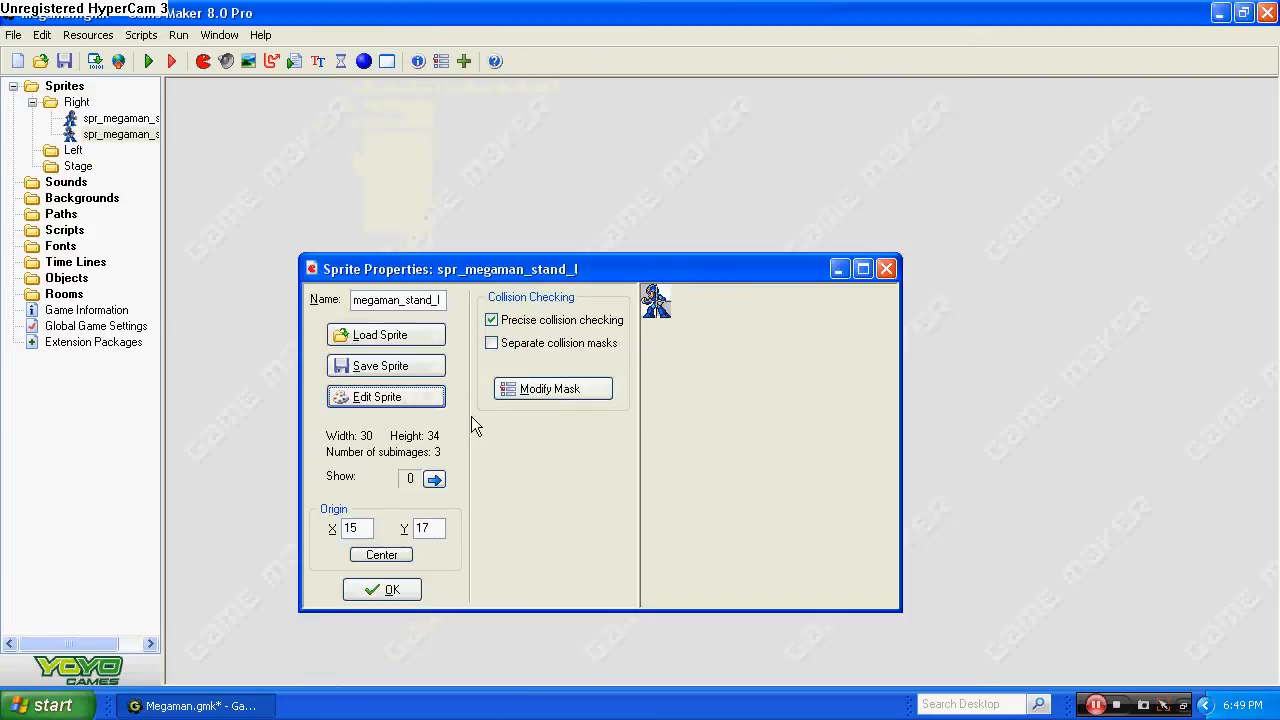
pyautogui.click(376, 590)
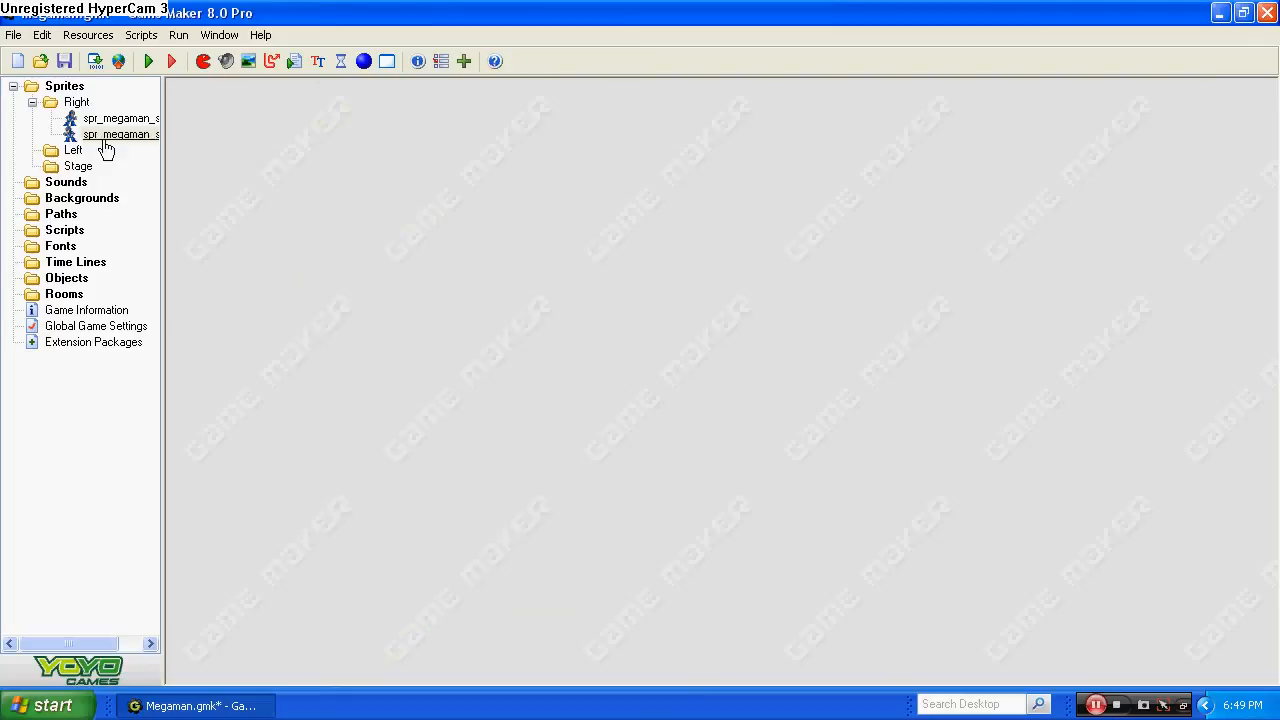
pyautogui.moveTo(107, 146); pyautogui.dragTo(75, 150)
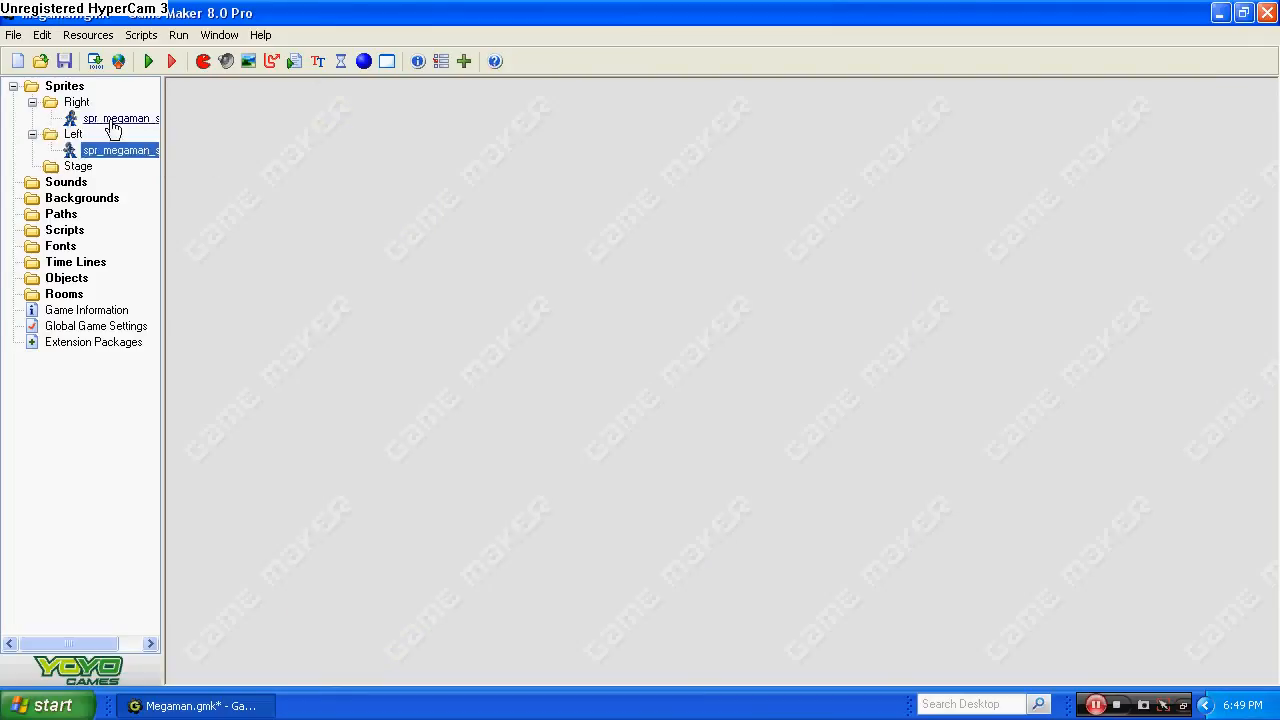
# Create a sprite in the Stage group and name it spri_stage_floor.
pyautogui.rightClick(80, 167)
pyautogui.click(130, 176)
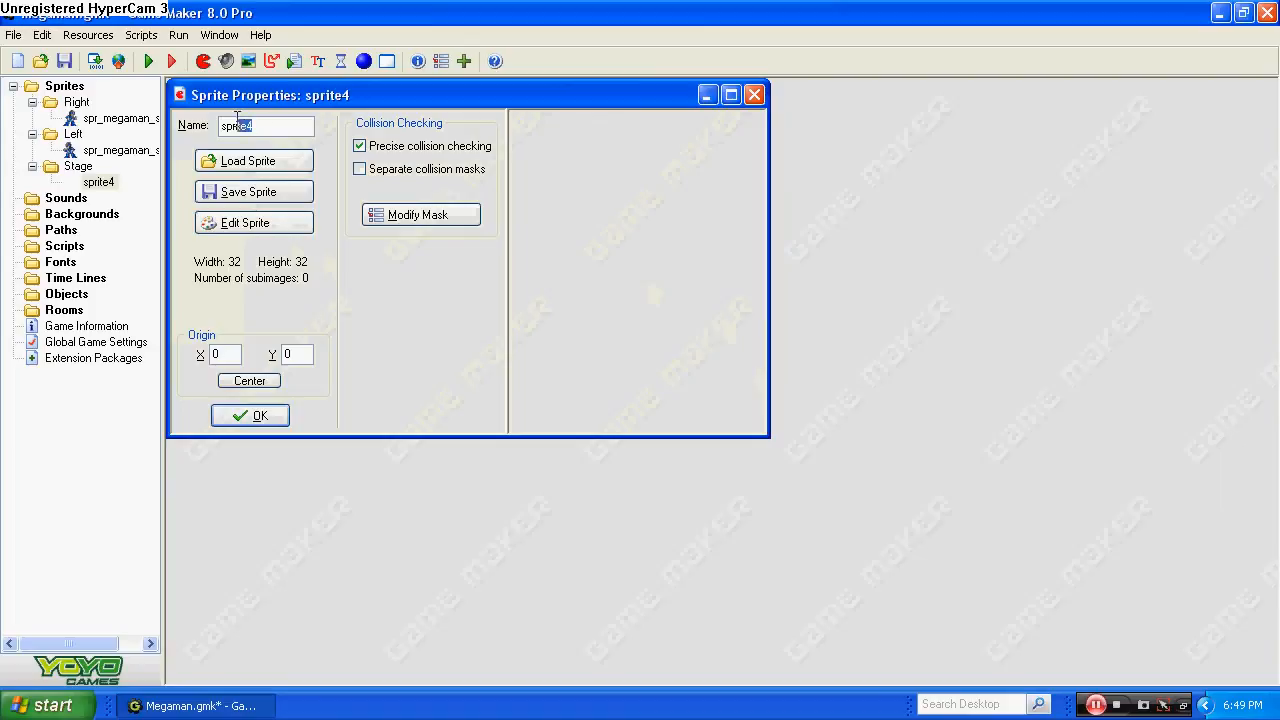
pyautogui.press('BackSpace')
pyautogui.write('_stage_')
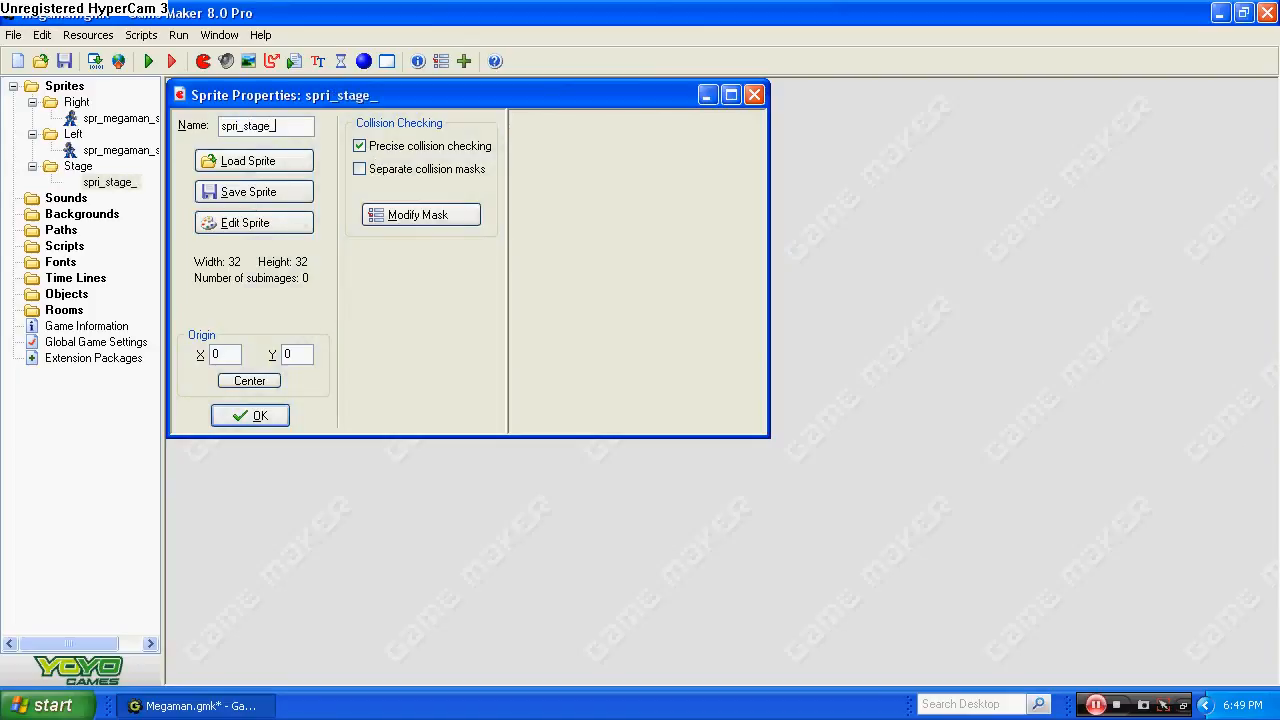
pyautogui.write('floor')
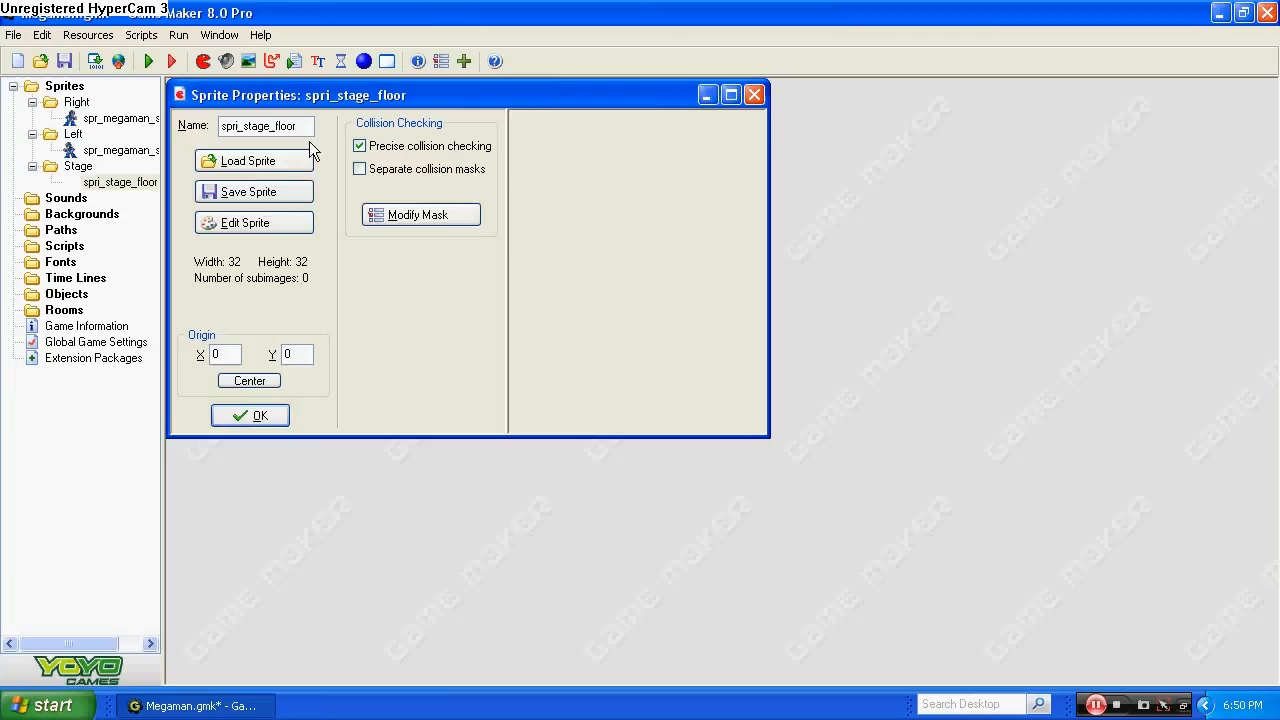
# Open the slashmansstage image as a strip for the floor sprite, with Make Opaque on and Remove Background off.
pyautogui.click(269, 226)
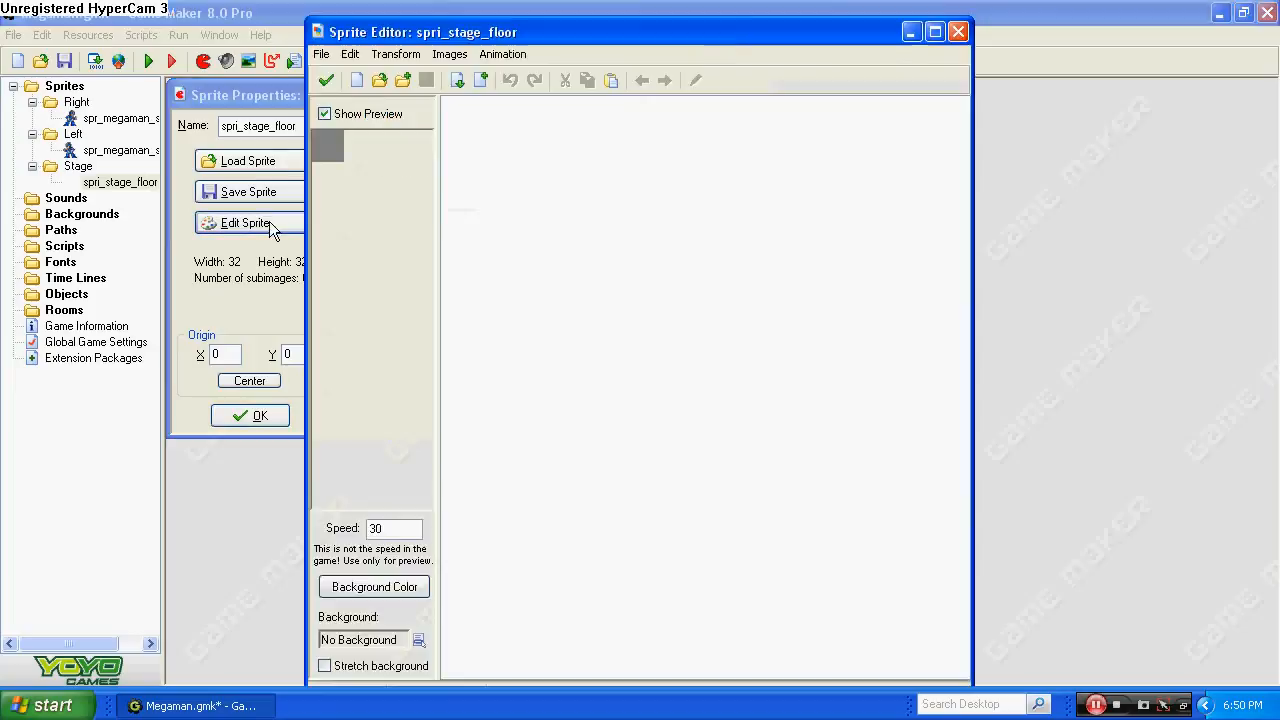
pyautogui.click(321, 54)
pyautogui.click(355, 170)
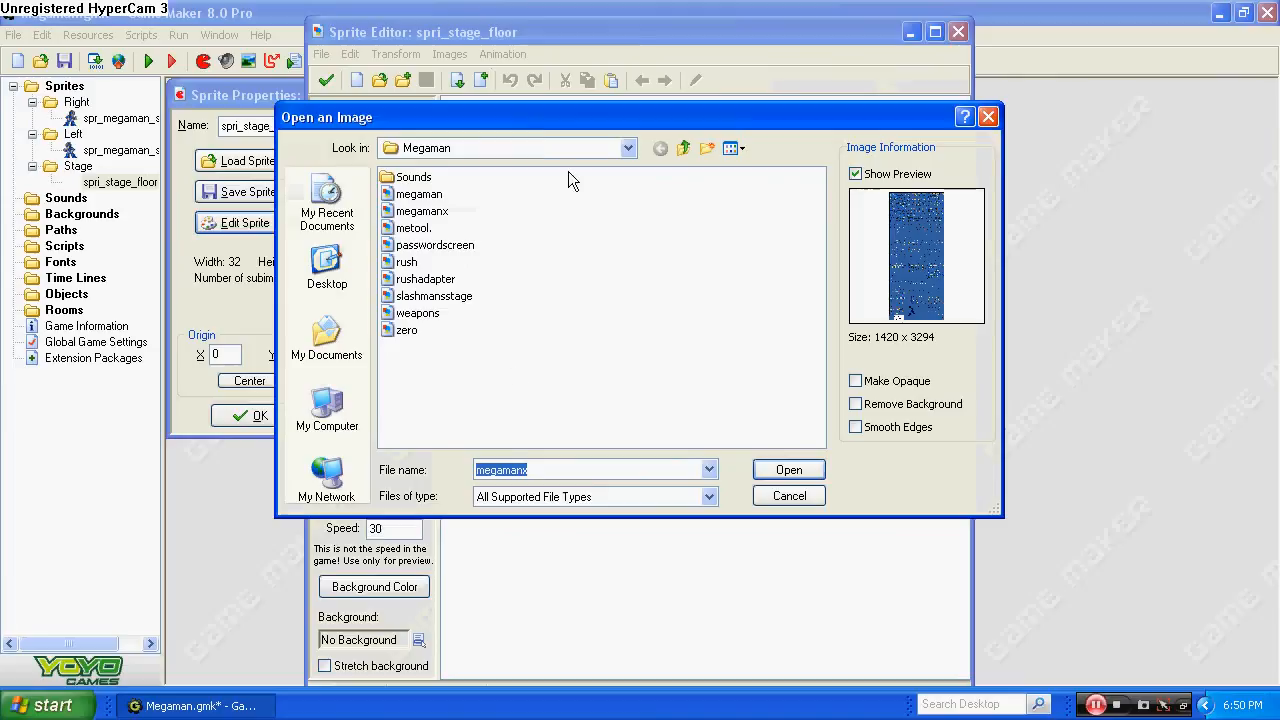
pyautogui.click(462, 312)
pyautogui.click(460, 282)
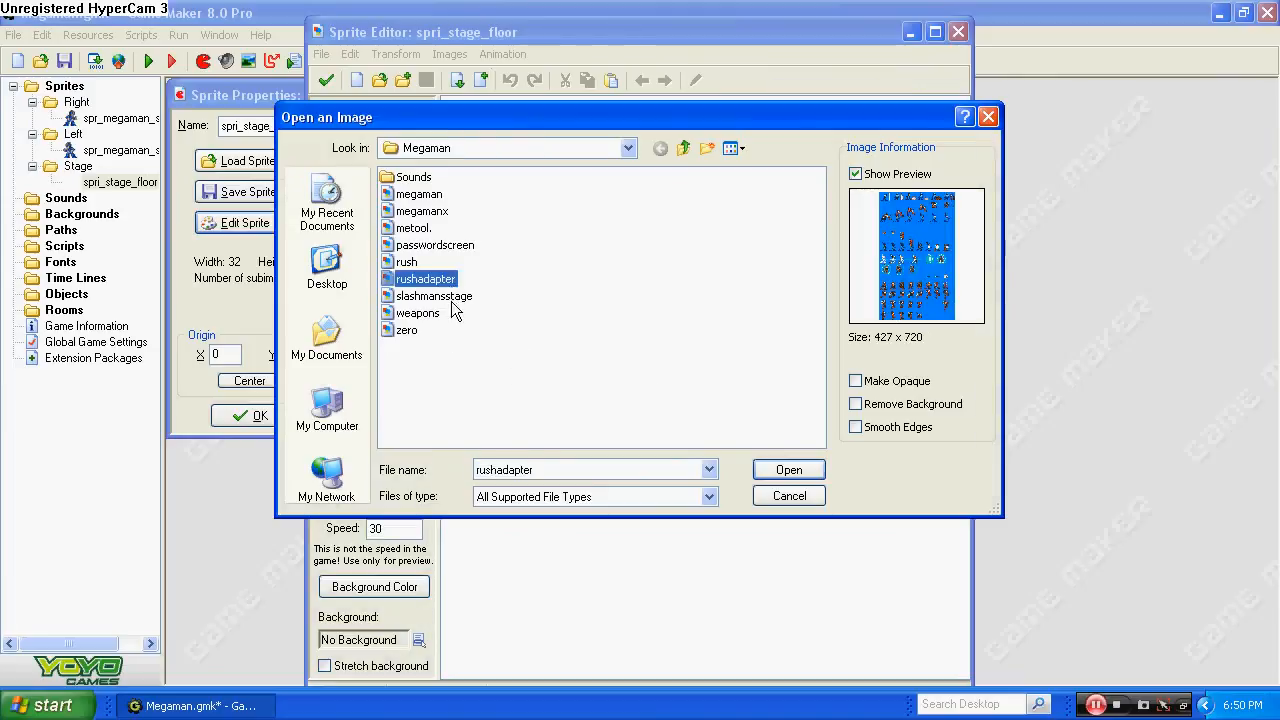
pyautogui.click(456, 300)
pyautogui.click(855, 404)
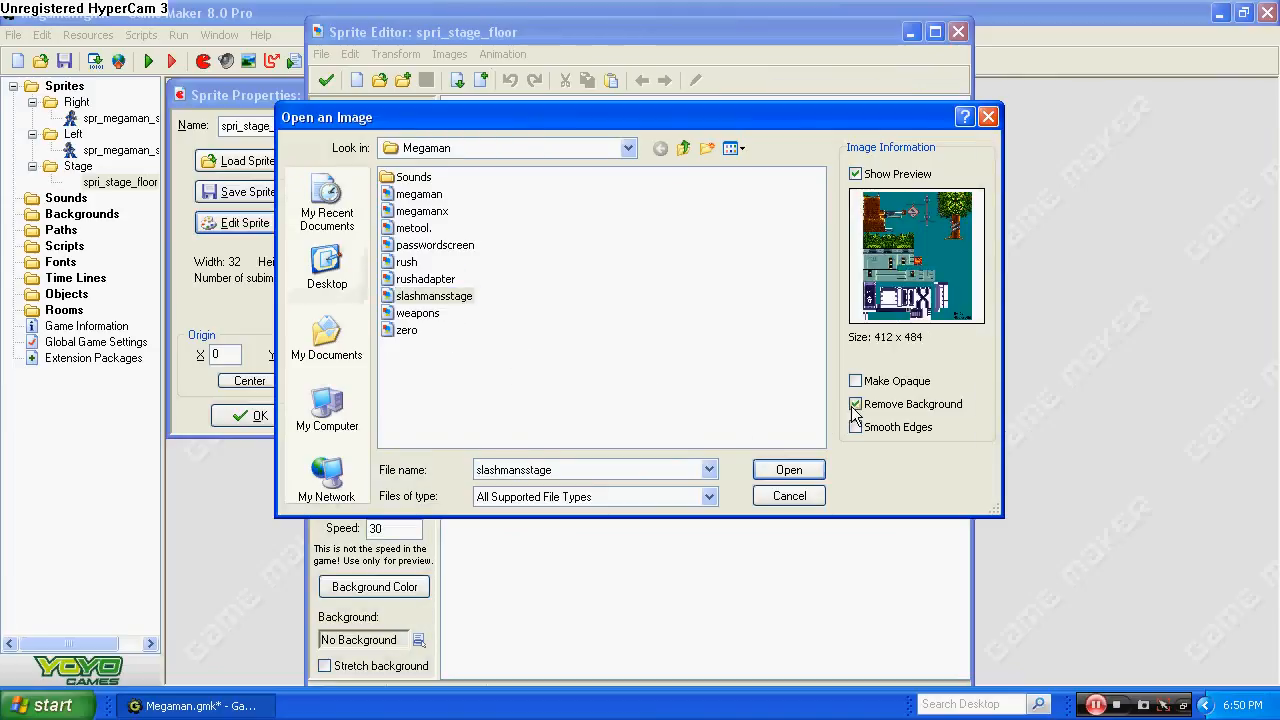
pyautogui.click(855, 404)
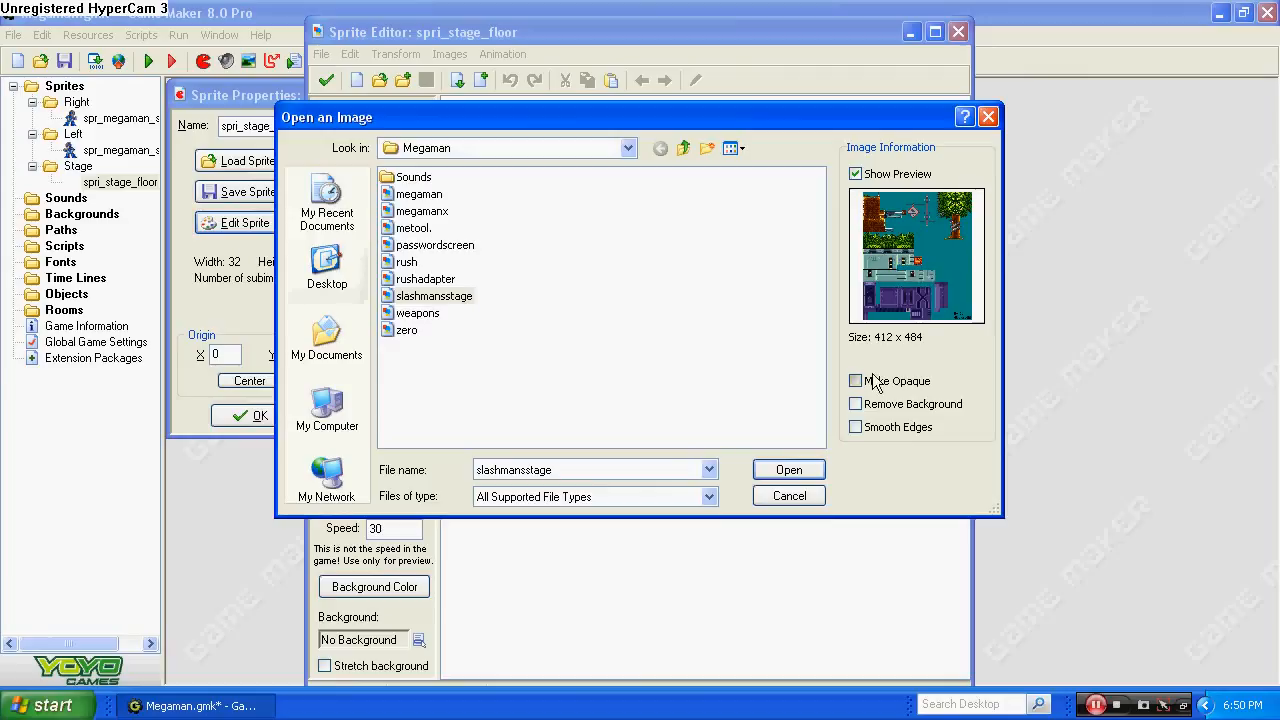
pyautogui.click(872, 382)
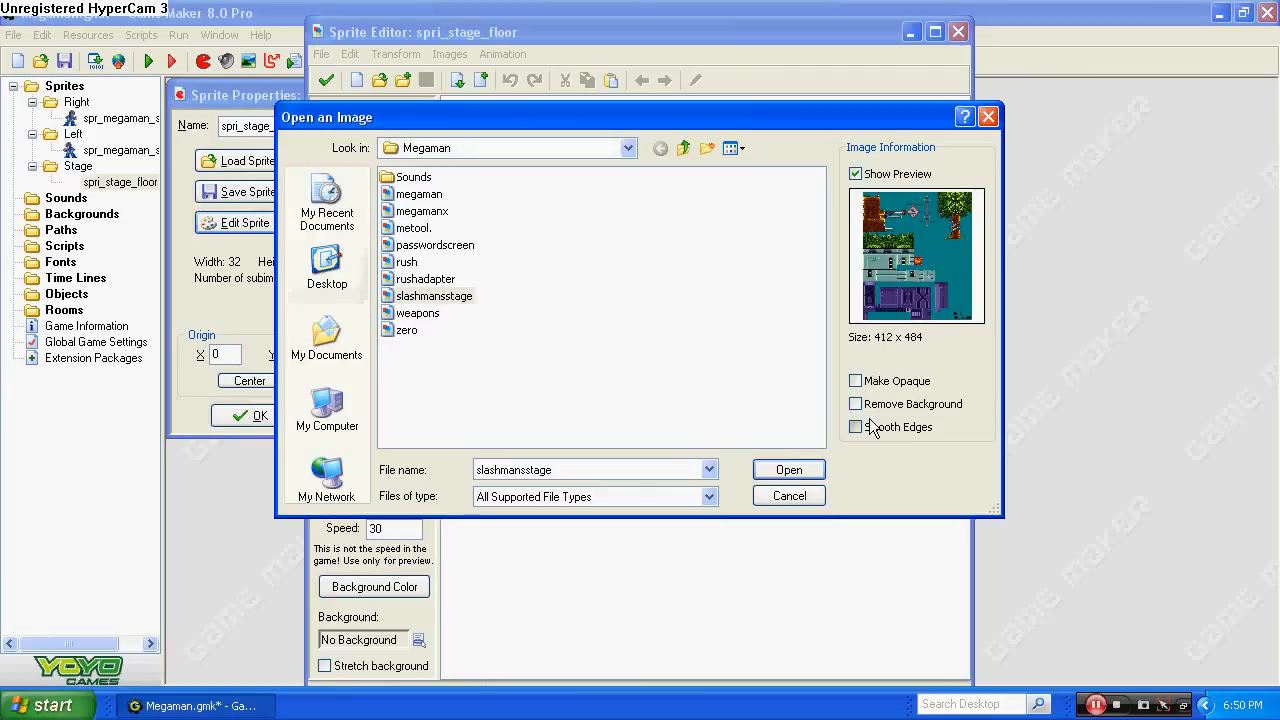
pyautogui.click(812, 470)
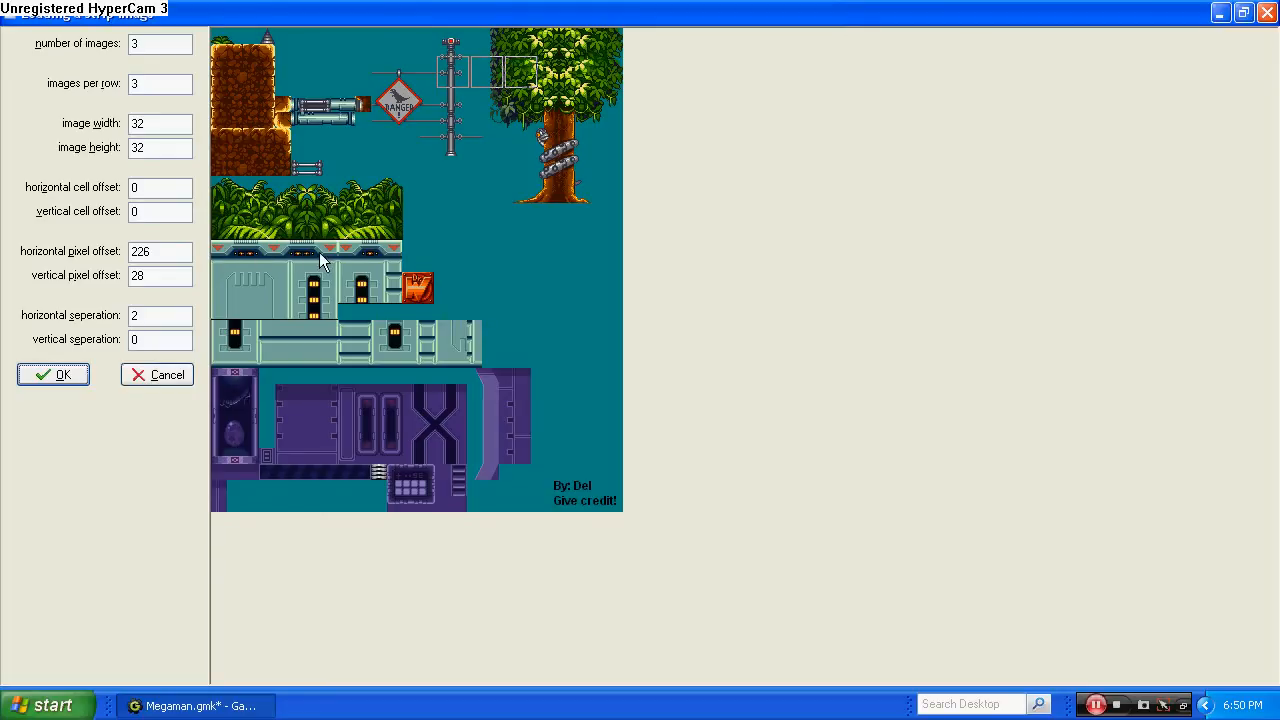
# Import one 130 by 80 image of the foliage and floor at horizontal pixel offset 0 and vertical pixel offset 148.
pyautogui.moveTo(451, 77); pyautogui.dragTo(211, 184)
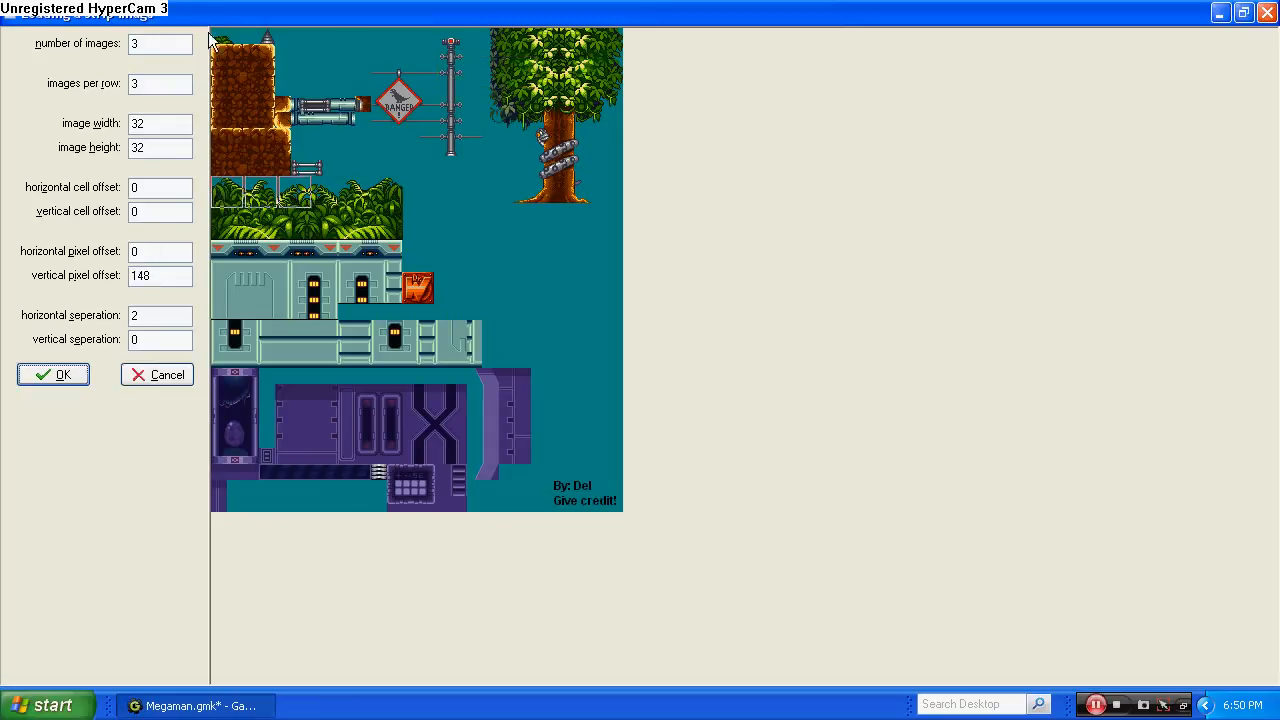
pyautogui.doubleClick(162, 43)
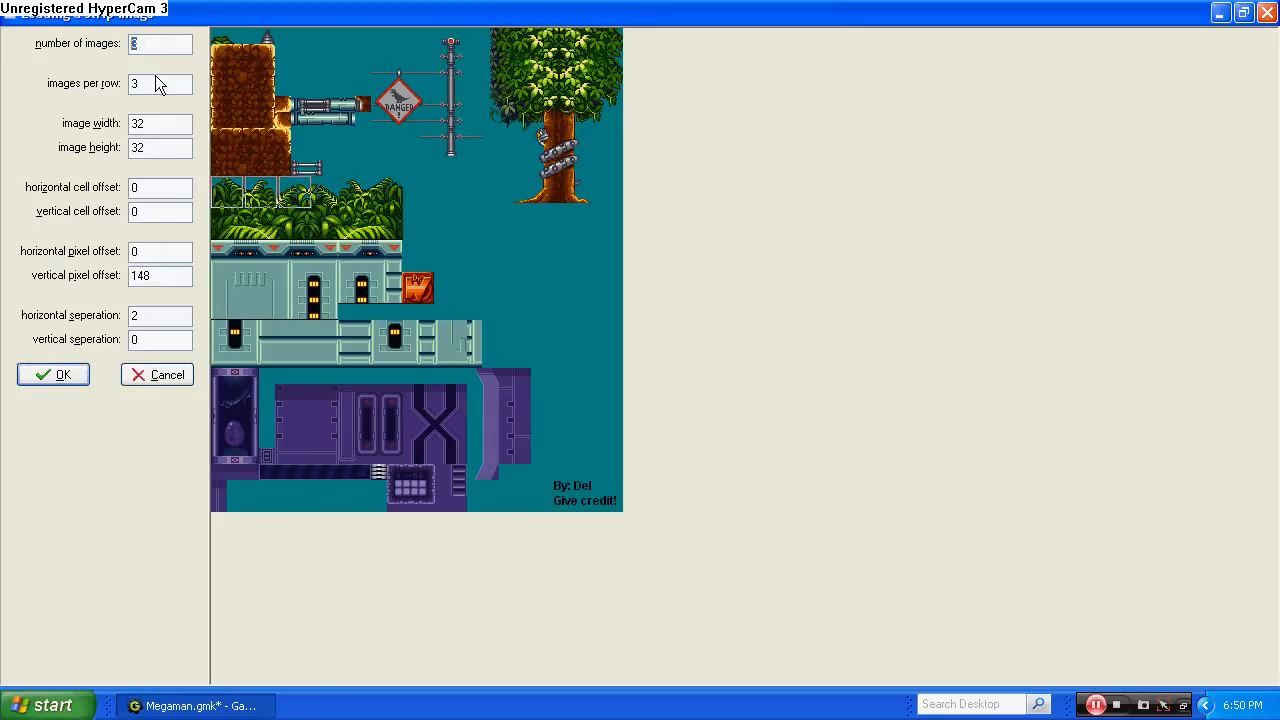
pyautogui.write('1')
pyautogui.moveTo(148, 121); pyautogui.dragTo(131, 129)
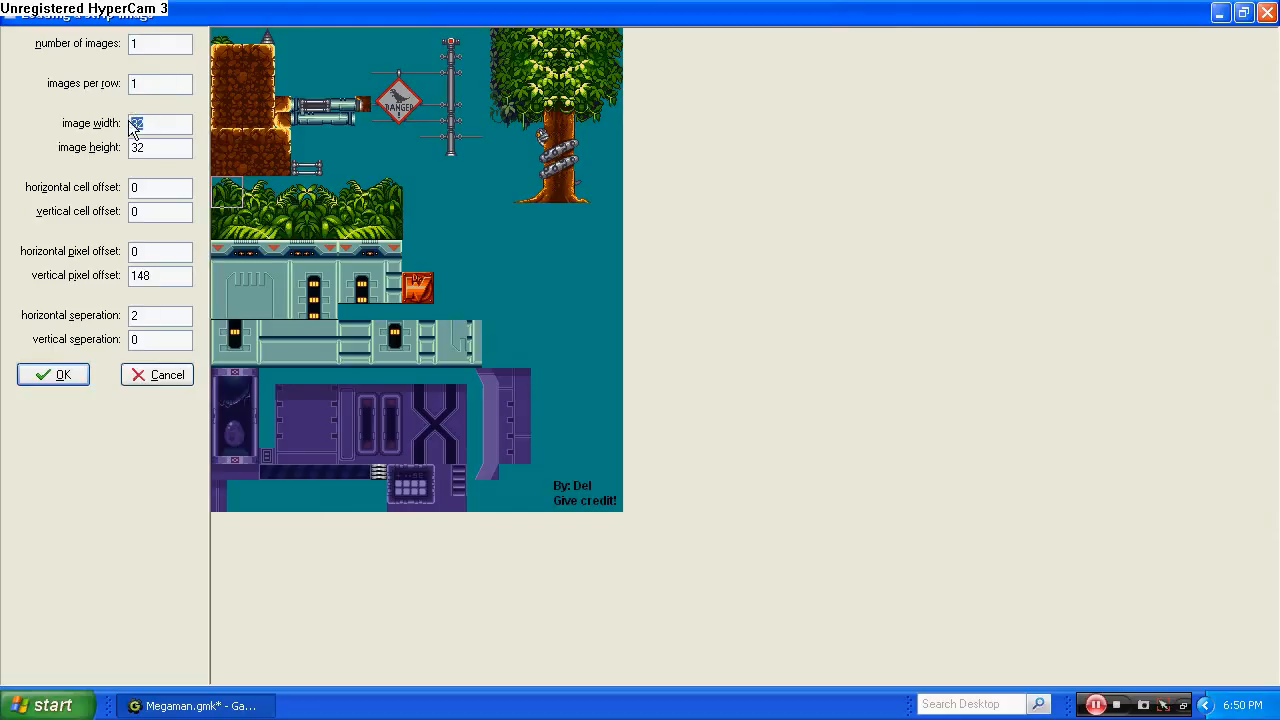
pyautogui.write('130')
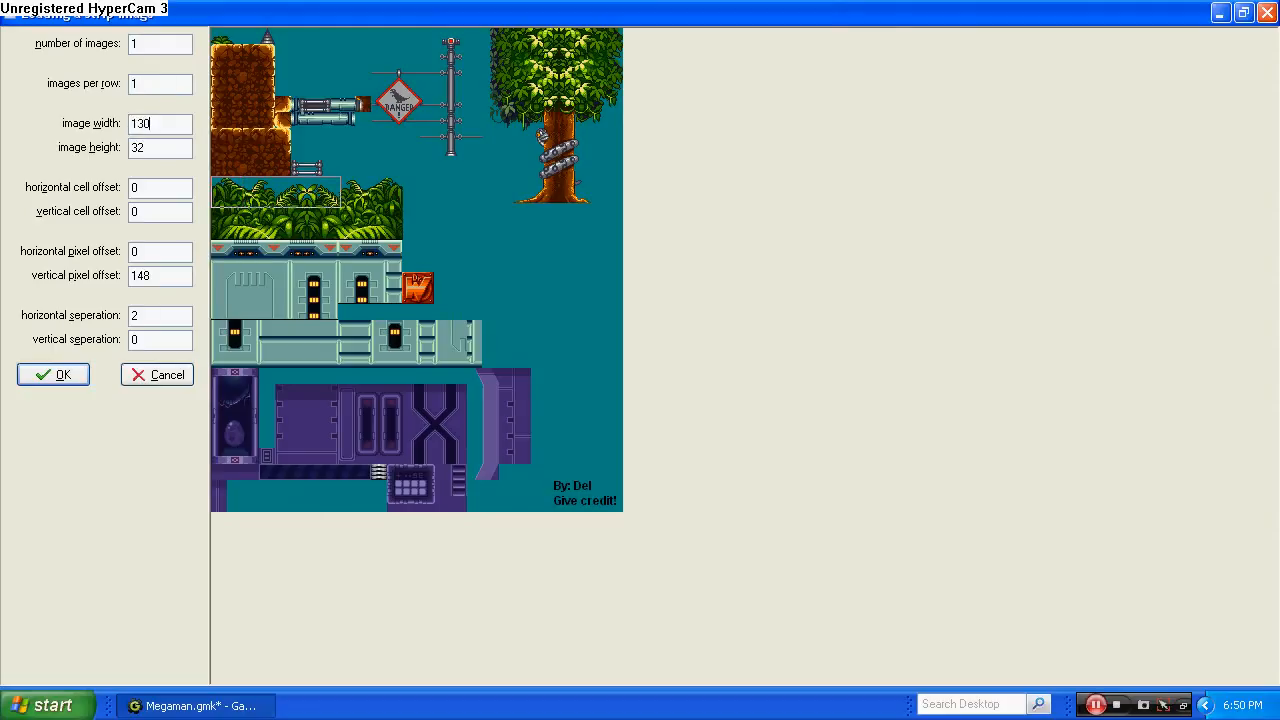
pyautogui.press('Tab')
pyautogui.write('80')
pyautogui.click(60, 375)
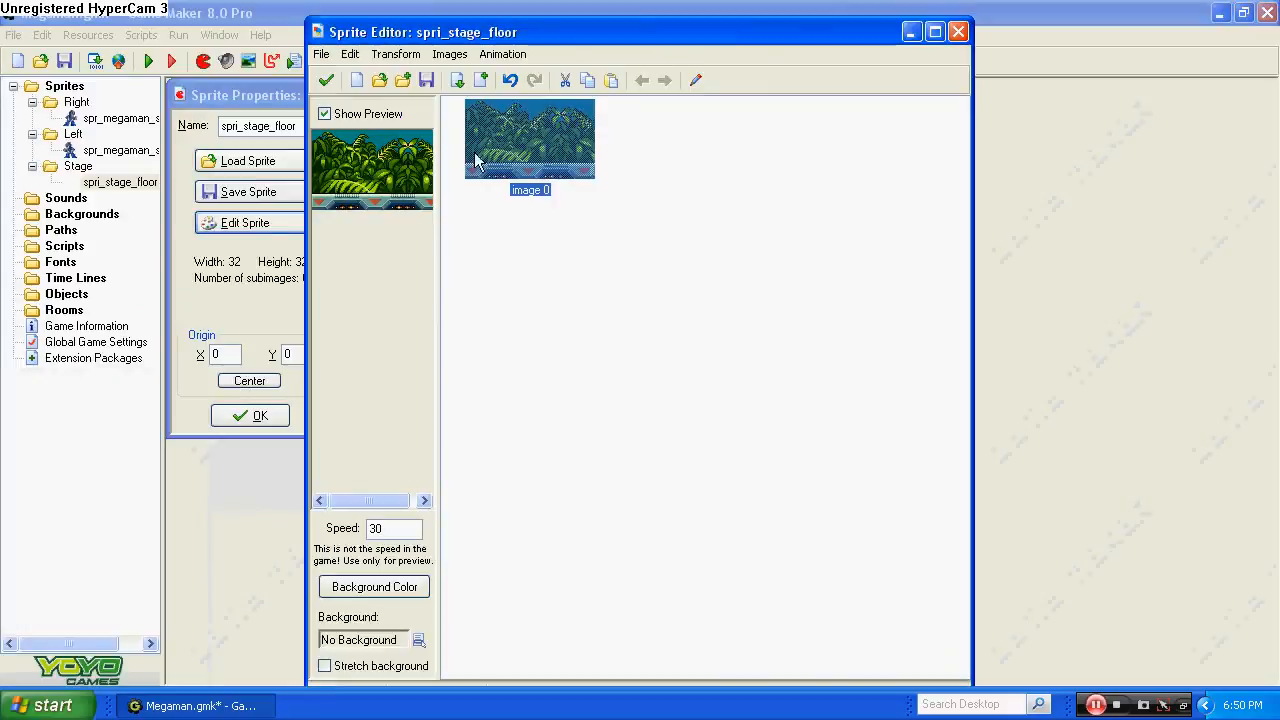
# Accept the edited floor image, center the sprite's origin and confirm its properties.
pyautogui.click(326, 80)
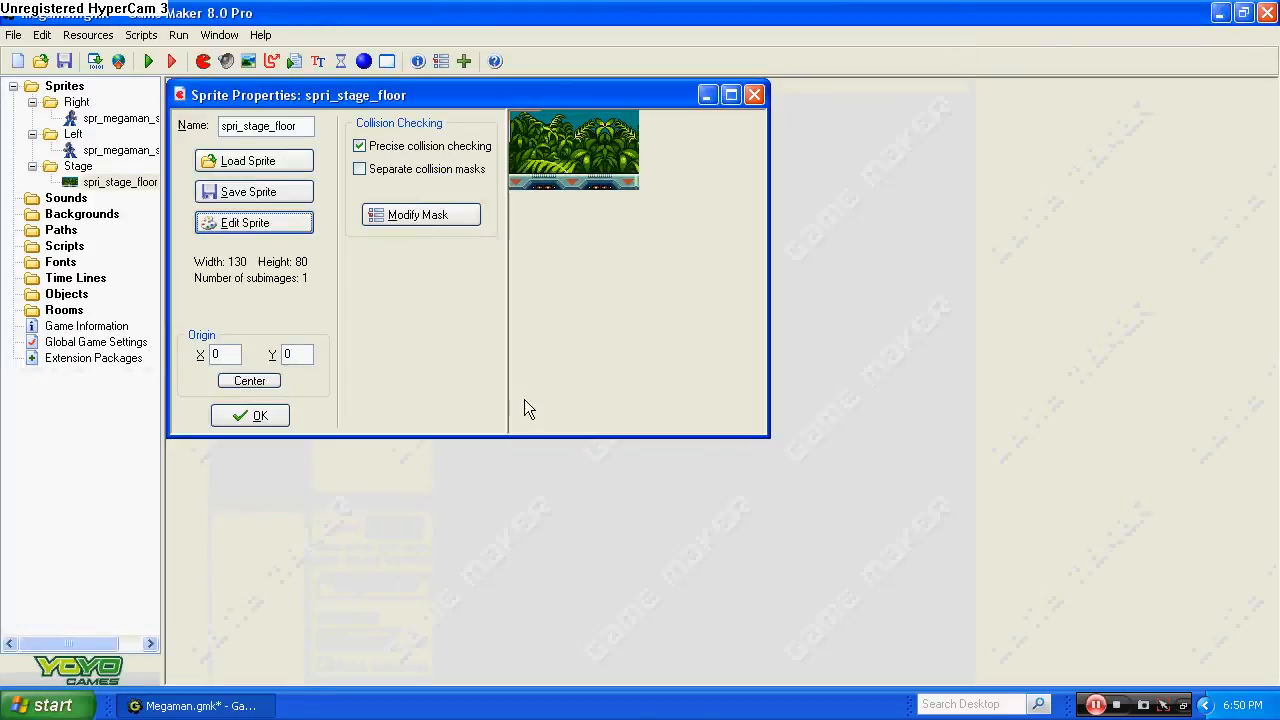
pyautogui.click(255, 381)
pyautogui.click(251, 416)
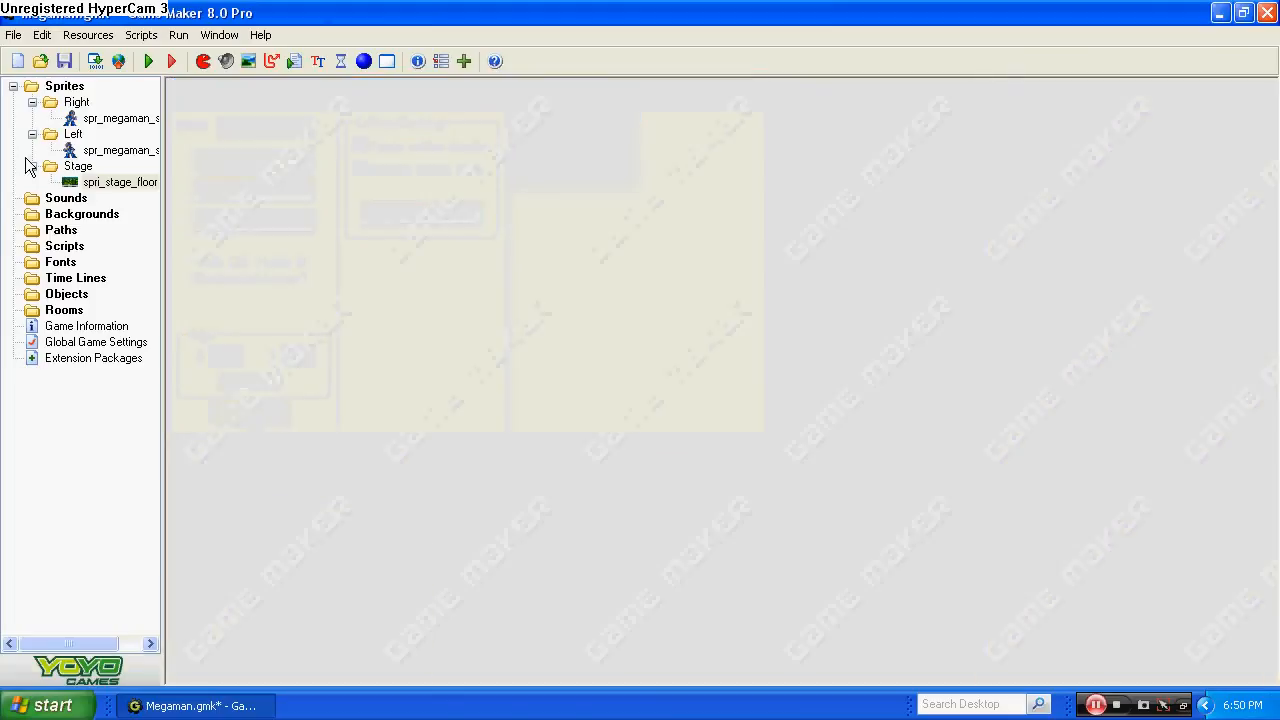
# Create another sprite in the Stage group and name it spr_boundary.
pyautogui.rightClick(91, 168)
pyautogui.click(103, 179)
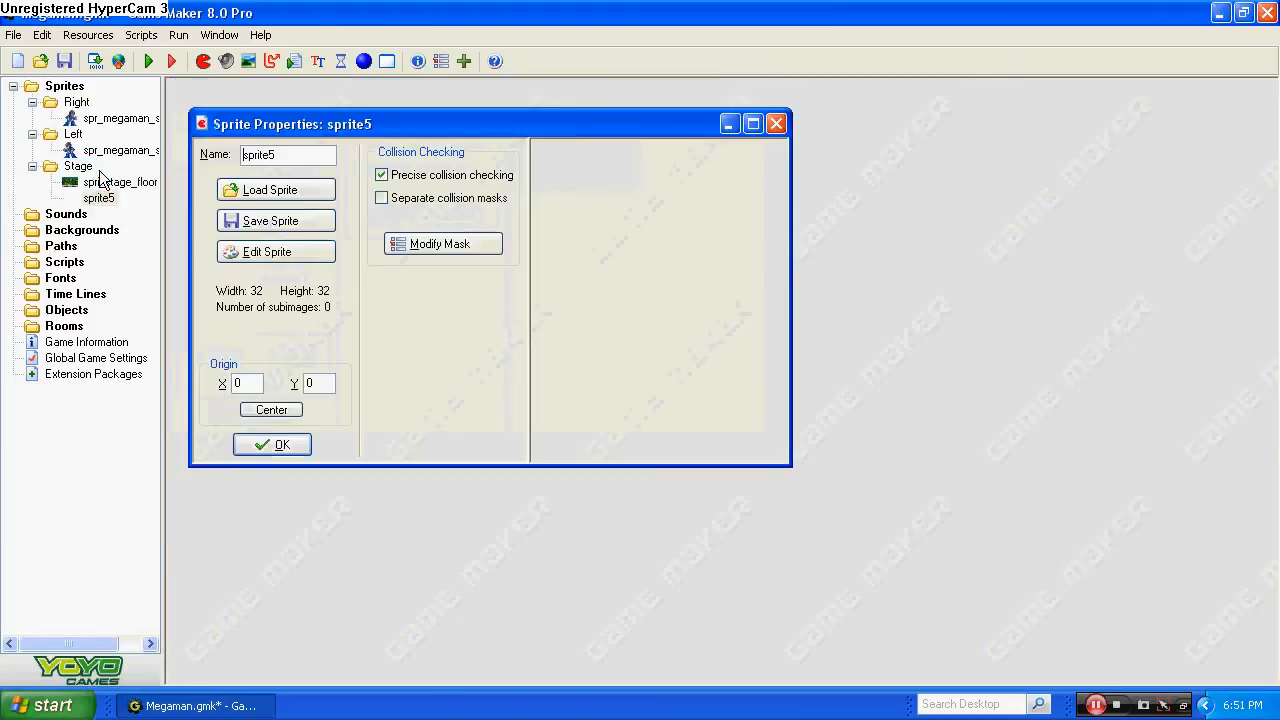
pyautogui.moveTo(290, 153); pyautogui.dragTo(261, 155)
pyautogui.write('_')
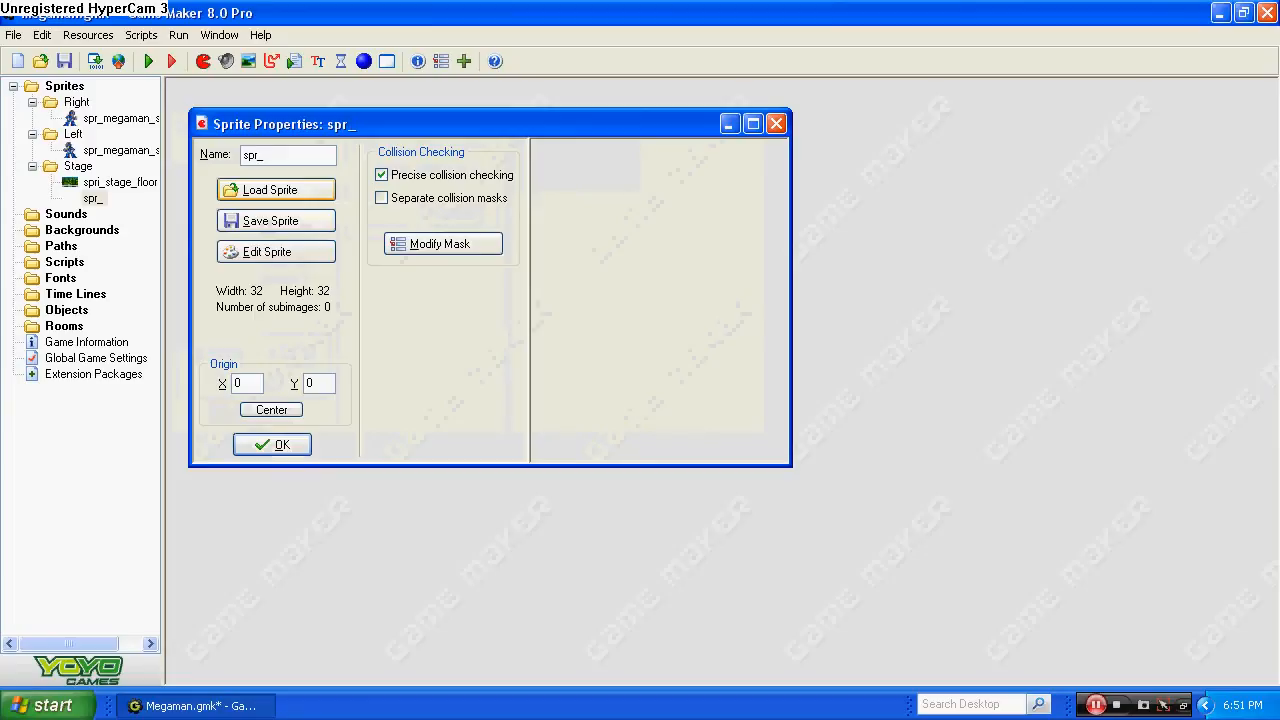
pyautogui.write('boundary')
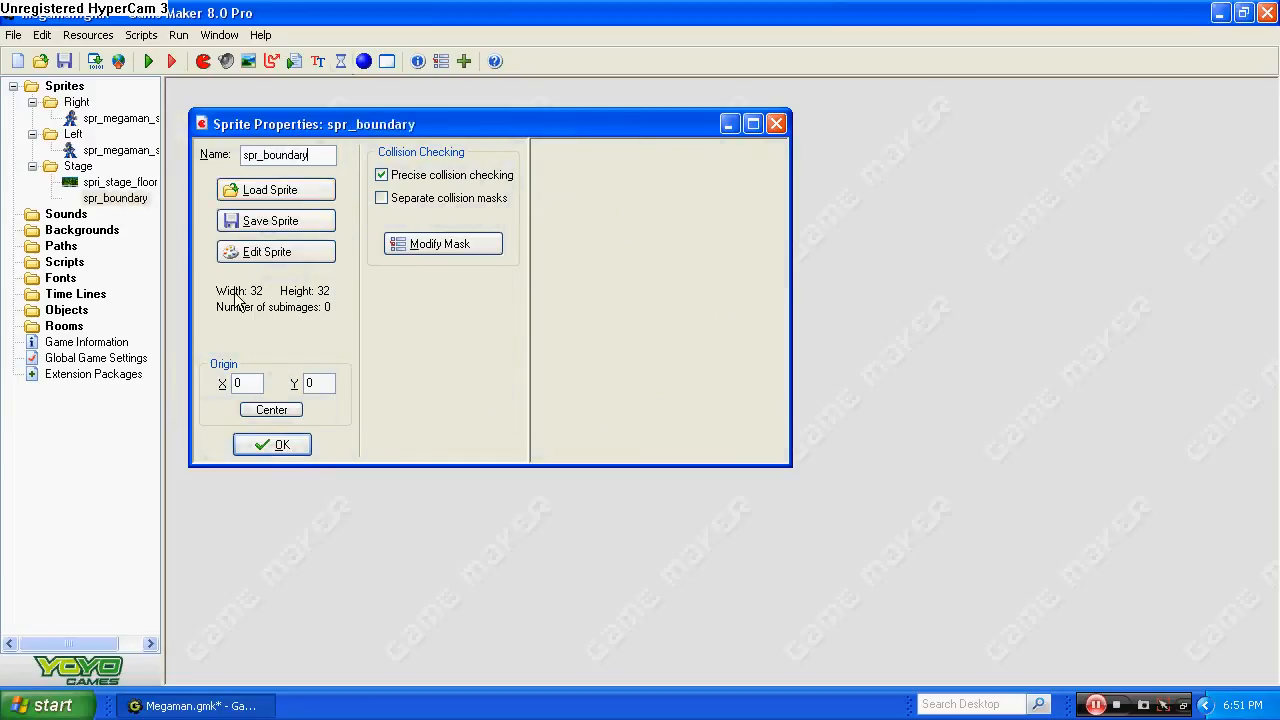
# Create a new 16 by 16 pixel image for the spr_boundary sprite.
pyautogui.click(282, 256)
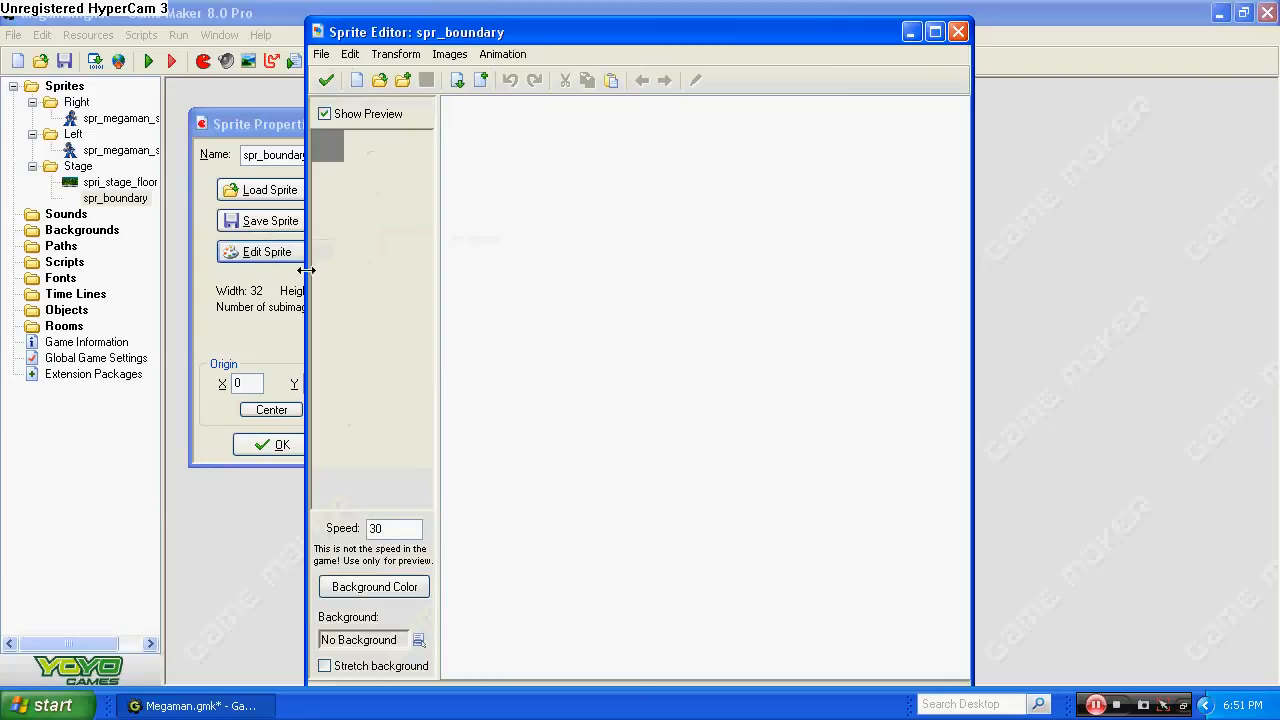
pyautogui.click(356, 80)
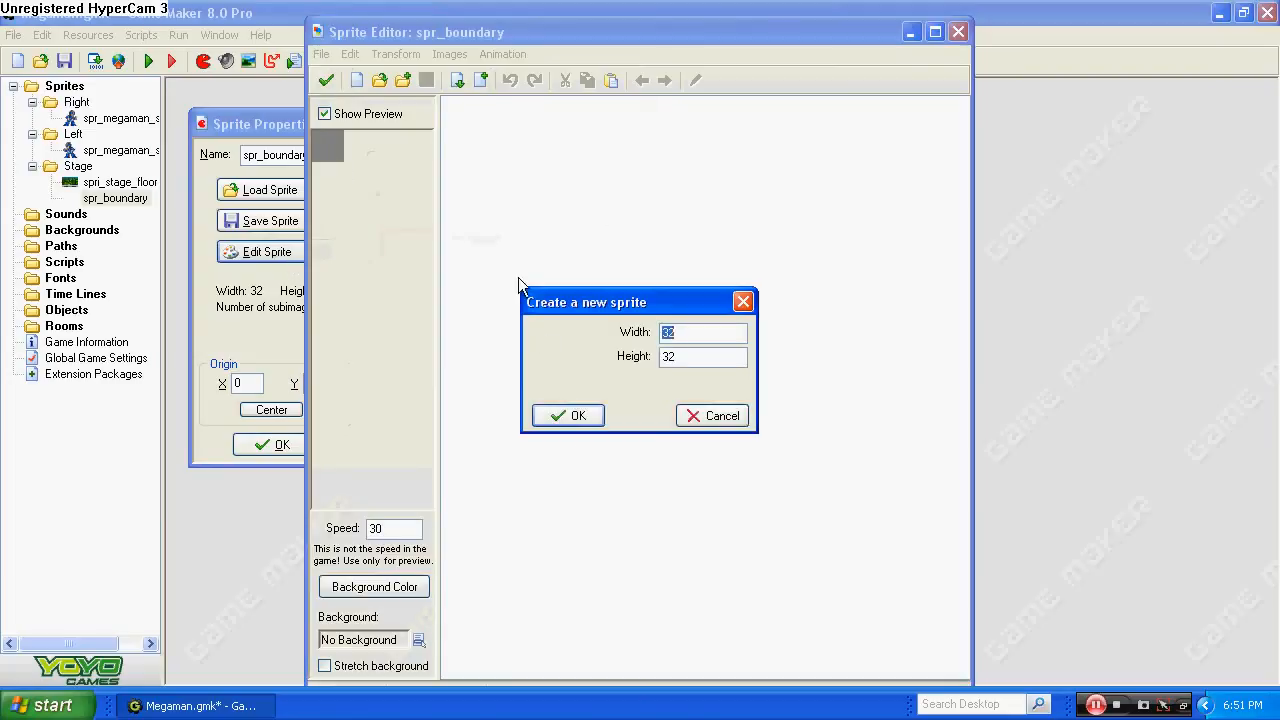
pyautogui.write('16')
pyautogui.click(594, 418)
# Fill the boundary sprite's whole image with solid black and accept the edited image.
pyautogui.doubleClick(472, 116)
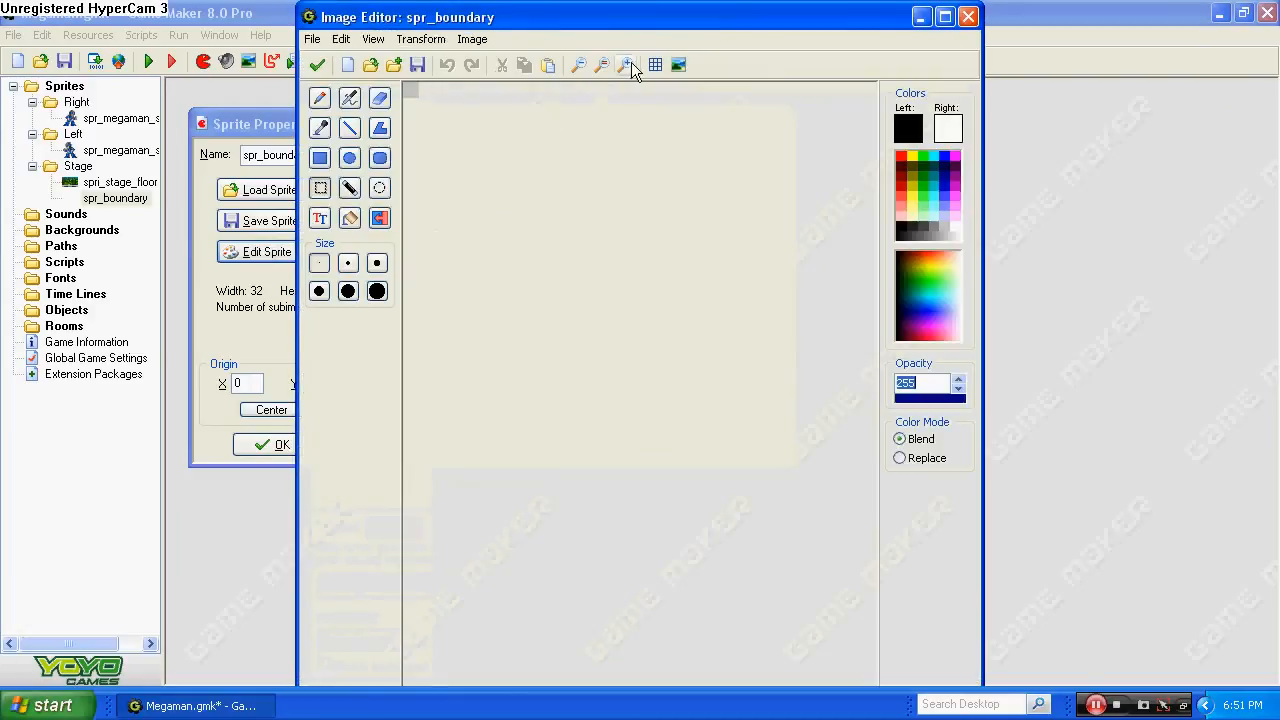
pyautogui.click(631, 62)
pyautogui.click(631, 60)
pyautogui.click(631, 60)
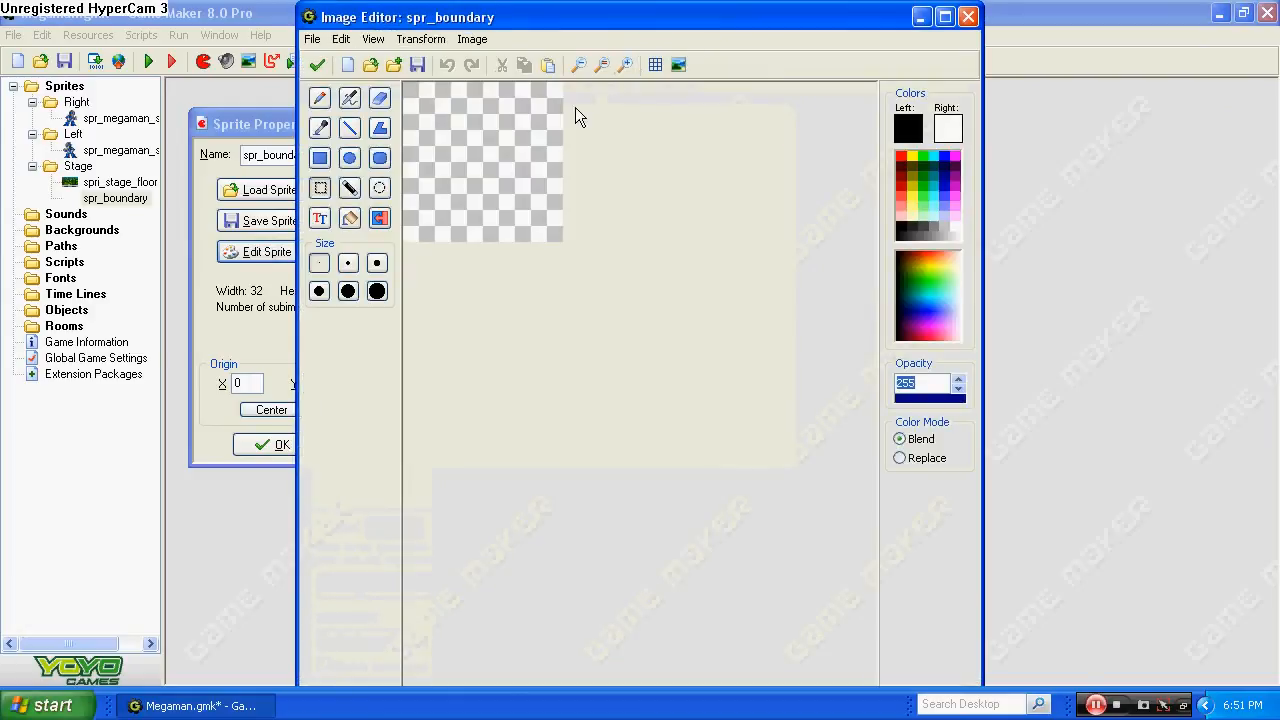
pyautogui.click(349, 219)
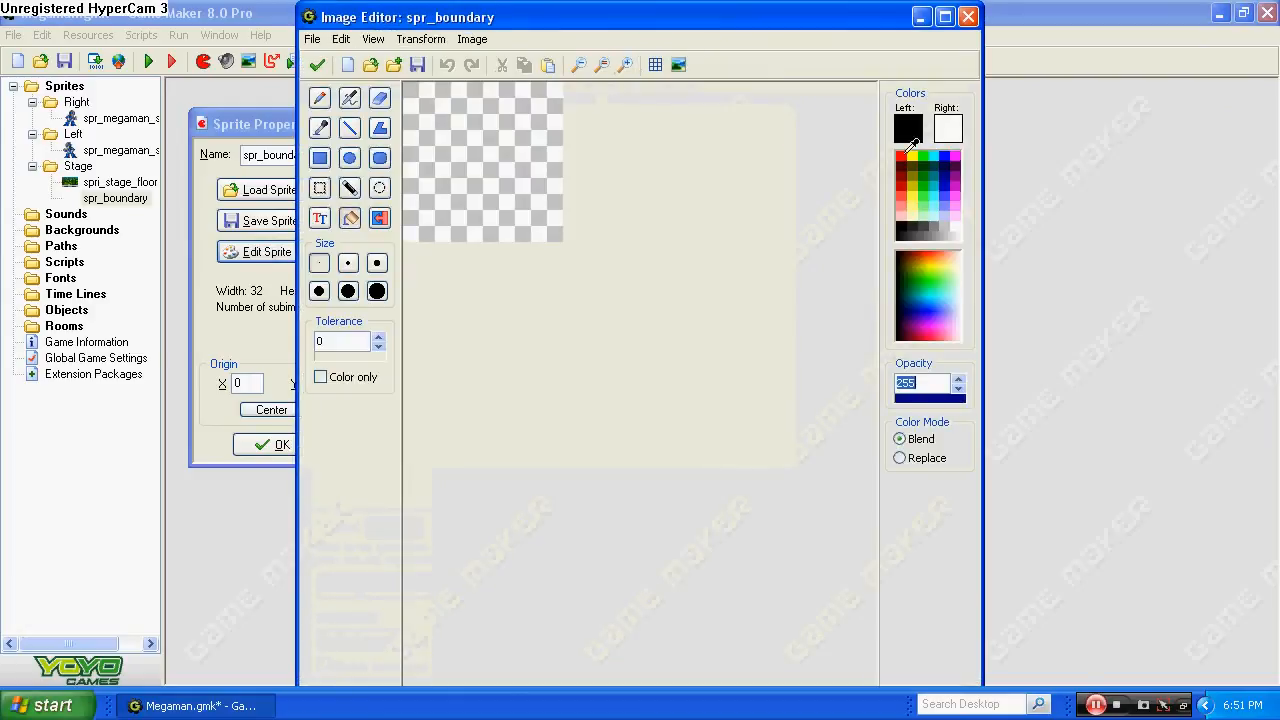
pyautogui.click(486, 166)
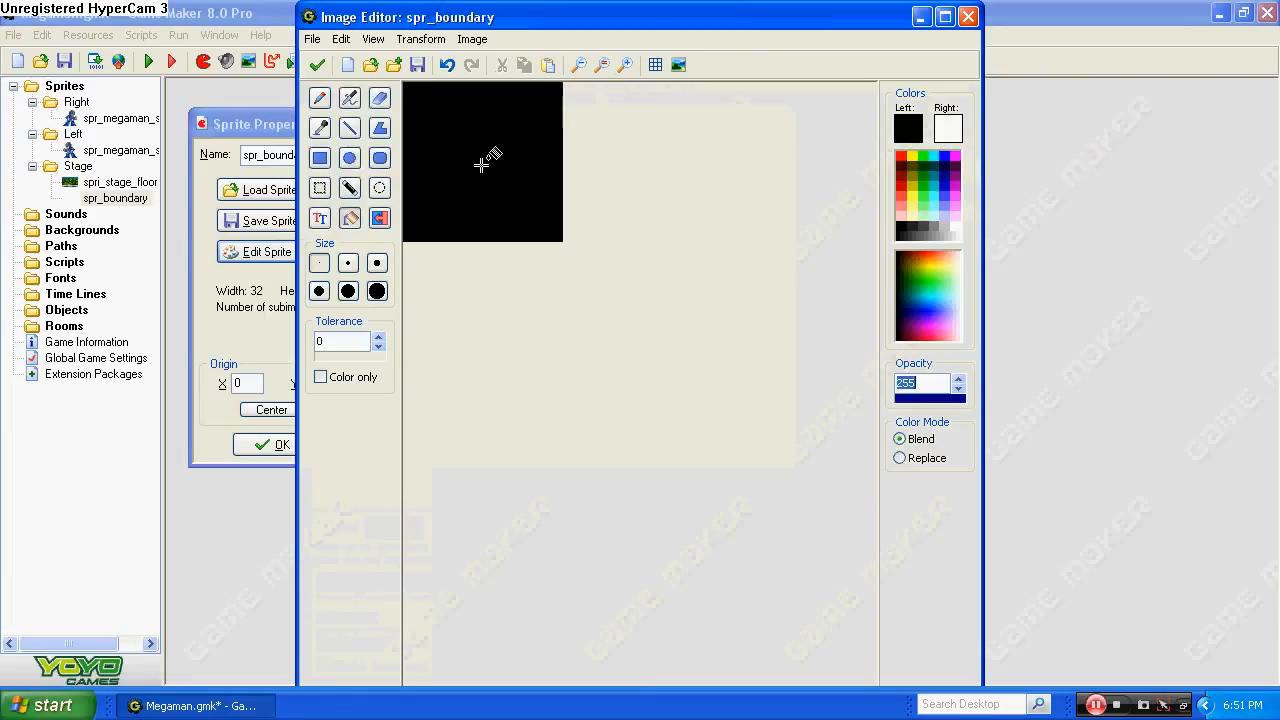
pyautogui.click(317, 65)
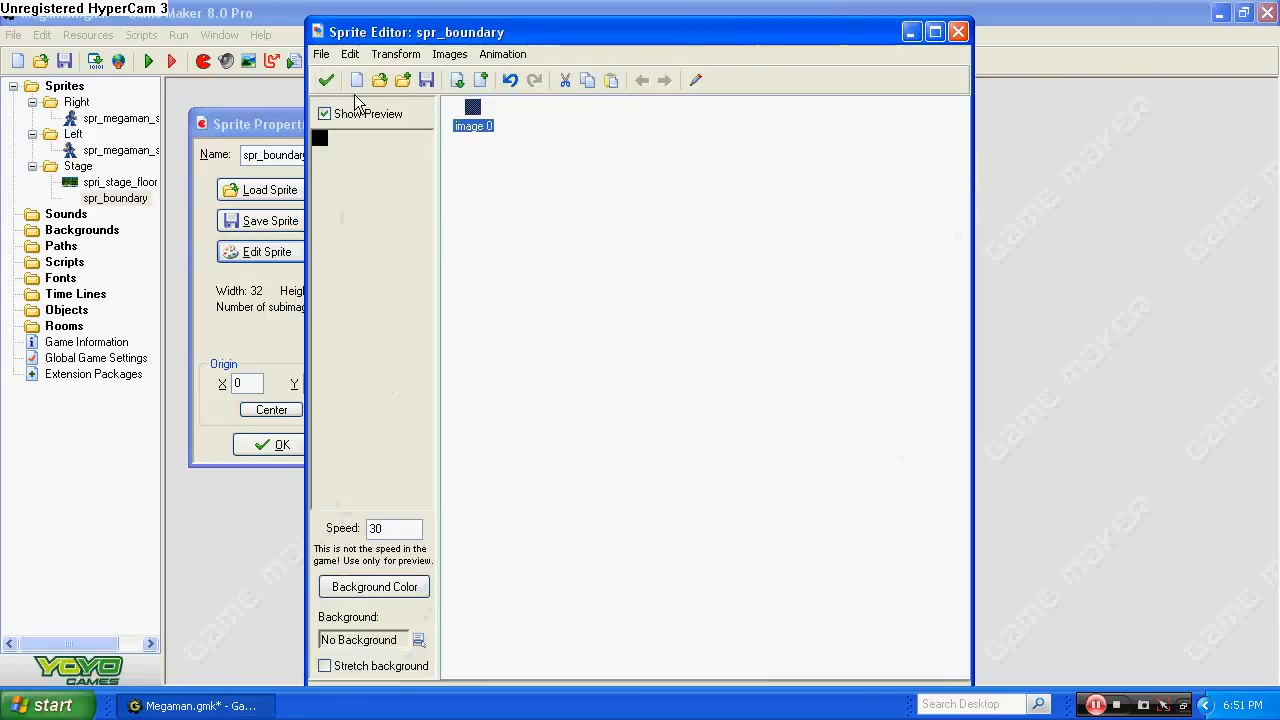
pyautogui.click(326, 80)
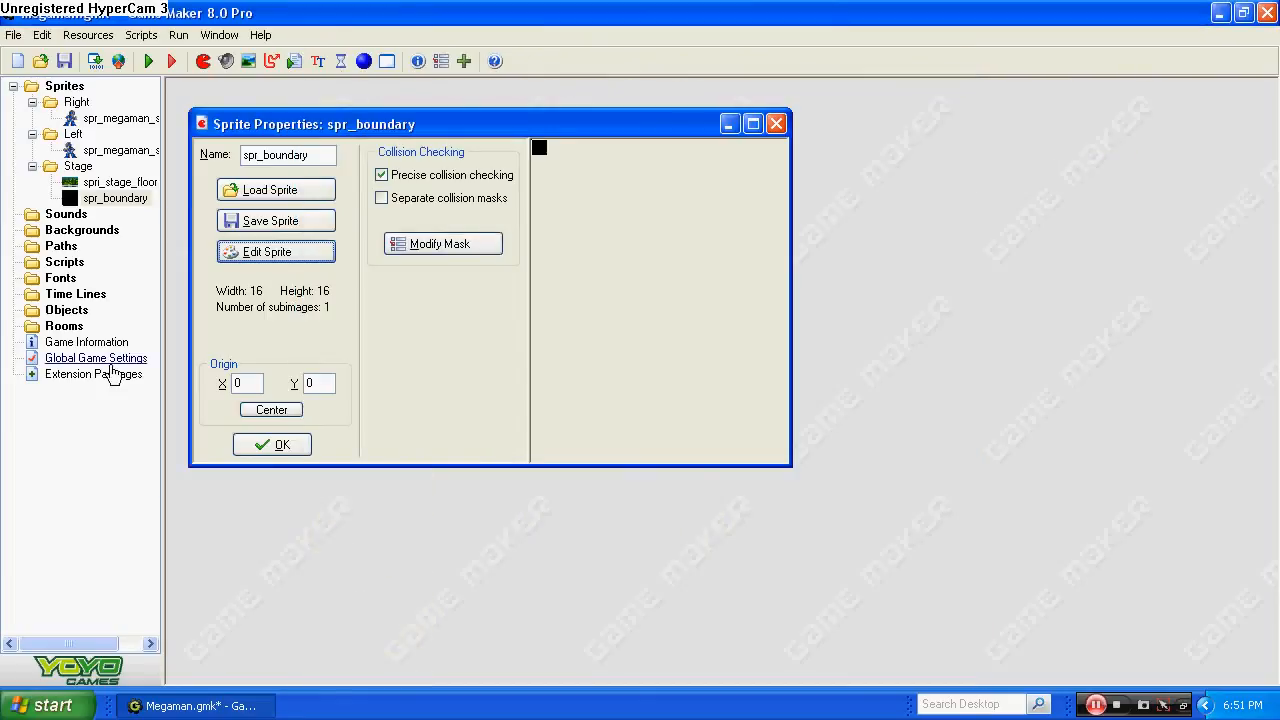
# Center the boundary sprite's origin, confirm its properties and collapse the Sprites folder with its groups.
pyautogui.click(286, 410)
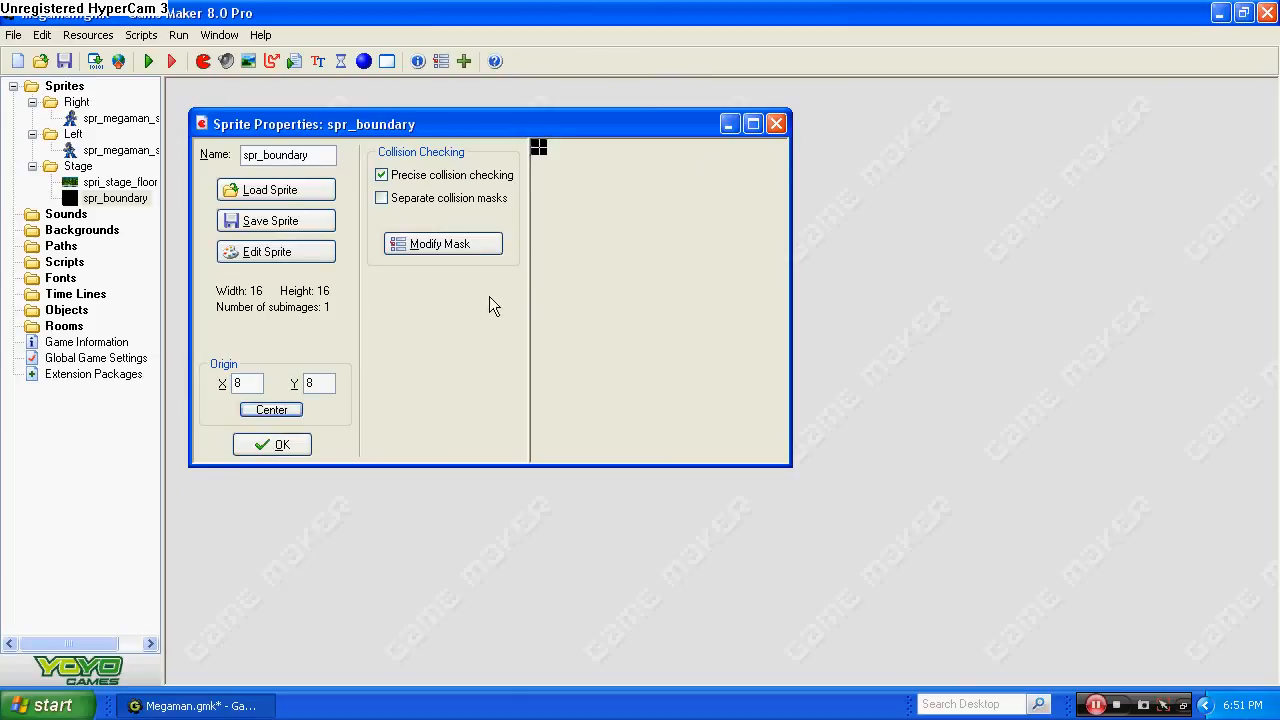
pyautogui.click(266, 444)
pyautogui.click(32, 166)
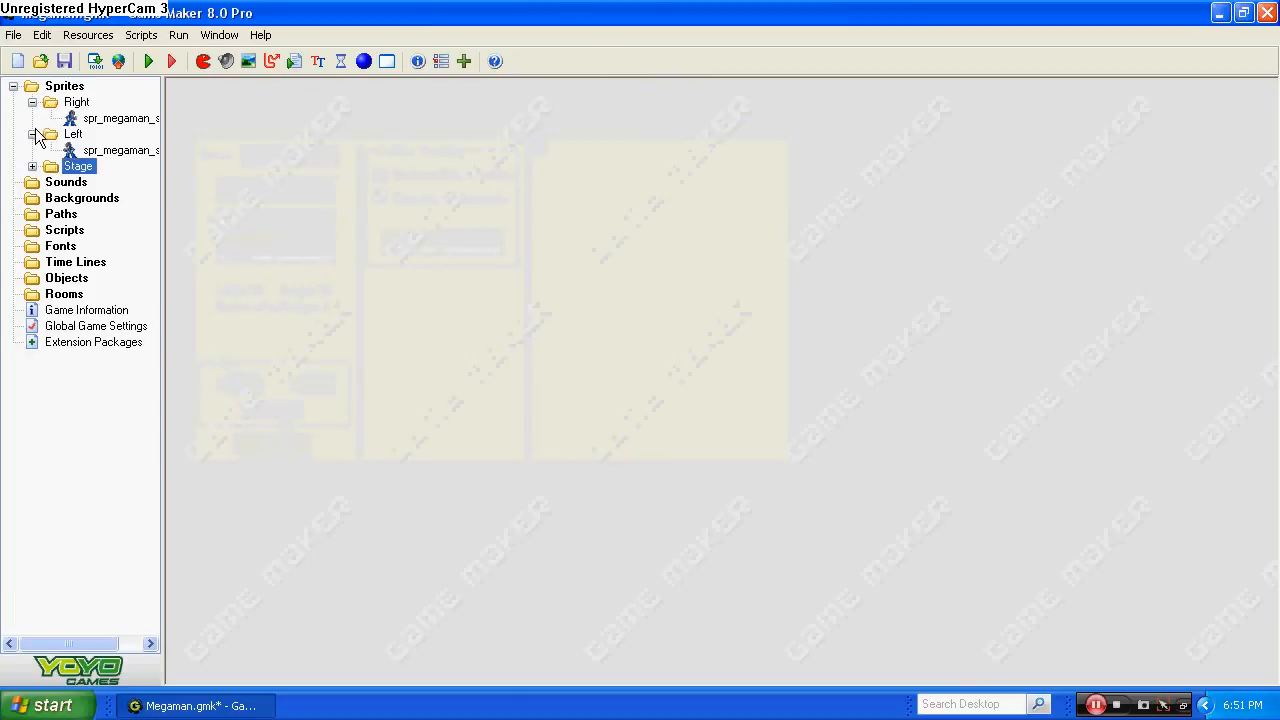
pyautogui.click(32, 134)
pyautogui.click(32, 102)
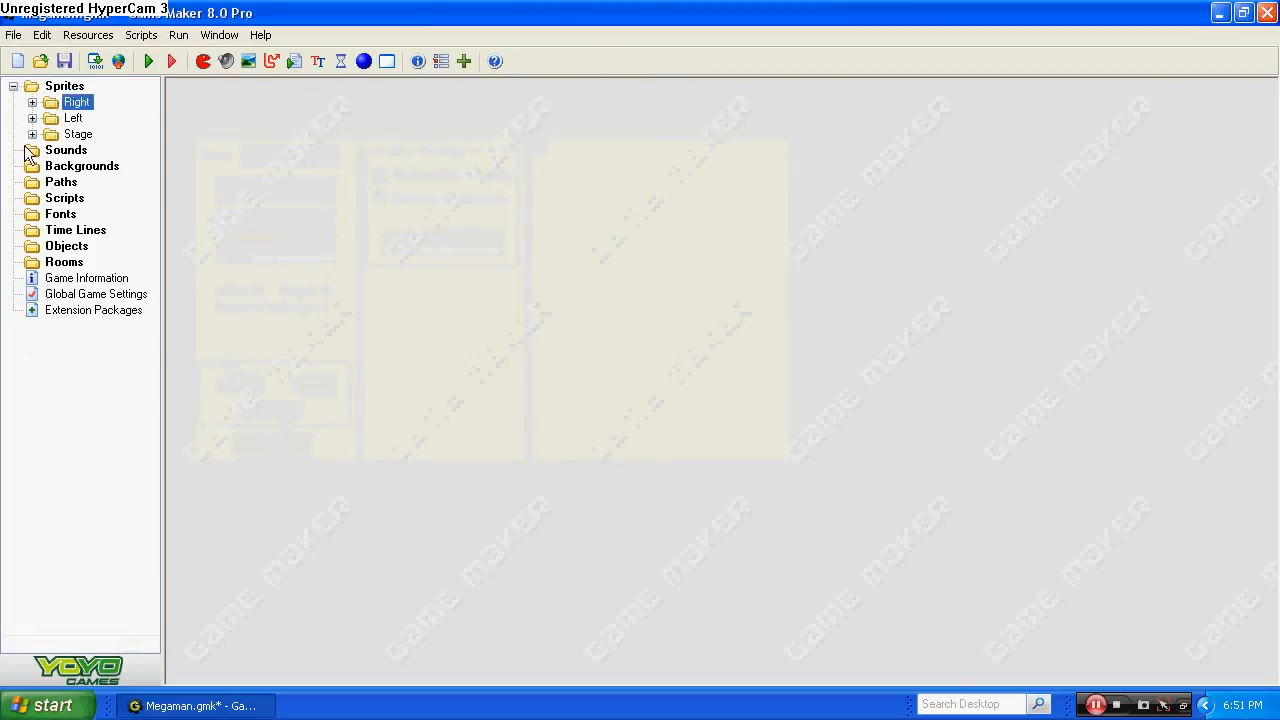
pyautogui.click(13, 86)
# Create an object named obj_megaman_r, assign it the Mega Man sprite from the Right group and confirm it.
pyautogui.rightClick(60, 199)
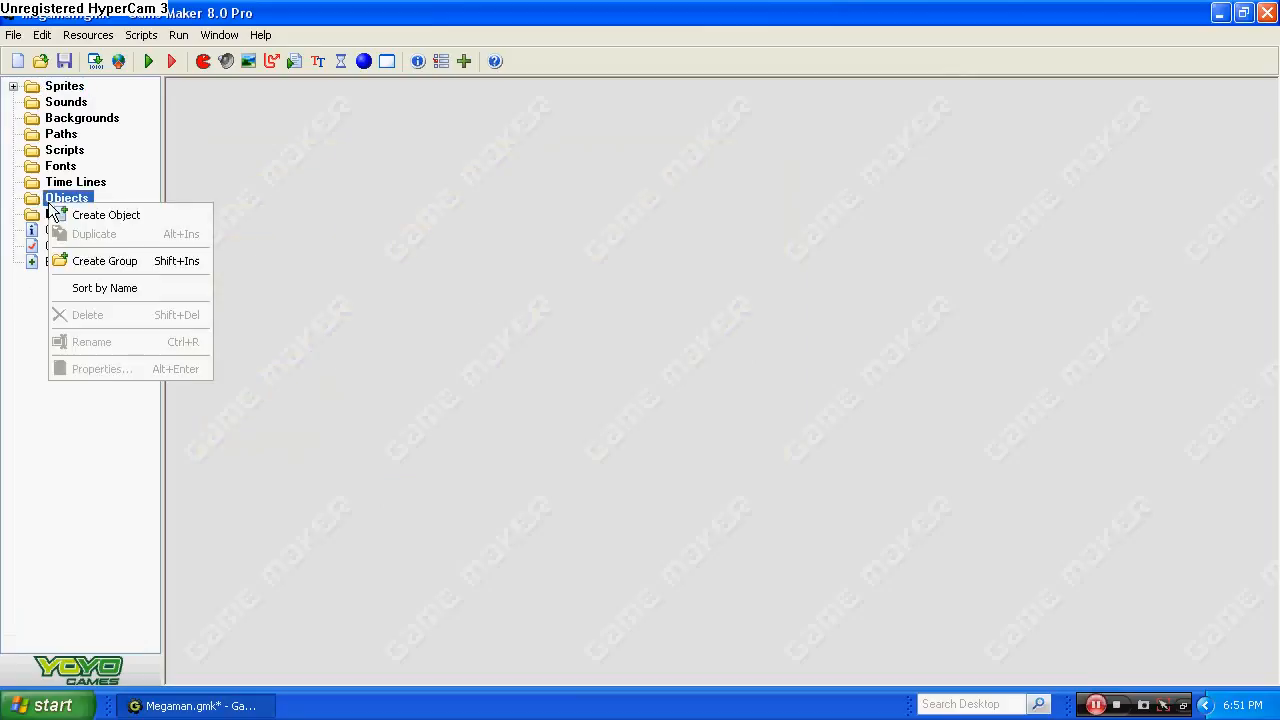
pyautogui.click(100, 214)
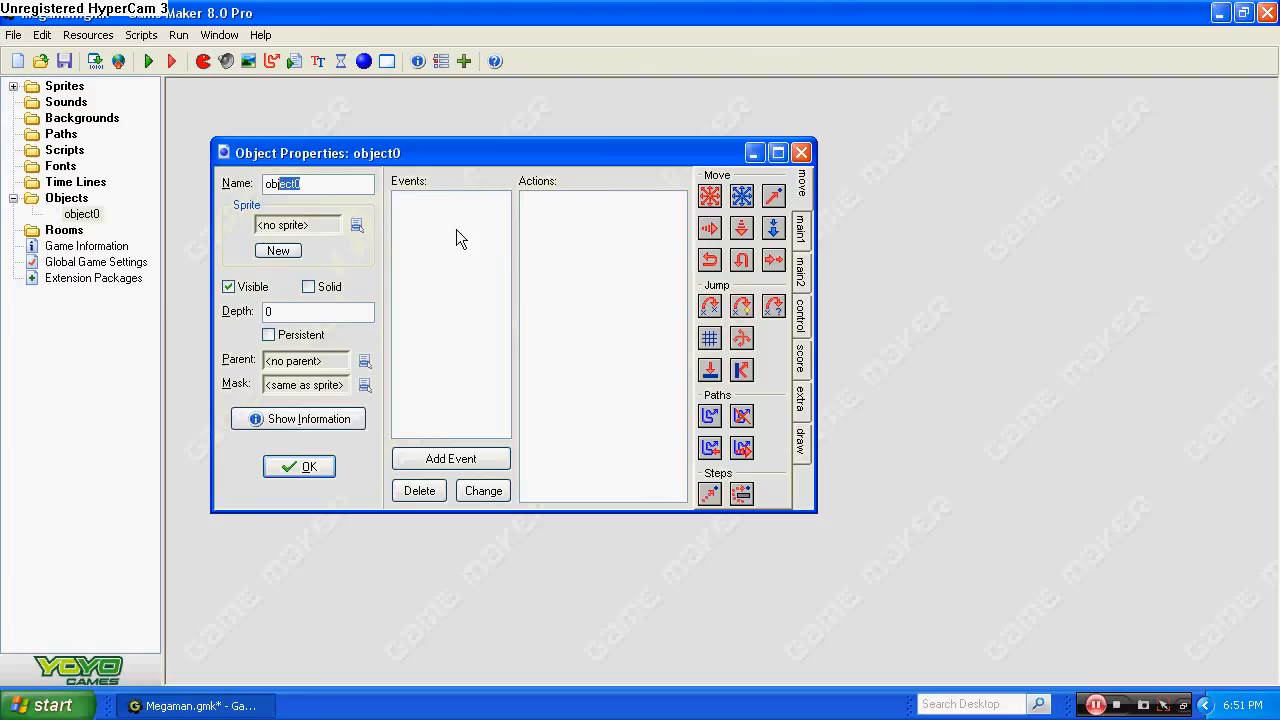
pyautogui.write('j_')
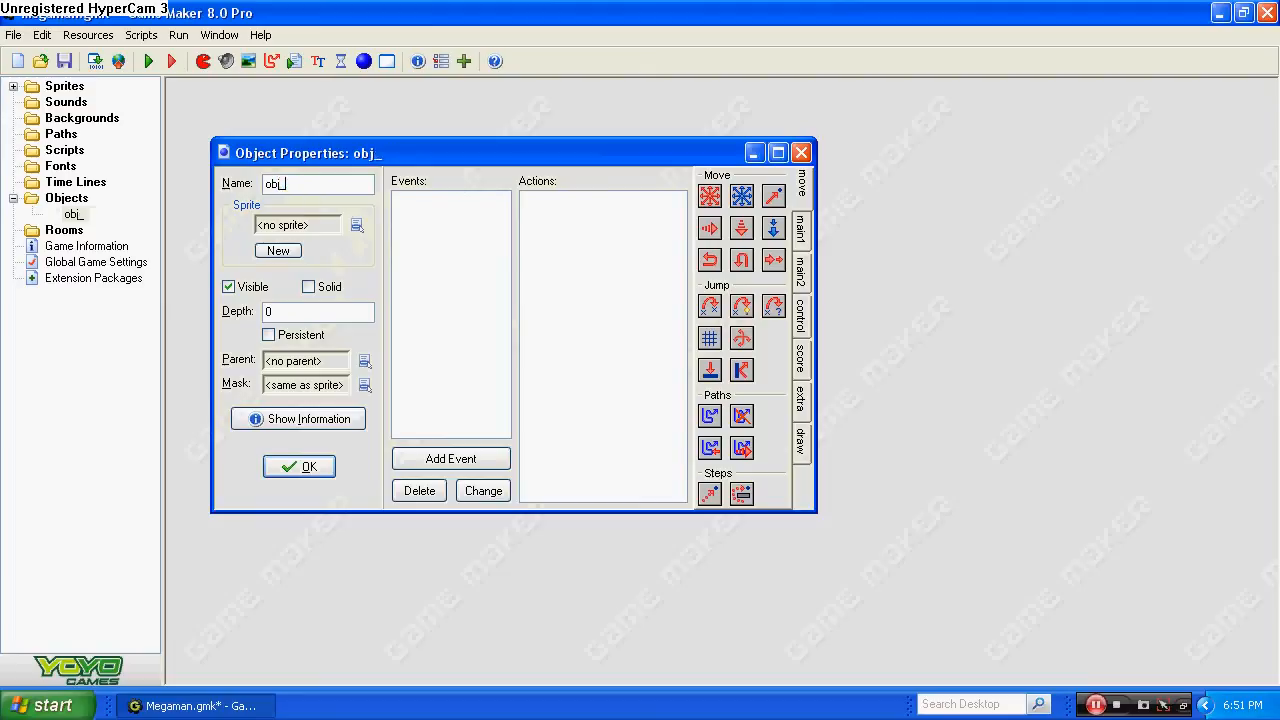
pyautogui.write('megaman')
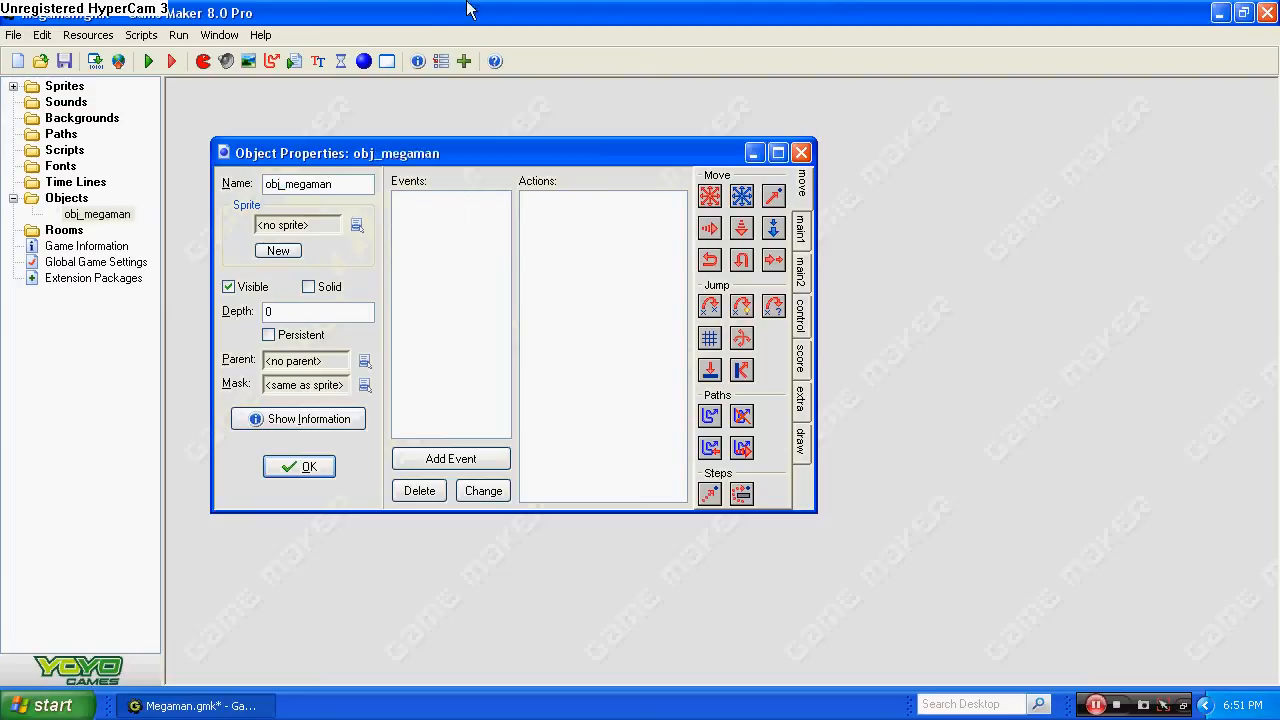
pyautogui.write('_r')
pyautogui.click(357, 225)
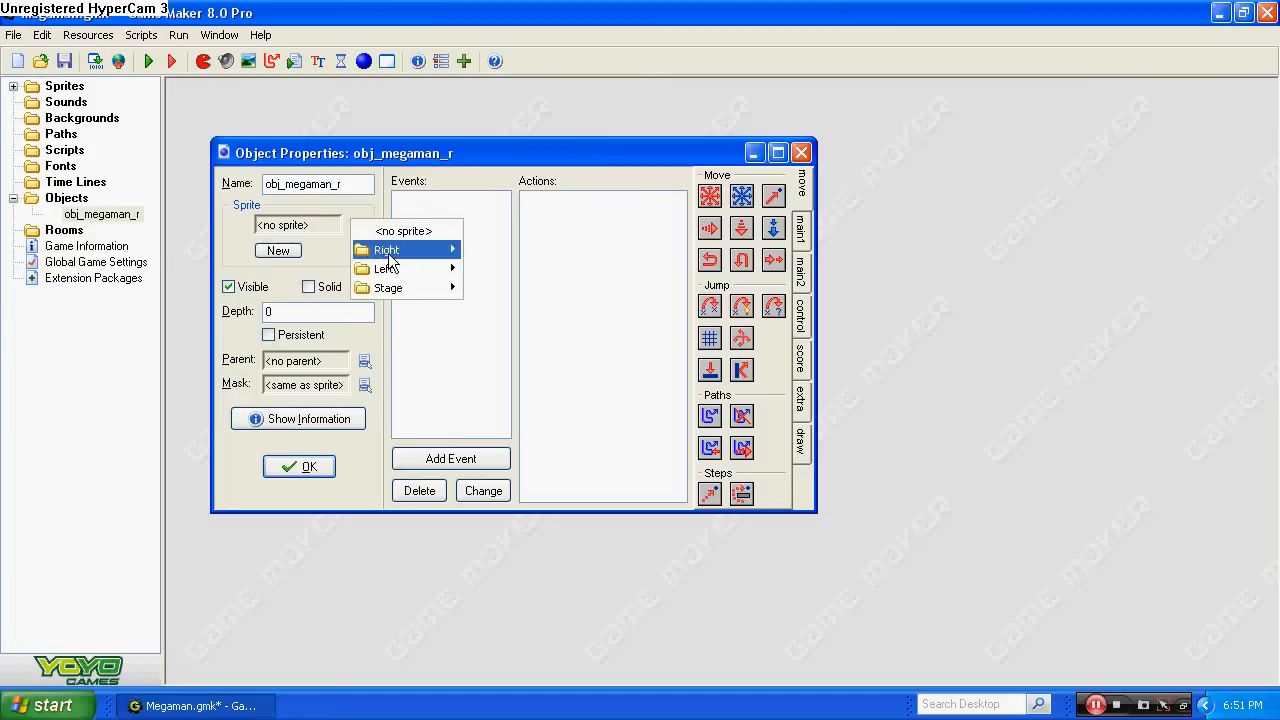
pyautogui.moveTo(389, 260)
pyautogui.click(530, 253)
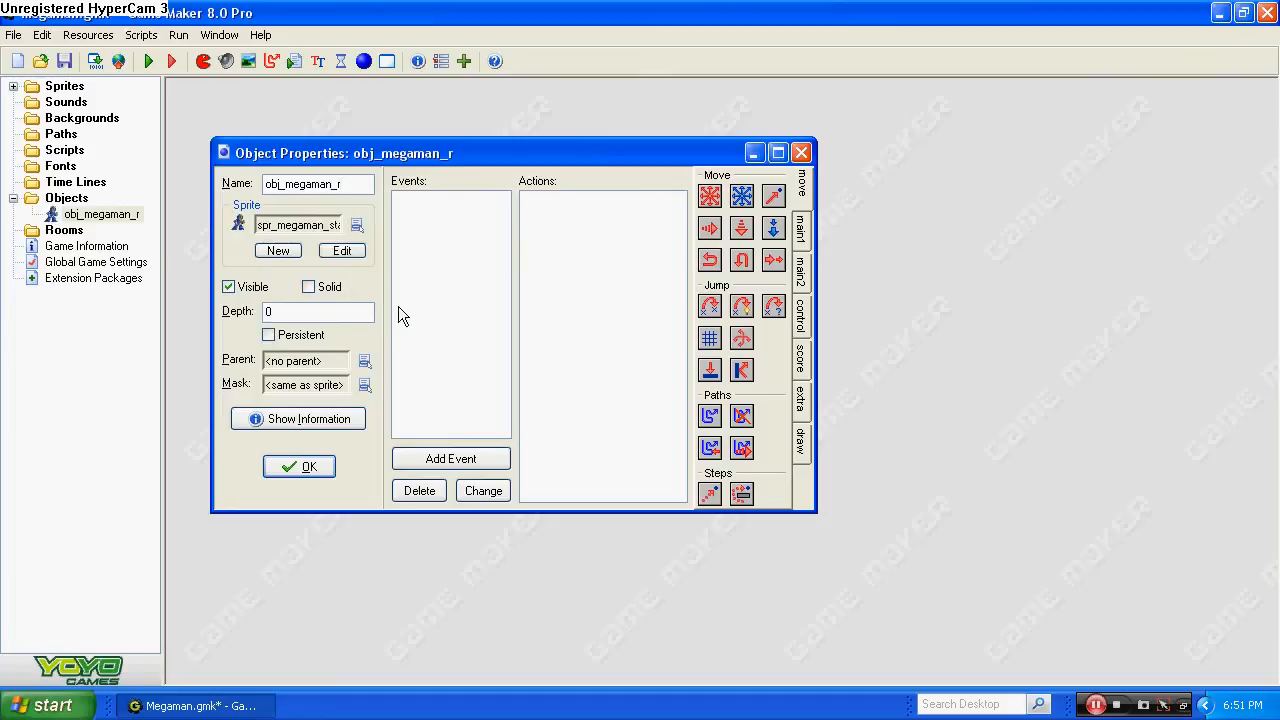
pyautogui.click(309, 468)
# Create another object and name it obj_stage_floor.
pyautogui.rightClick(82, 198)
pyautogui.click(112, 209)
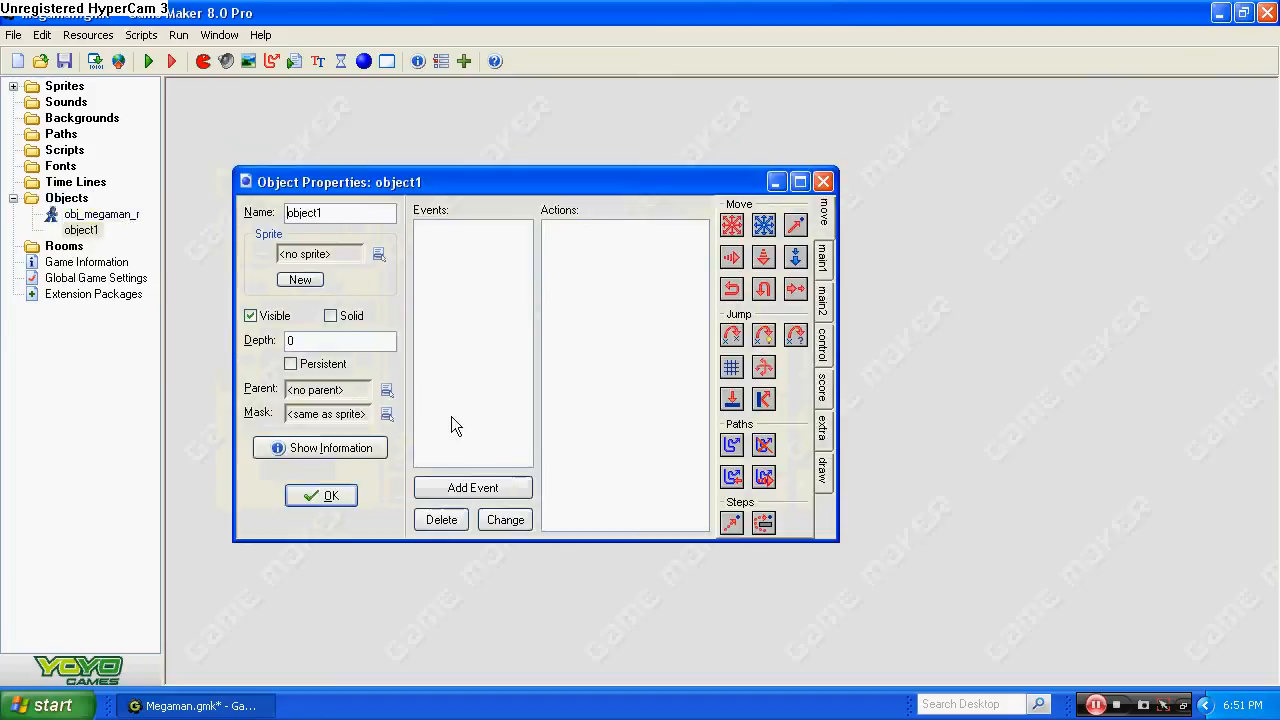
pyautogui.moveTo(365, 213); pyautogui.dragTo(300, 214)
pyautogui.write('j_')
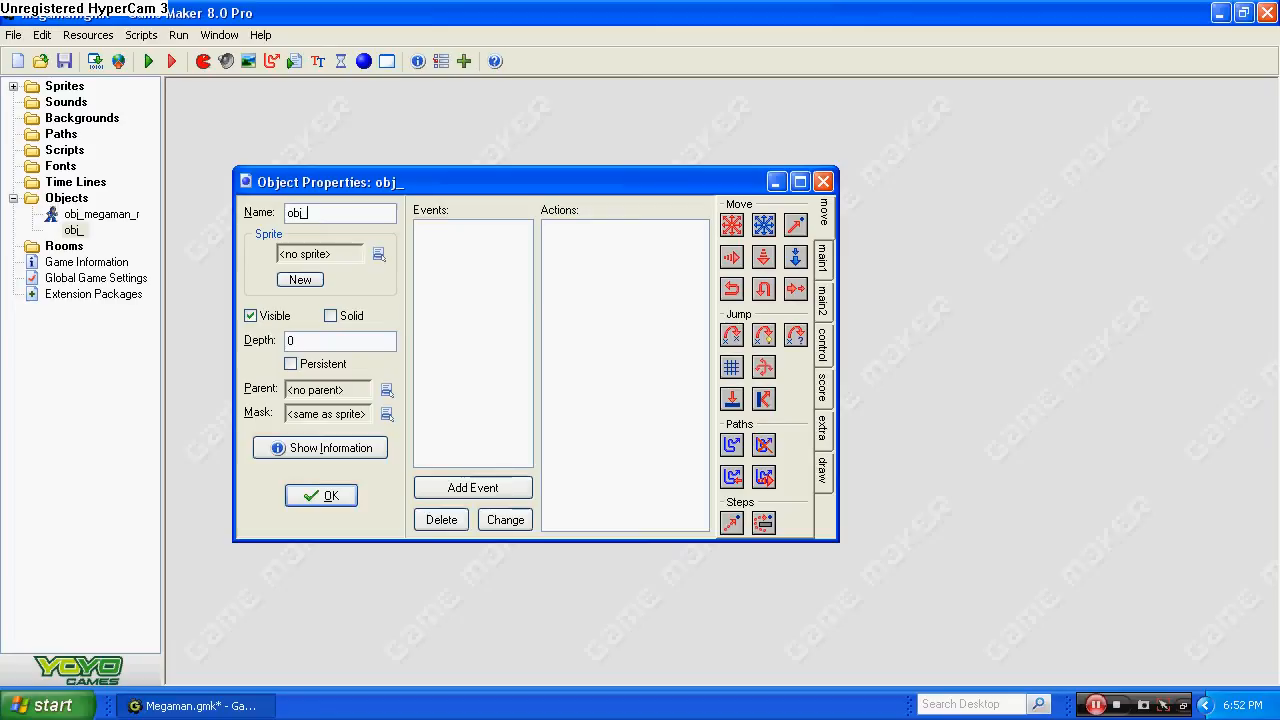
pyautogui.write('stage_floor')
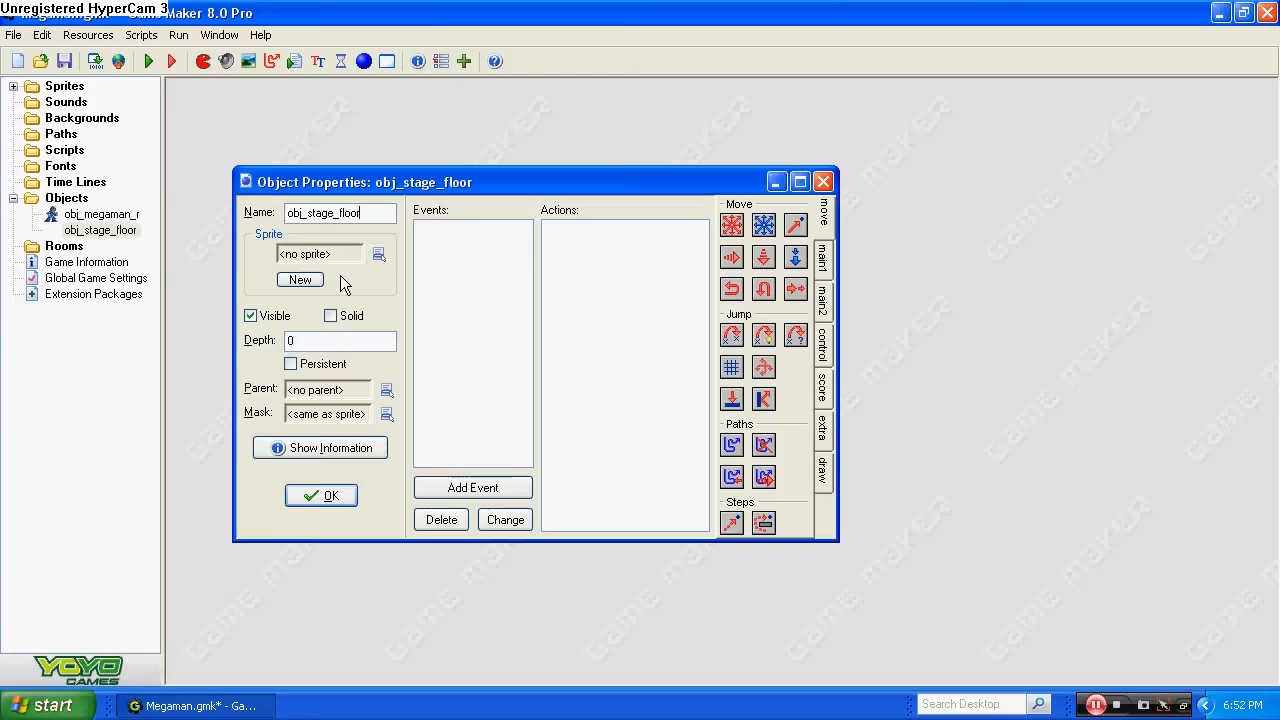
# Assign the floor sprite from the Stage group to obj_stage_floor and confirm the object.
pyautogui.click(379, 255)
pyautogui.moveTo(424, 322)
pyautogui.click(543, 331)
pyautogui.click(321, 496)
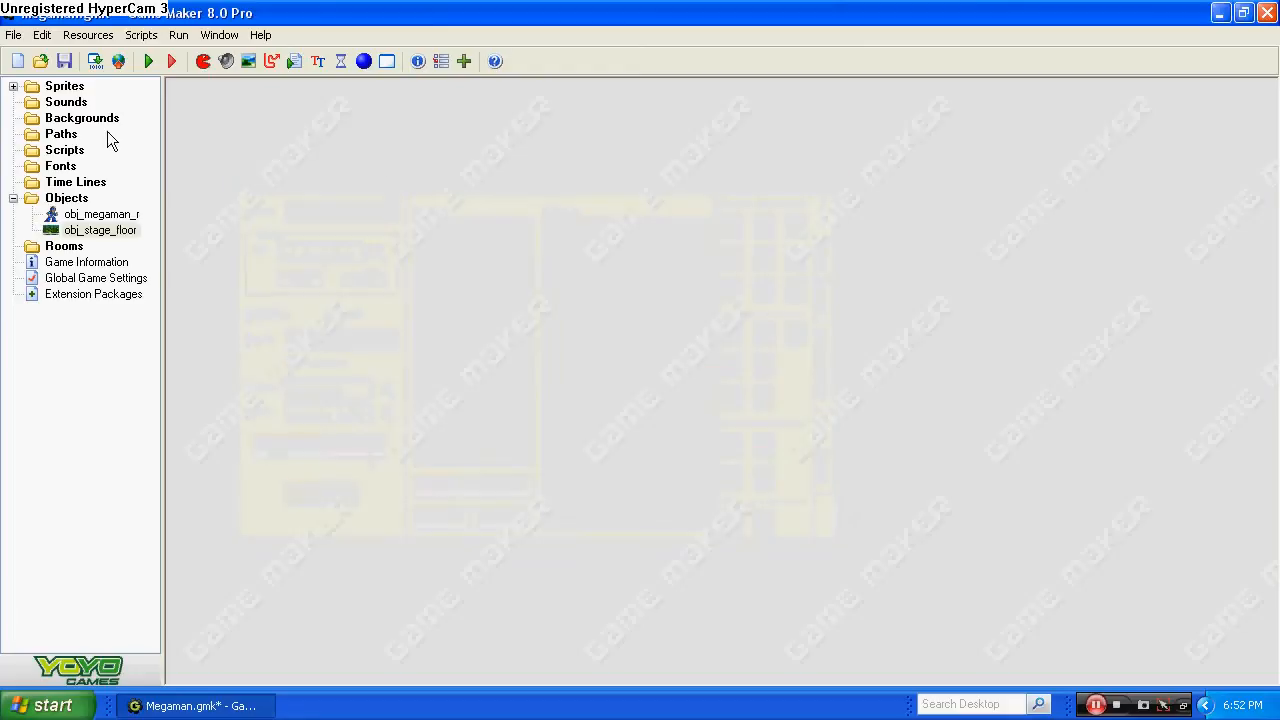
# Create an object named obj_boundary that uses the spr_boundary sprite, with Visible off, and confirm it.
pyautogui.rightClick(66, 199)
pyautogui.click(100, 206)
pyautogui.moveTo(355, 243); pyautogui.dragTo(324, 239)
pyautogui.write('j_')
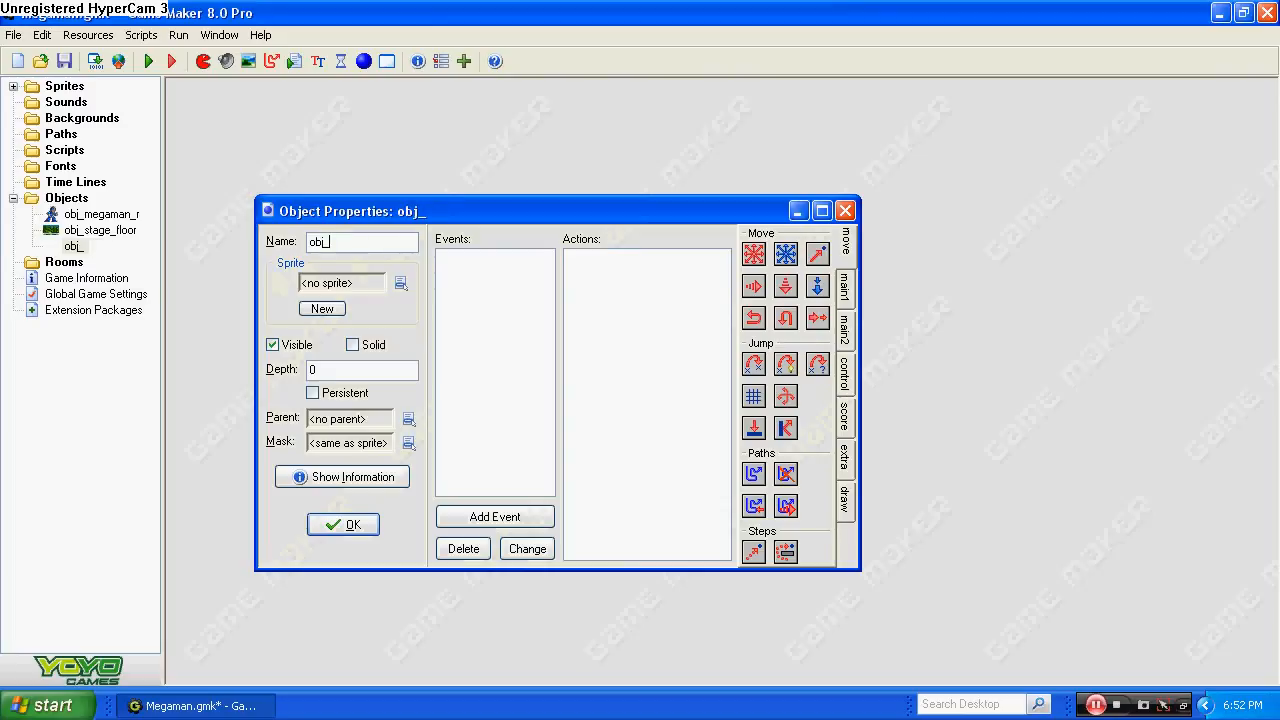
pyautogui.write('boundary')
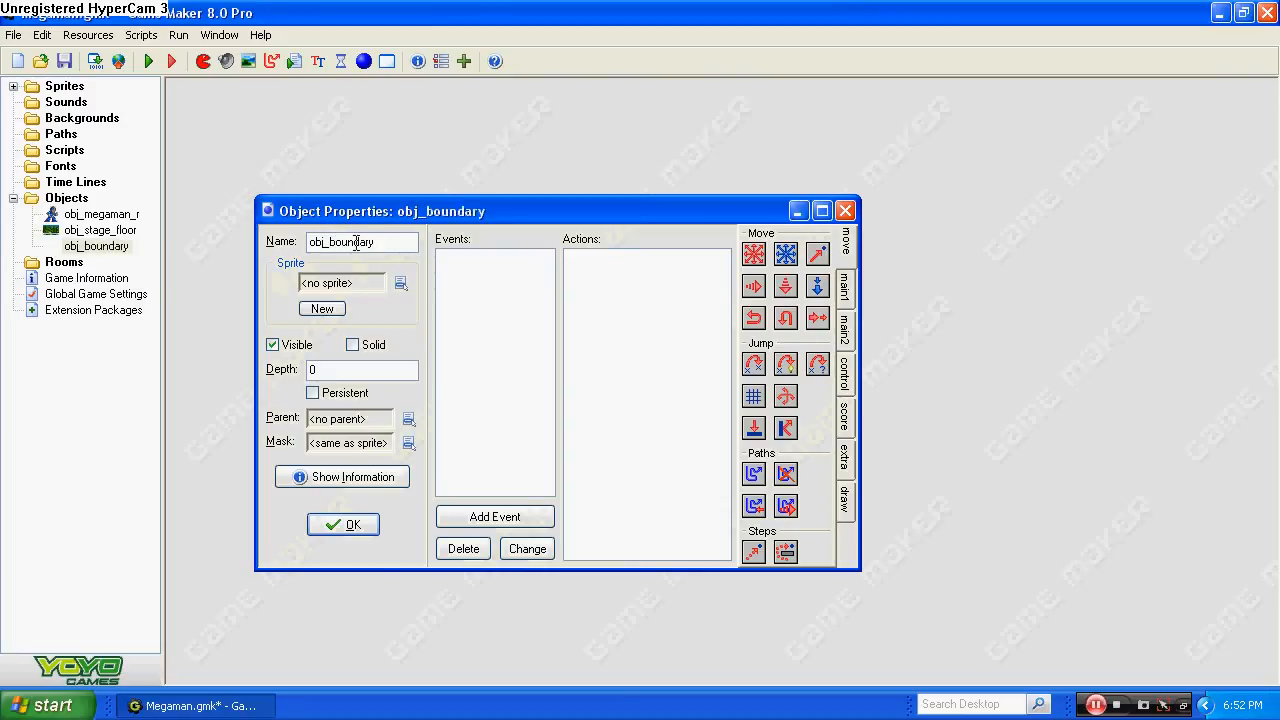
pyautogui.click(400, 283)
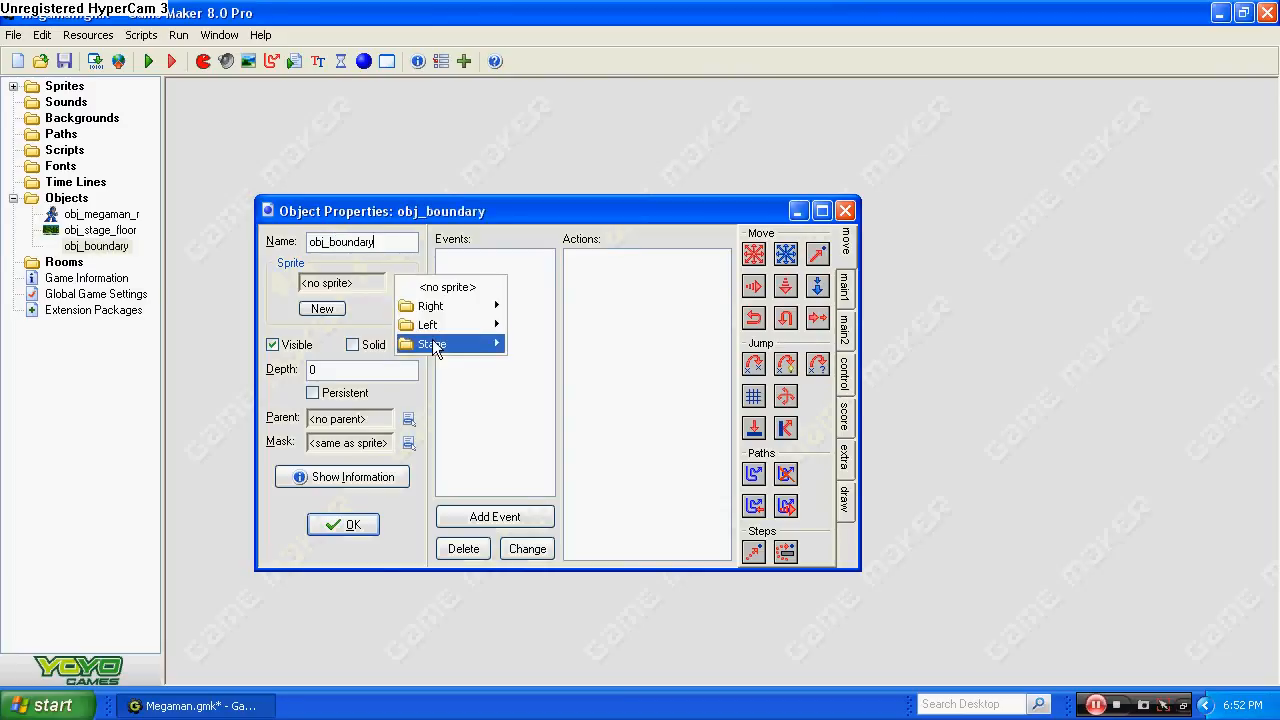
pyautogui.moveTo(434, 345)
pyautogui.click(541, 364)
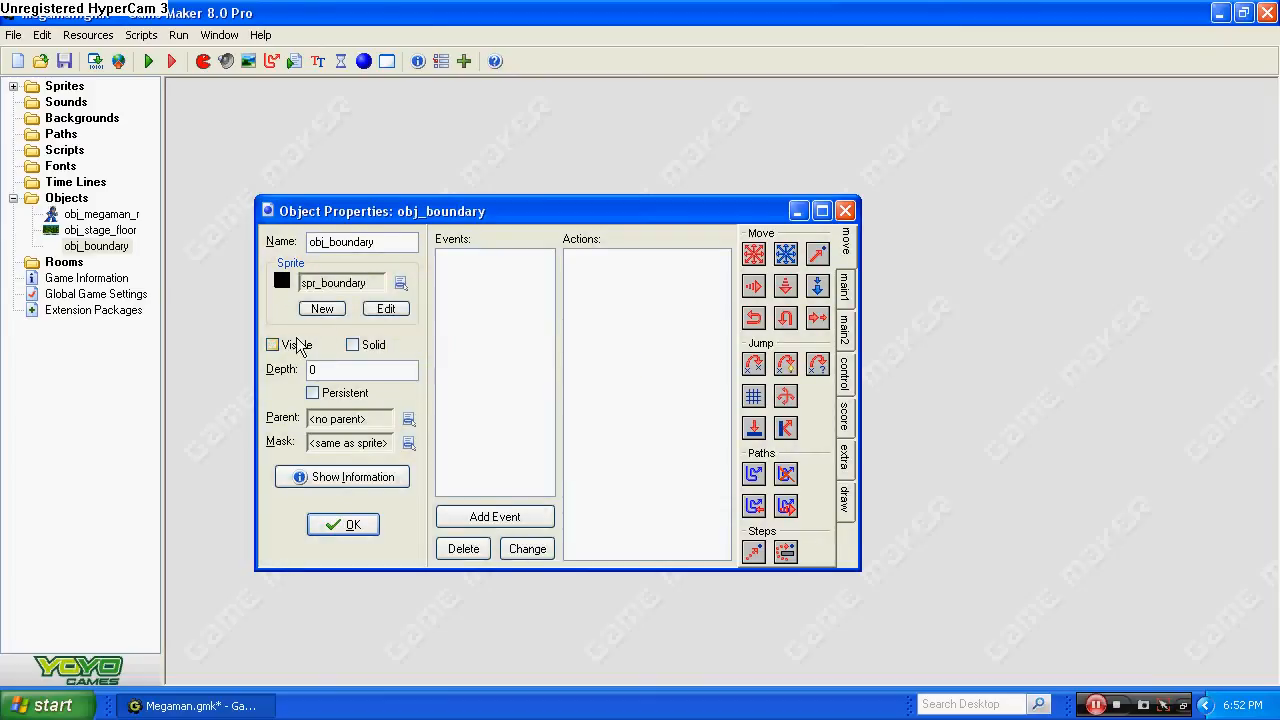
pyautogui.click(348, 528)
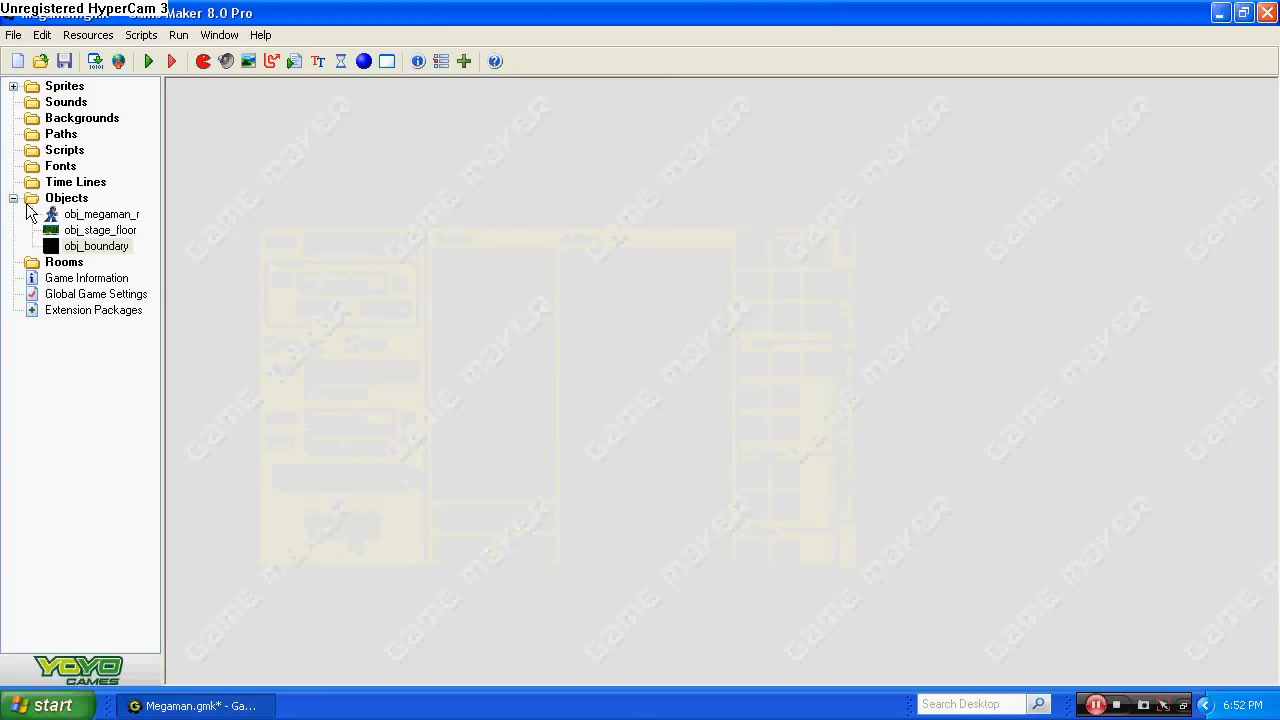
pyautogui.rightClick(64, 200)
pyautogui.click(115, 207)
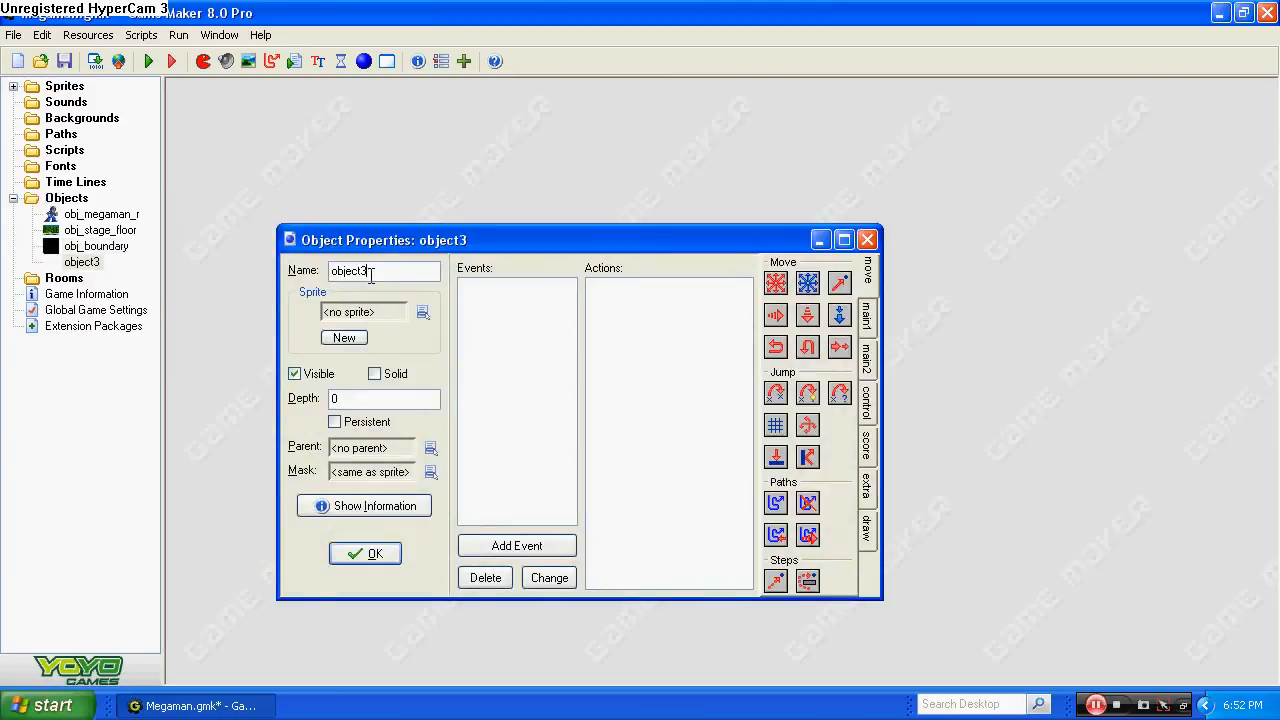
pyautogui.press('BackSpace')
pyautogui.press('BackSpace')
pyautogui.press('BackSpace')
pyautogui.click(362, 553)
pyautogui.rightClick(80, 265)
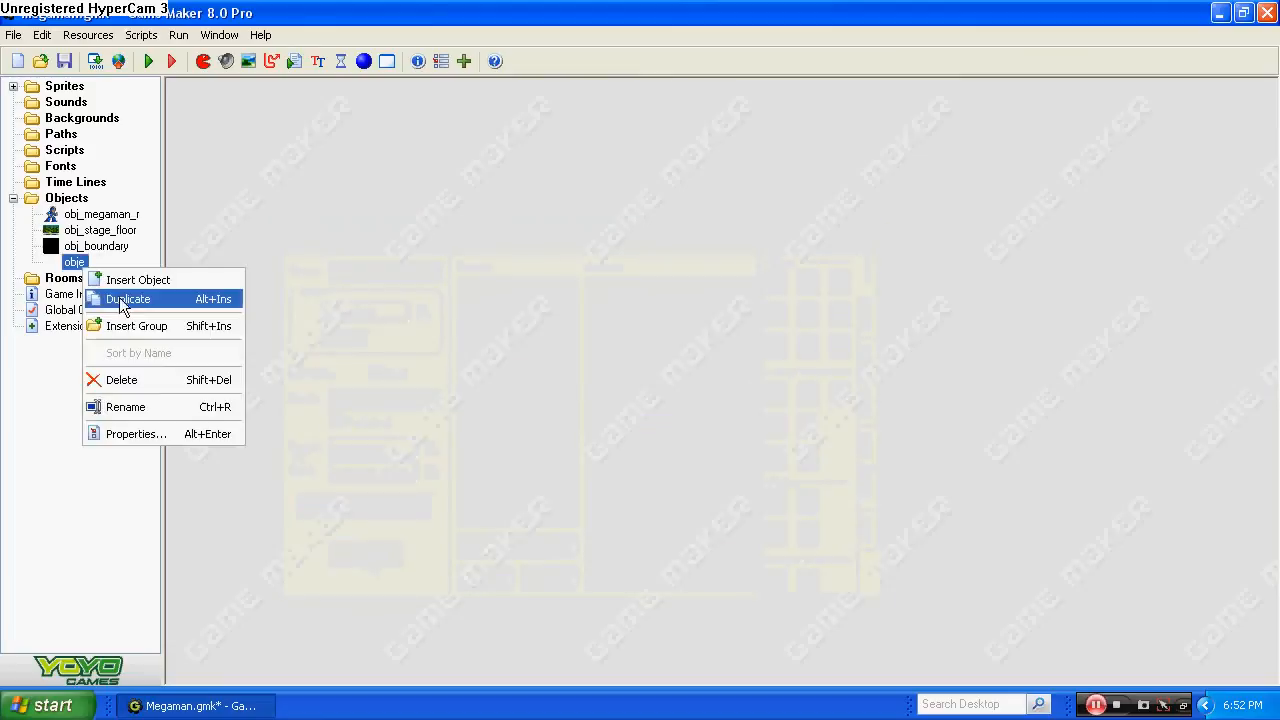
pyautogui.click(125, 380)
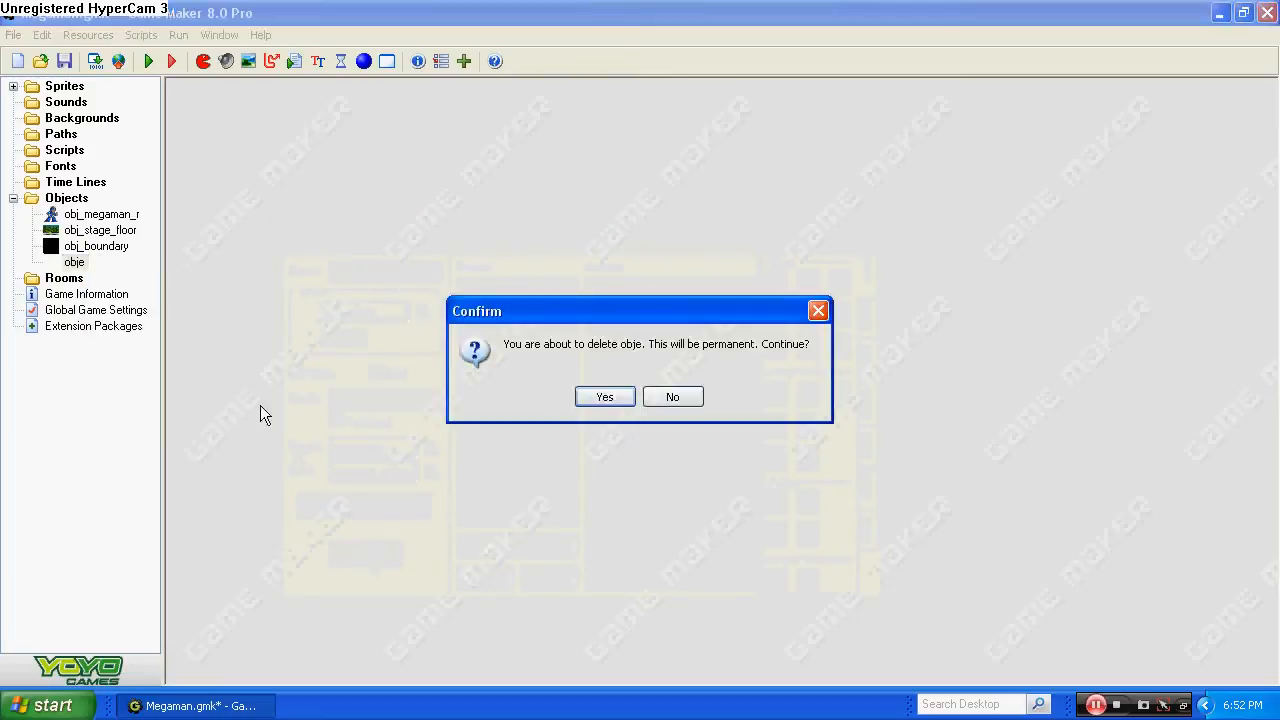
pyautogui.click(621, 401)
# Create a group named player under Objects and add another group beside it.
pyautogui.rightClick(80, 200)
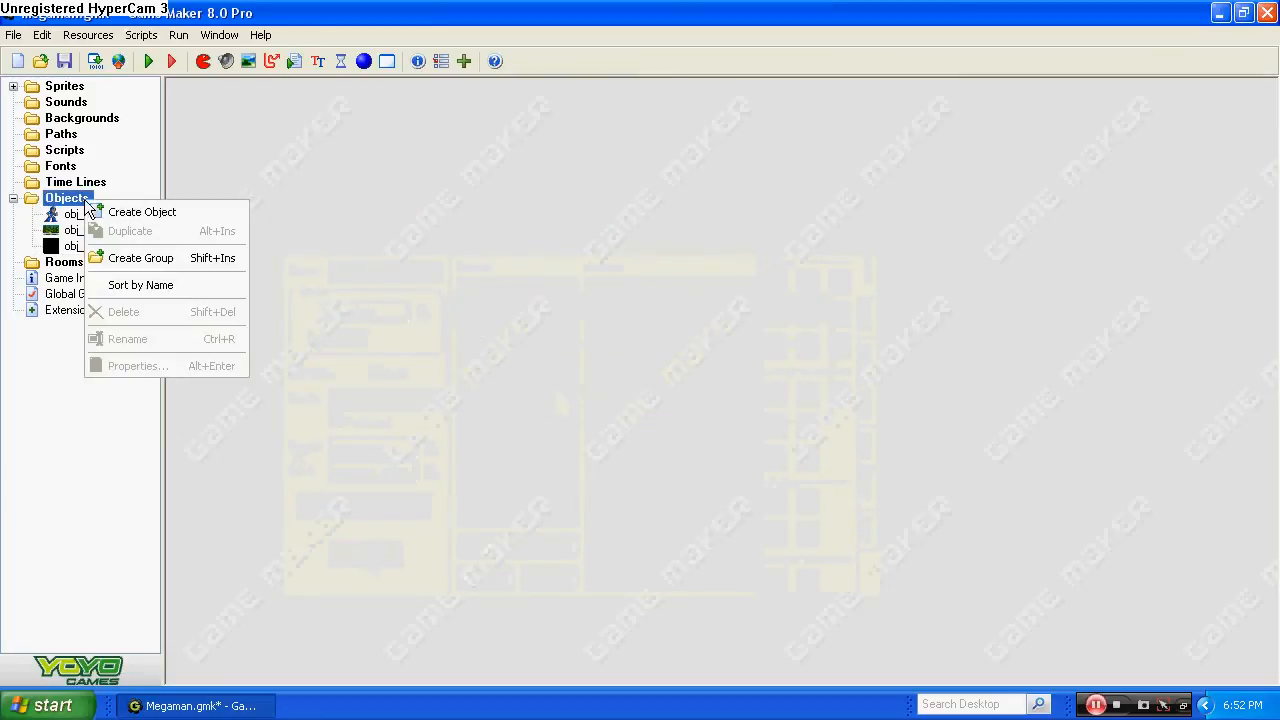
pyautogui.click(142, 256)
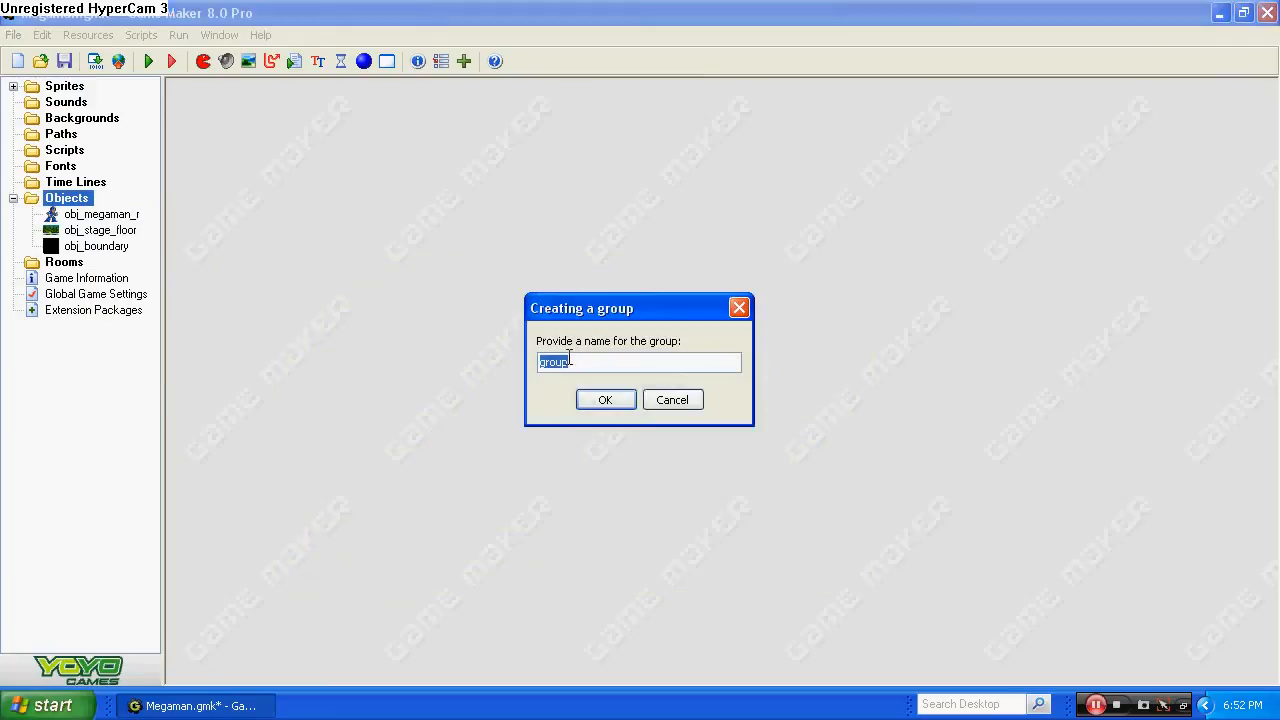
pyautogui.write('player')
pyautogui.click(605, 400)
pyautogui.rightClick(70, 198)
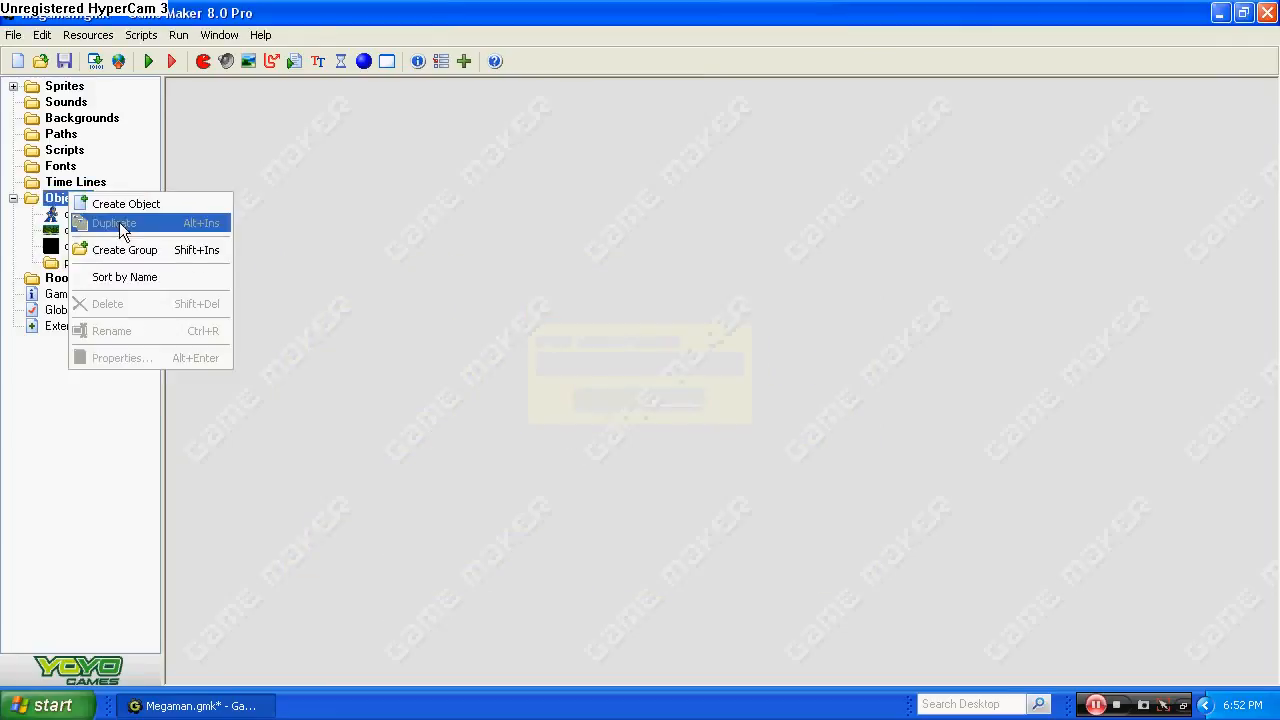
pyautogui.click(140, 250)
pyautogui.write('e')
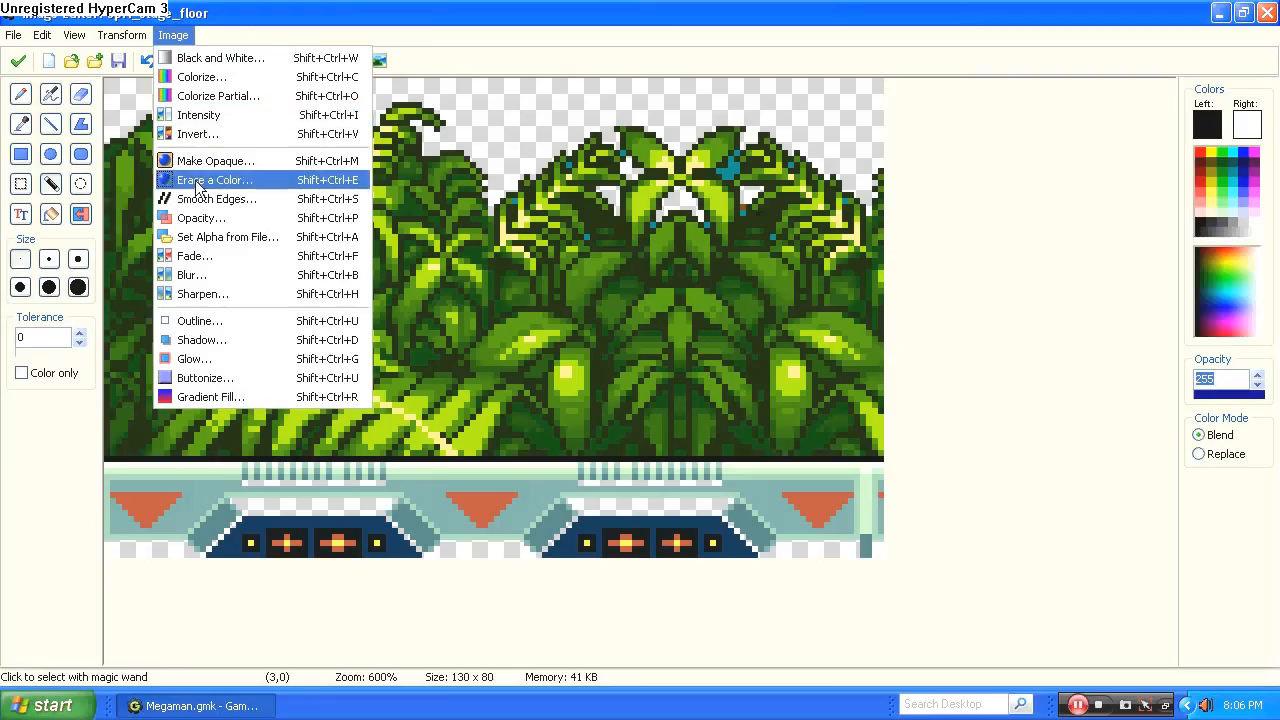
# Make a chosen color transparent in the stage floor image, using a slightly raised tolerance.
pyautogui.click(200, 174)
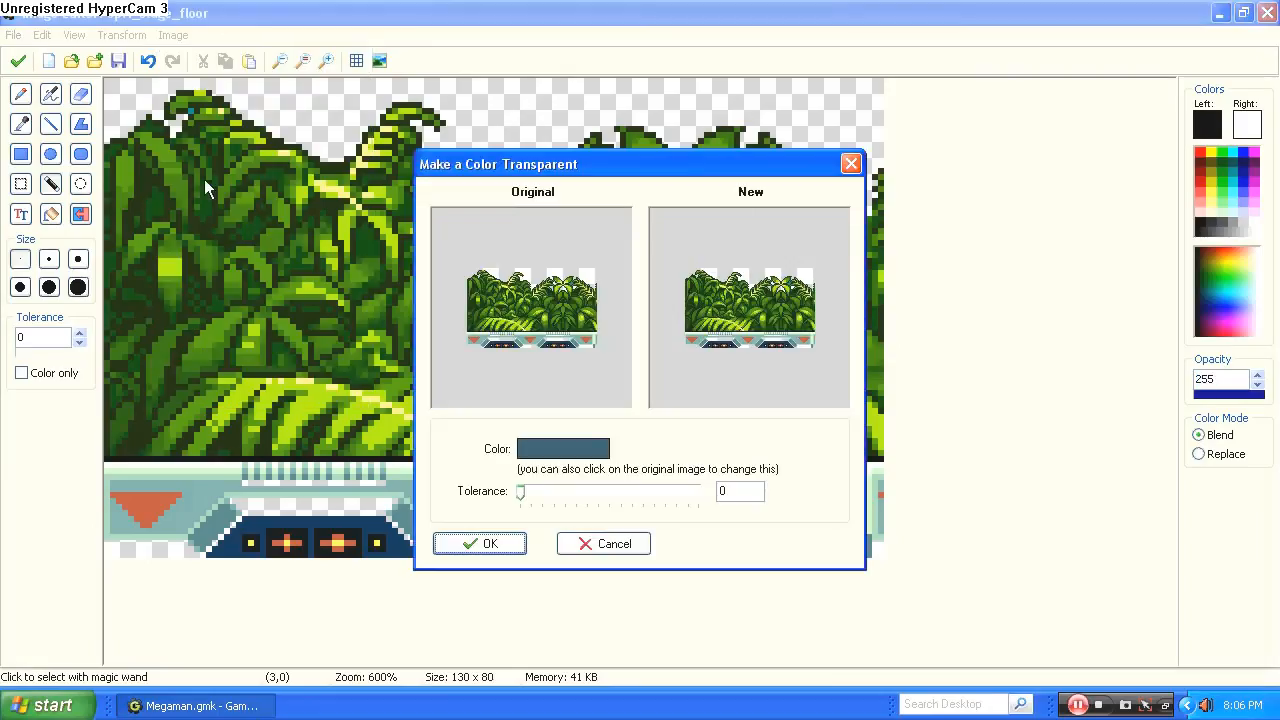
pyautogui.click(568, 451)
pyautogui.click(527, 440)
pyautogui.moveTo(522, 495)
pyautogui.mouseDown()
pyautogui.moveTo(528, 506)
pyautogui.moveTo(674, 508)
pyautogui.moveTo(527, 497)
pyautogui.mouseUp()
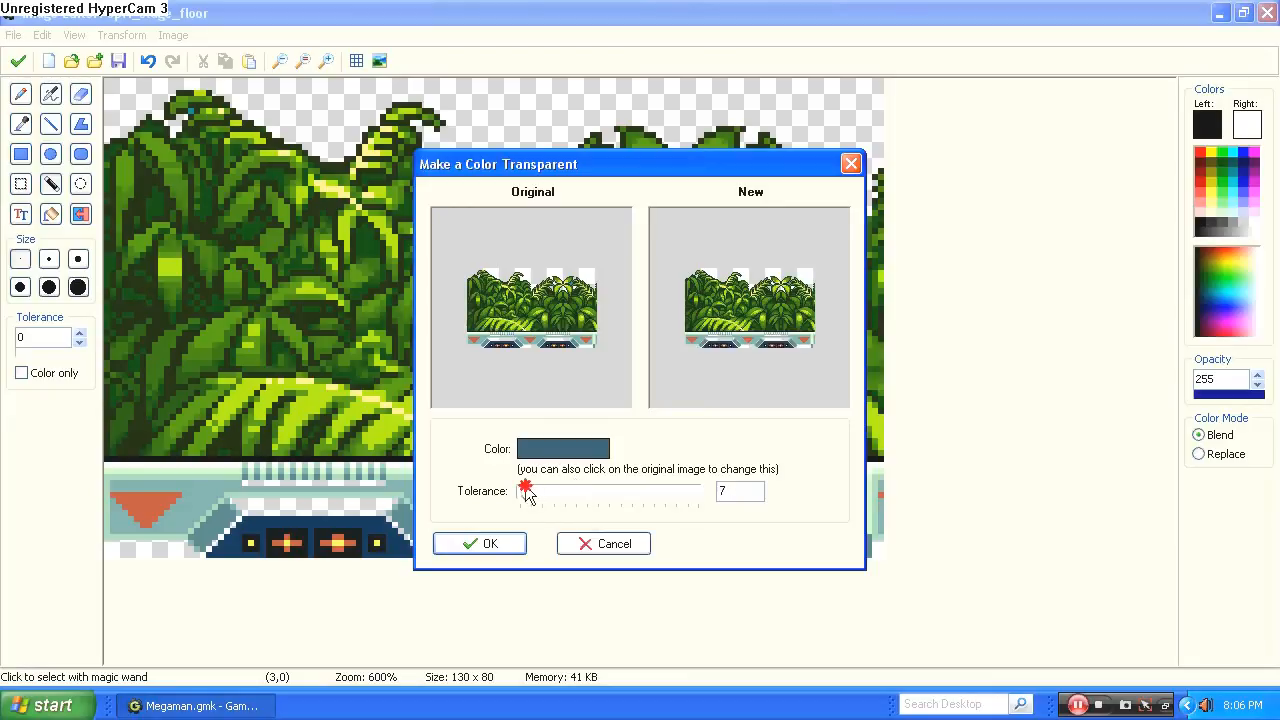
pyautogui.click(484, 546)
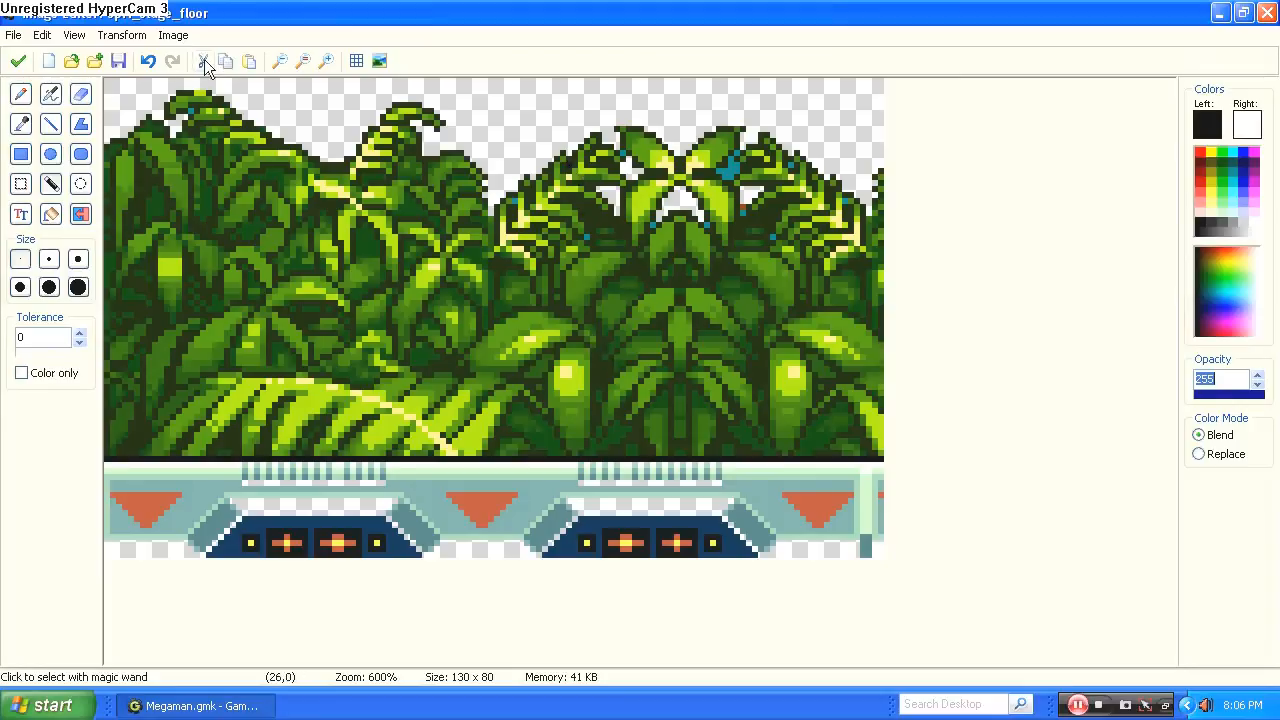
# Delete the stray blue pixel spots scattered through the foliage in the stage floor image.
pyautogui.click(193, 112)
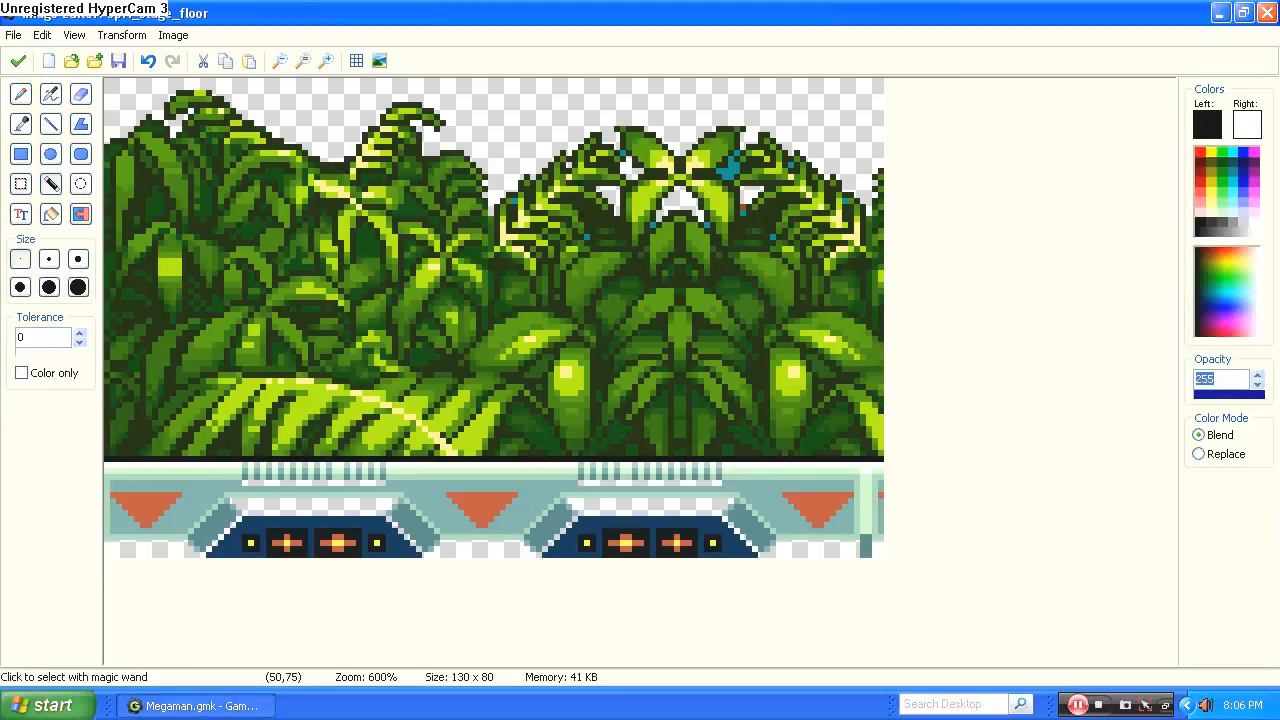
pyautogui.click(589, 240)
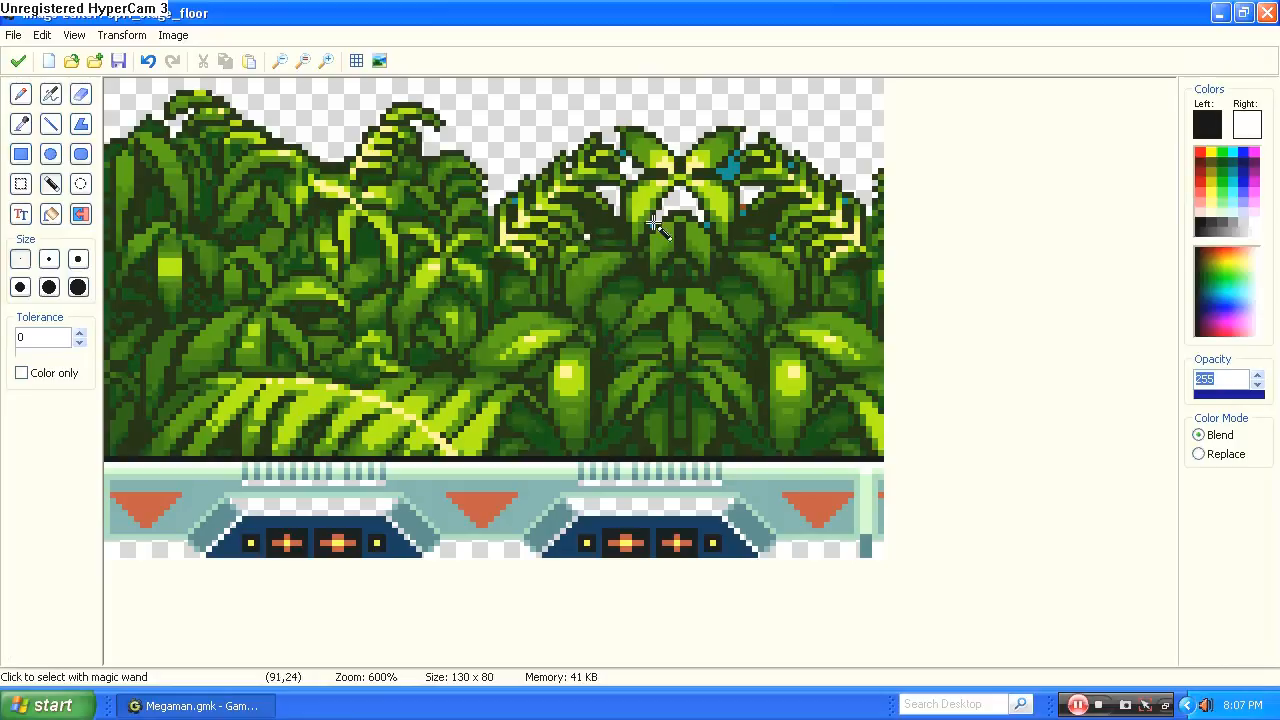
pyautogui.click(707, 225)
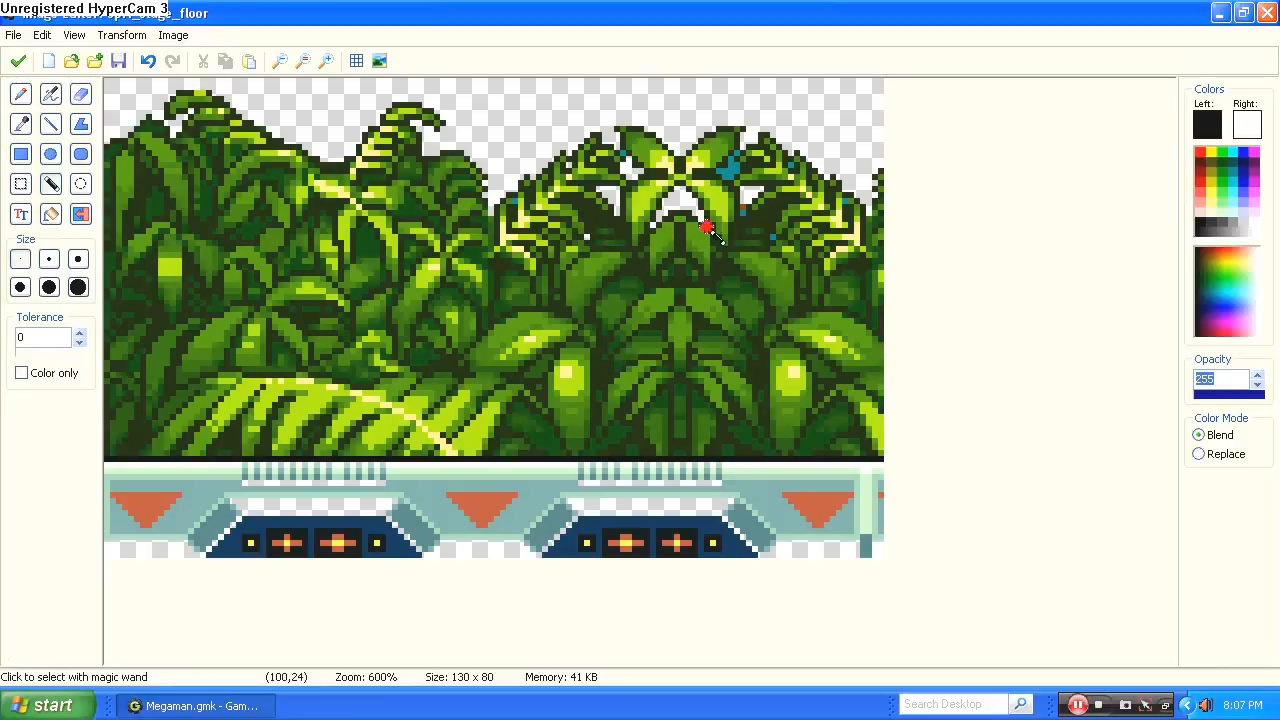
pyautogui.press('Delete')
pyautogui.click(742, 212)
pyautogui.press('Delete')
pyautogui.click(729, 167)
pyautogui.press('Delete')
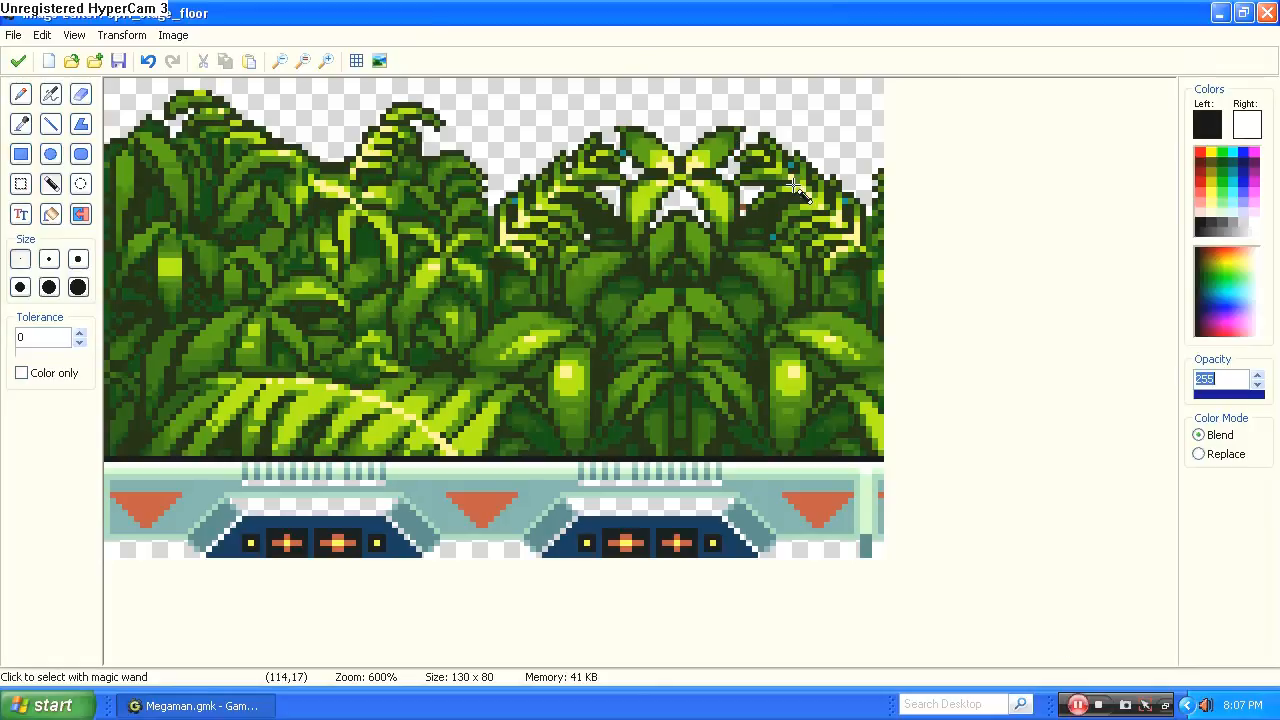
pyautogui.click(789, 164)
pyautogui.press('Delete')
pyautogui.click(848, 203)
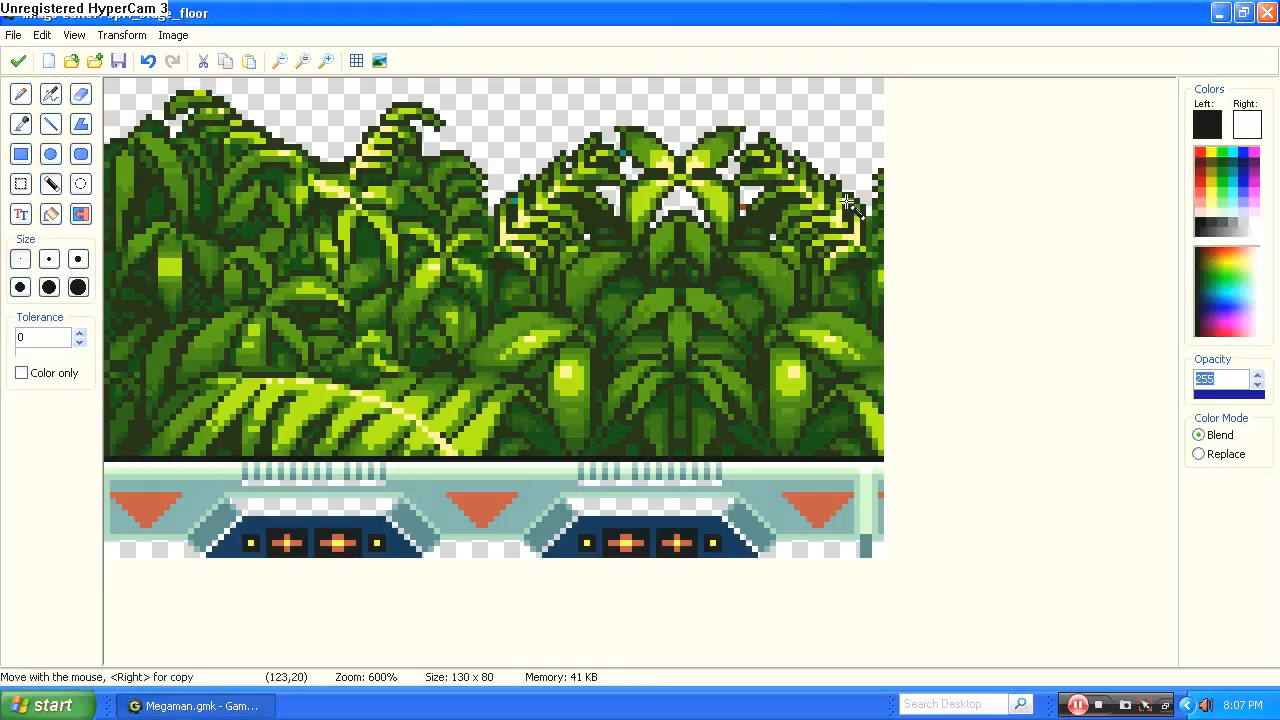
pyautogui.click(744, 205)
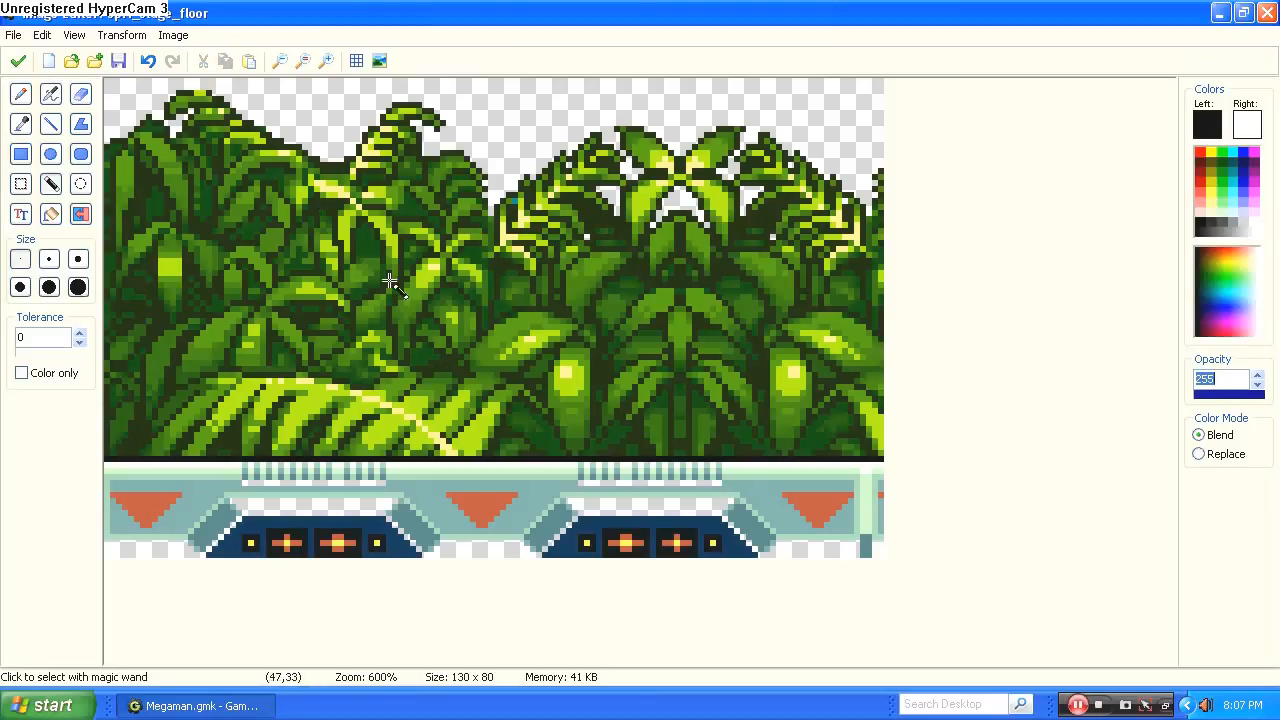
# Keep the edited stage floor image, center the sprite's origin and confirm the sprite.
pyautogui.click(20, 61)
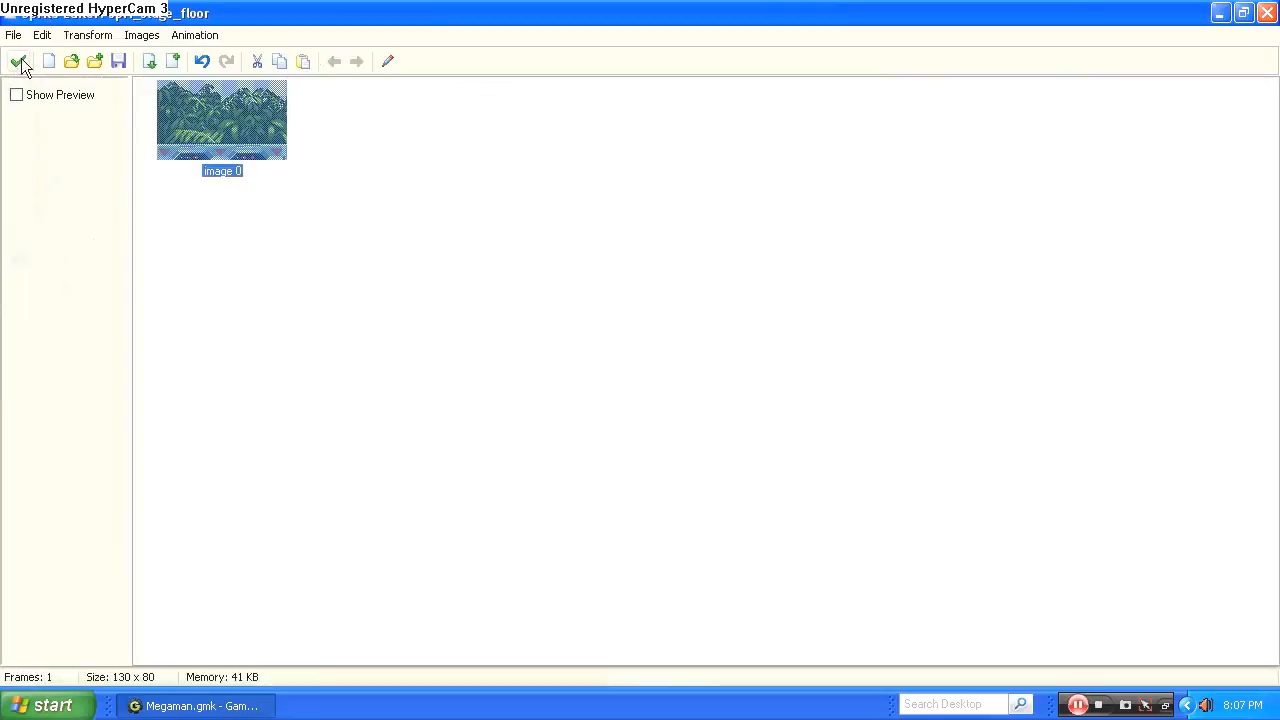
pyautogui.click(20, 62)
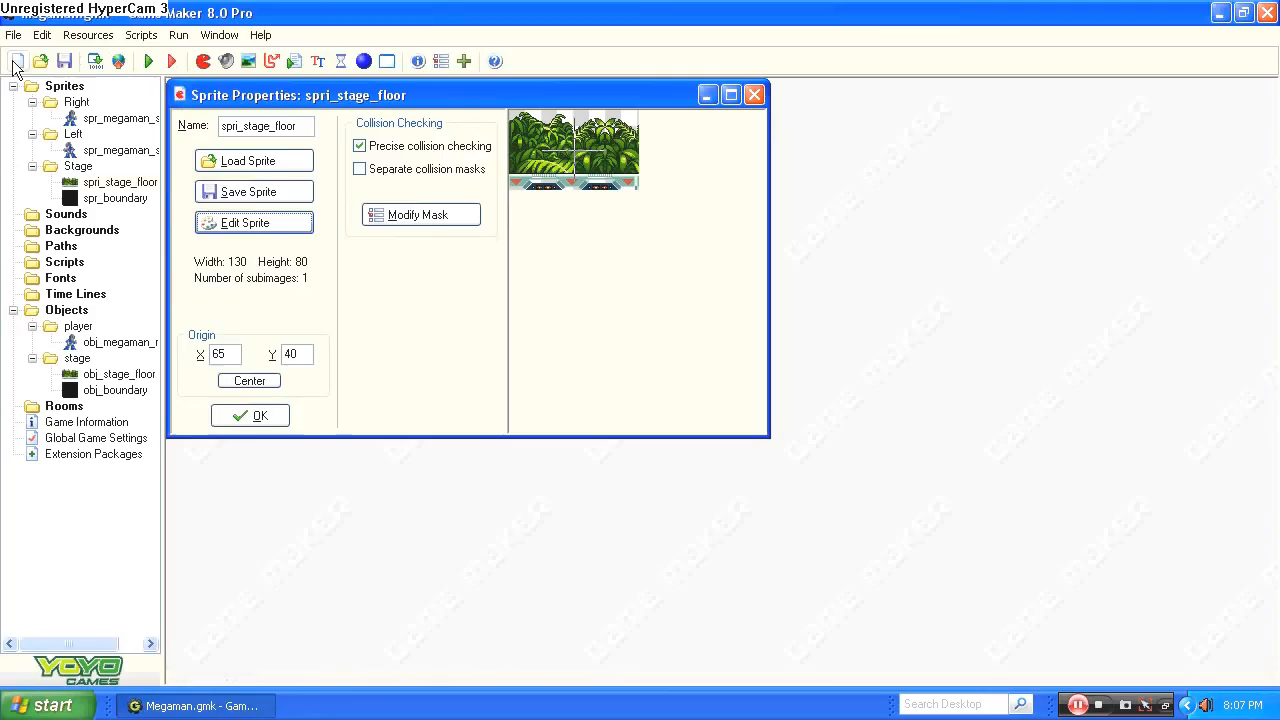
pyautogui.click(250, 380)
pyautogui.click(260, 415)
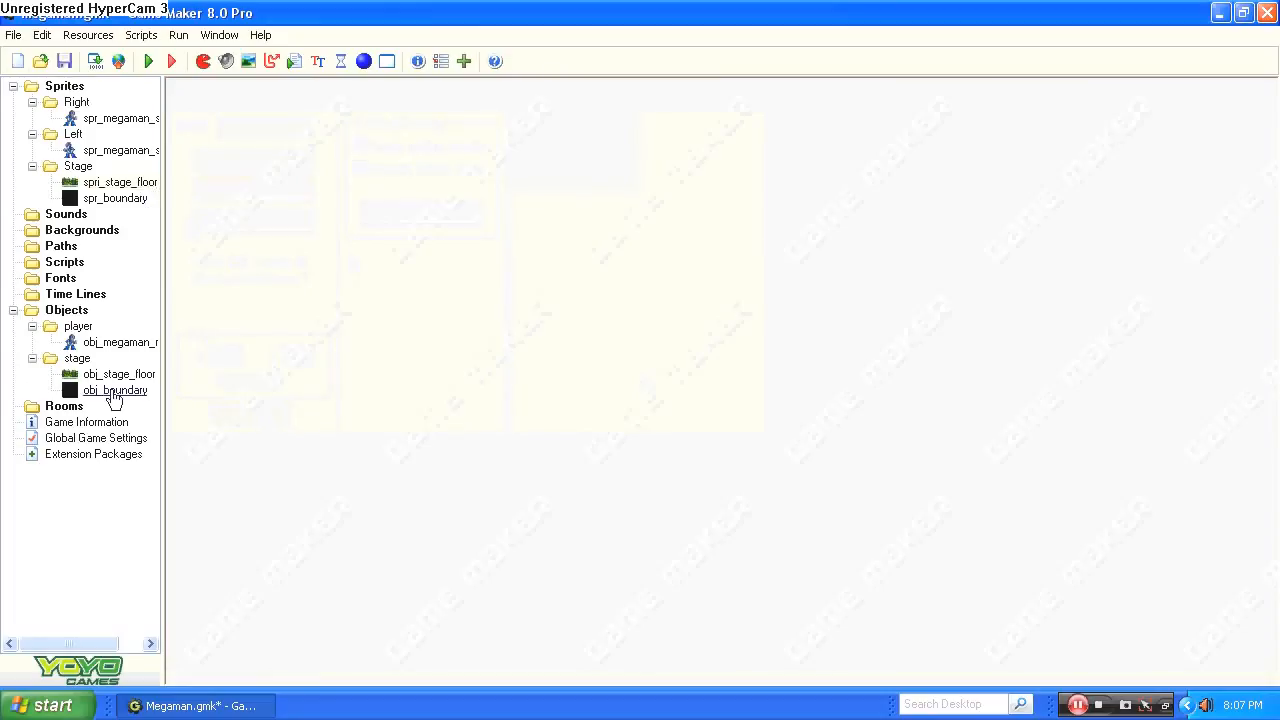
# Open obj_megaman_r and add a Create event to it.
pyautogui.doubleClick(118, 342)
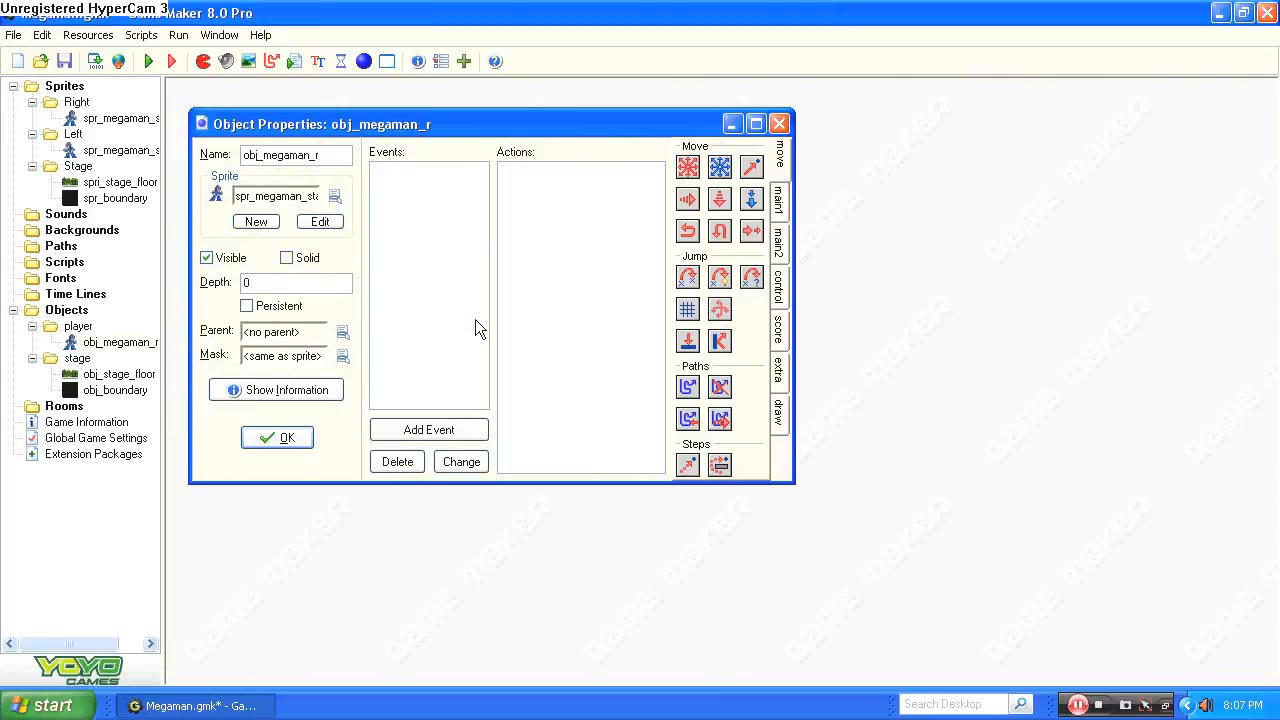
pyautogui.click(446, 427)
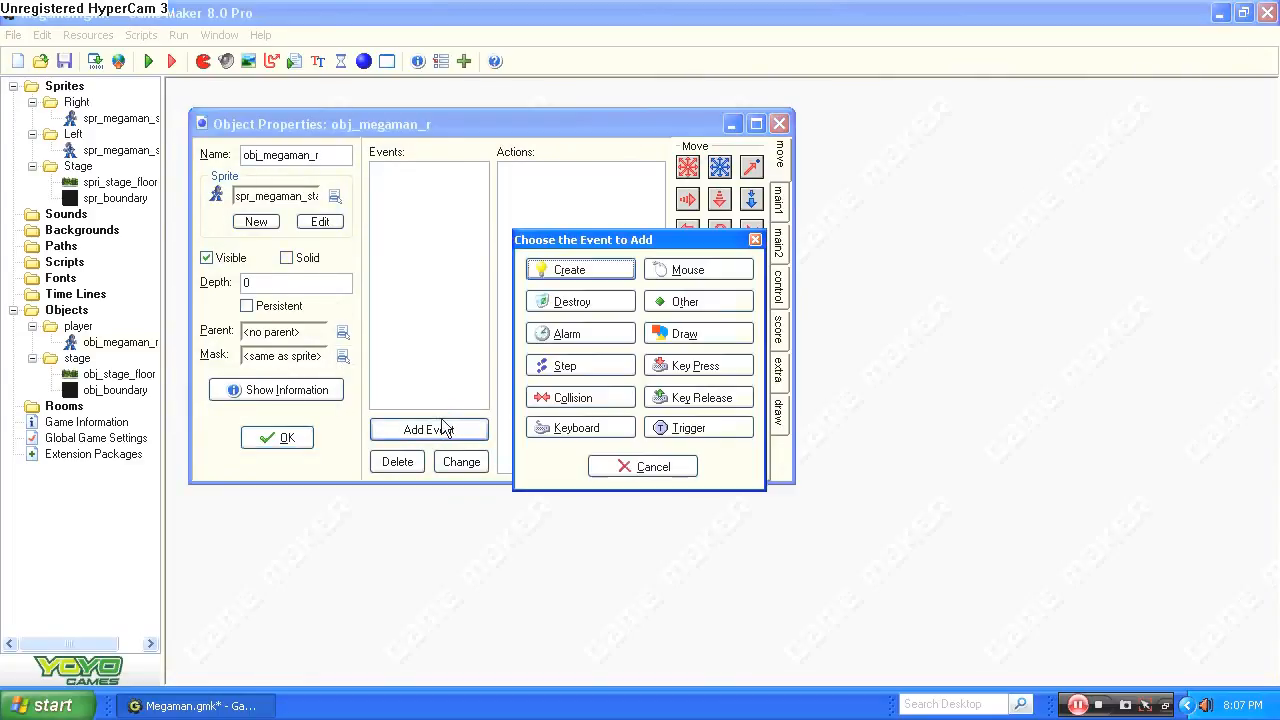
pyautogui.click(571, 278)
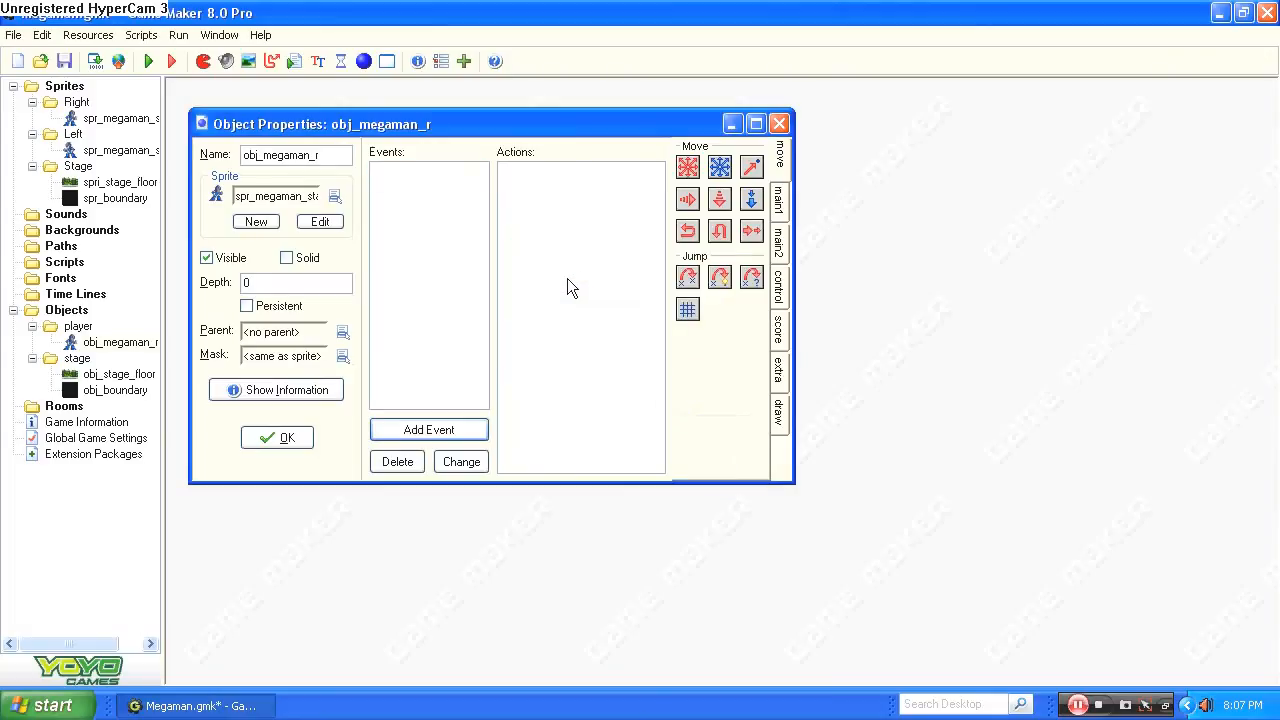
# Add a Set Variable action to the Create event that sets right to 1.
pyautogui.click(778, 208)
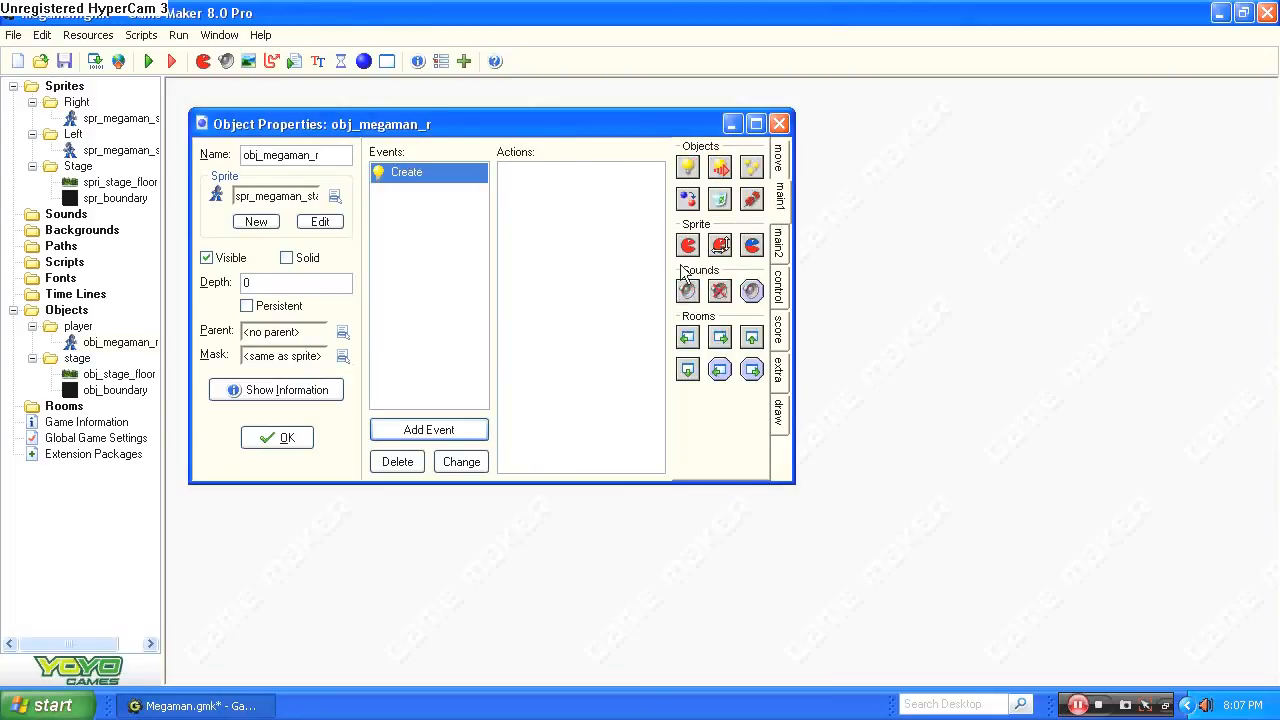
pyautogui.click(784, 290)
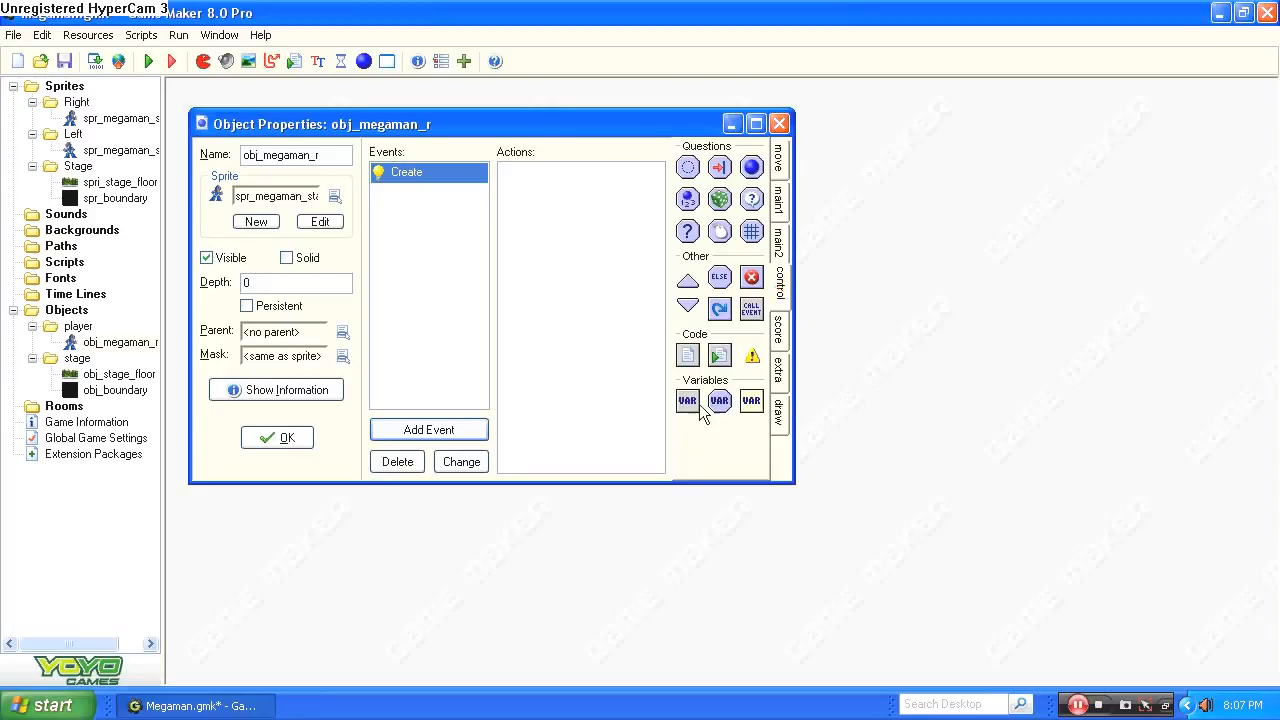
pyautogui.click(588, 216)
pyautogui.click(687, 395)
pyautogui.moveTo(687, 405); pyautogui.dragTo(530, 190)
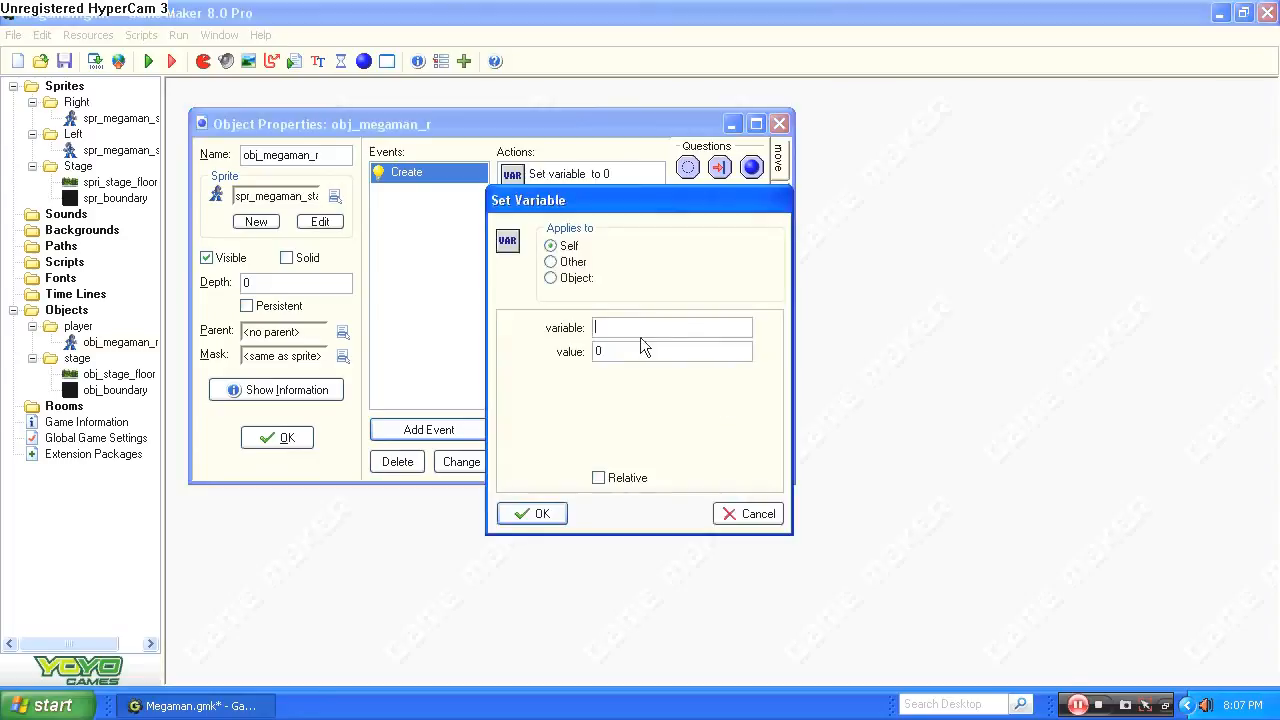
pyautogui.write('right')
pyautogui.press('Tab')
pyautogui.write('1')
pyautogui.click(543, 518)
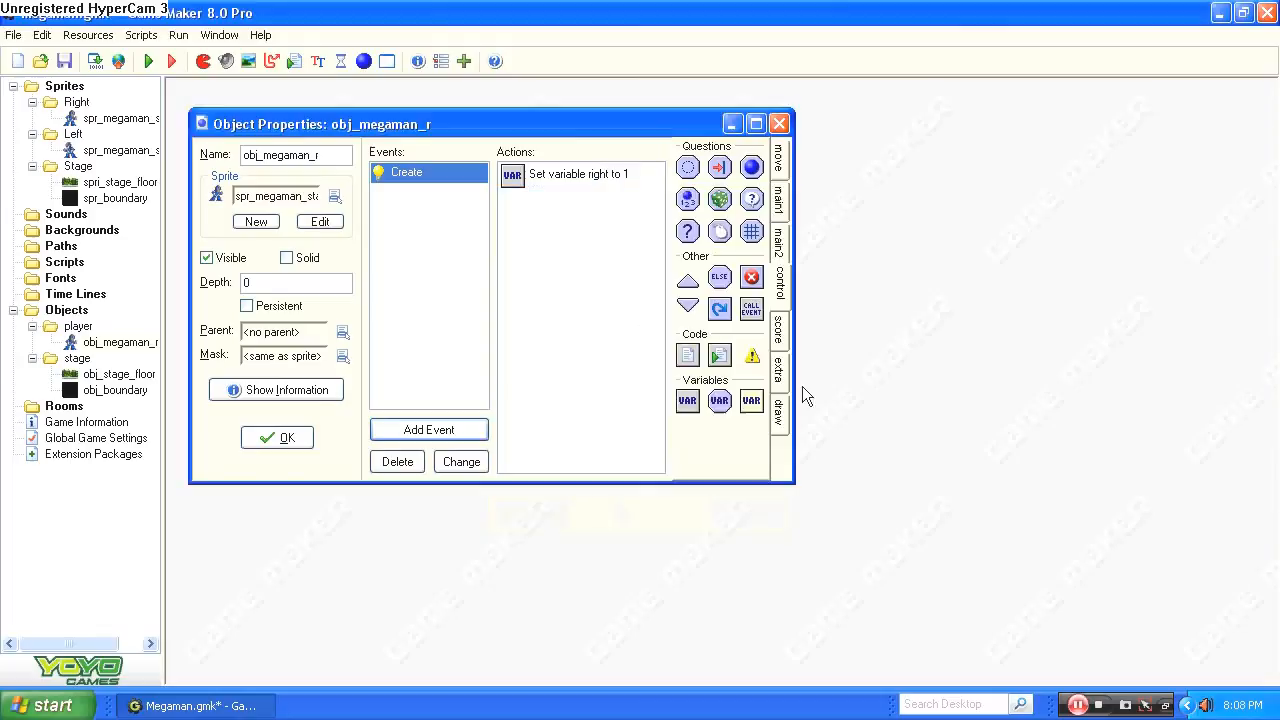
# Add a Set Variable action to the Create event that sets left to 0.
pyautogui.moveTo(700, 400); pyautogui.dragTo(577, 275)
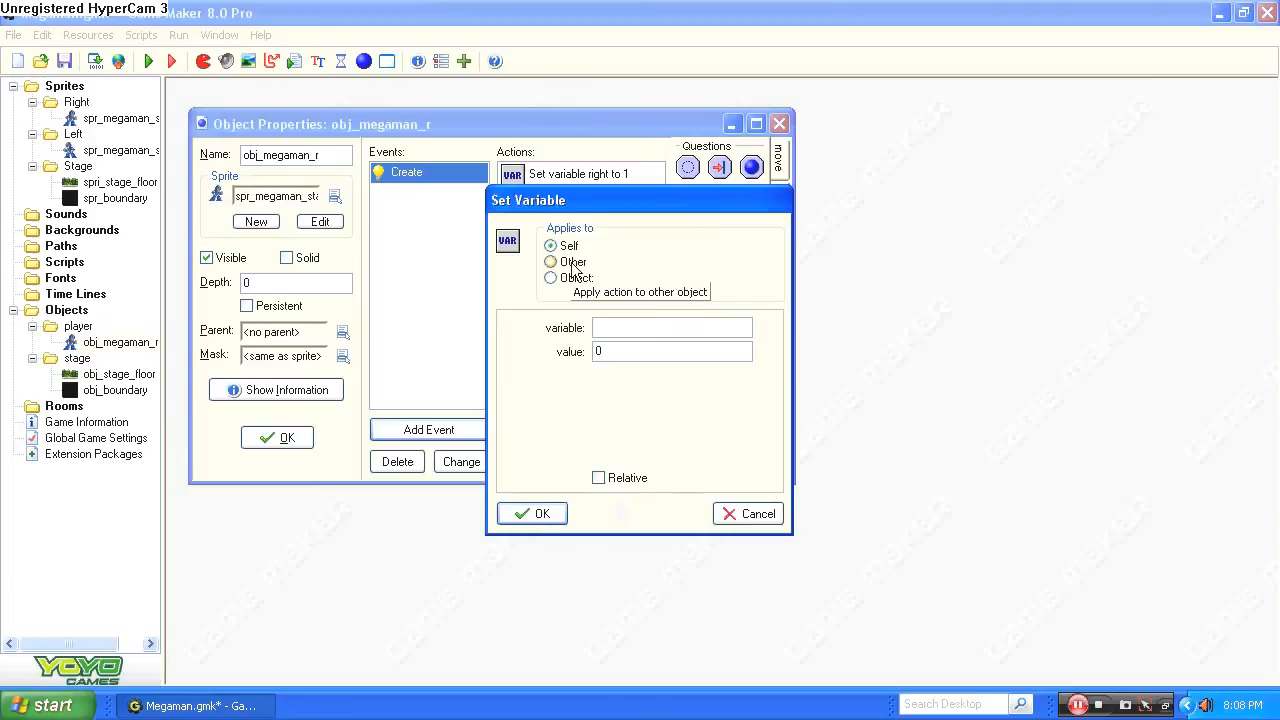
pyautogui.write('left')
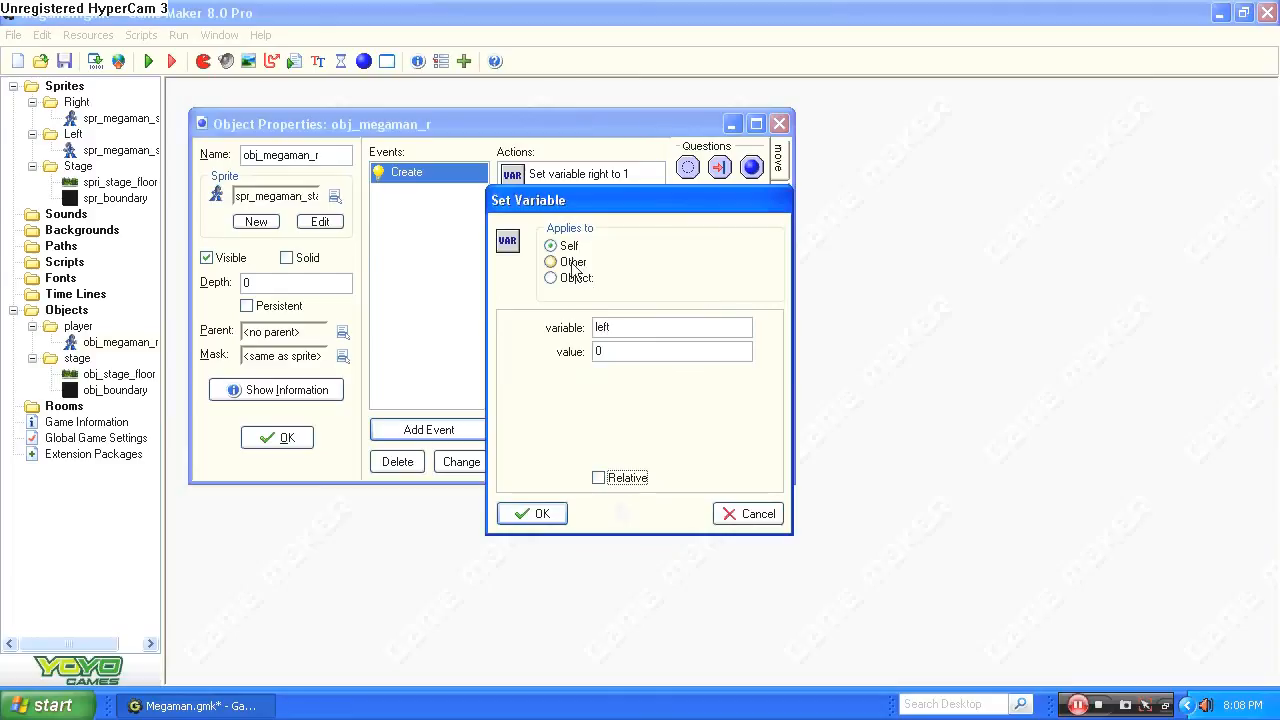
pyautogui.click(550, 513)
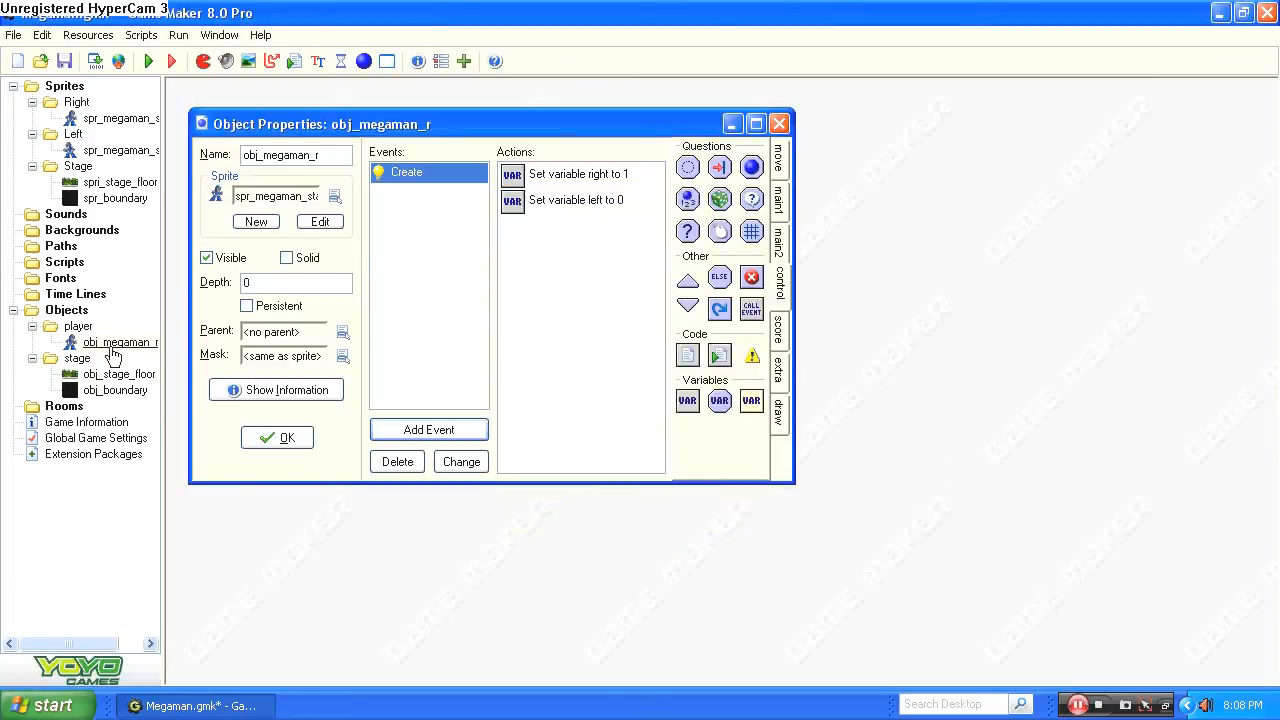
pyautogui.click(130, 343)
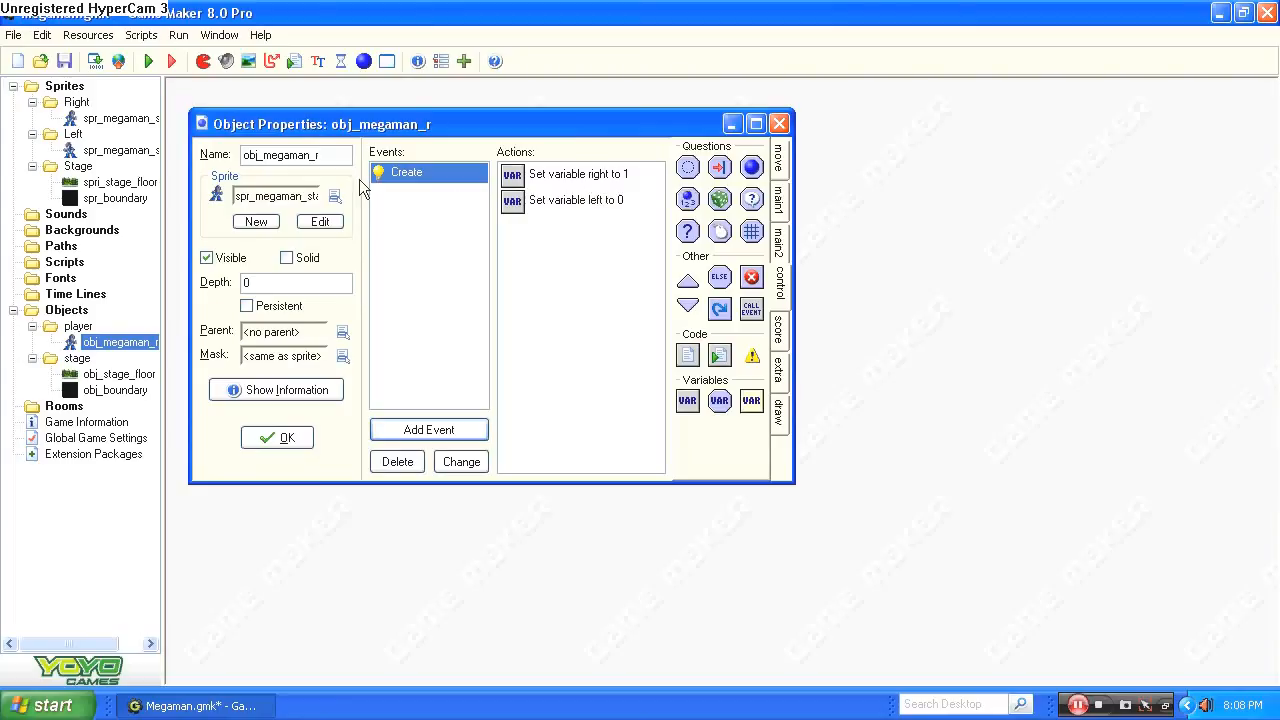
pyautogui.click(556, 390)
# Add a keyboard <Right> event with a Check Empty action for relative position x 4, y 0, only solid objects.
pyautogui.click(441, 430)
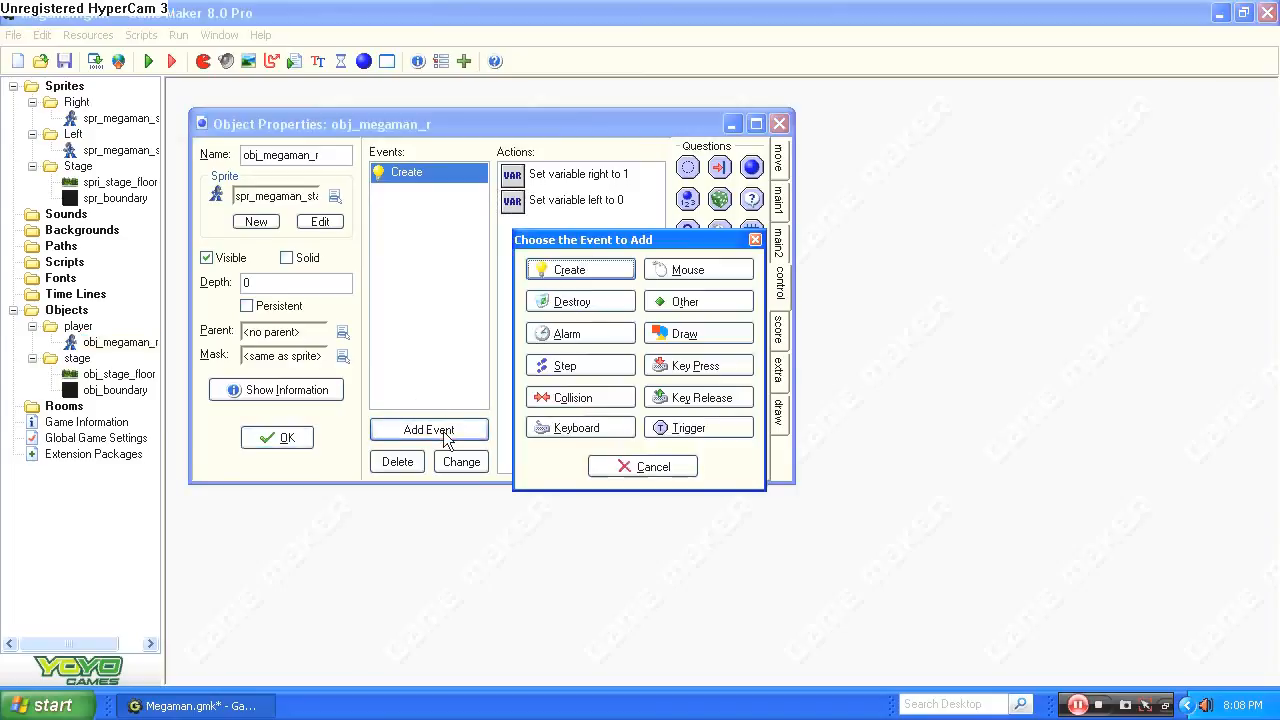
pyautogui.click(613, 427)
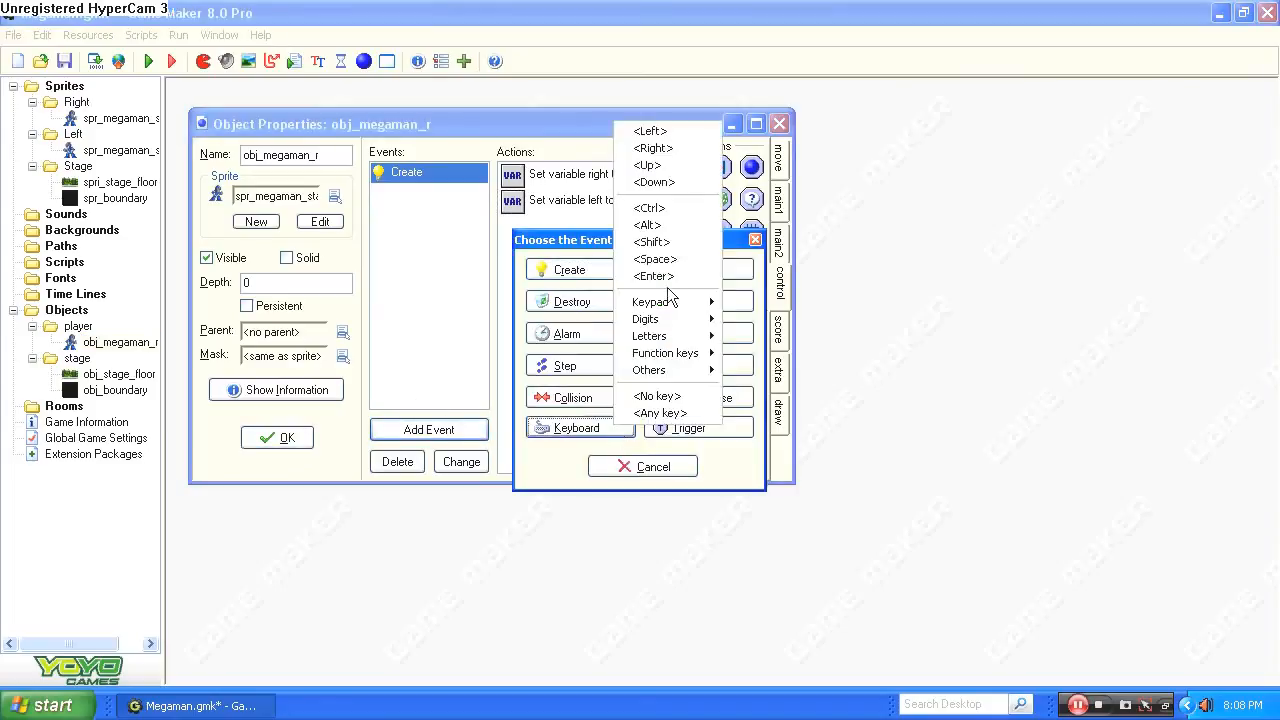
pyautogui.click(676, 149)
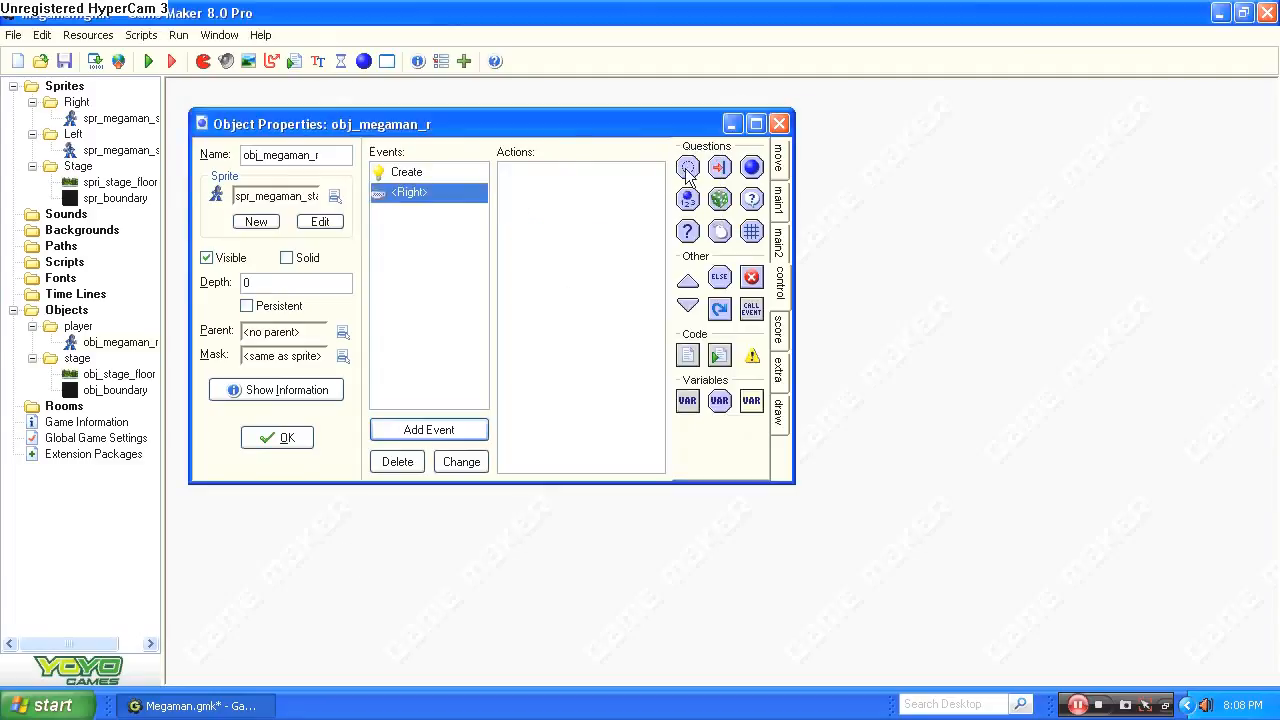
pyautogui.moveTo(688, 169); pyautogui.dragTo(569, 190)
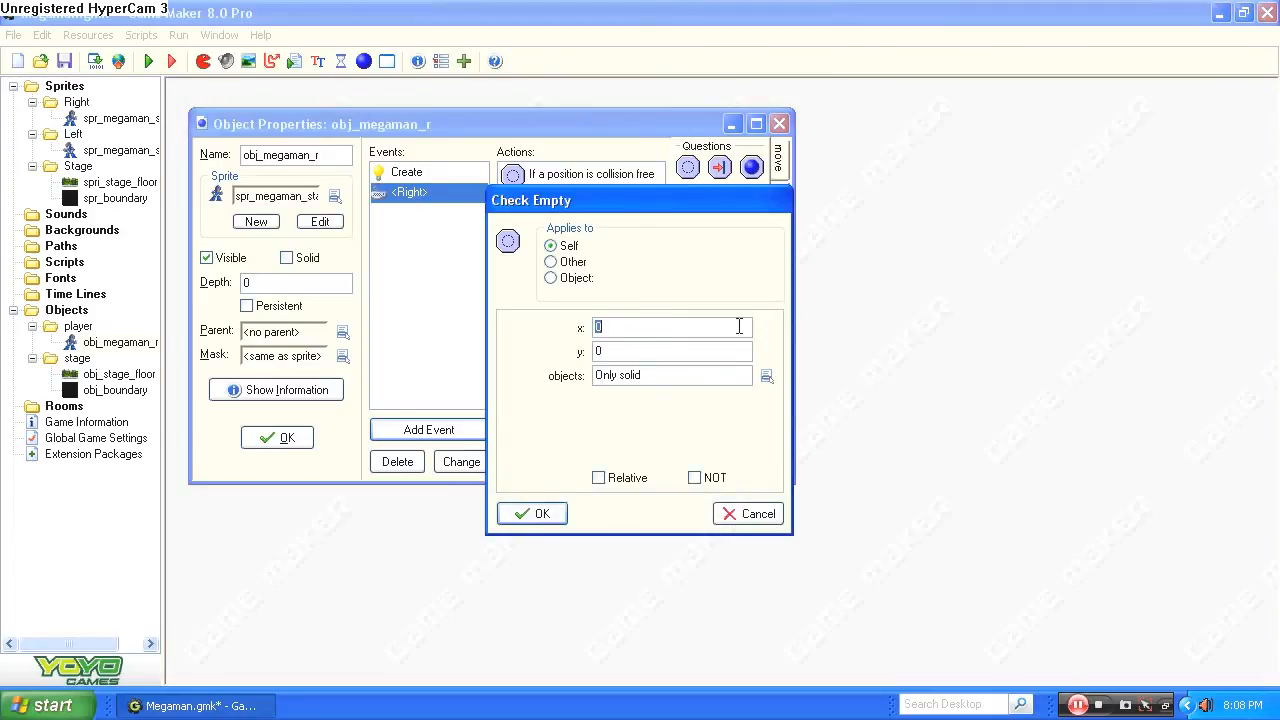
pyautogui.write('4')
pyautogui.click(604, 478)
pyautogui.click(535, 514)
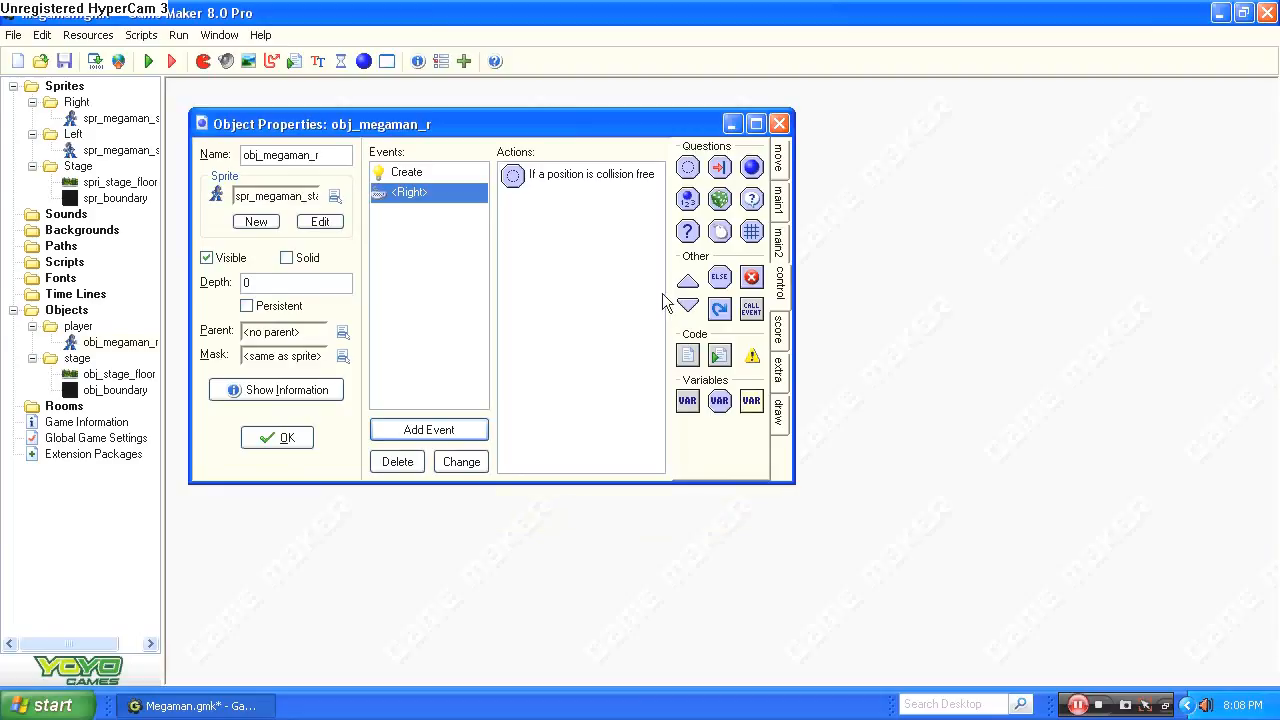
# Add a Jump to Position action to the <Right> event with x 4 and y 0, relative.
pyautogui.click(778, 158)
pyautogui.click(781, 195)
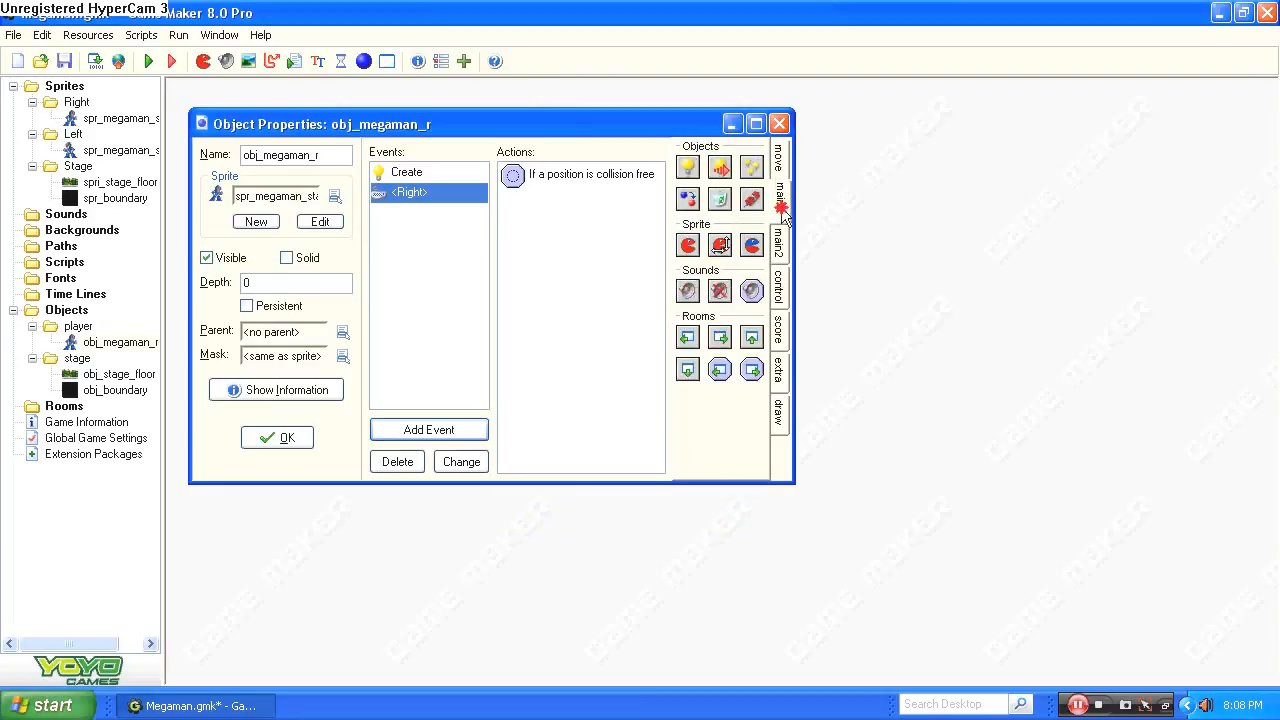
pyautogui.click(780, 165)
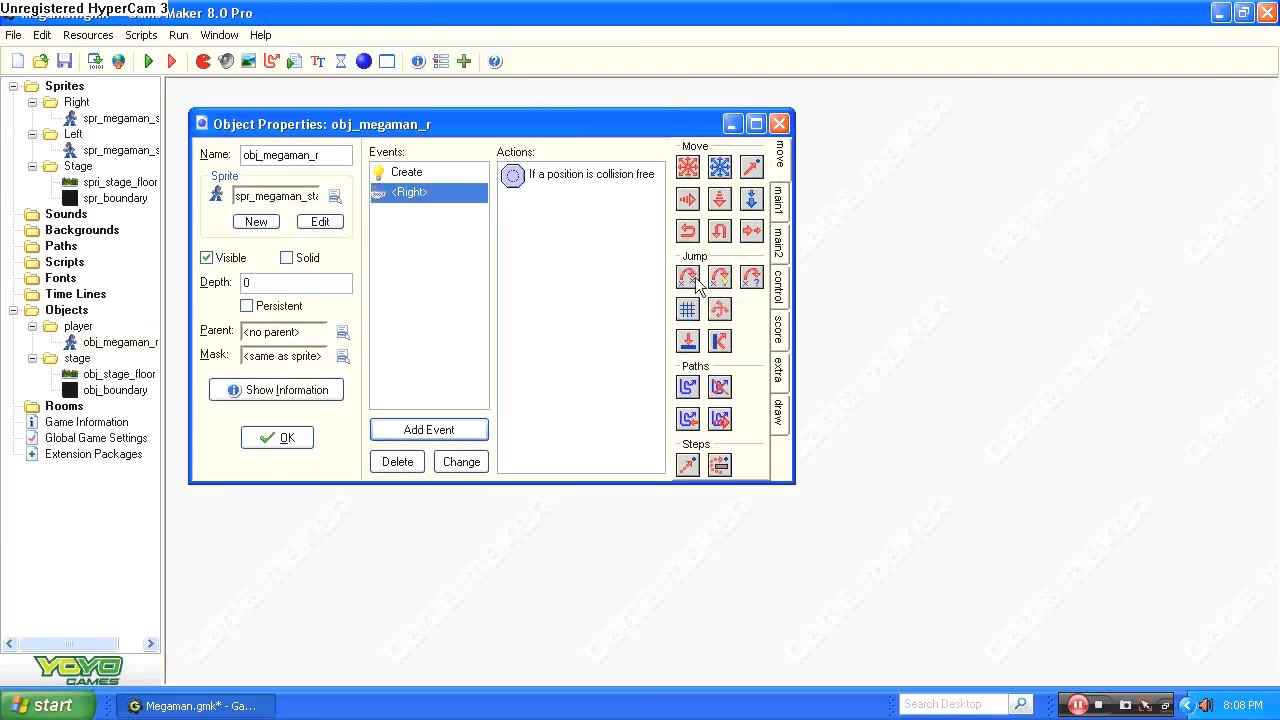
pyautogui.moveTo(697, 285); pyautogui.dragTo(574, 254)
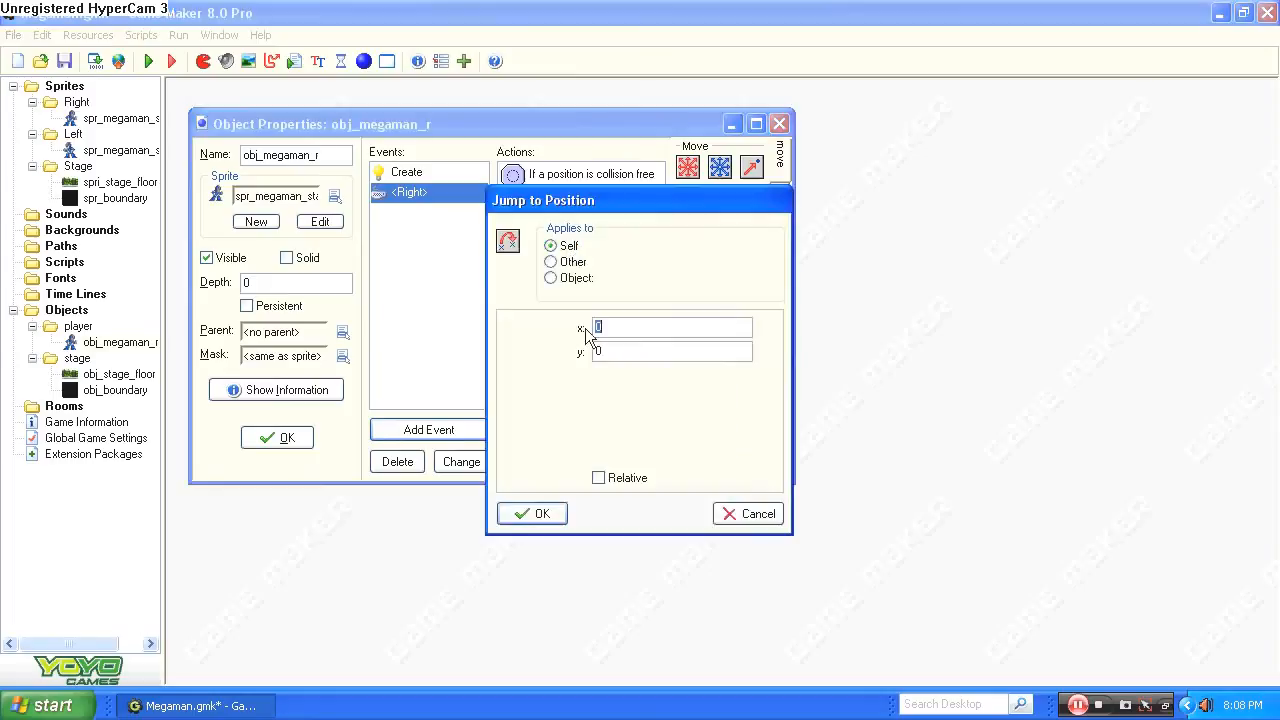
pyautogui.write('4')
pyautogui.click(559, 520)
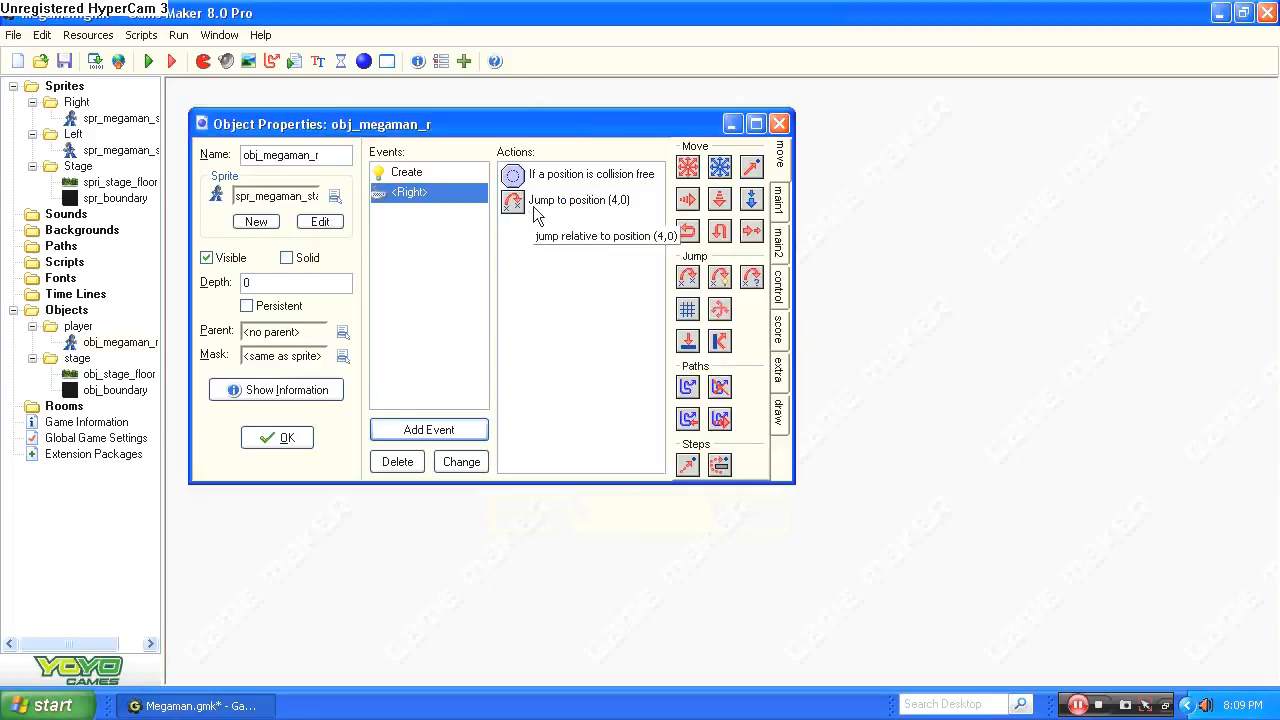
# Add Set Variable actions to the <Right> event that set right to 1 and left to 0.
pyautogui.click(779, 290)
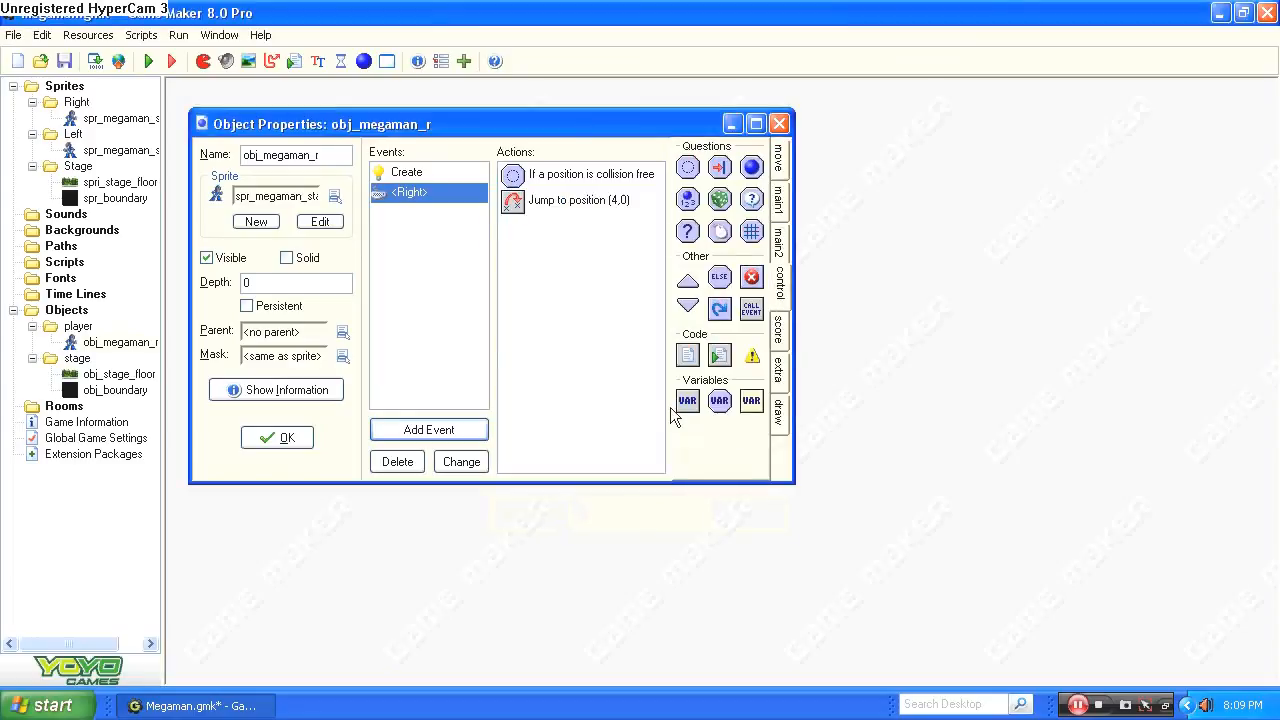
pyautogui.moveTo(683, 405); pyautogui.dragTo(586, 323)
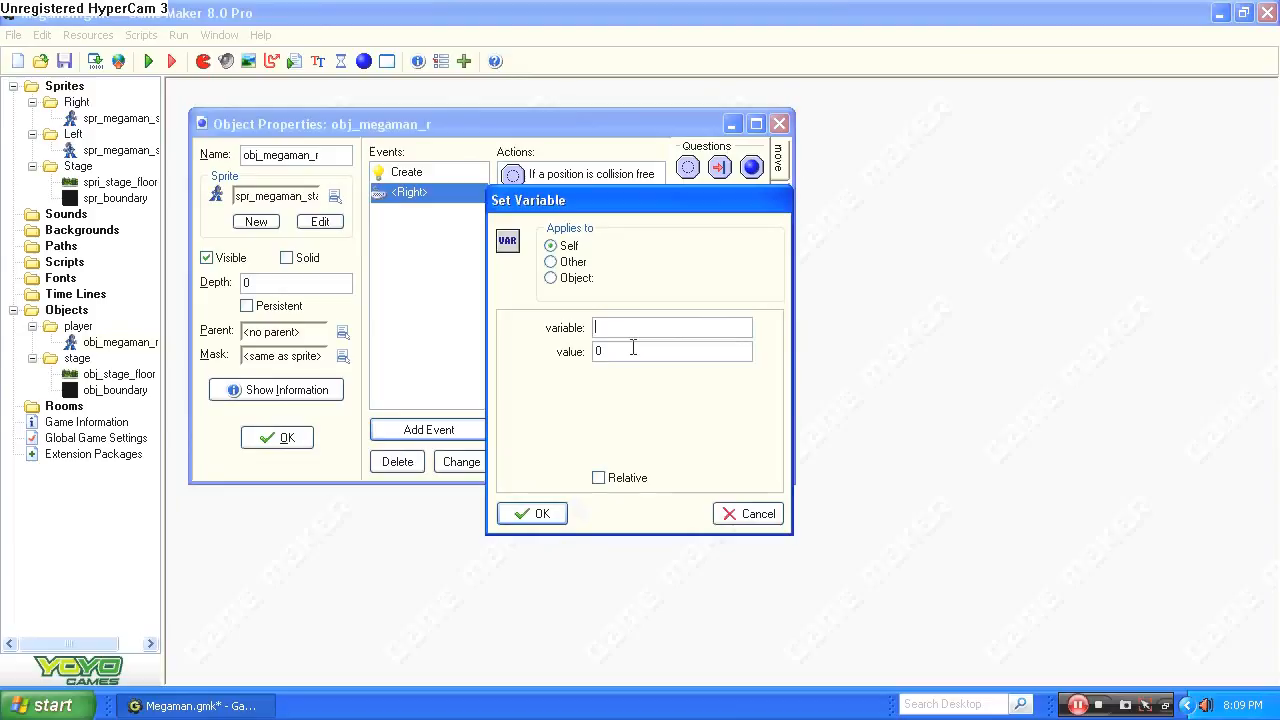
pyautogui.write('right')
pyautogui.doubleClick(633, 348)
pyautogui.write('1')
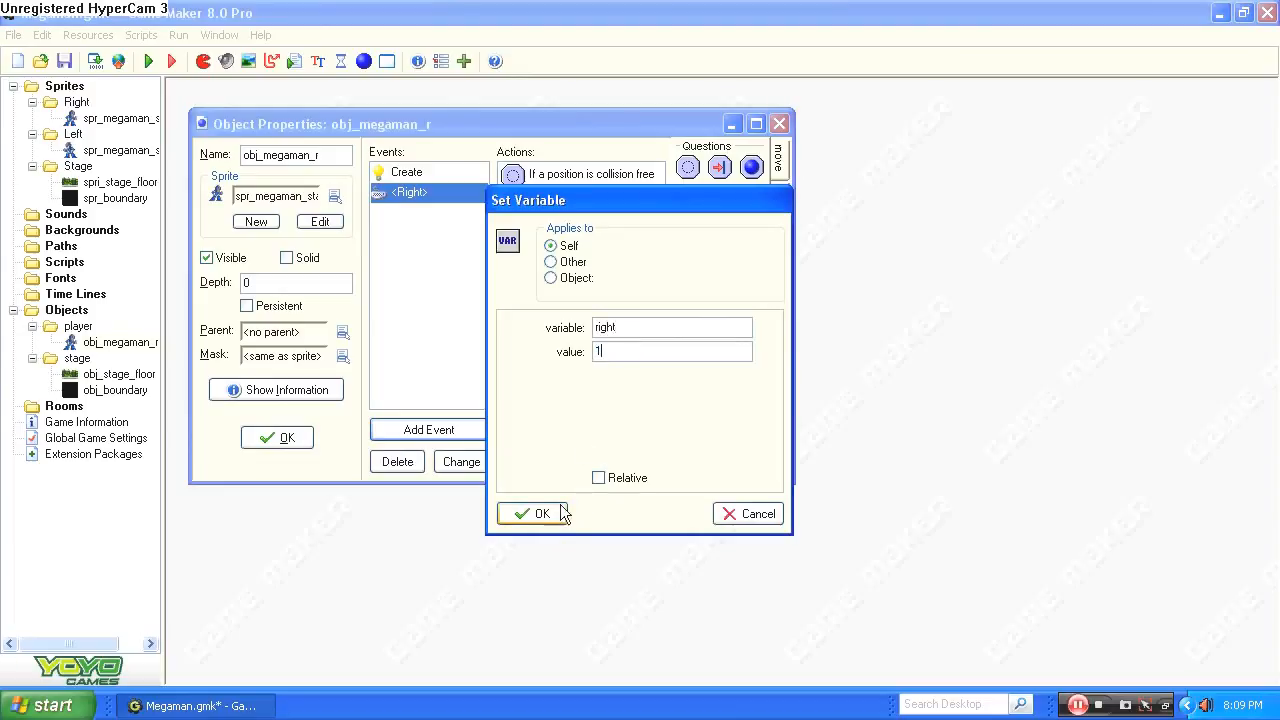
pyautogui.click(527, 514)
pyautogui.moveTo(718, 405); pyautogui.dragTo(620, 352)
pyautogui.write('left')
pyautogui.click(533, 513)
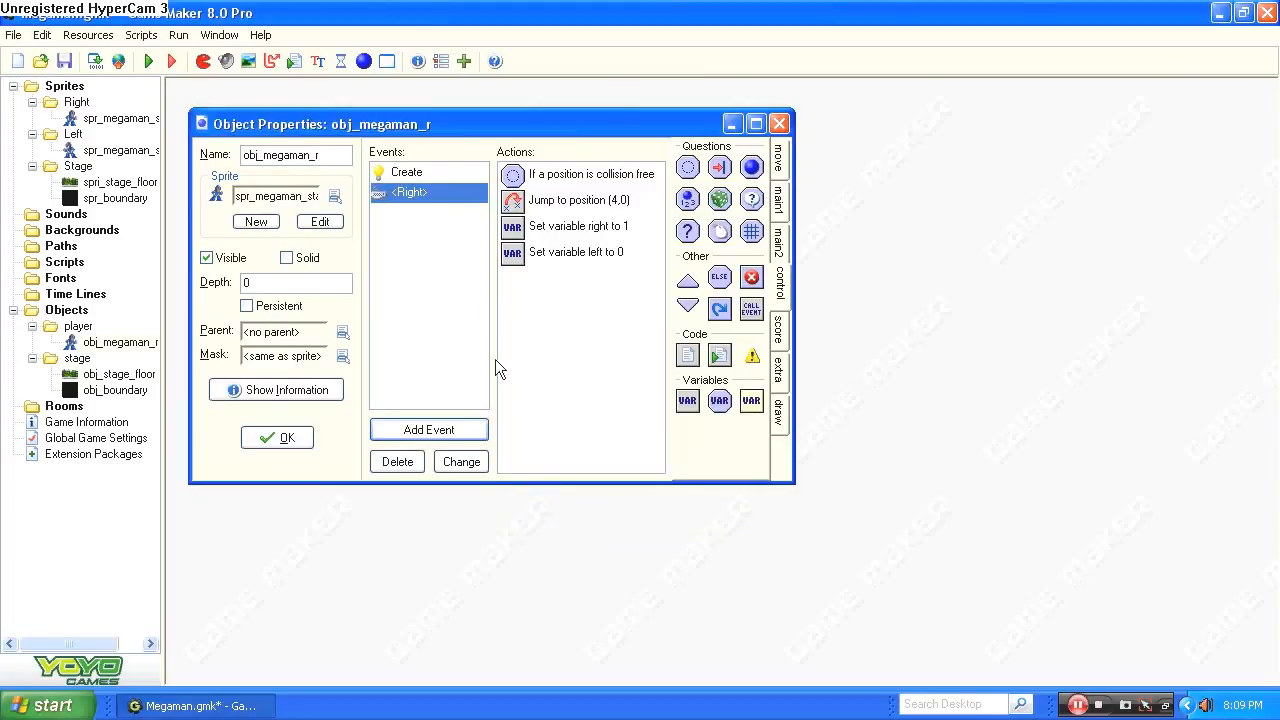
pyautogui.click(466, 432)
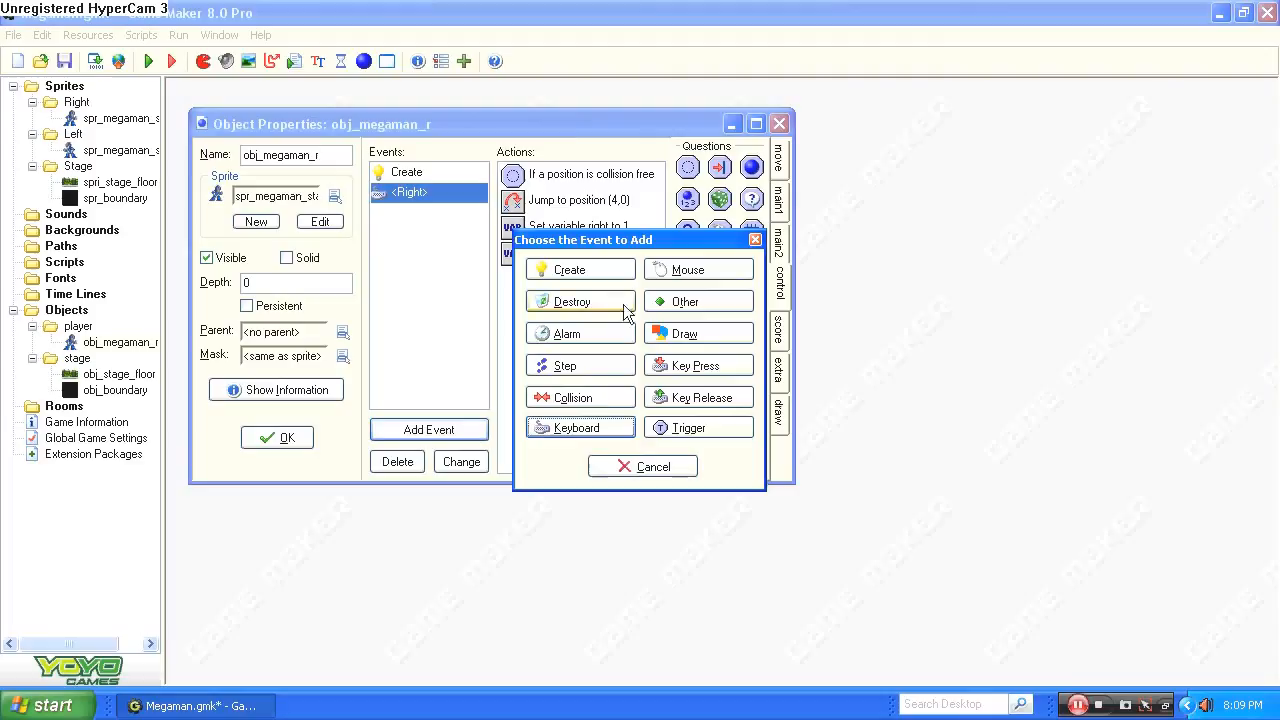
pyautogui.click(550, 430)
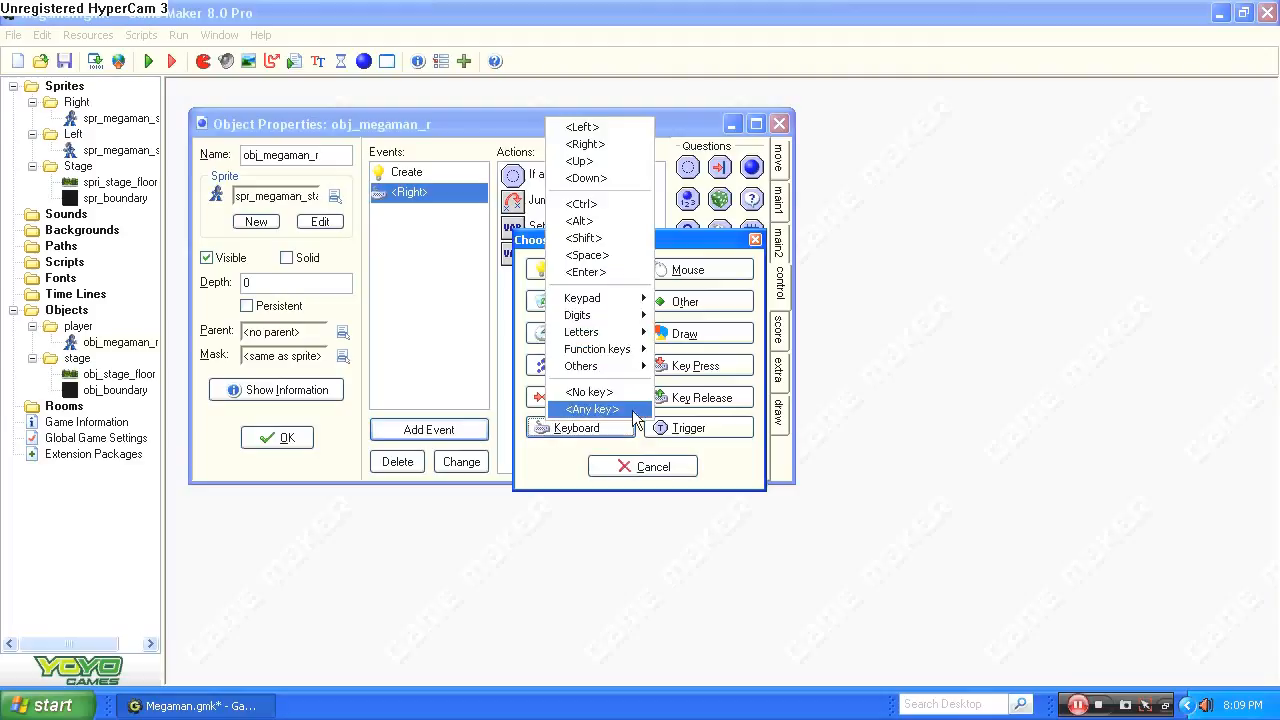
pyautogui.click(383, 327)
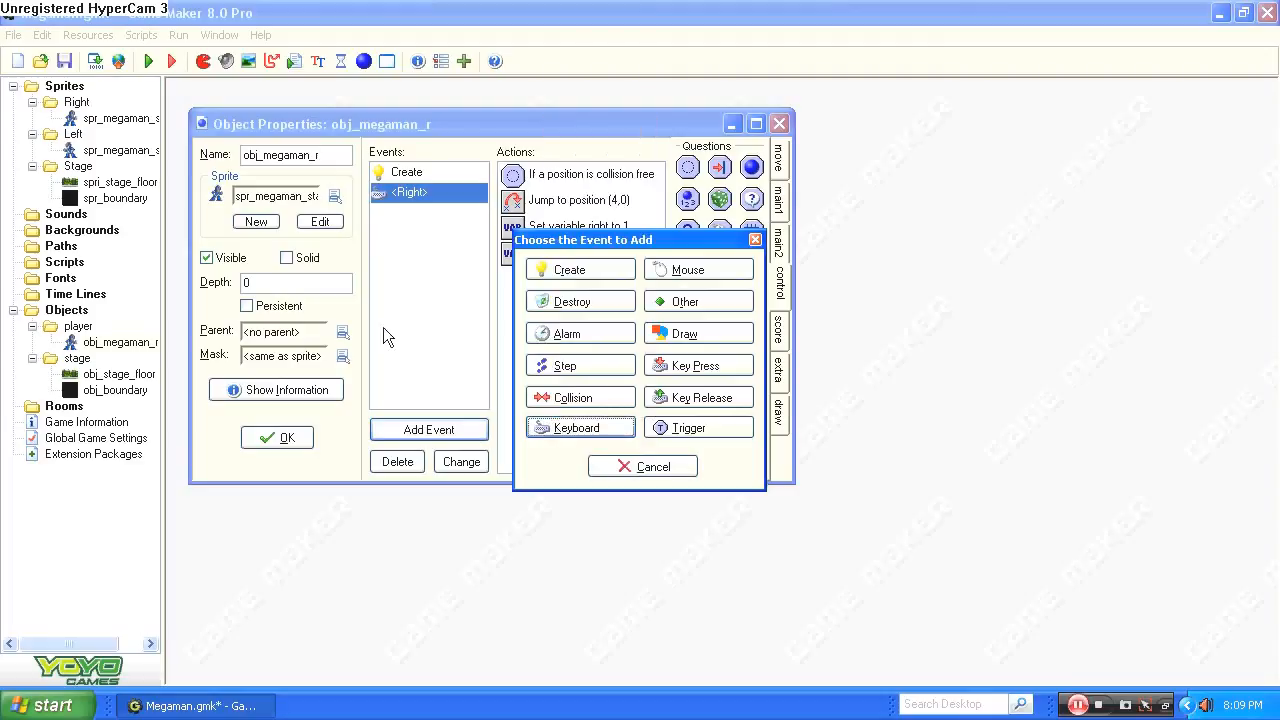
pyautogui.click(679, 466)
# Duplicate the <Right> event of obj_megaman_r as a keyboard <Left> event.
pyautogui.rightClick(417, 200)
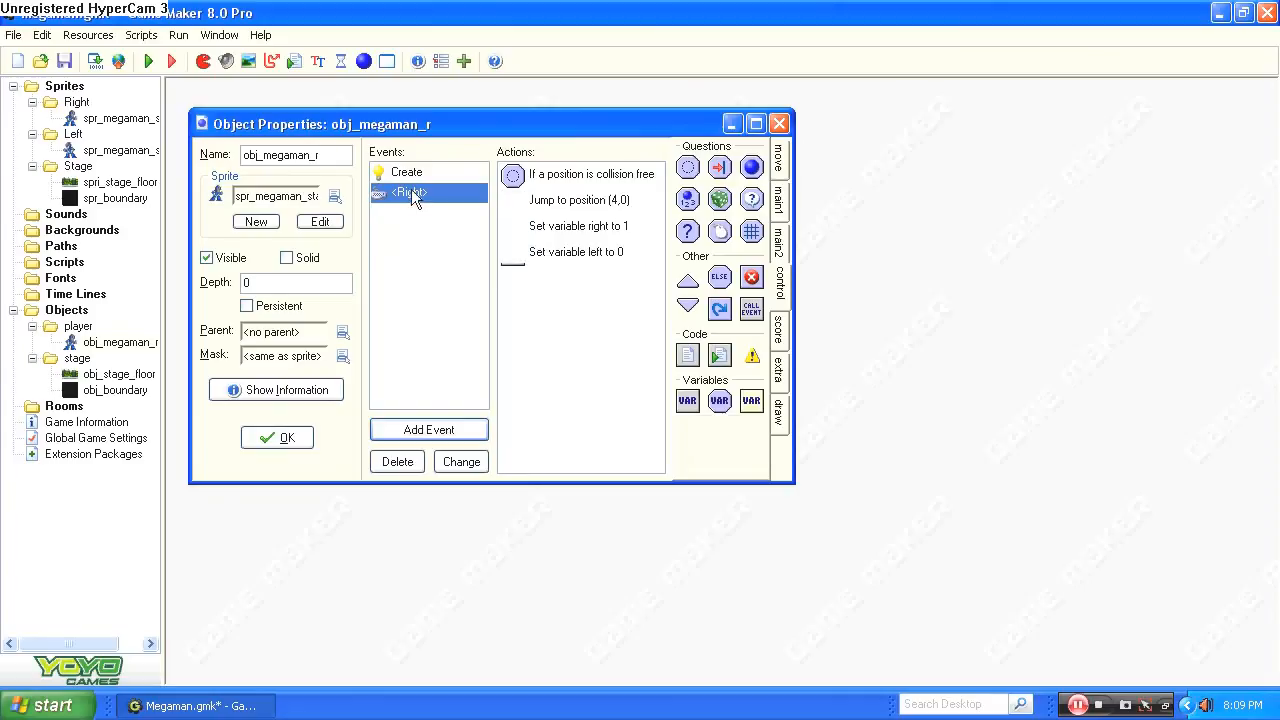
pyautogui.rightClick(411, 189)
pyautogui.click(476, 233)
pyautogui.click(583, 428)
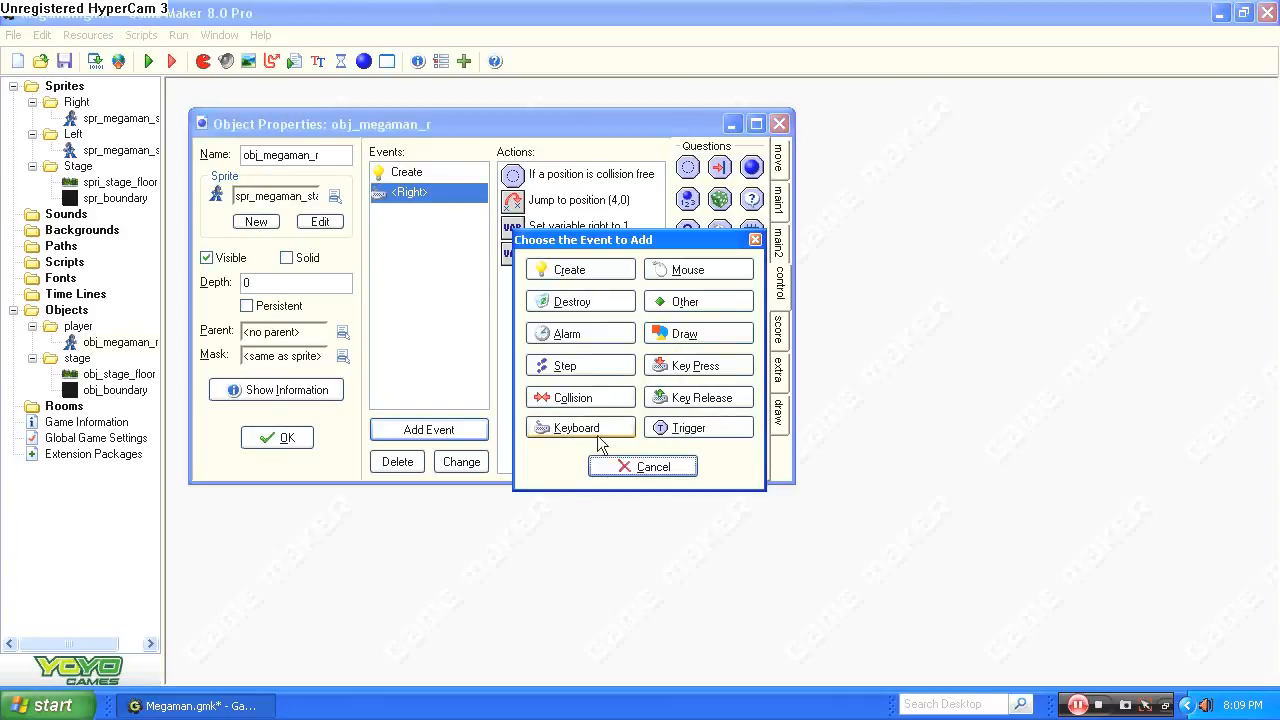
pyautogui.click(659, 141)
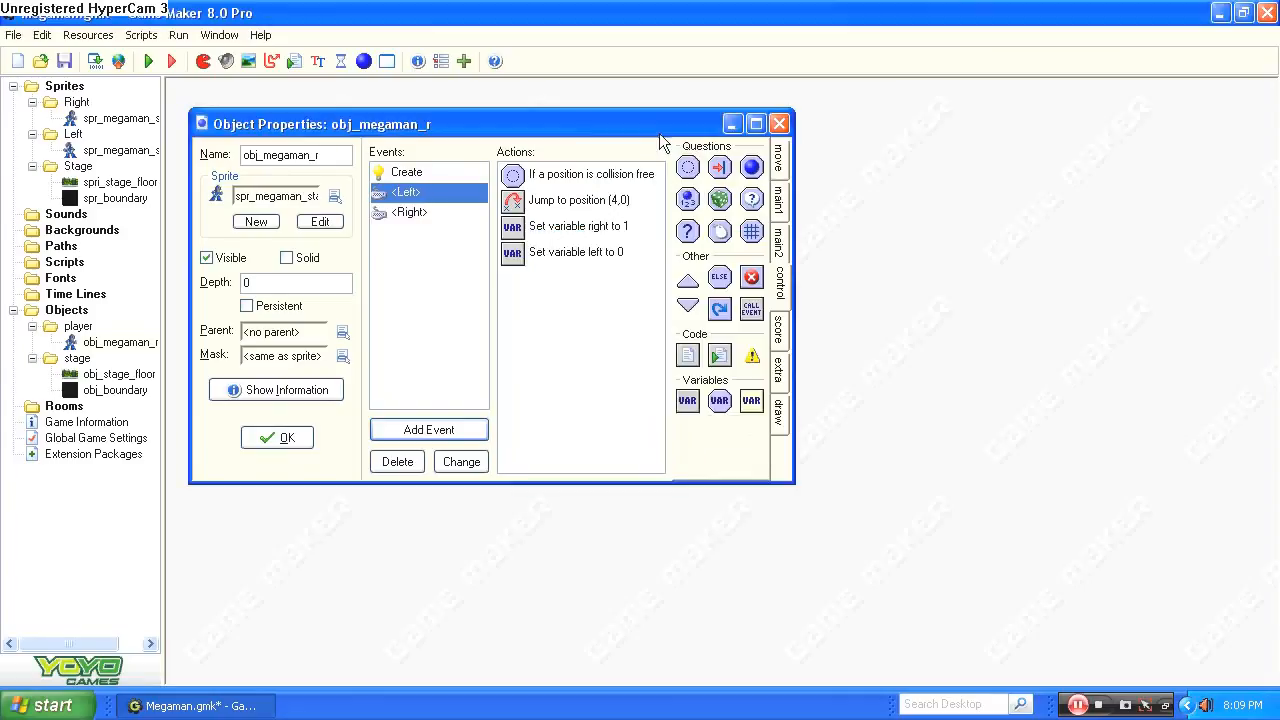
# Set x to -4 in both the Check Empty and Jump to Position actions of the <Left> event.
pyautogui.doubleClick(570, 174)
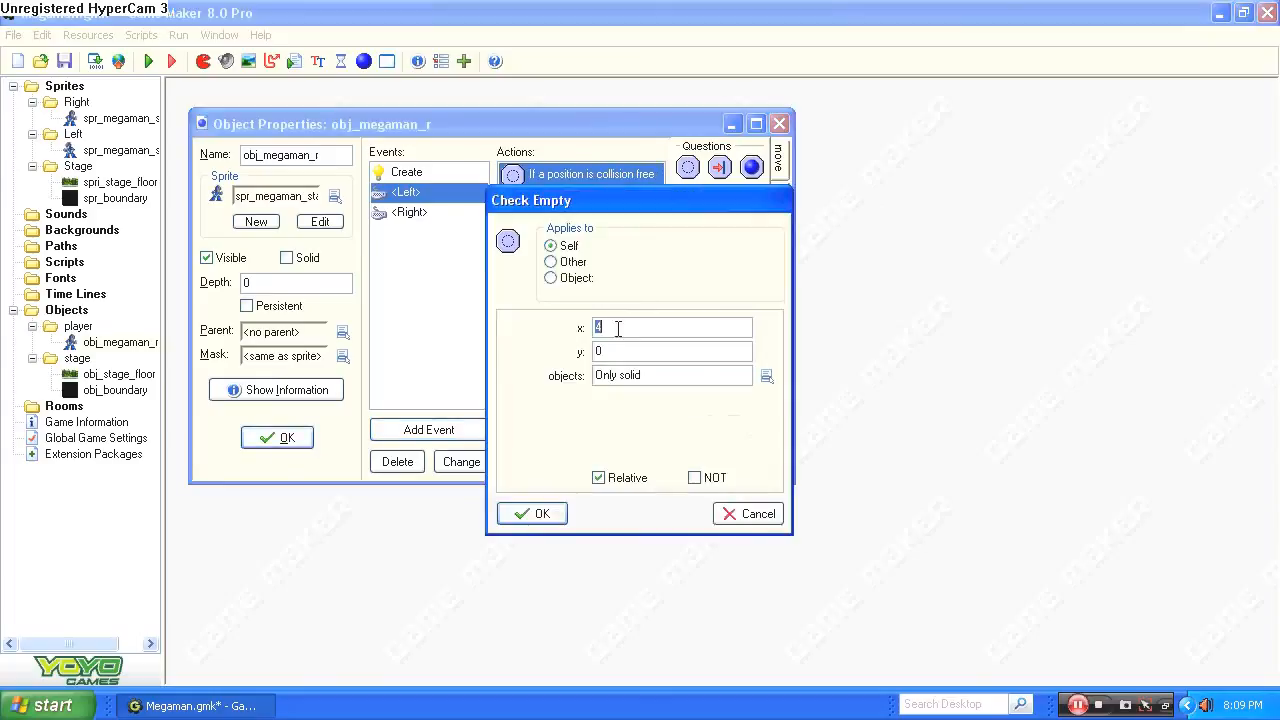
pyautogui.write('-4')
pyautogui.click(559, 512)
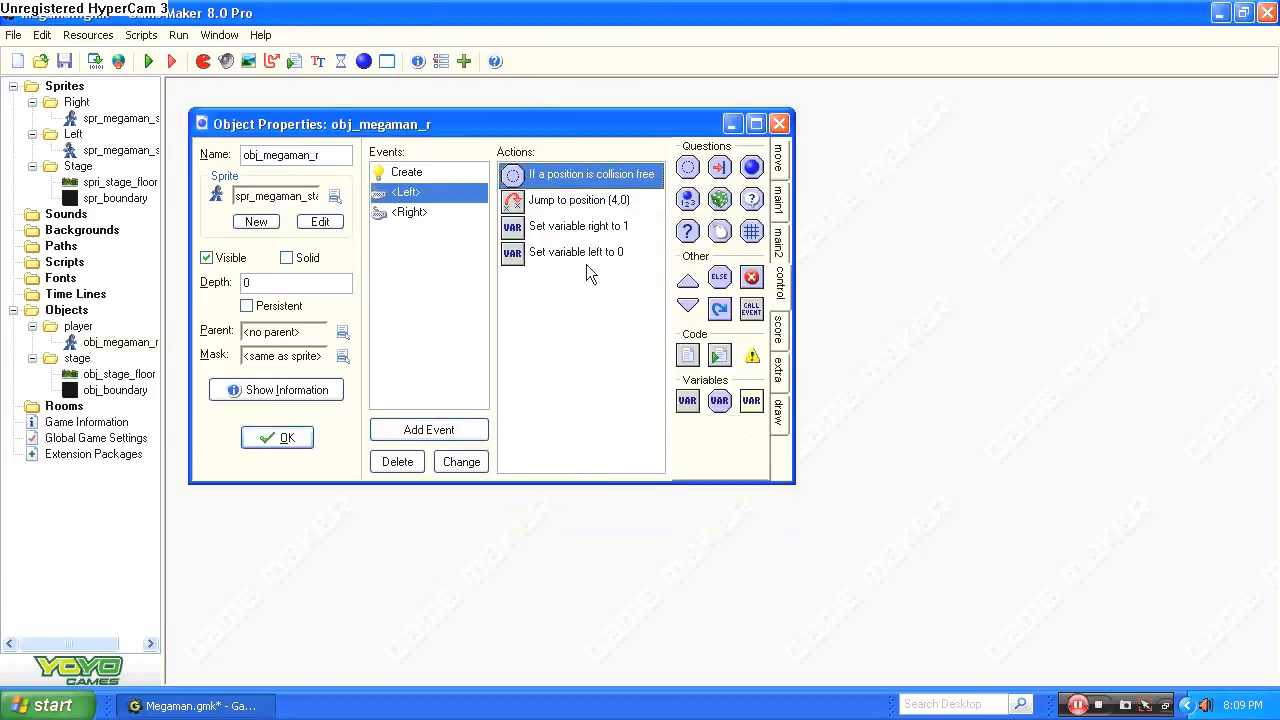
pyautogui.doubleClick(580, 200)
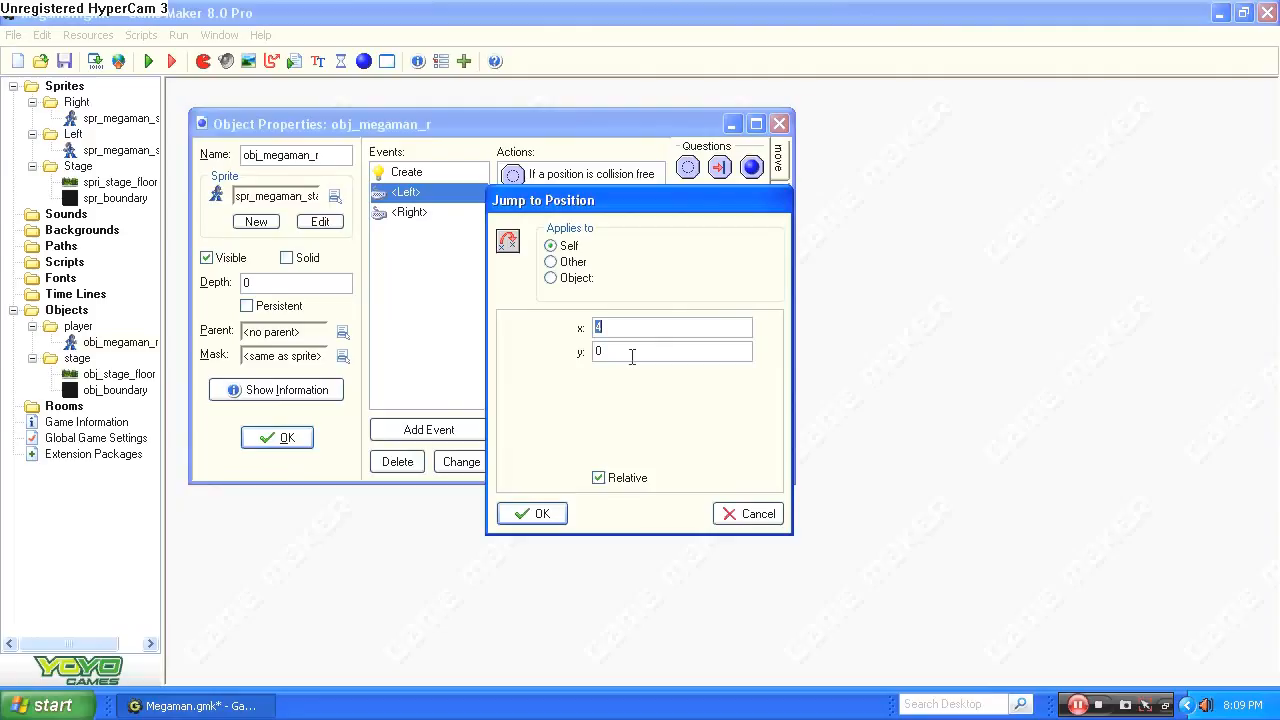
pyautogui.write('-4')
pyautogui.click(512, 517)
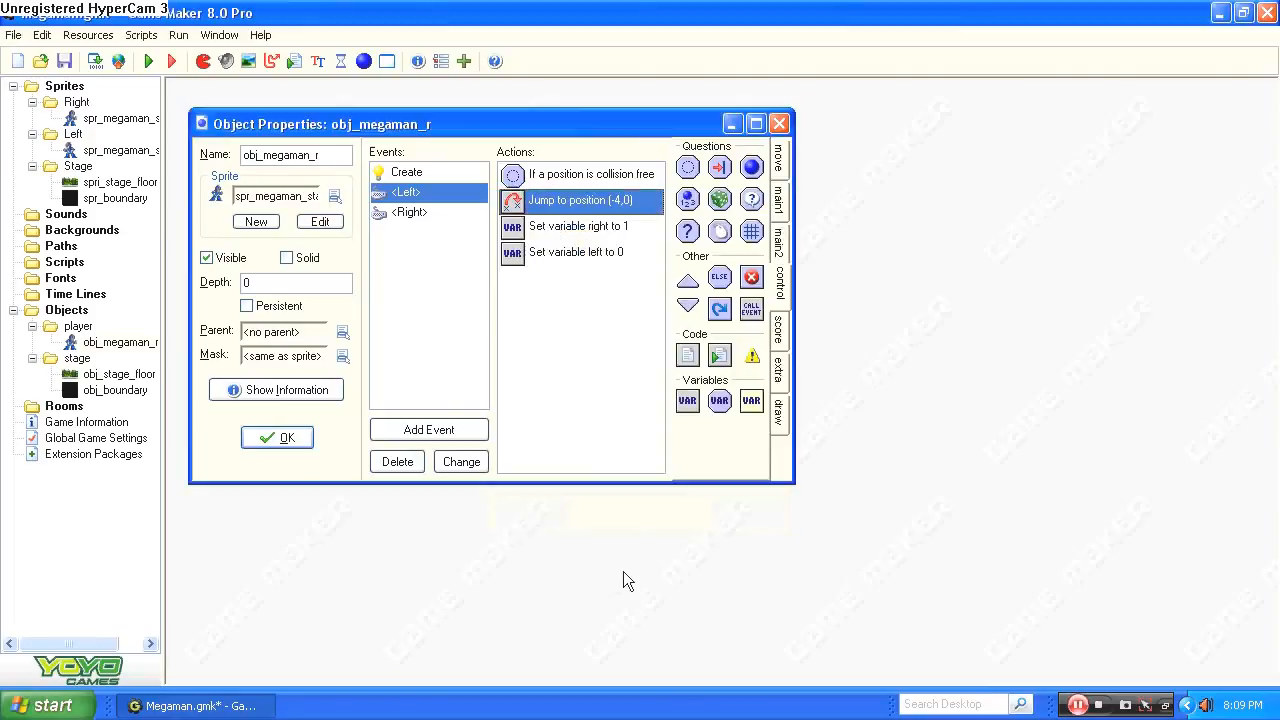
# Change the <Left> event's Set Variable actions so that right is set to 0 and left to 1.
pyautogui.doubleClick(600, 226)
pyautogui.click(598, 354)
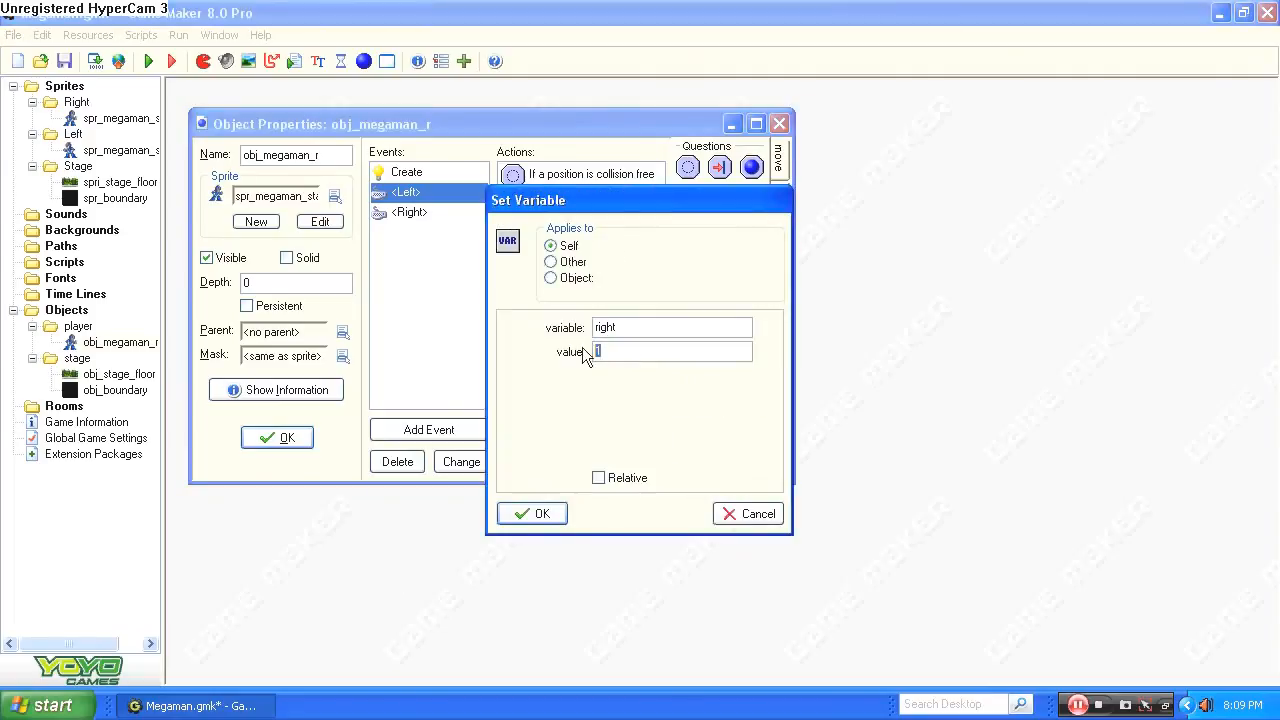
pyautogui.click(524, 516)
pyautogui.doubleClick(600, 252)
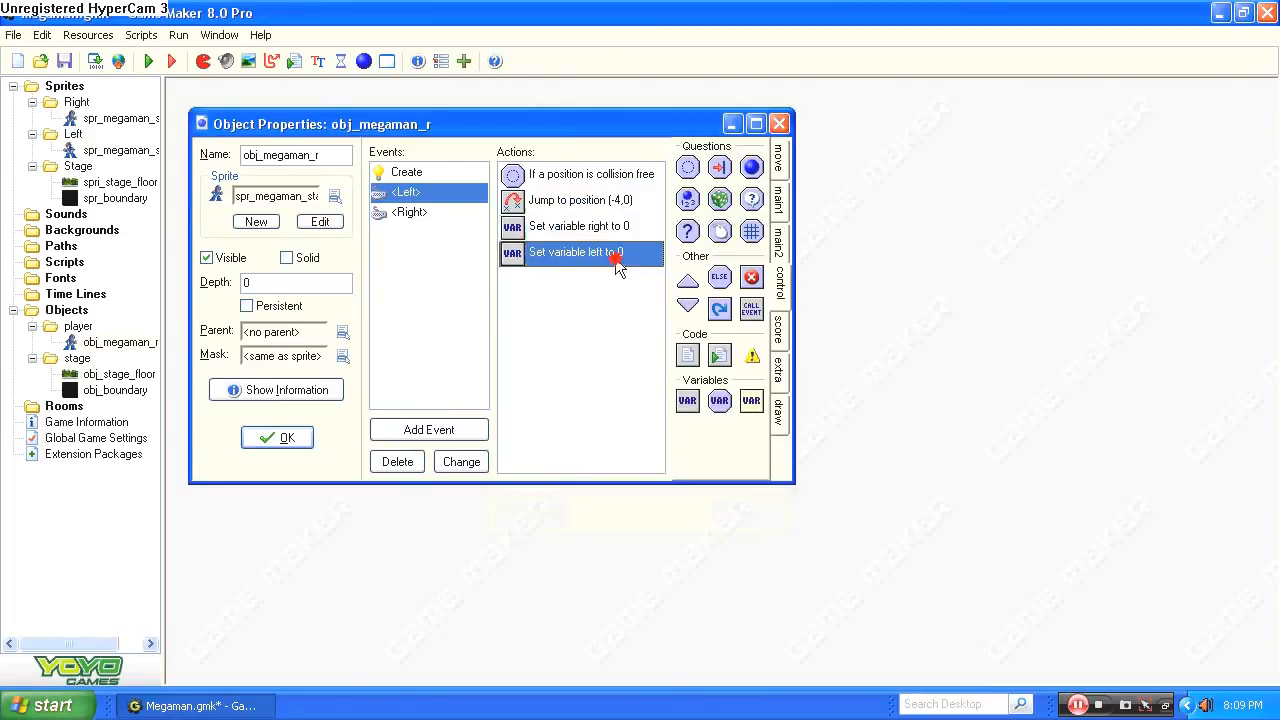
pyautogui.doubleClick(598, 351)
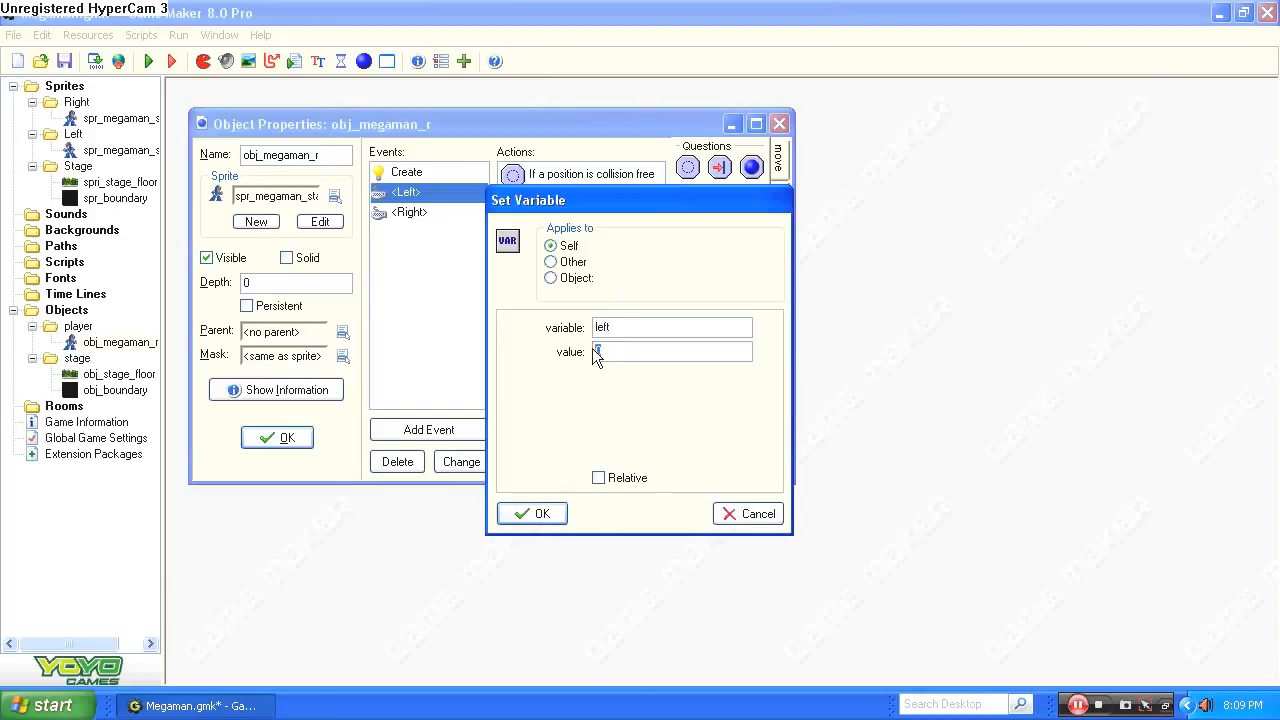
pyautogui.write('1')
pyautogui.click(540, 514)
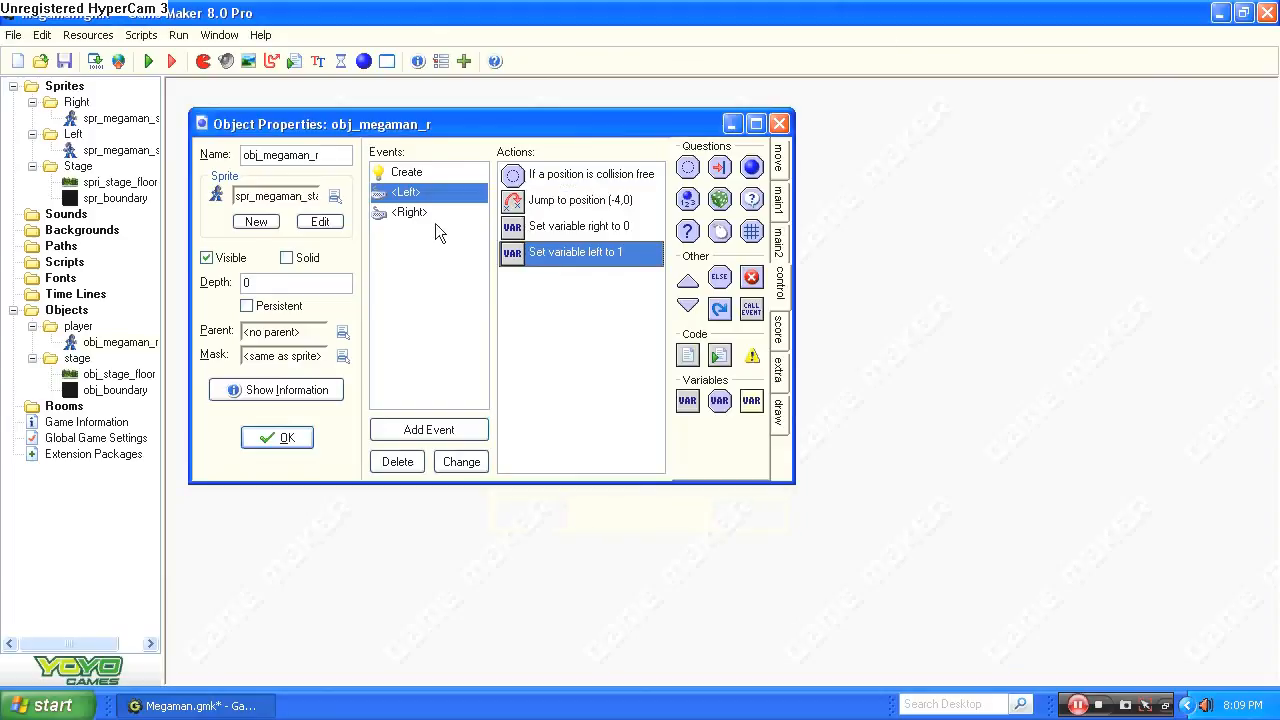
# Try to run the game, and accept the obj_megaman_r properties.
pyautogui.click(148, 61)
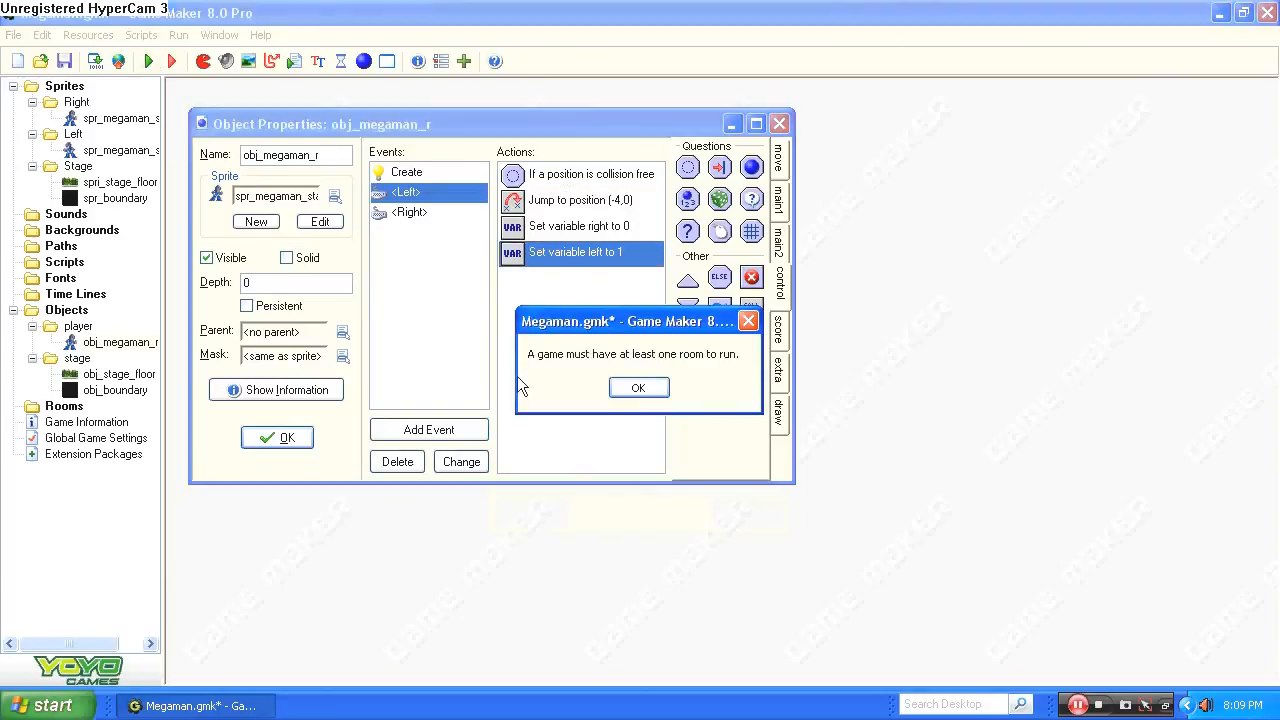
pyautogui.click(637, 389)
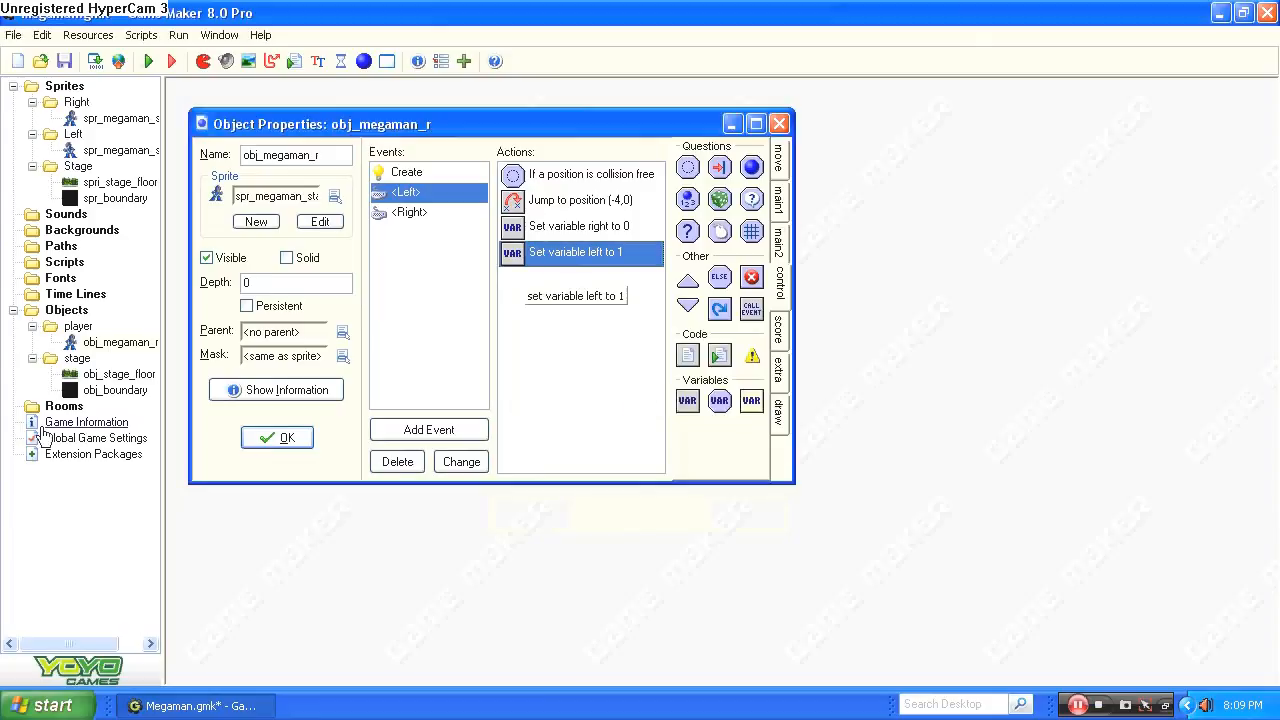
pyautogui.click(286, 438)
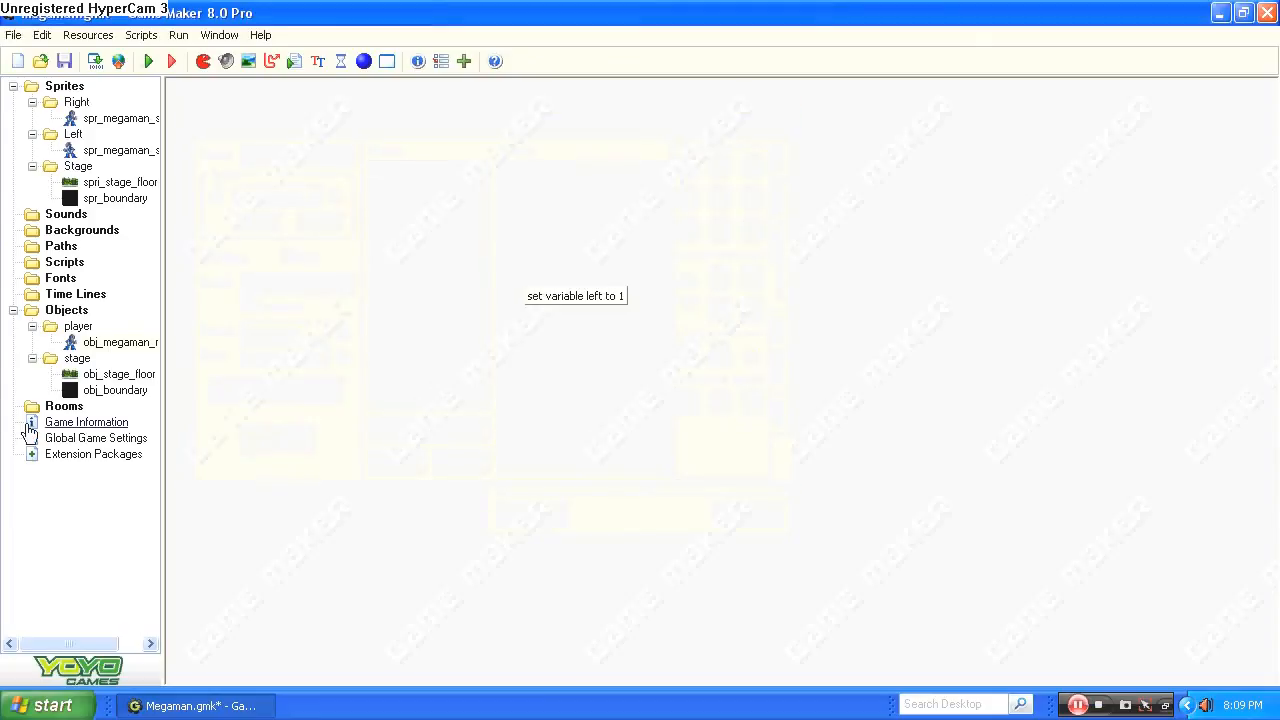
# Make obj_boundary visible and solid, and accept its properties.
pyautogui.click(35, 412)
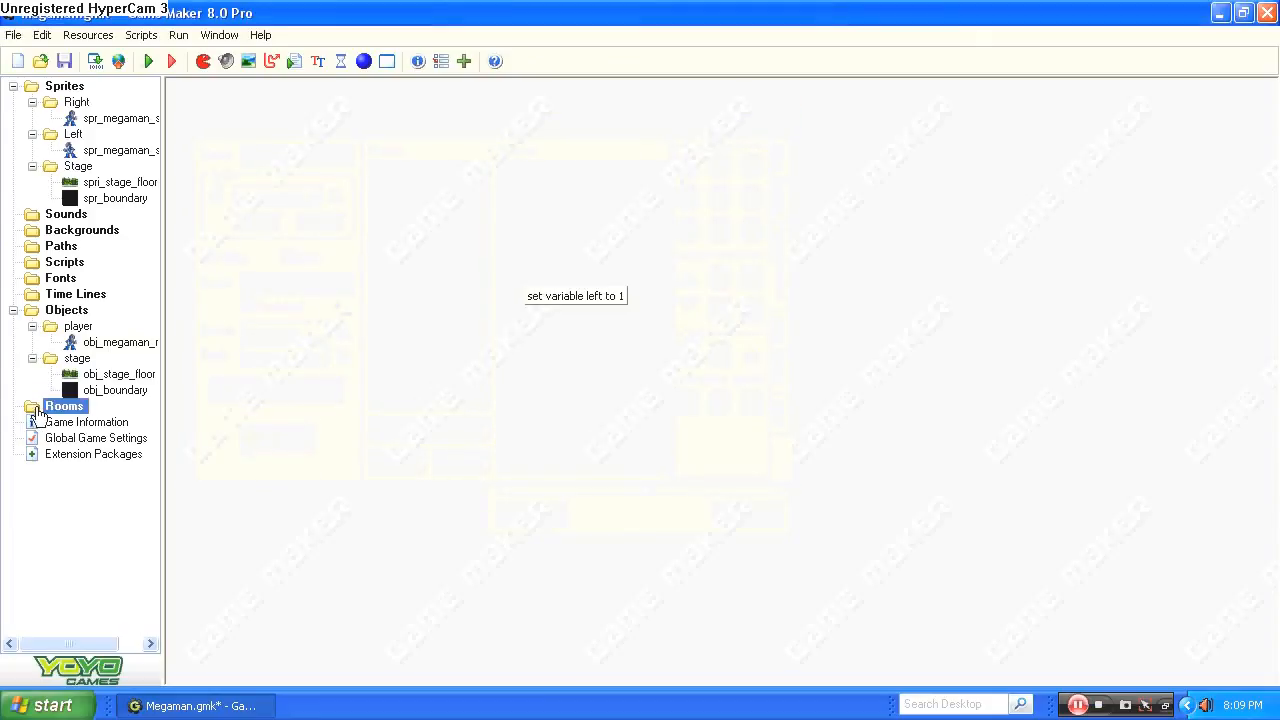
pyautogui.doubleClick(110, 391)
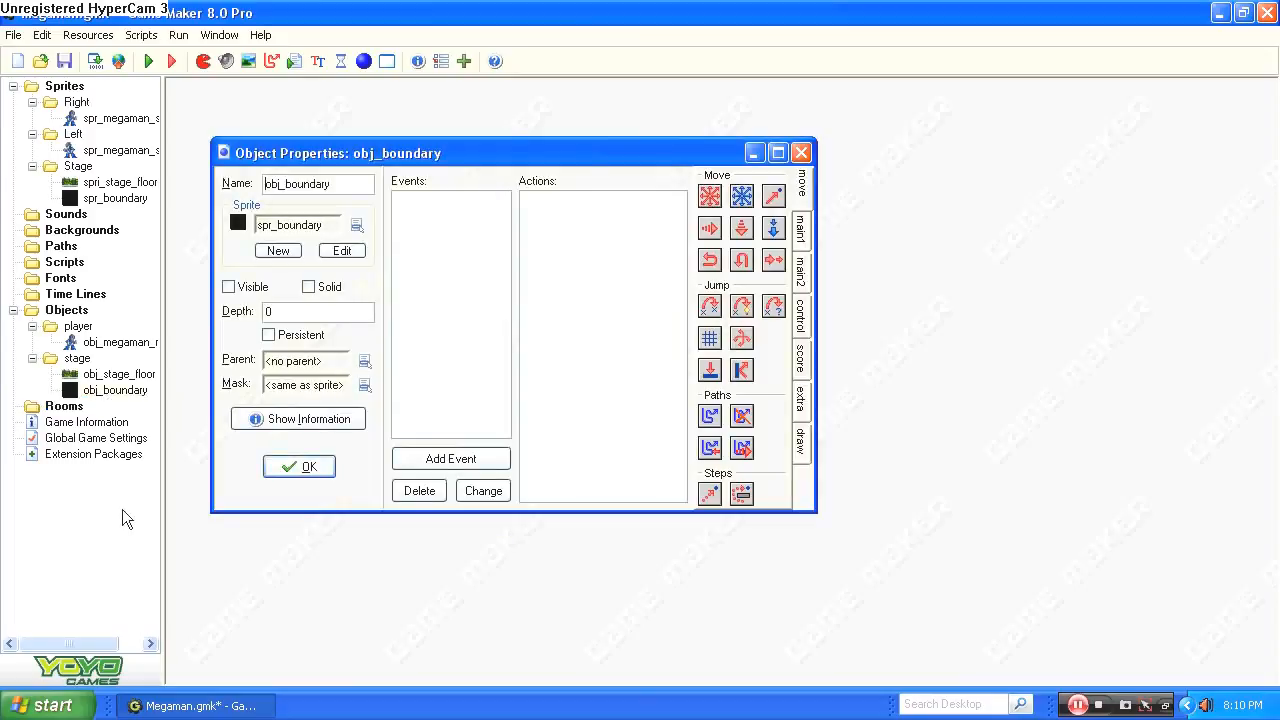
pyautogui.click(228, 287)
pyautogui.click(308, 287)
pyautogui.click(299, 467)
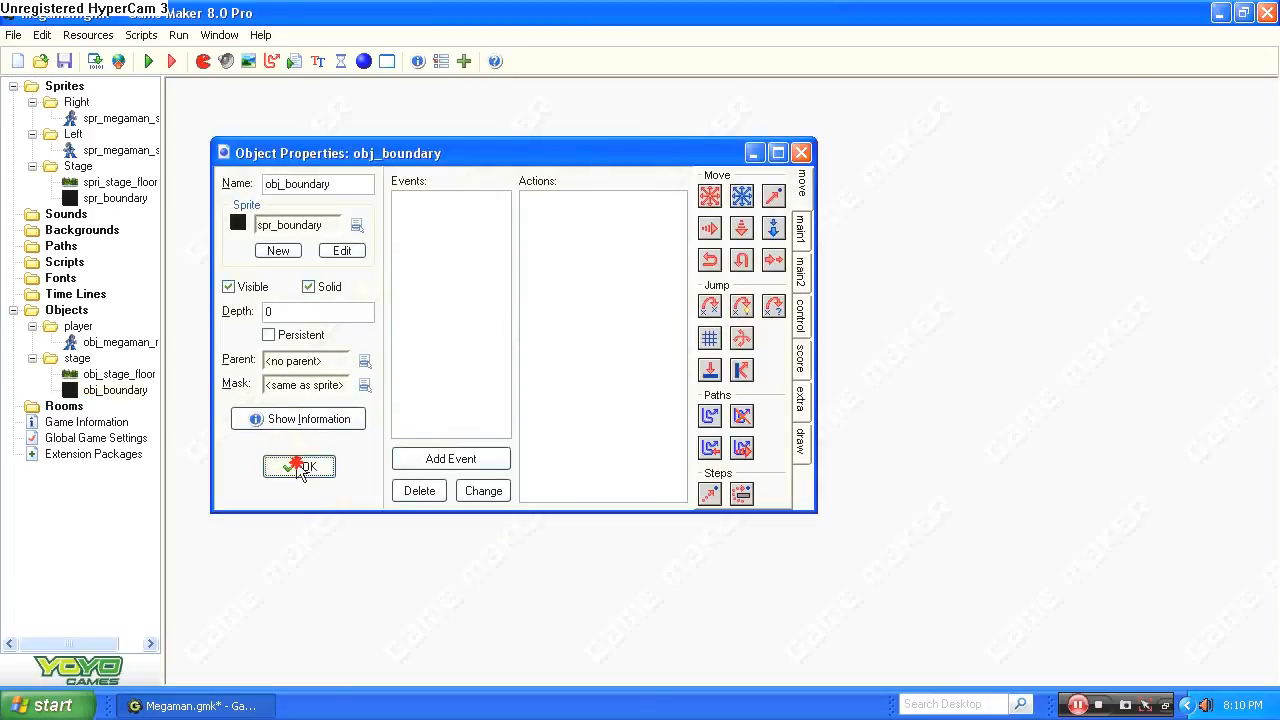
# Create a new room and accept it with its default settings.
pyautogui.click(47, 410)
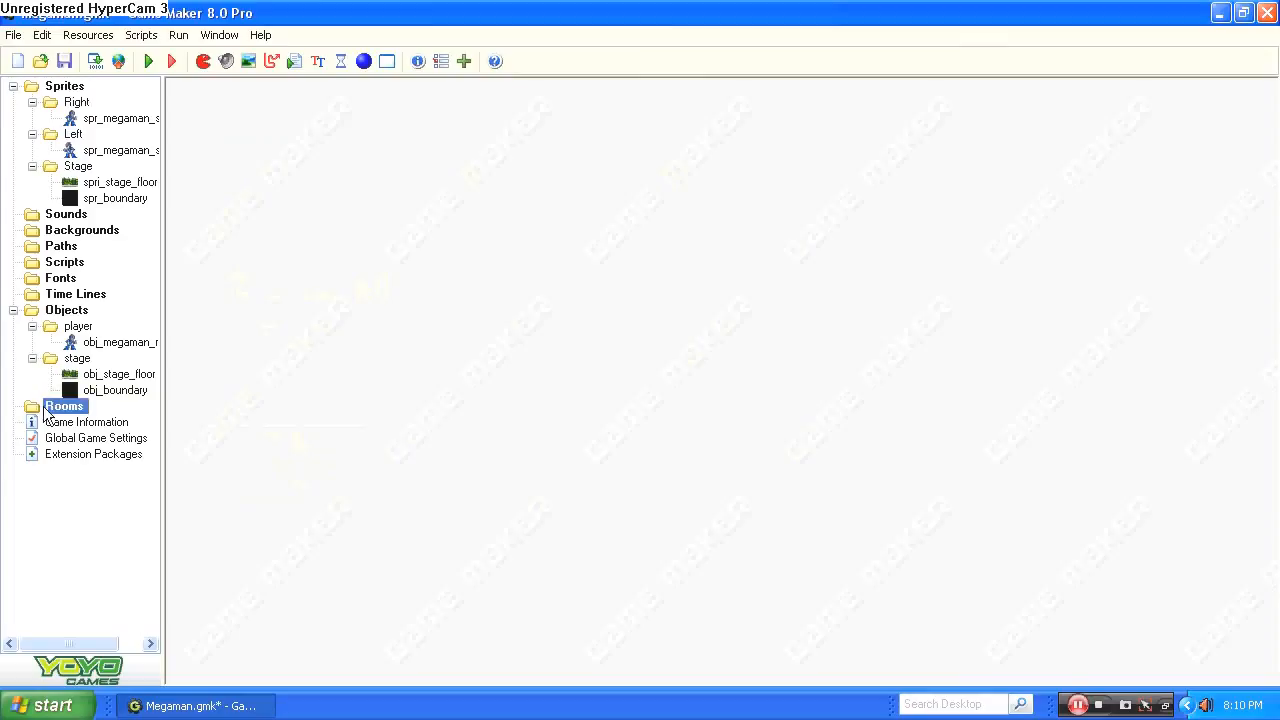
pyautogui.rightClick(47, 413)
pyautogui.click(120, 422)
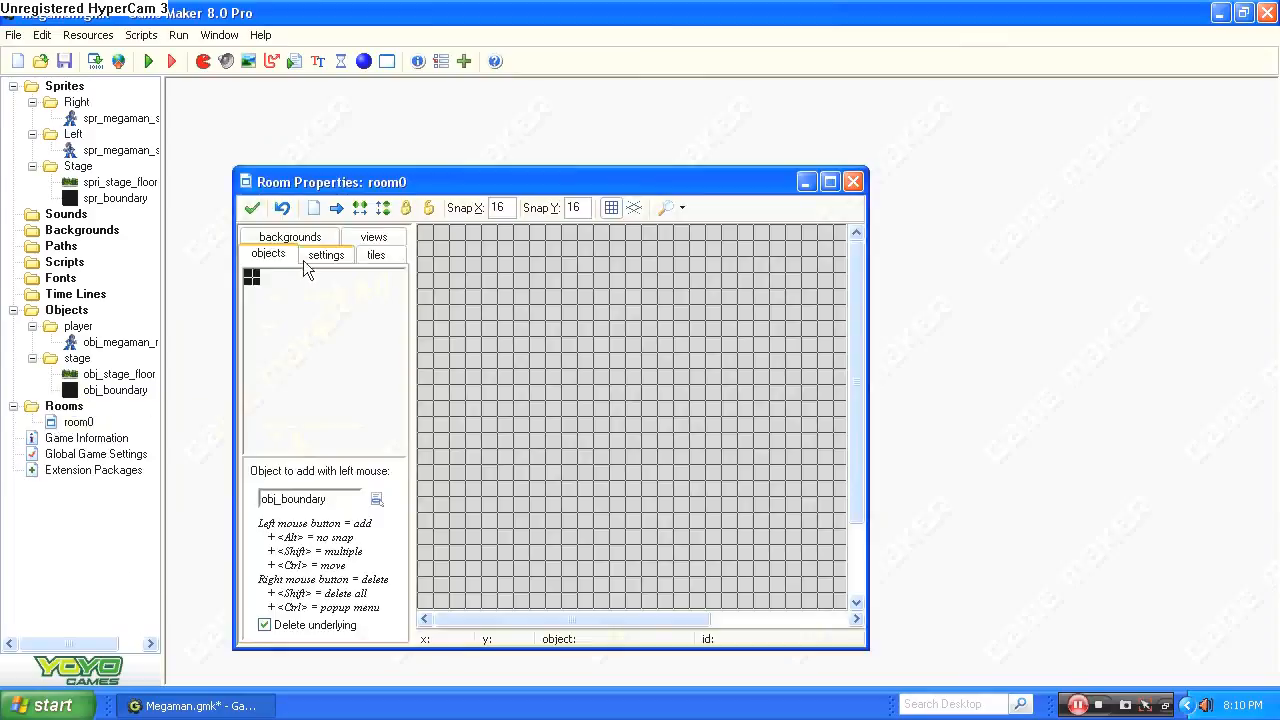
pyautogui.click(830, 186)
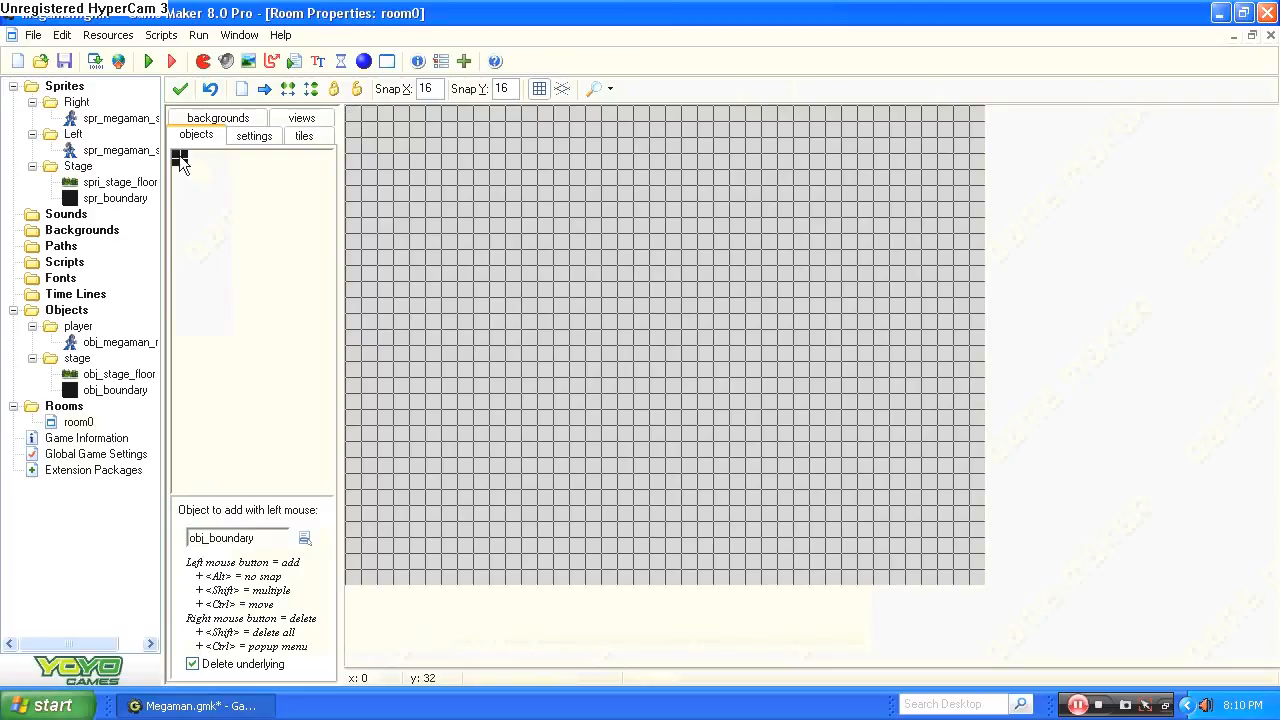
pyautogui.click(180, 88)
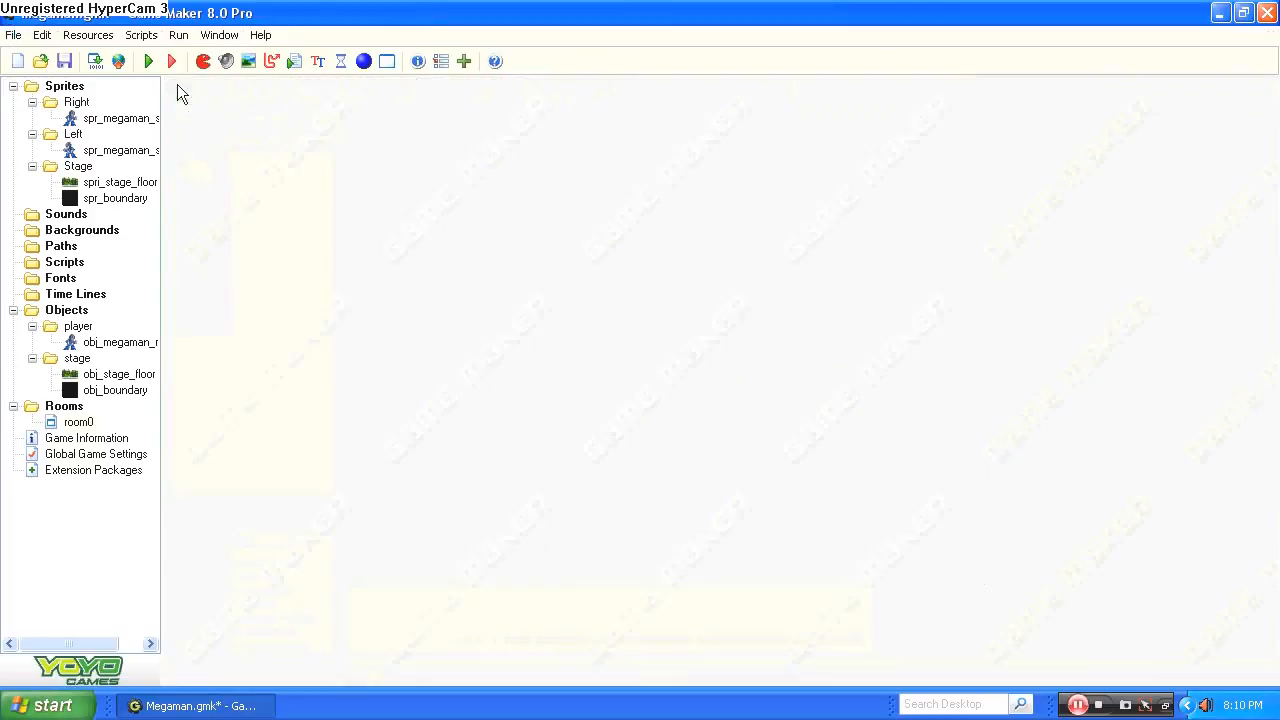
# Create a new sprite in the Stage sprite group and name it spr_test.
pyautogui.rightClick(64, 88)
pyautogui.click(20, 157)
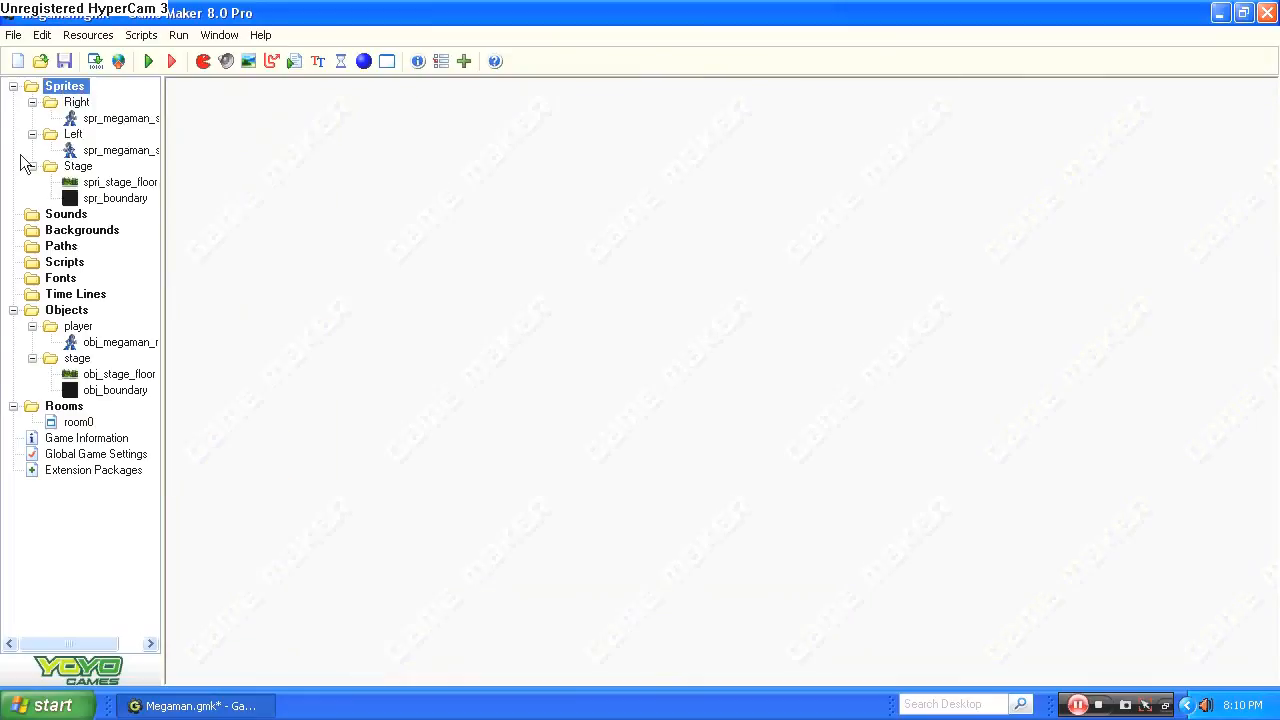
pyautogui.click(63, 168)
pyautogui.rightClick(63, 168)
pyautogui.click(129, 175)
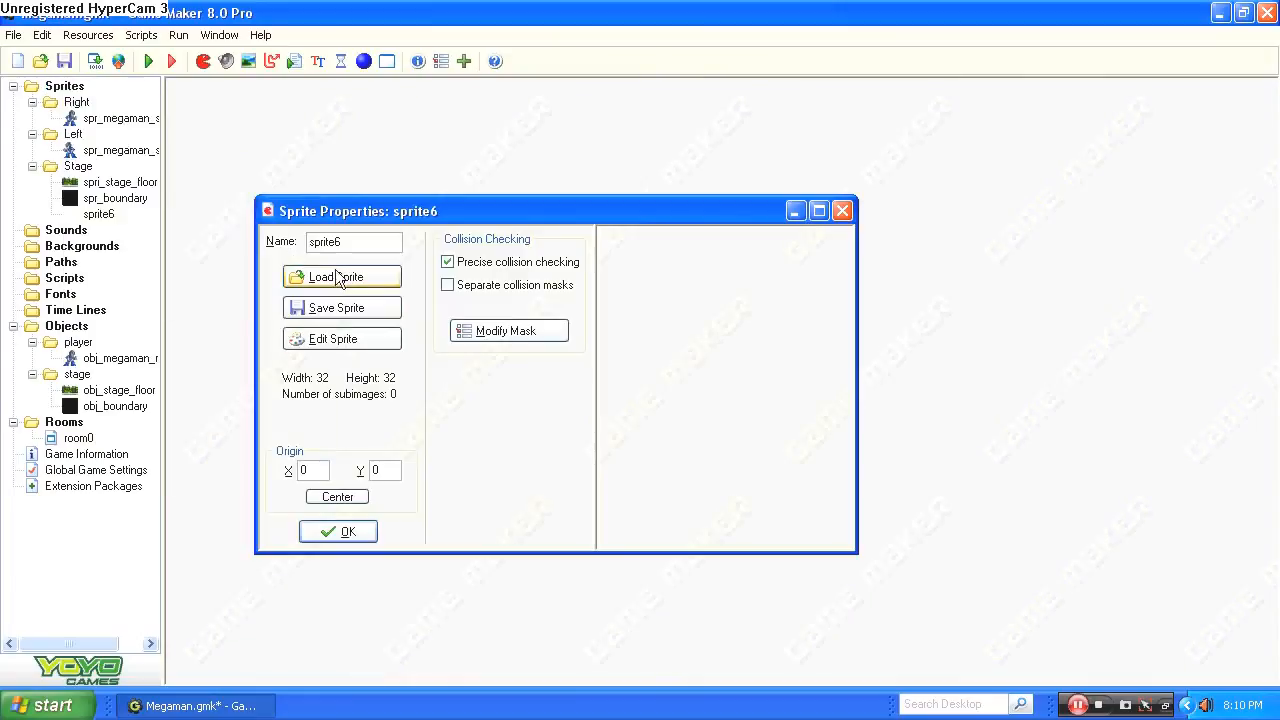
pyautogui.moveTo(354, 242); pyautogui.dragTo(316, 242)
pyautogui.write('r_test')
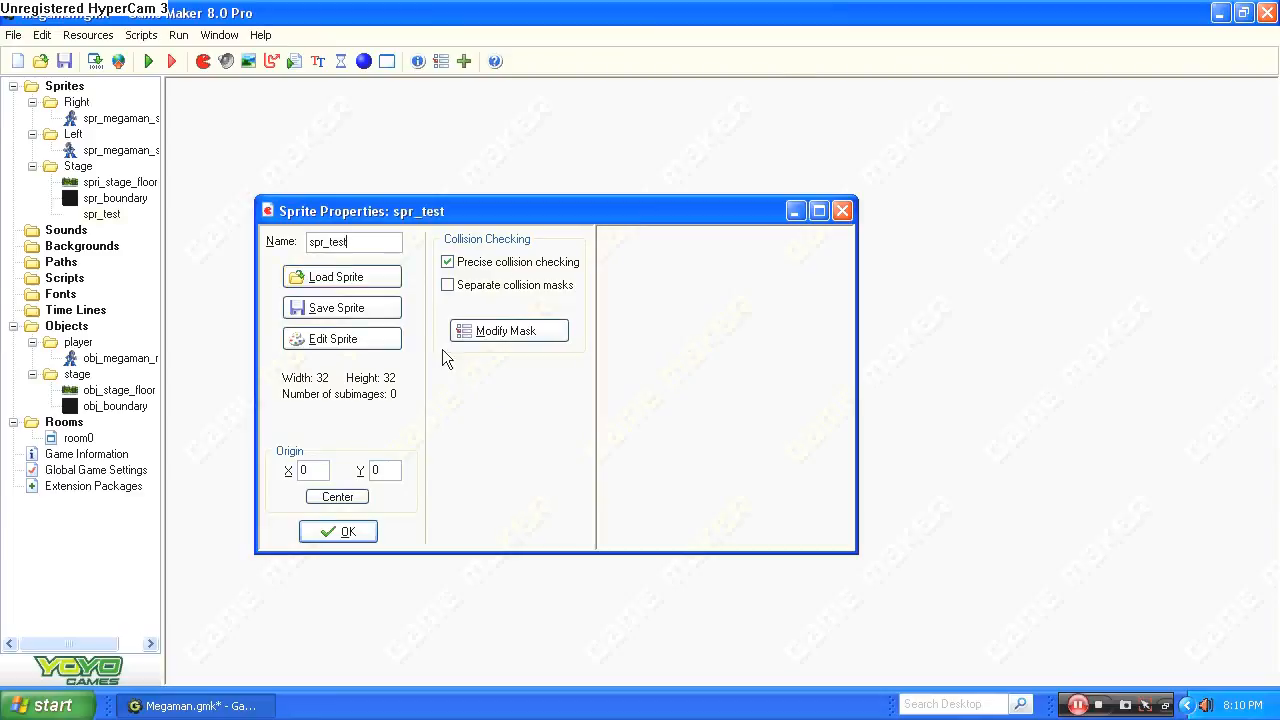
# Create a blank 32 x 32 image for spr_test in the sprite editor.
pyautogui.click(366, 339)
pyautogui.click(49, 62)
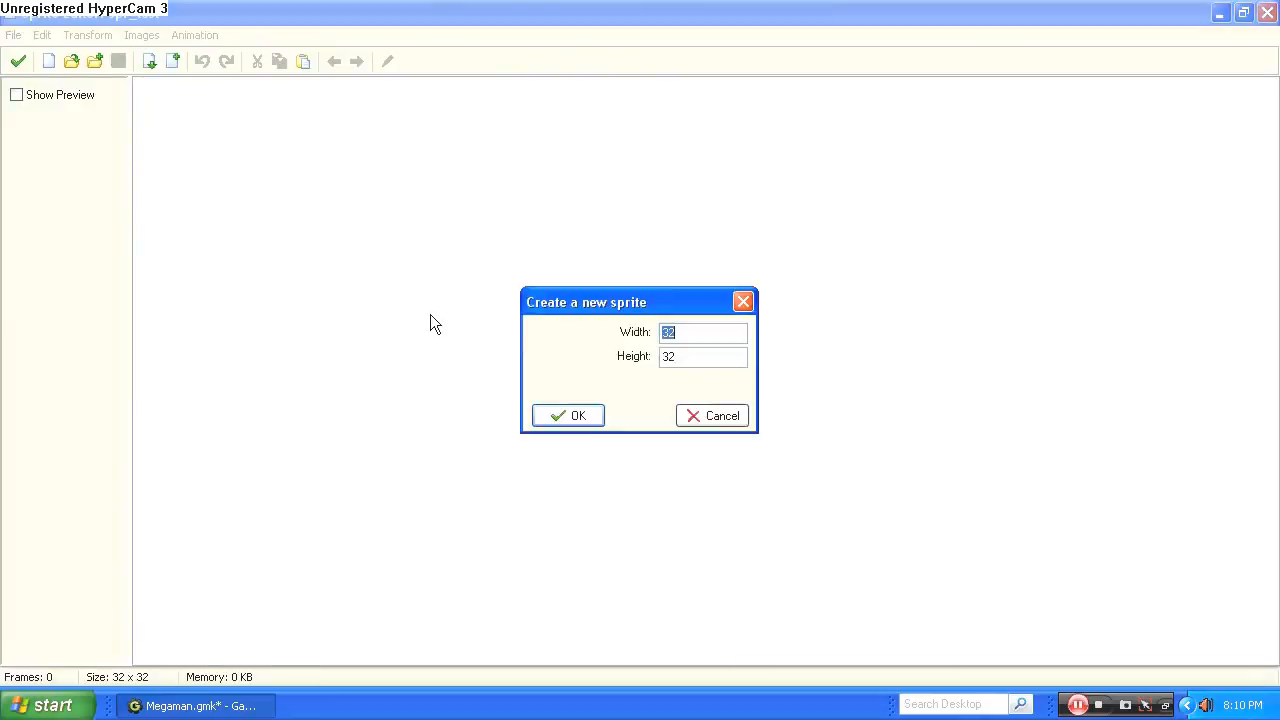
pyautogui.click(567, 415)
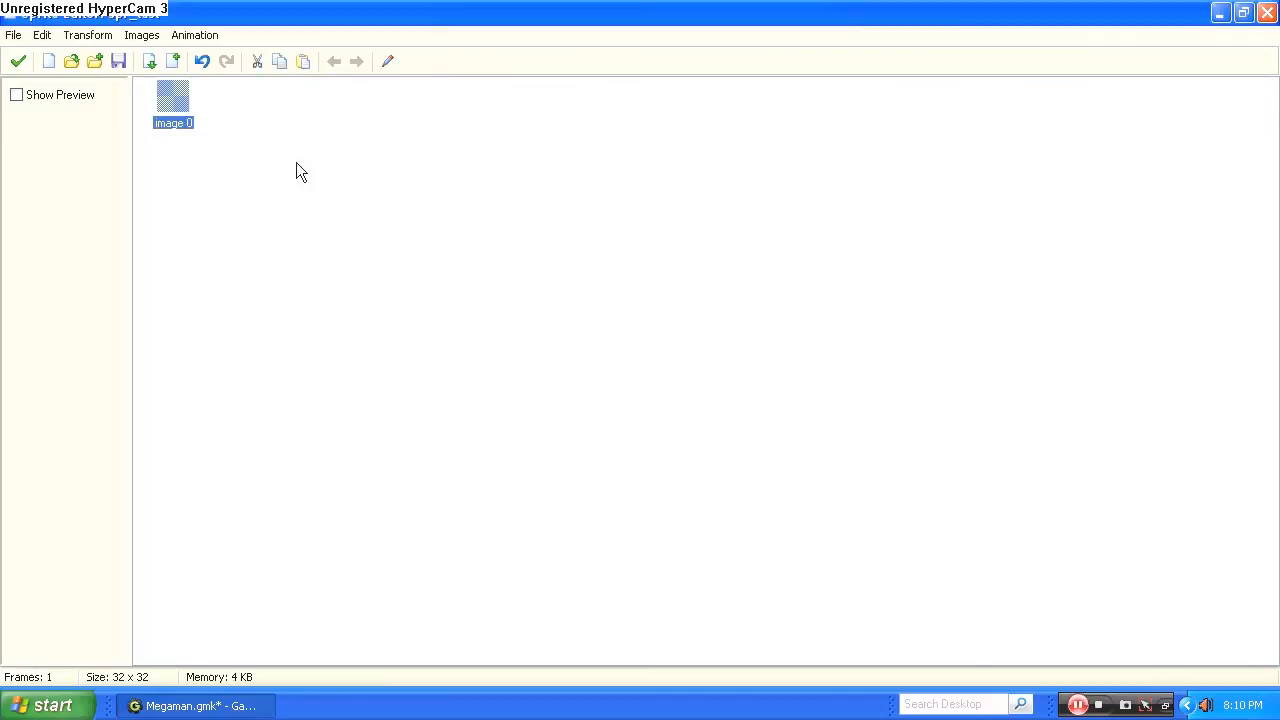
# Flood fill the whole spr_test image with black and save the sprite.
pyautogui.doubleClick(176, 98)
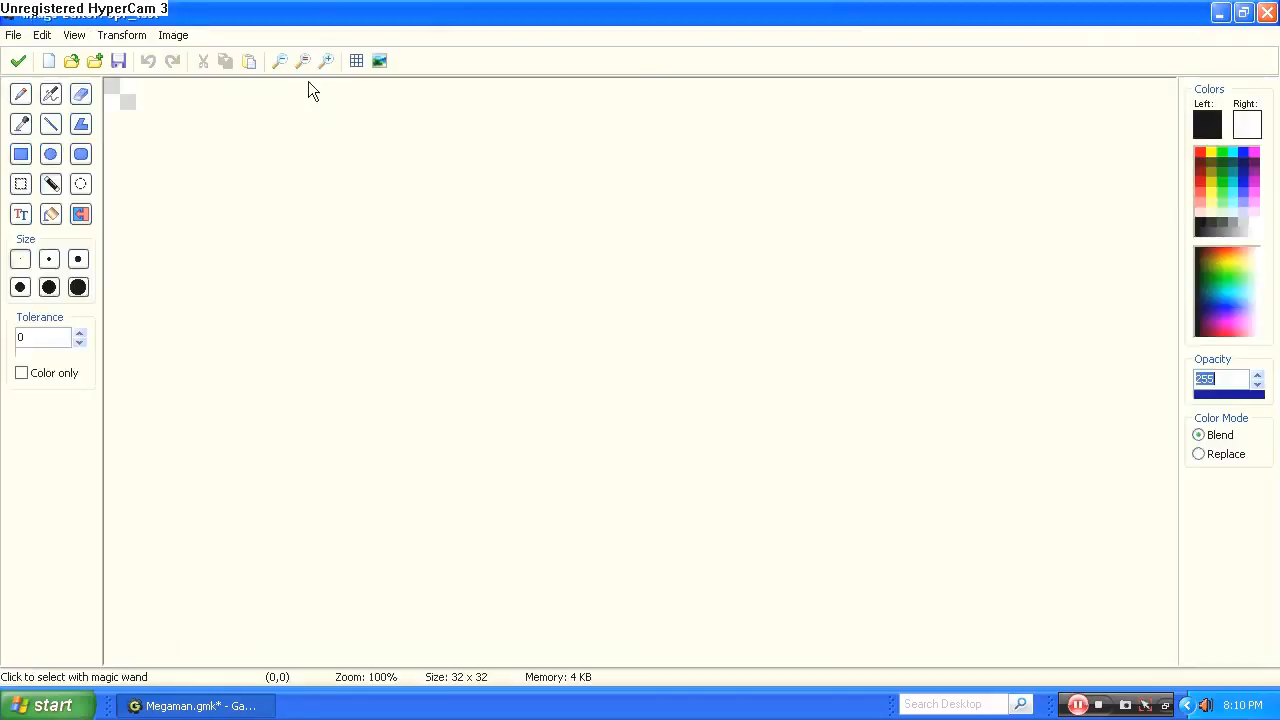
pyautogui.click(321, 64)
pyautogui.click(321, 64)
pyautogui.click(321, 64)
pyautogui.click(321, 64)
pyautogui.click(189, 186)
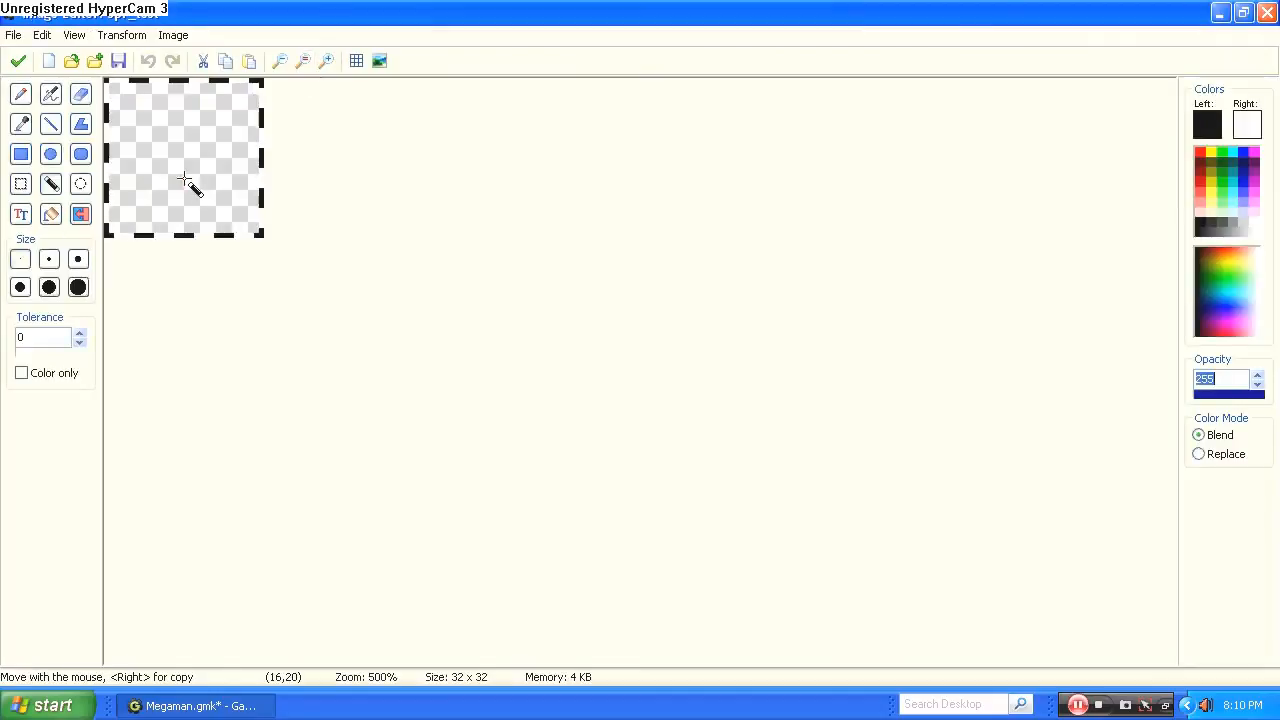
pyautogui.click(51, 214)
pyautogui.click(114, 202)
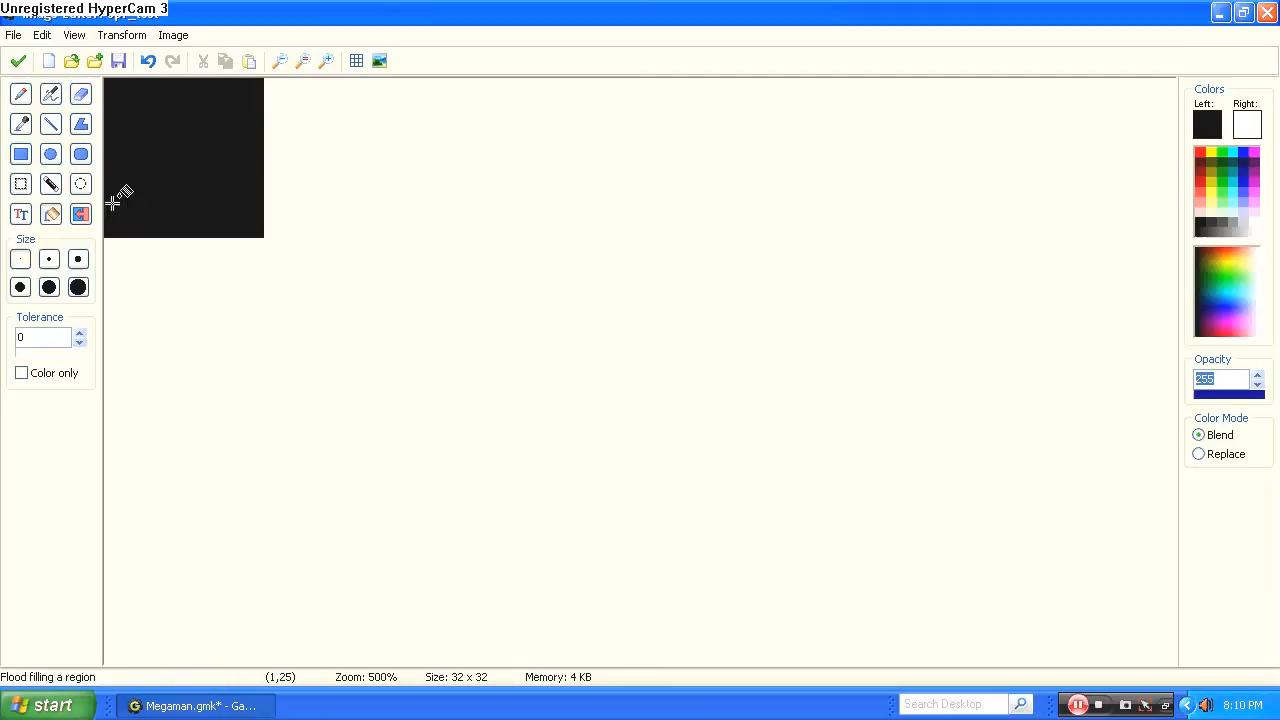
pyautogui.click(18, 61)
pyautogui.click(18, 60)
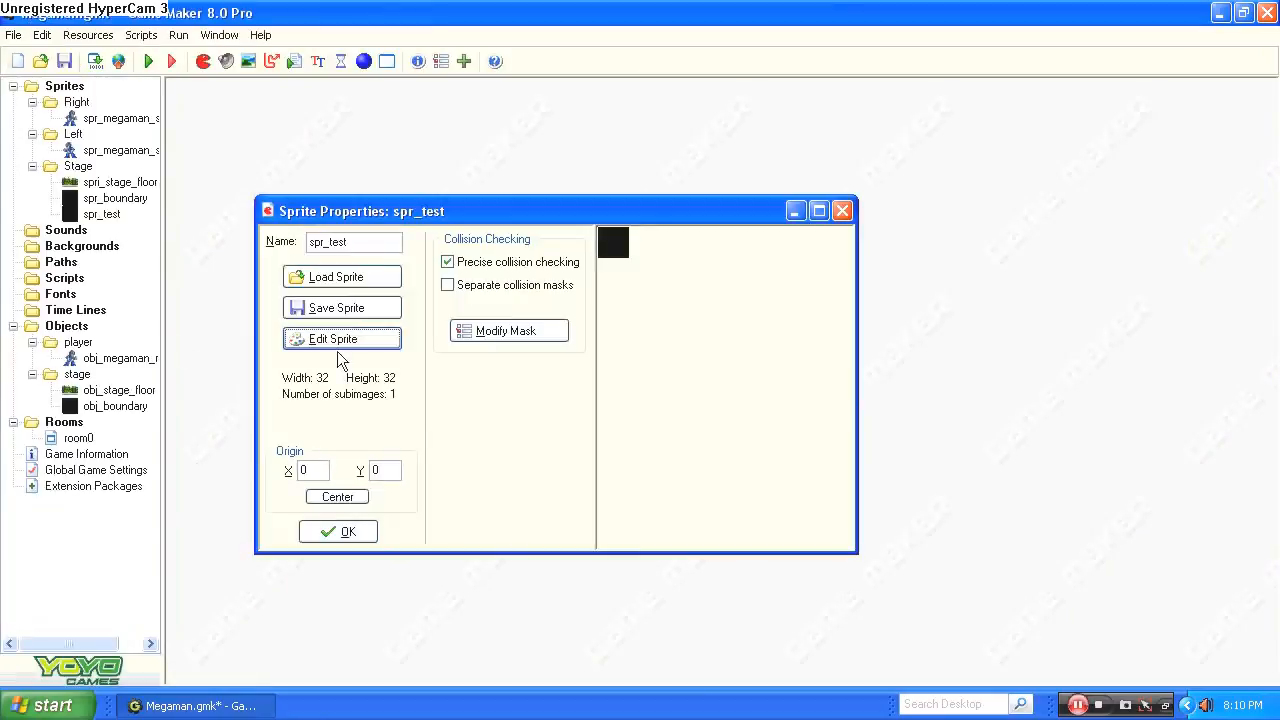
pyautogui.click(352, 528)
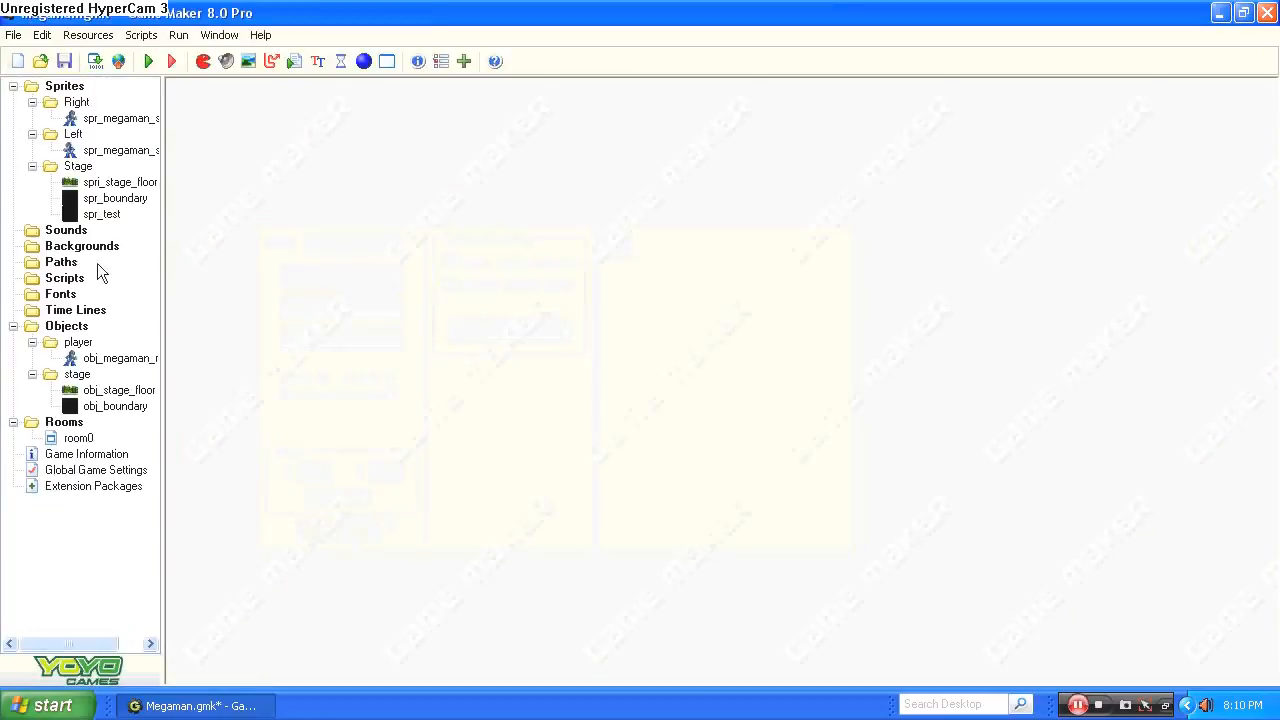
# Create a new object in the stage object group and name it obj_test.
pyautogui.rightClick(77, 374)
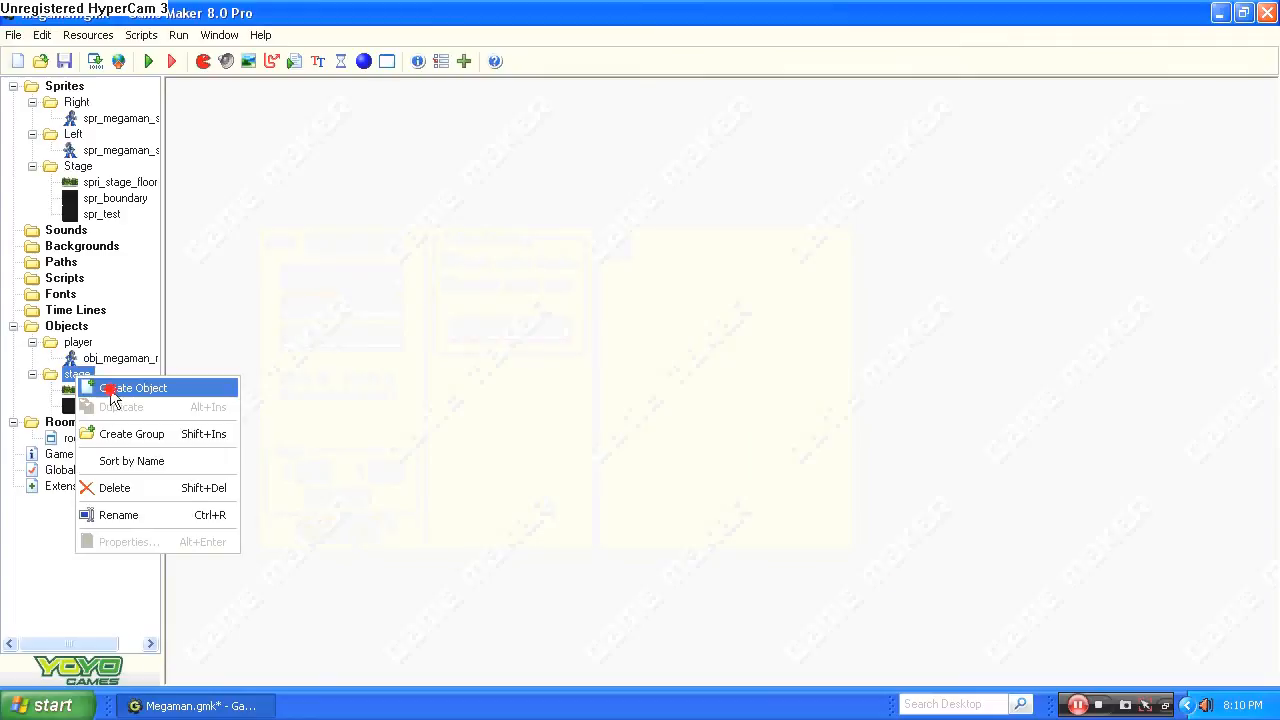
pyautogui.click(125, 388)
pyautogui.moveTo(378, 271); pyautogui.dragTo(349, 271)
pyautogui.press('BackSpace')
pyautogui.press('BackSpace')
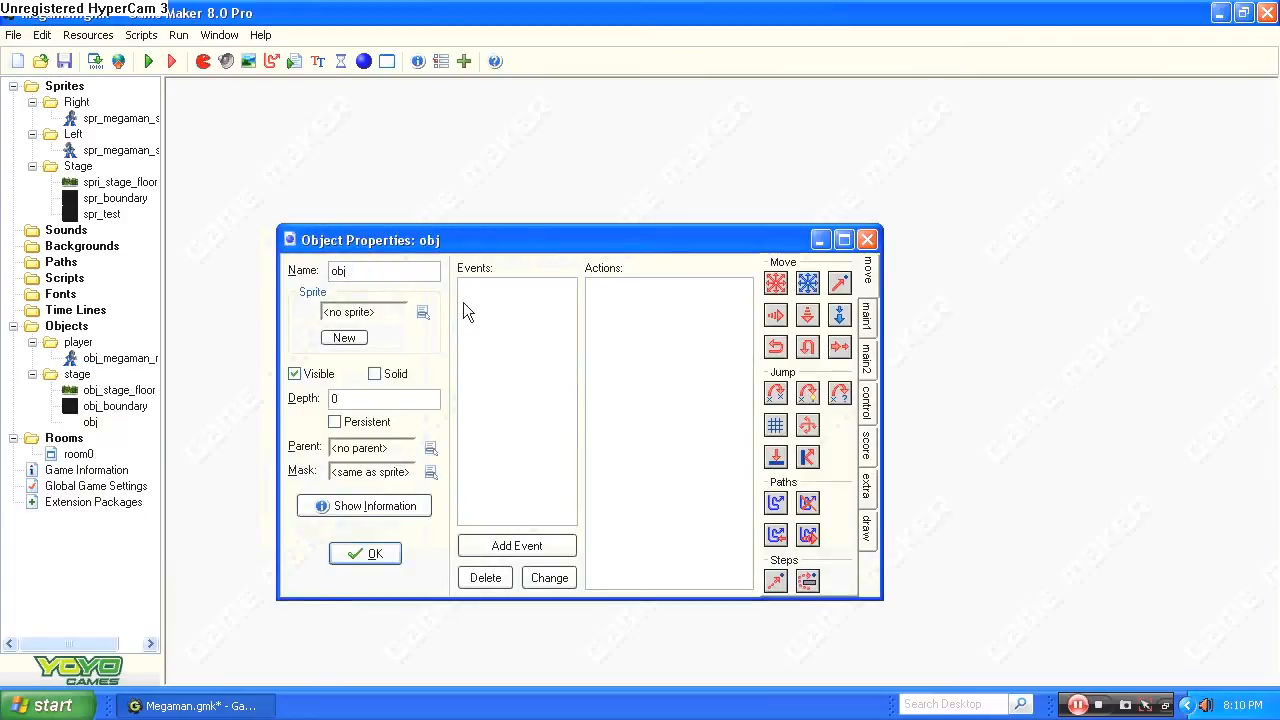
pyautogui.write('_test')
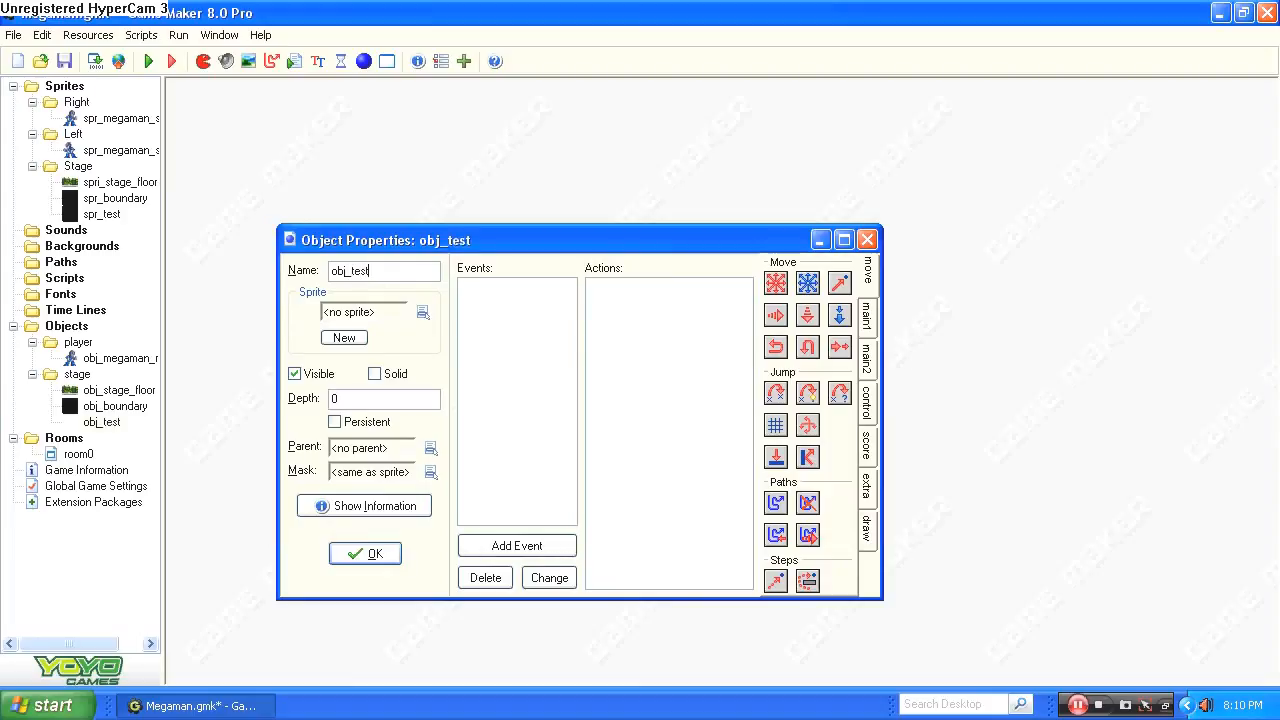
# Assign the spr_test sprite to obj_test, make the object solid and accept its properties.
pyautogui.click(422, 312)
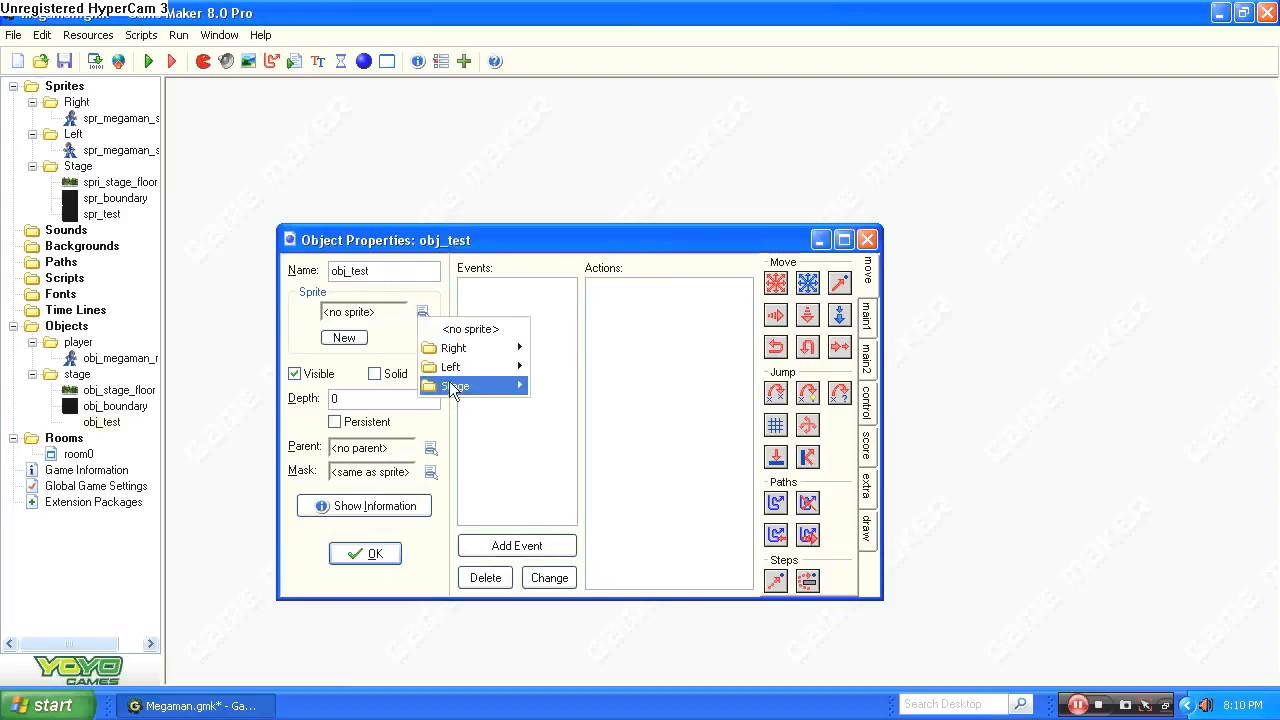
pyautogui.moveTo(505, 386)
pyautogui.click(560, 424)
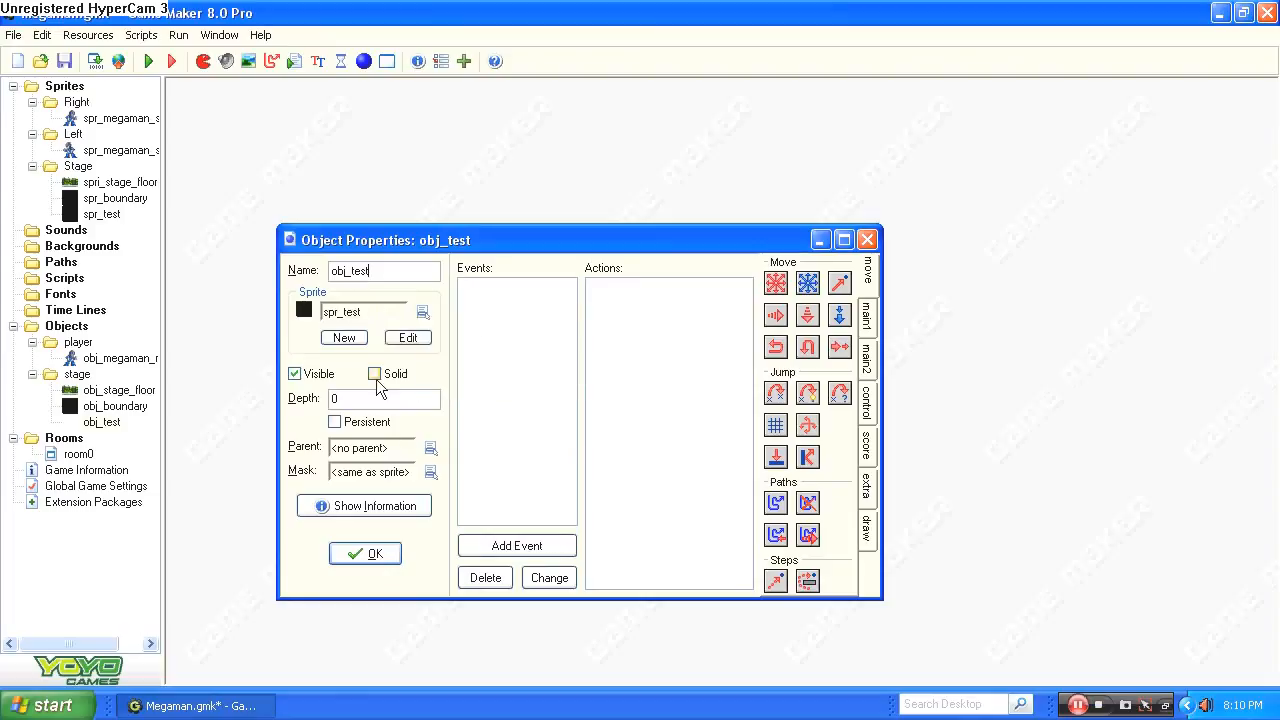
pyautogui.click(393, 377)
pyautogui.click(375, 555)
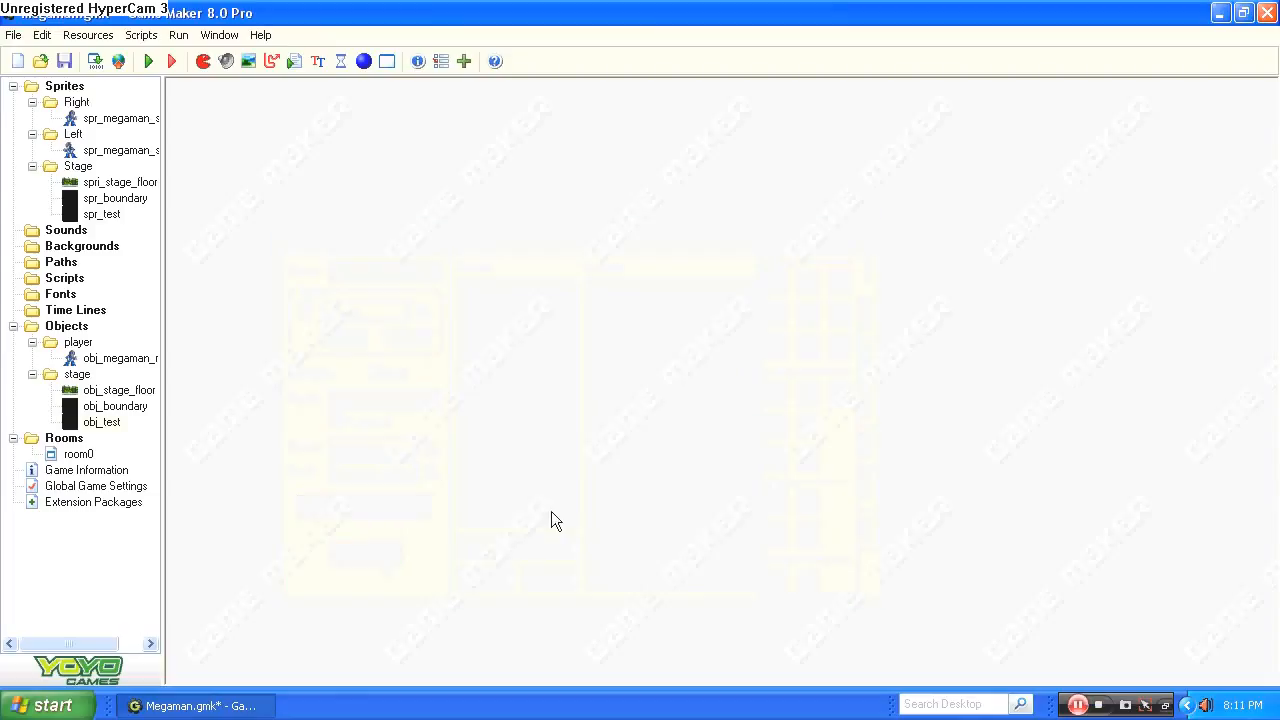
# Line all four edges of room0 with obj_test blocks and fill a platform six blocks wide and two high in its lower-right corner.
pyautogui.doubleClick(78, 454)
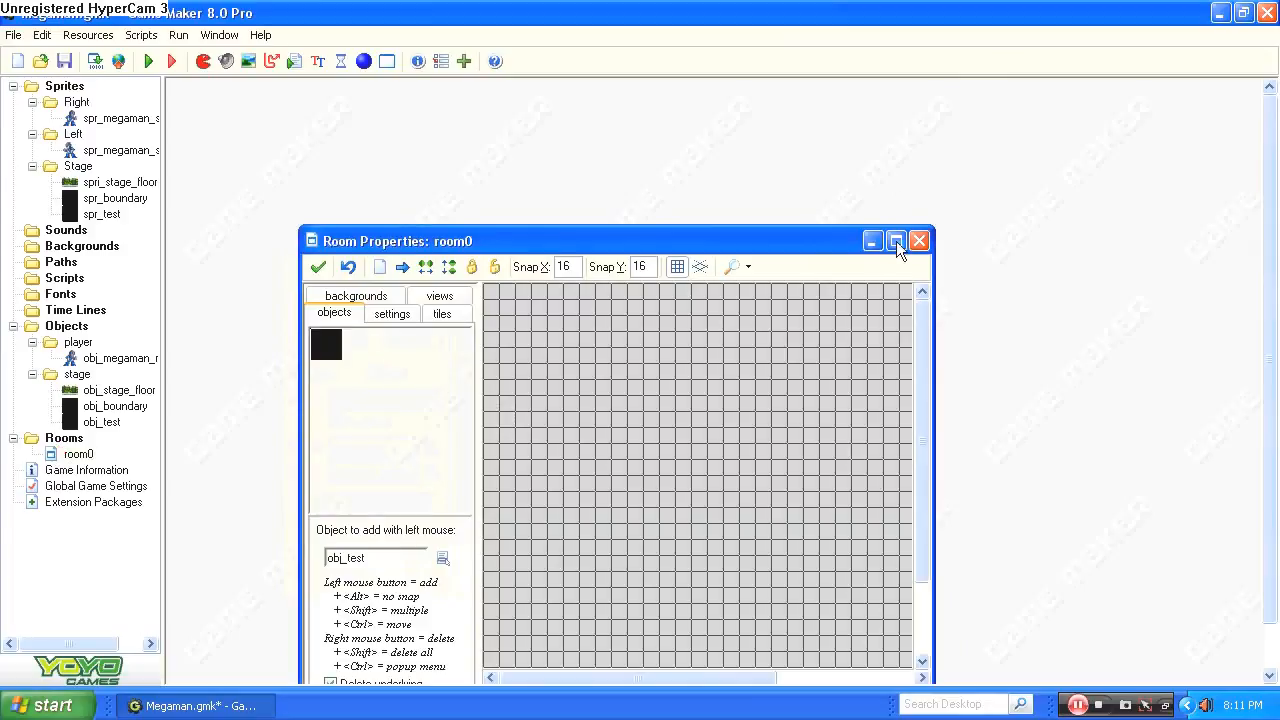
pyautogui.click(896, 243)
pyautogui.click(360, 120)
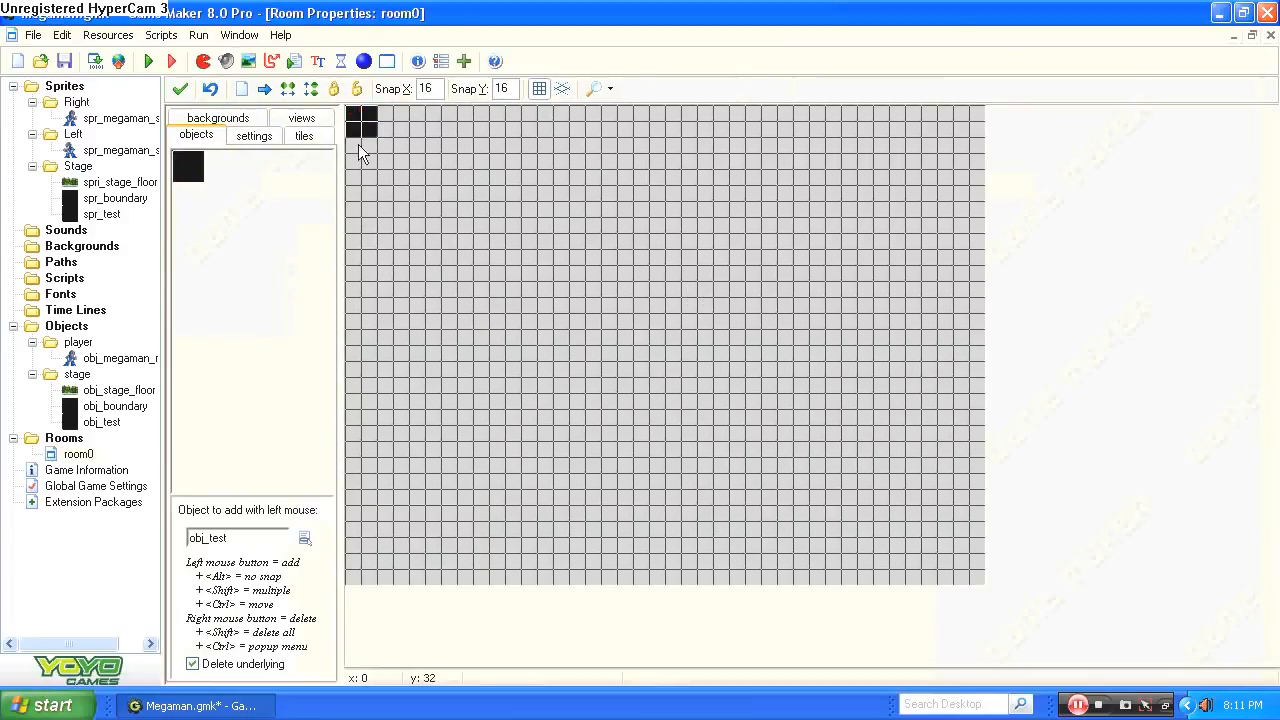
pyautogui.click(360, 147)
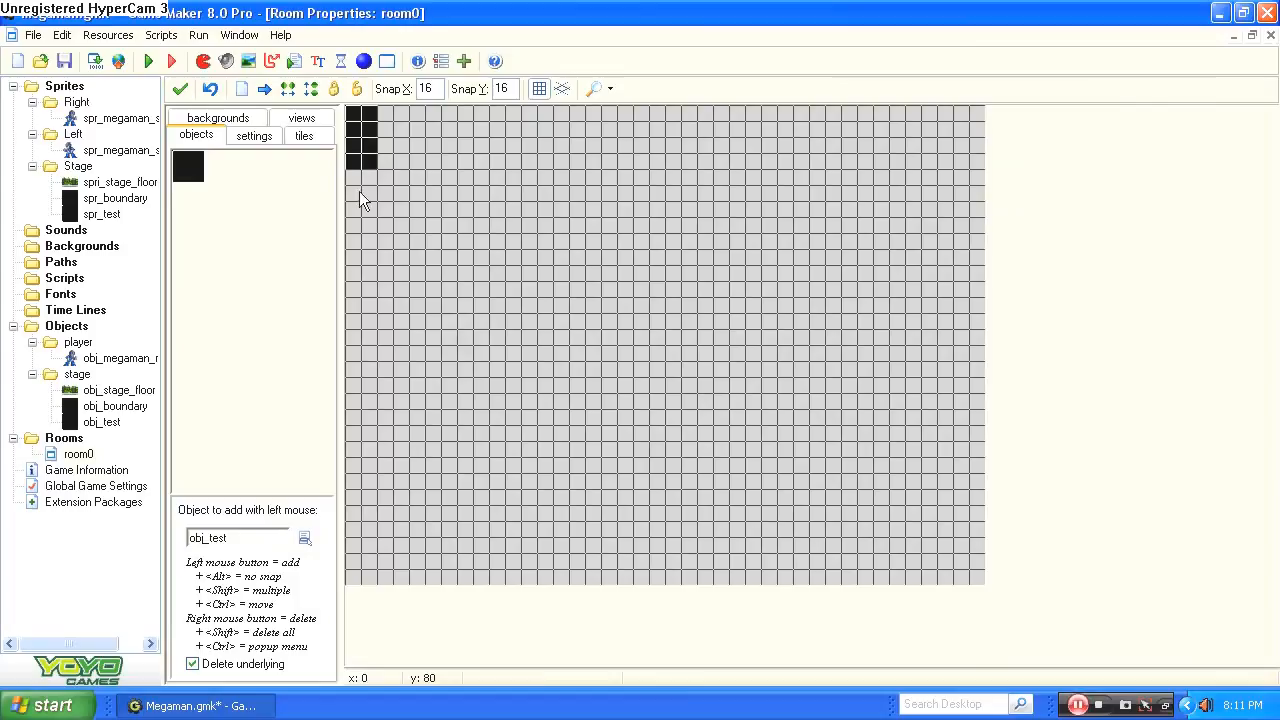
pyautogui.click(360, 166)
pyautogui.rightClick(359, 166)
pyautogui.click(361, 170)
pyautogui.click(358, 194)
pyautogui.click(357, 218)
pyautogui.click(352, 247)
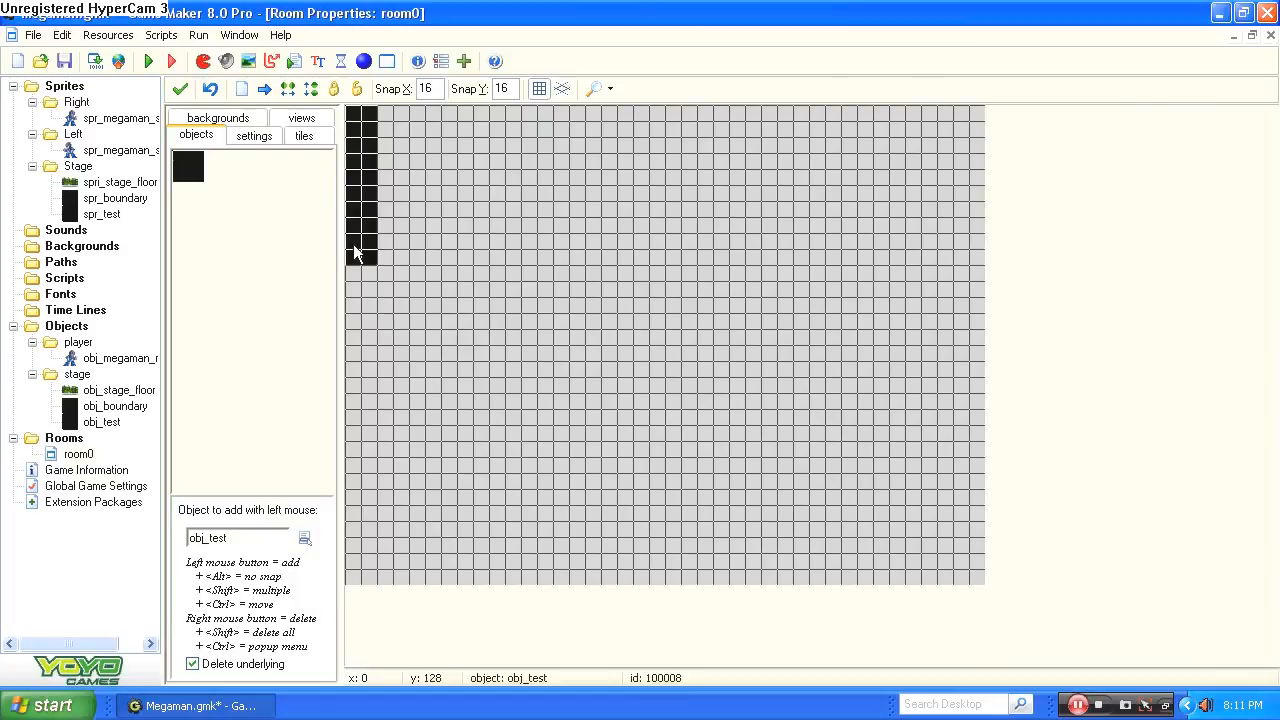
pyautogui.click(356, 269)
pyautogui.click(346, 314)
pyautogui.moveTo(346, 322)
pyautogui.keyDown('shift'); pyautogui.mouseDown()
pyautogui.moveTo(348, 542)
pyautogui.moveTo(394, 578)
pyautogui.moveTo(426, 582)
pyautogui.moveTo(380, 586)
pyautogui.moveTo(531, 586)
pyautogui.moveTo(382, 562)
pyautogui.moveTo(513, 578)
pyautogui.moveTo(491, 563)
pyautogui.moveTo(938, 578)
pyautogui.moveTo(837, 562)
pyautogui.moveTo(351, 569)
pyautogui.moveTo(751, 569)
pyautogui.moveTo(538, 578)
pyautogui.moveTo(350, 569)
pyautogui.moveTo(672, 578)
pyautogui.mouseUp(); pyautogui.keyUp('shift')
pyautogui.moveTo(985, 552)
pyautogui.keyDown('shift'); pyautogui.mouseDown()
pyautogui.moveTo(960, 543)
pyautogui.moveTo(968, 118)
pyautogui.moveTo(388, 112)
pyautogui.mouseUp(); pyautogui.keyUp('shift')
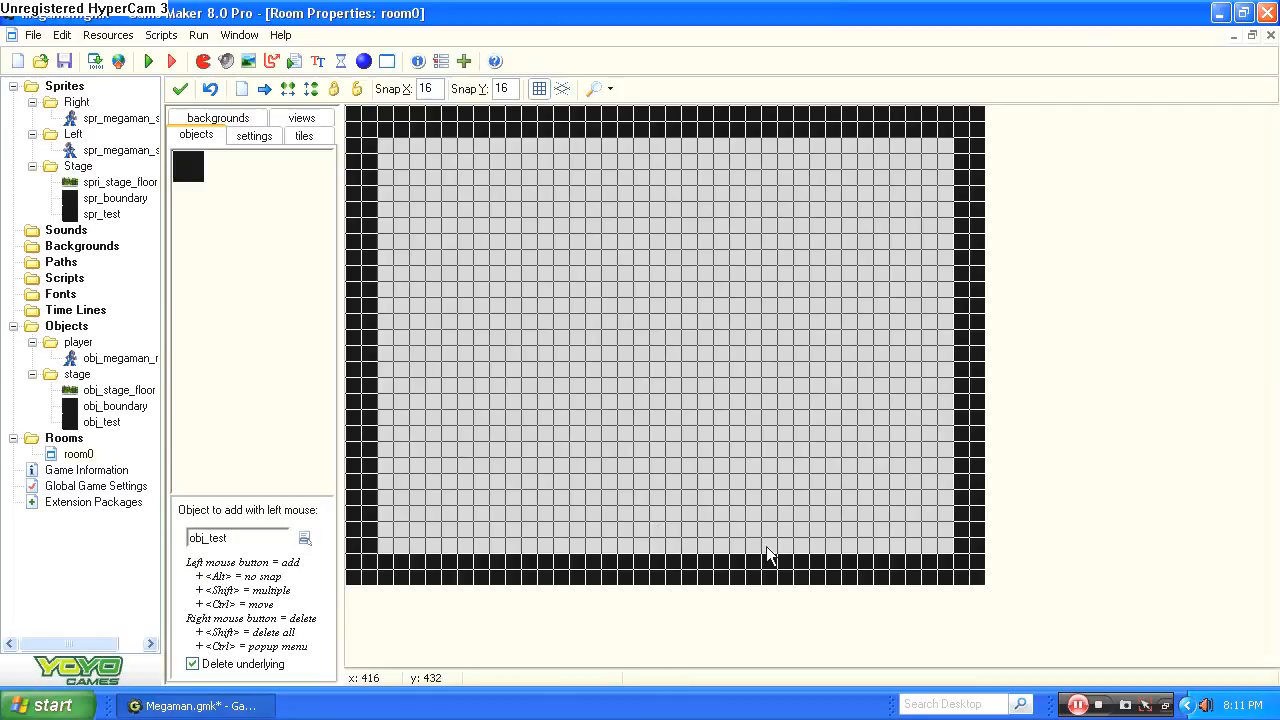
pyautogui.moveTo(766, 552)
pyautogui.keyDown('shift'); pyautogui.mouseDown()
pyautogui.moveTo(770, 520)
pyautogui.moveTo(908, 515)
pyautogui.moveTo(915, 545)
pyautogui.moveTo(806, 543)
pyautogui.moveTo(945, 522)
pyautogui.moveTo(830, 515)
pyautogui.moveTo(814, 502)
pyautogui.moveTo(954, 503)
pyautogui.mouseUp(); pyautogui.keyUp('shift')
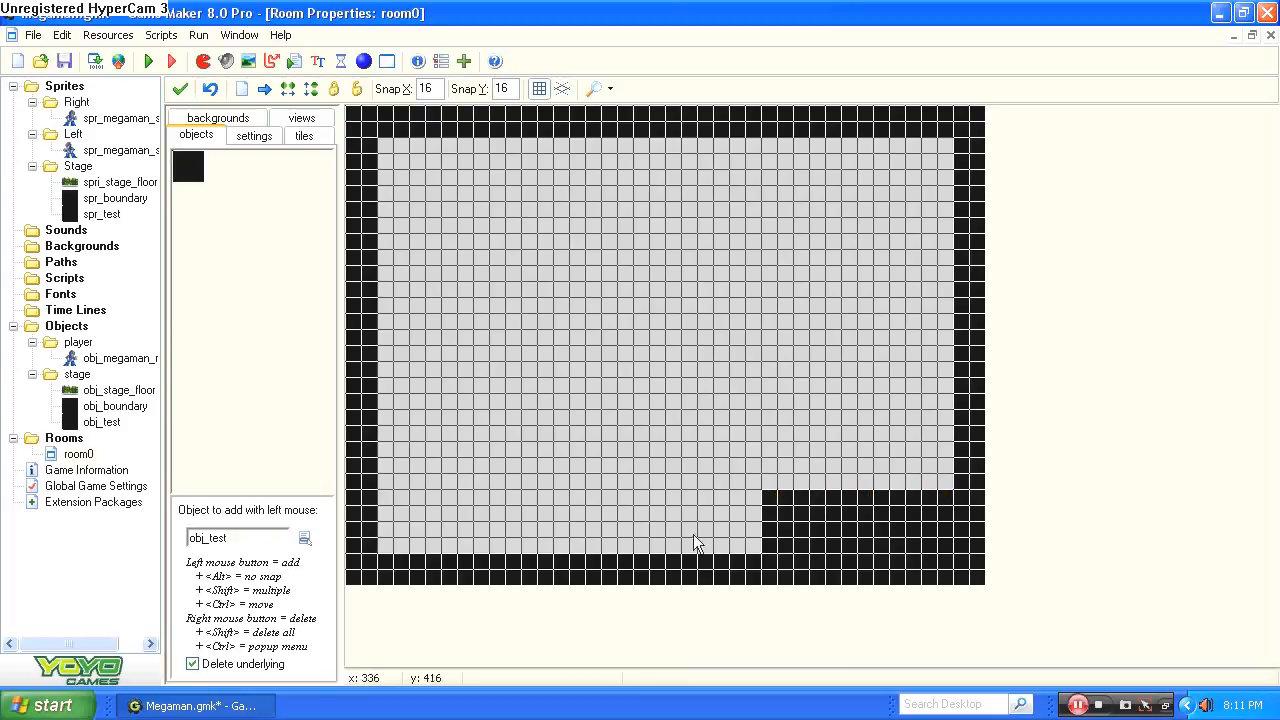
# Place one obj_megaman_r just above the floor near the lower-left corner of room0 and save the room.
pyautogui.click(200, 163)
pyautogui.moveTo(255, 169)
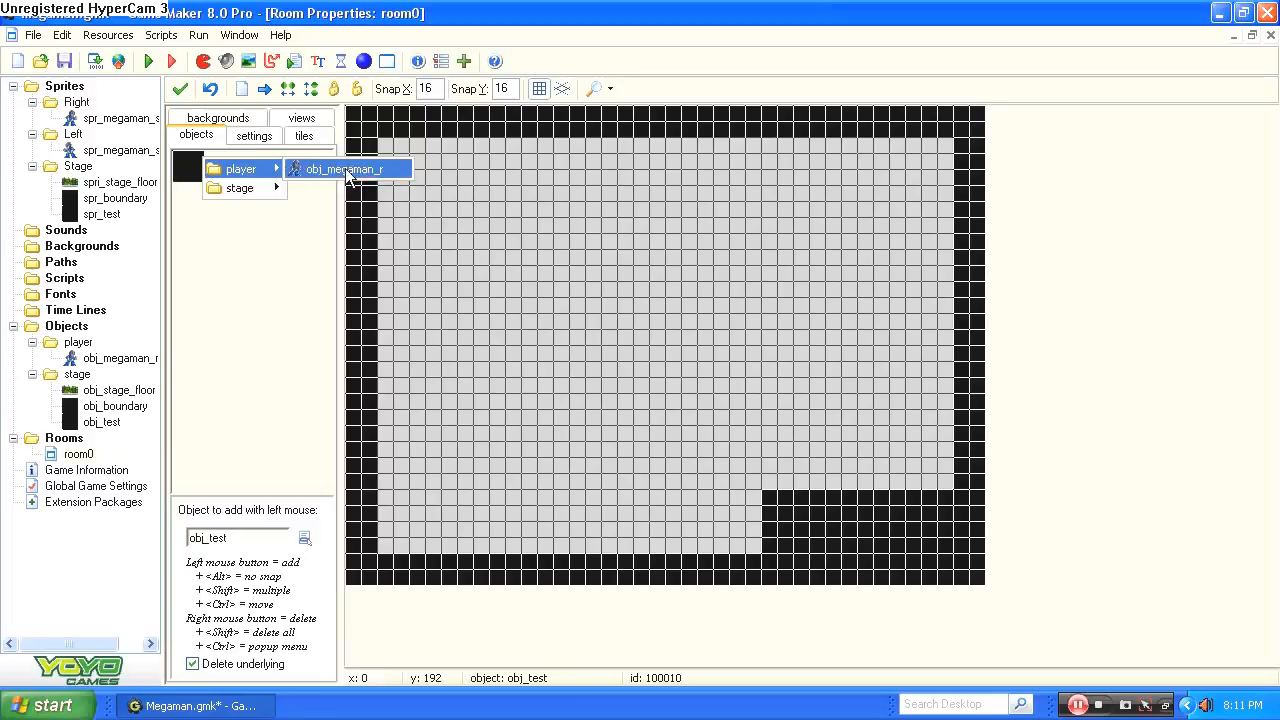
pyautogui.click(345, 170)
pyautogui.click(422, 530)
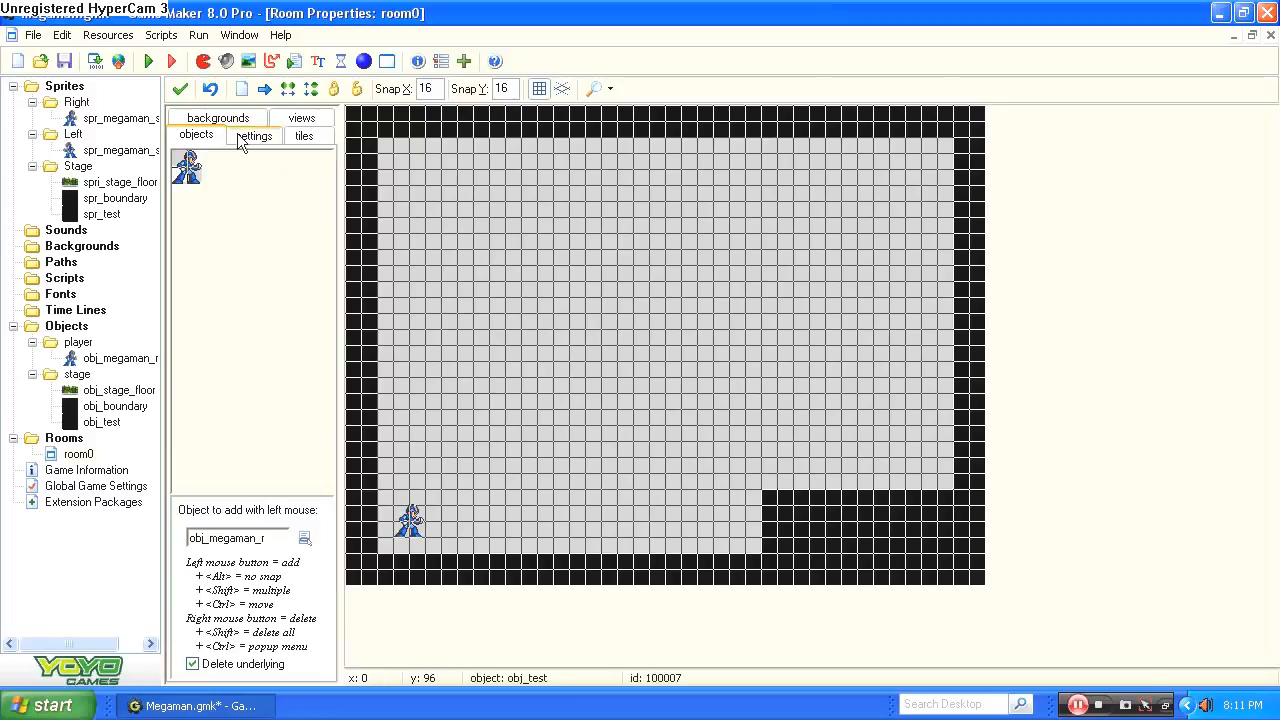
pyautogui.click(182, 90)
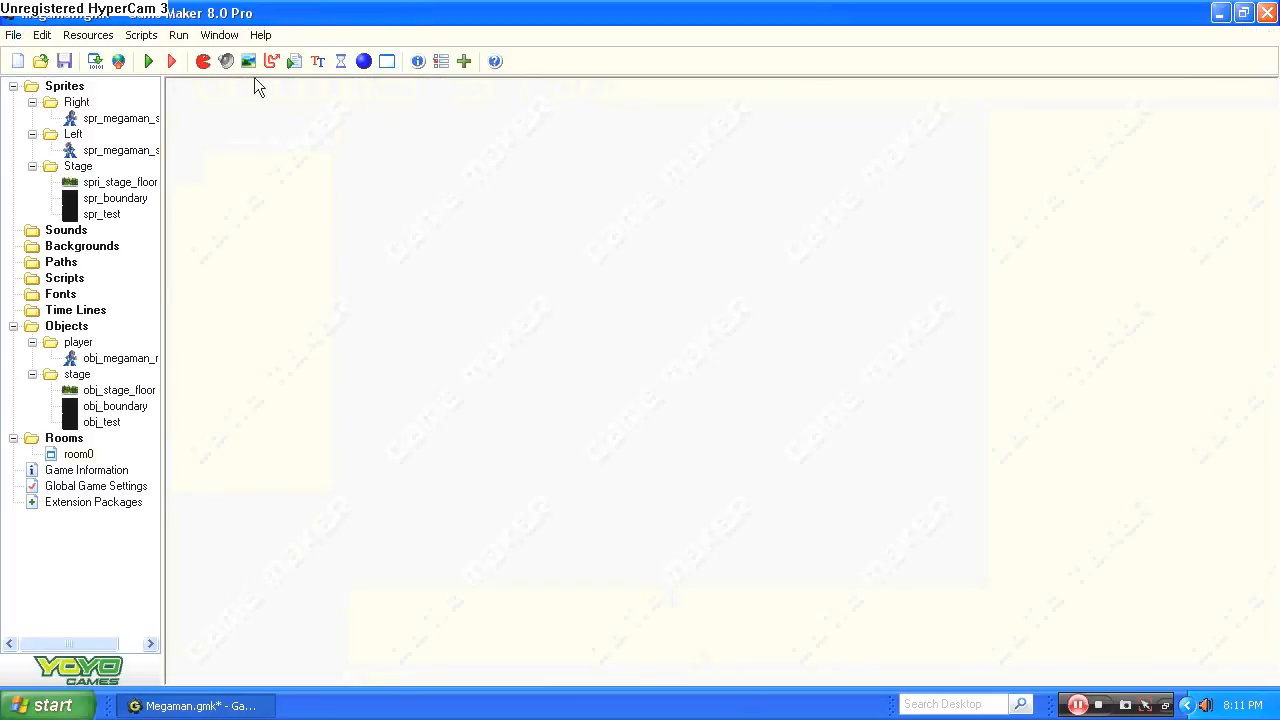
# Run the game, test walking Mega Man right and left between the walls, and quit the test run.
pyautogui.click(147, 61)
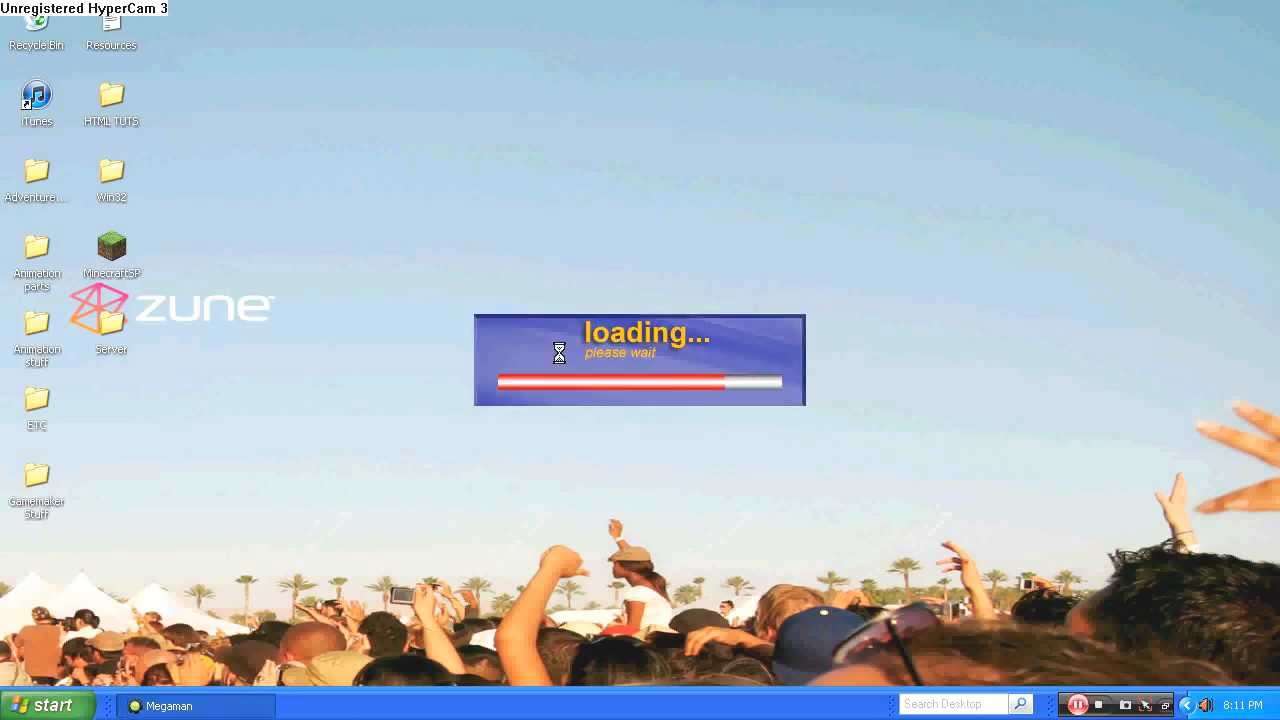
pyautogui.press('Right')
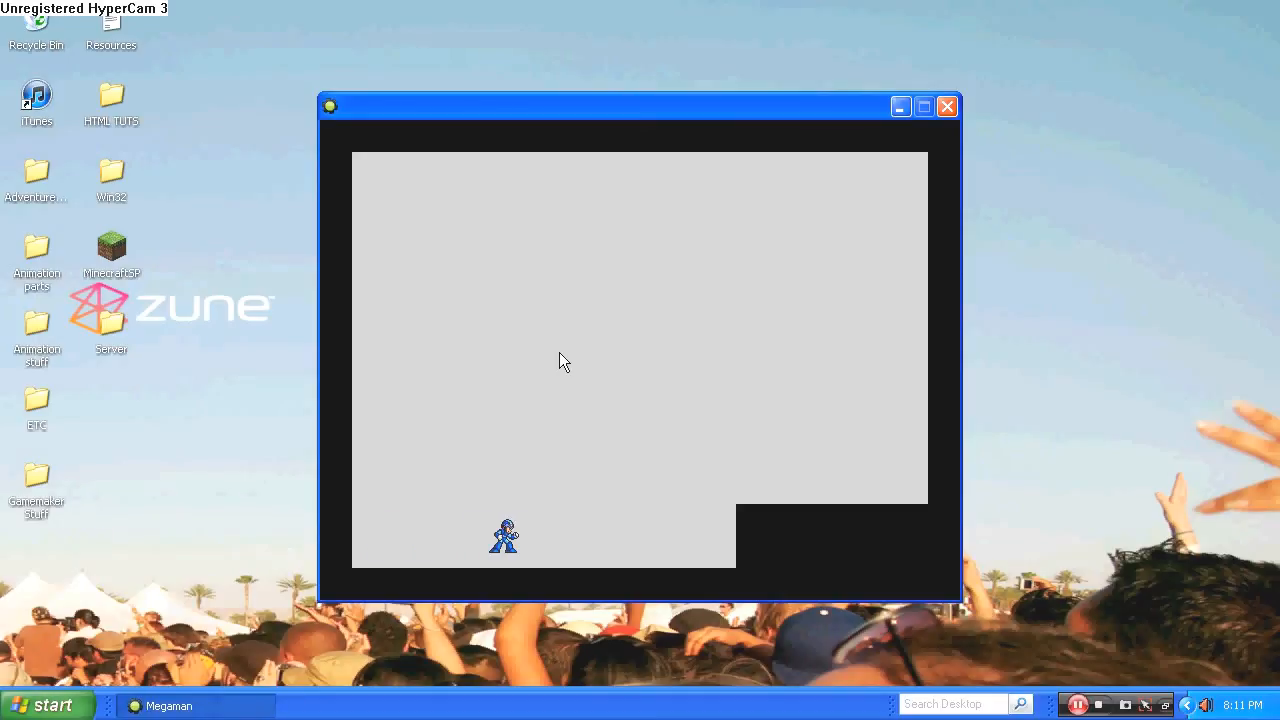
pyautogui.press('Right')
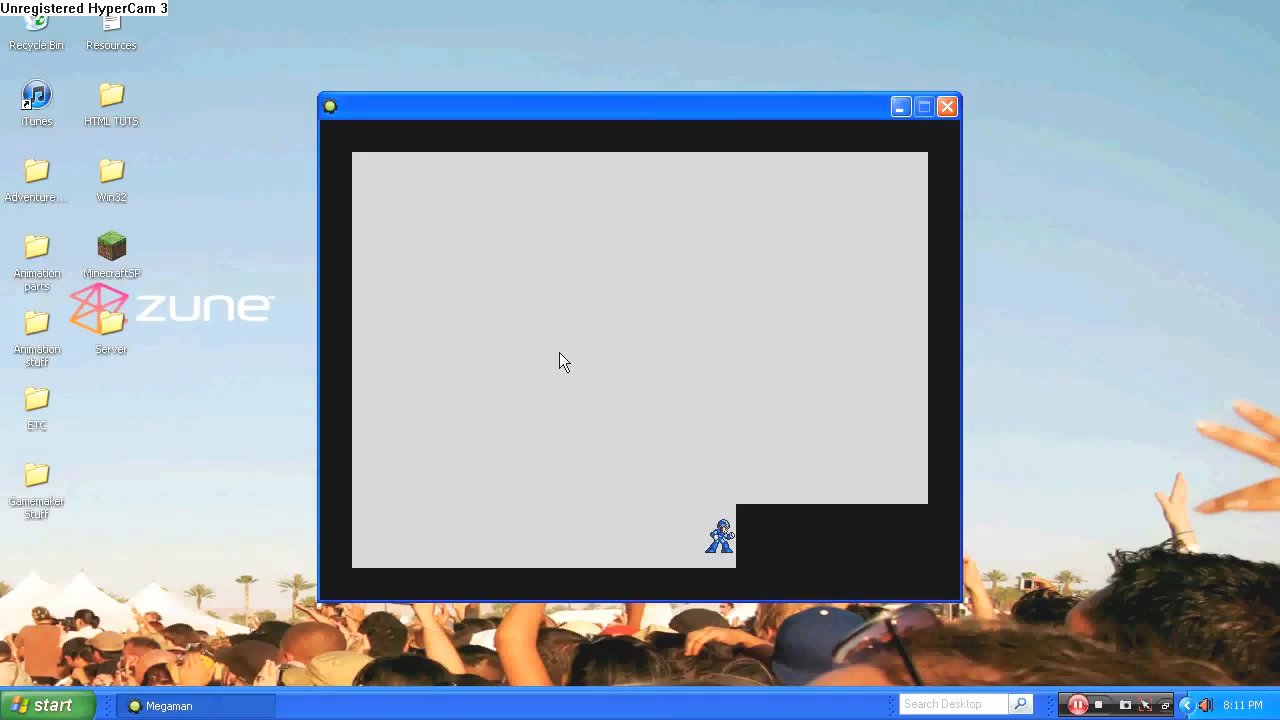
pyautogui.press('Left')
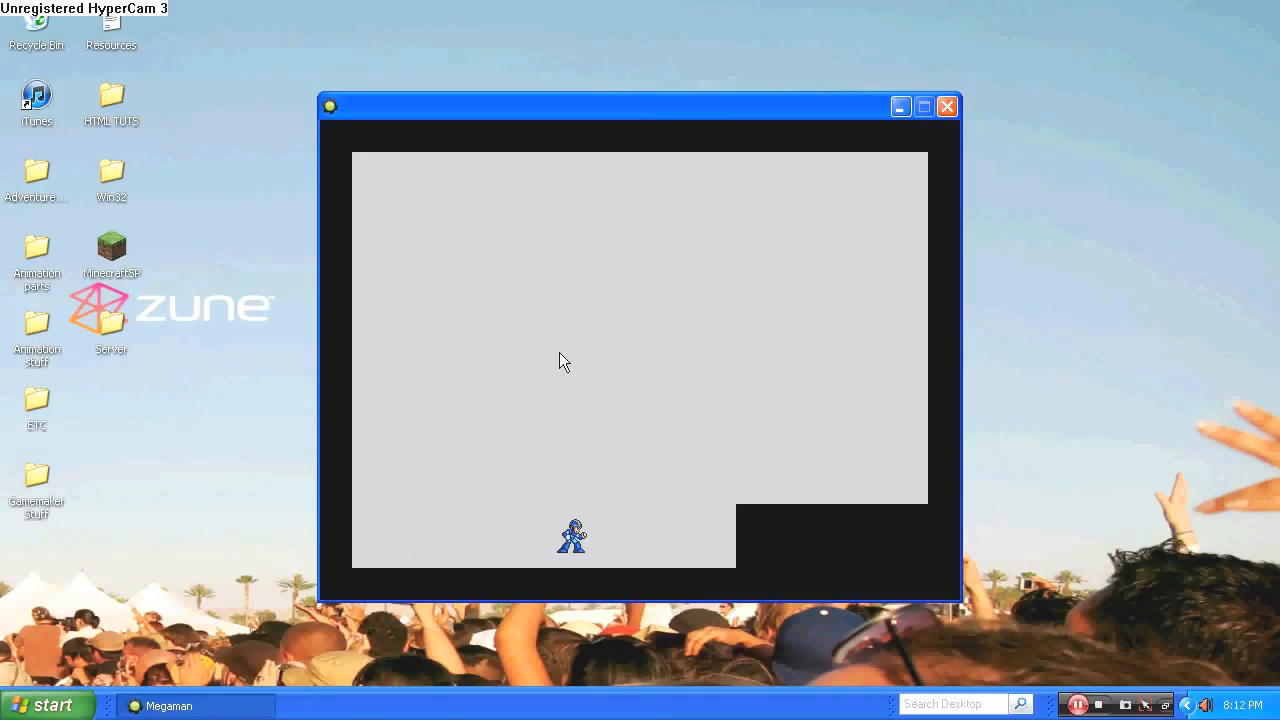
pyautogui.press('Left')
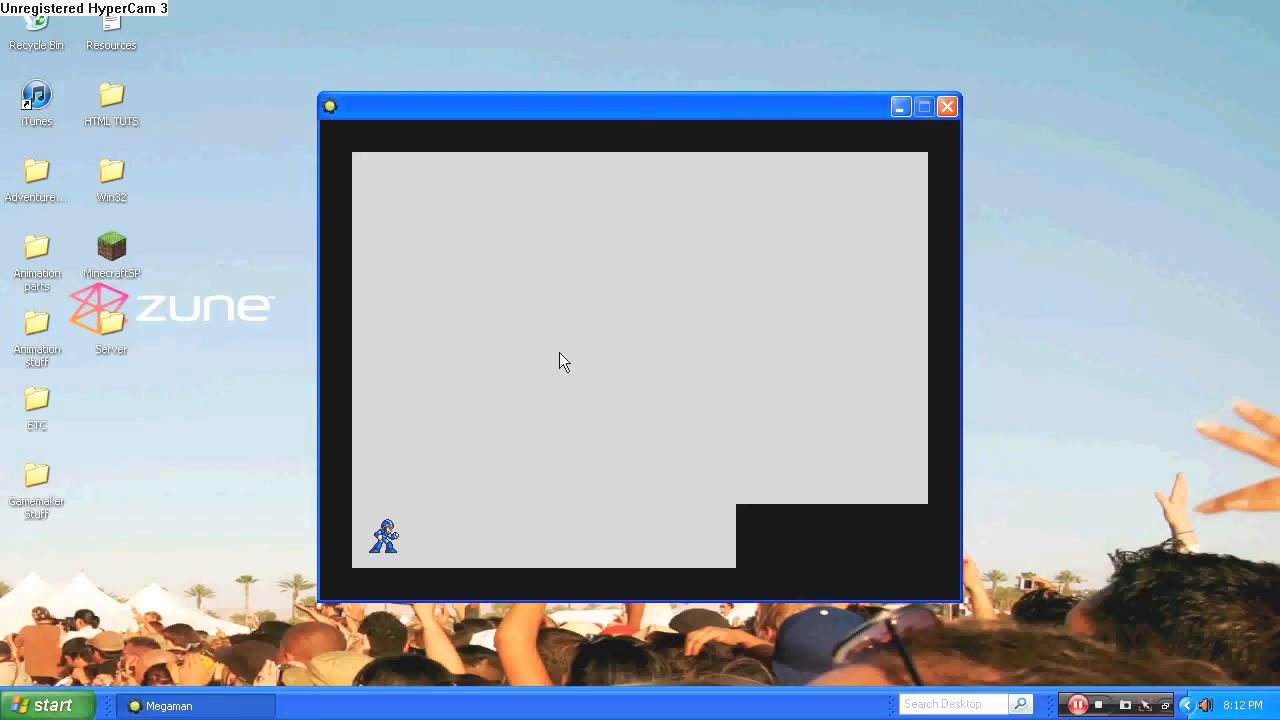
pyautogui.press('Right')
pyautogui.press('Right')
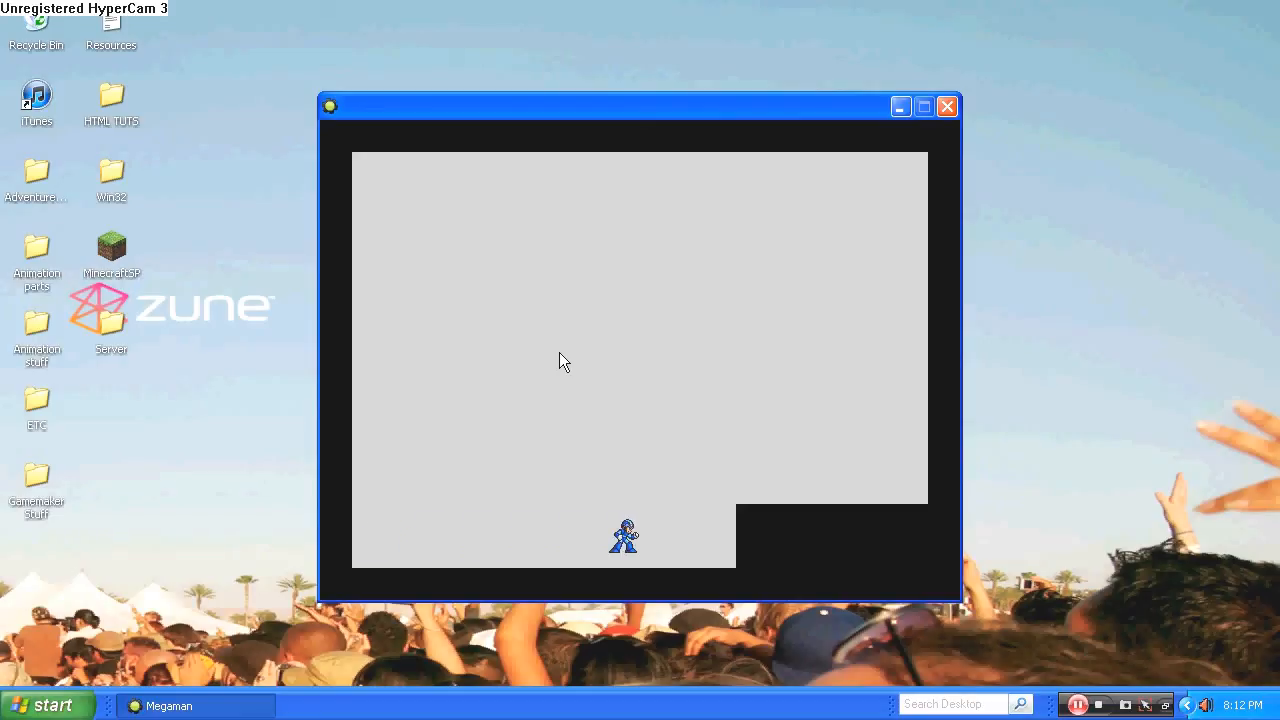
pyautogui.press('Left')
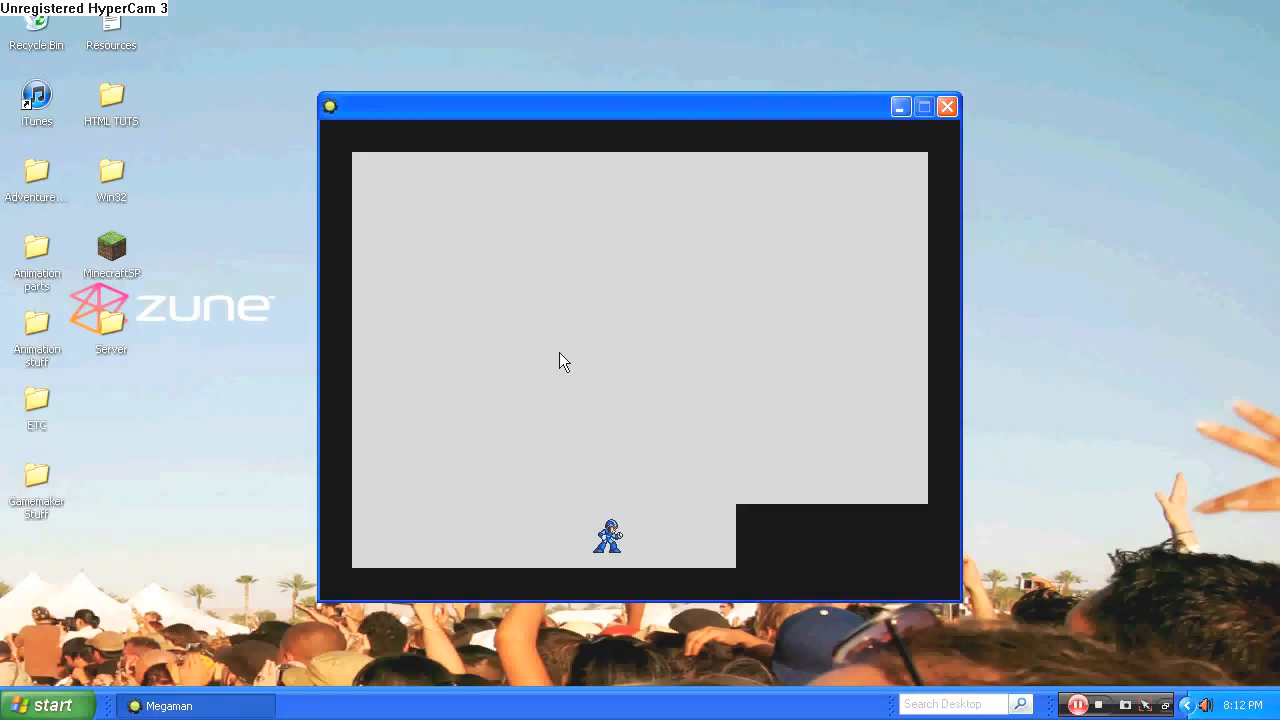
pyautogui.press('Left')
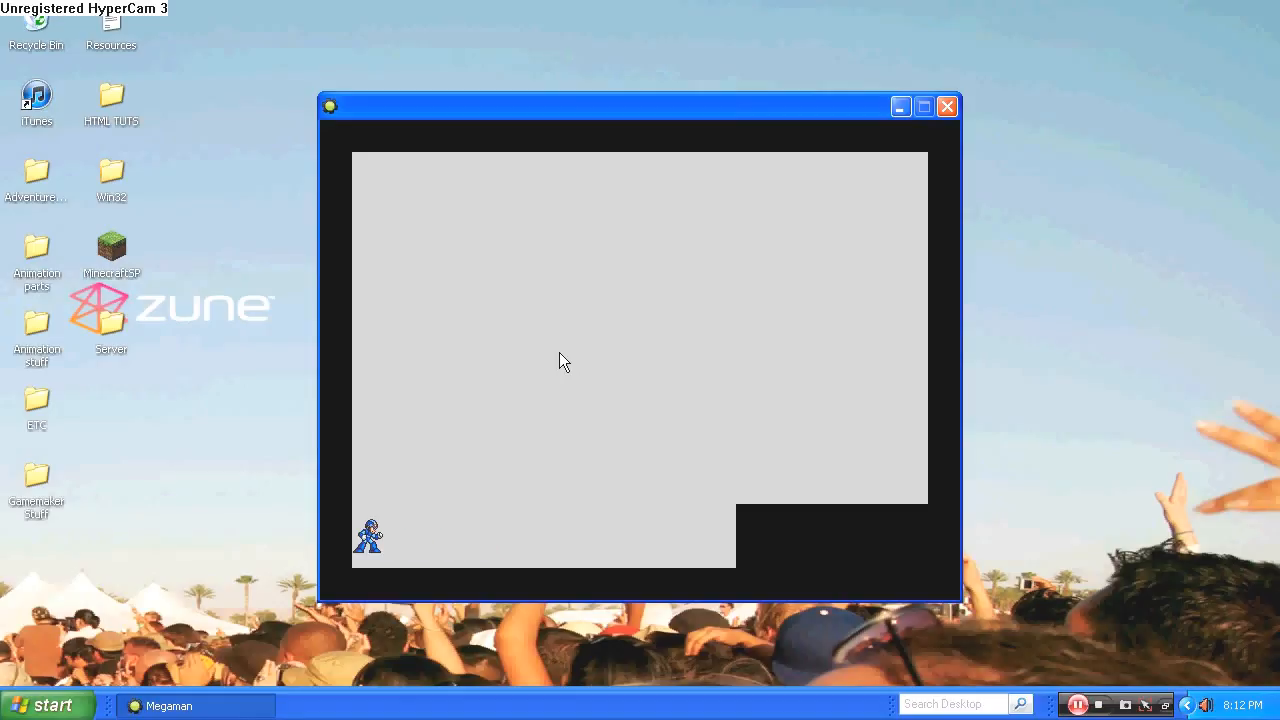
pyautogui.press('Escape')
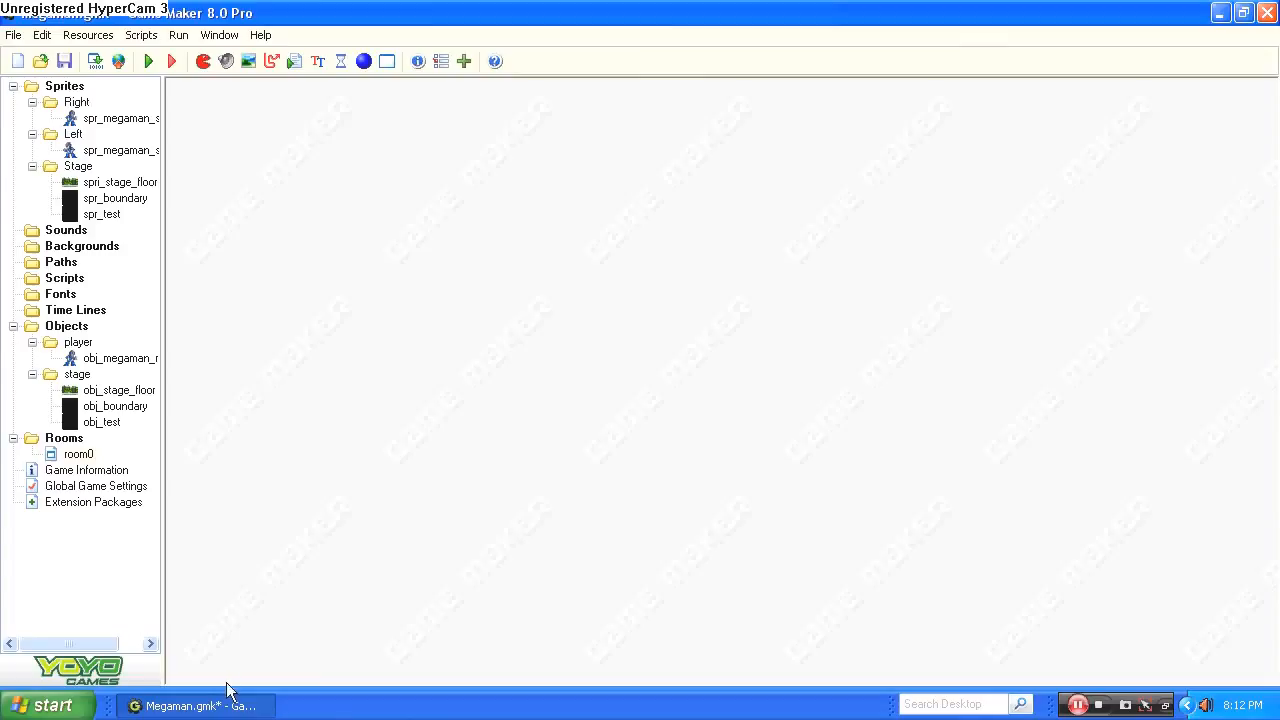
# Add a Step event to obj_megaman_r and start its actions with the comment "Gravity".
pyautogui.doubleClick(122, 358)
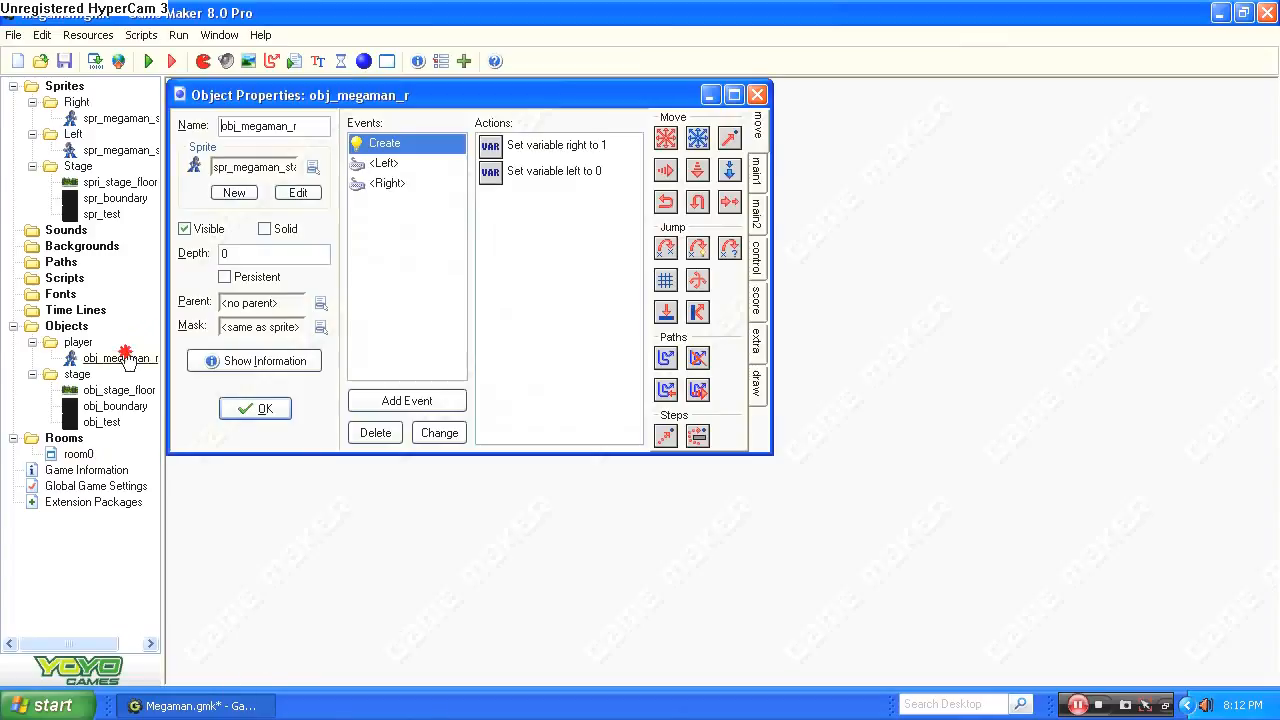
pyautogui.click(459, 398)
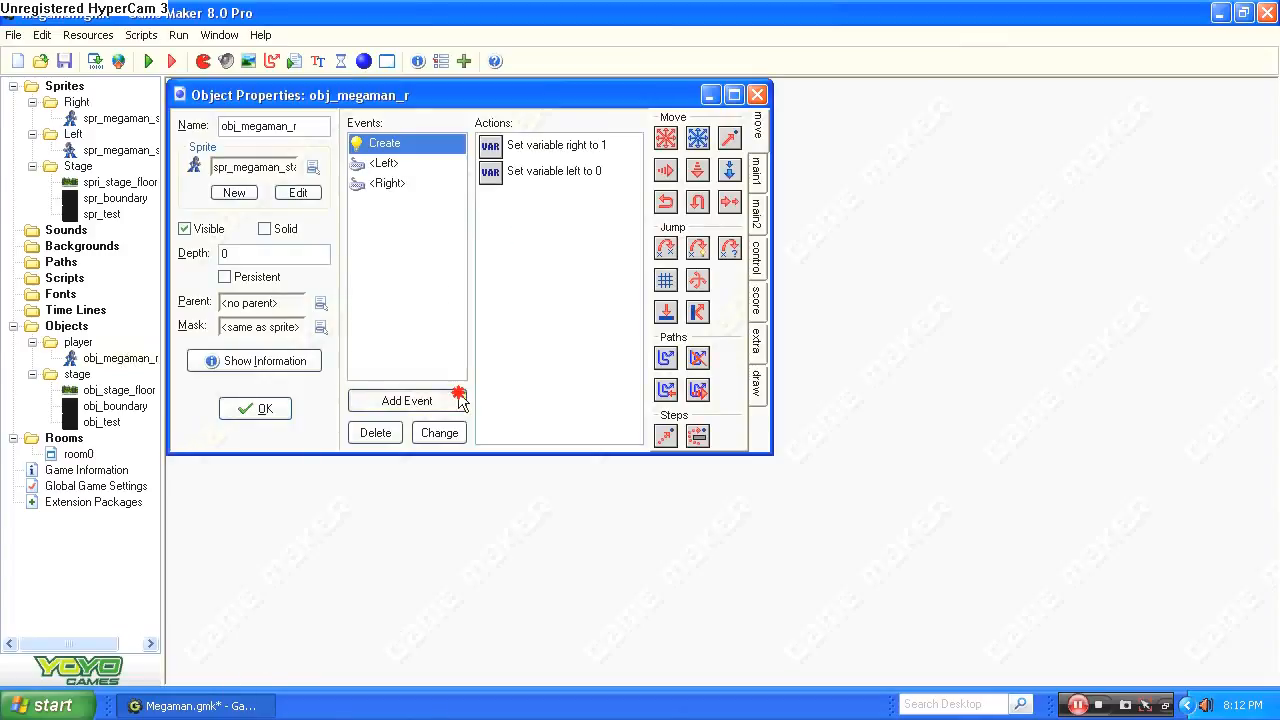
pyautogui.click(608, 366)
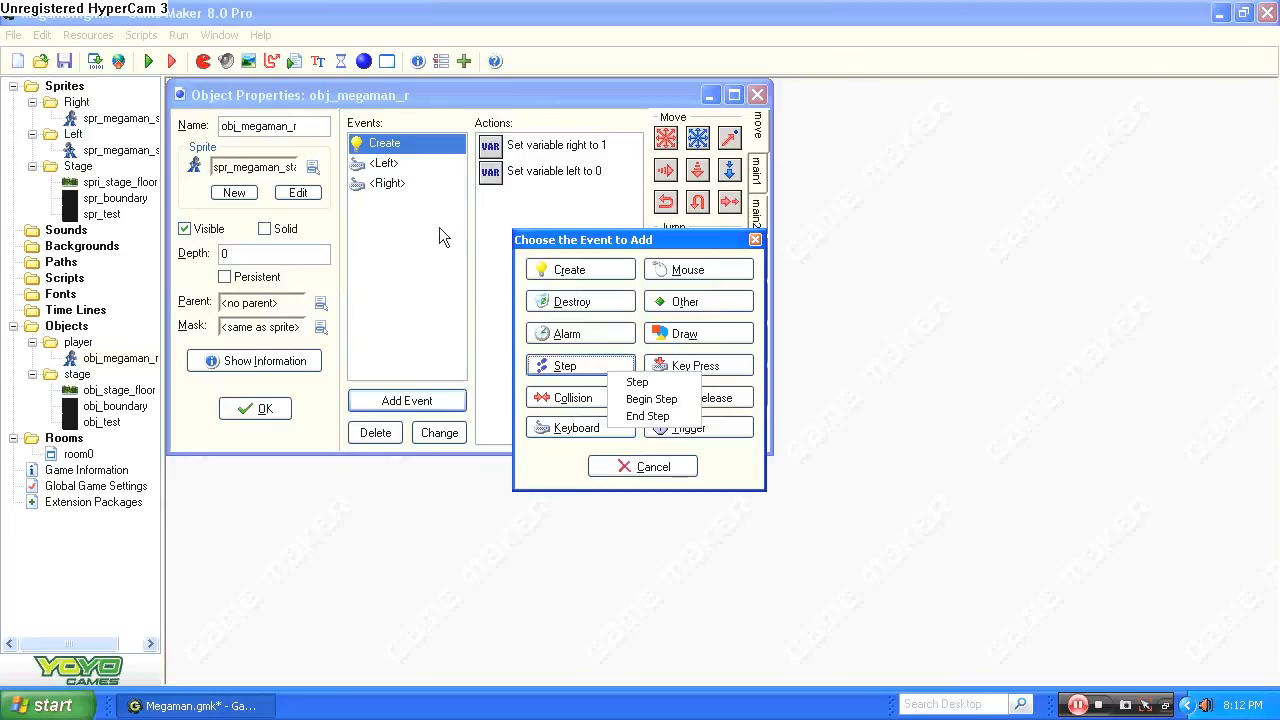
pyautogui.click(637, 382)
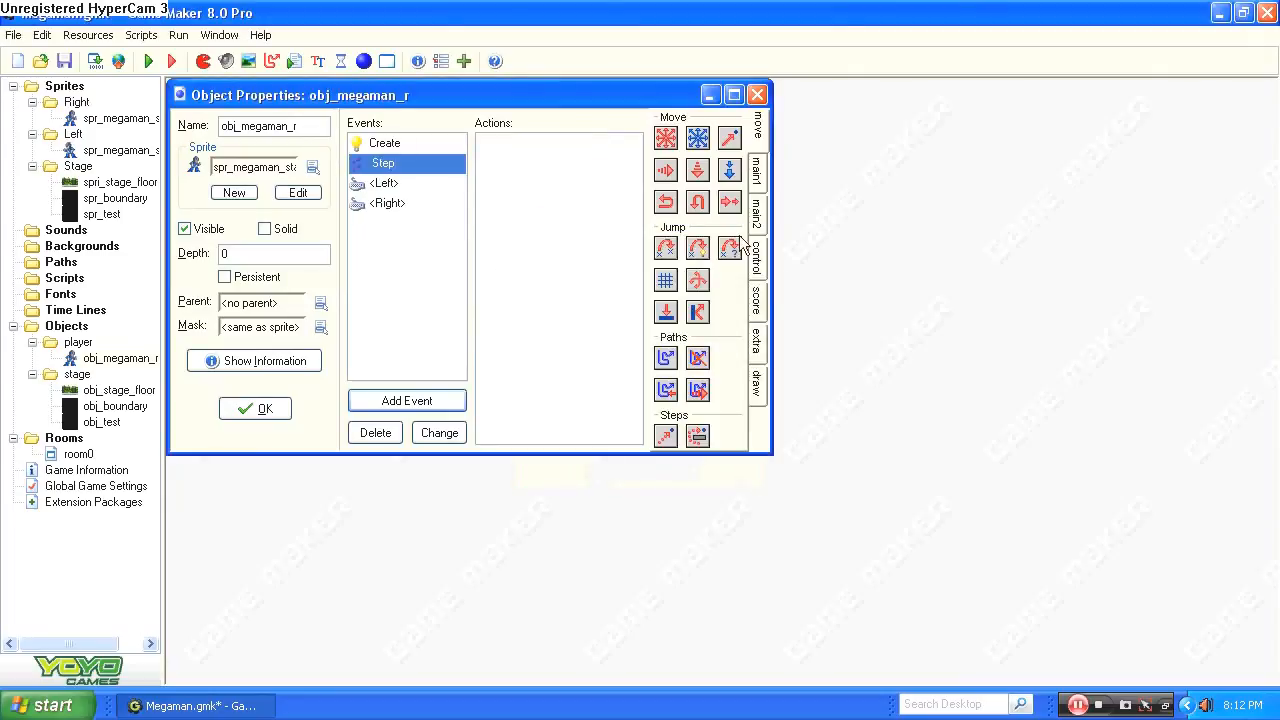
pyautogui.click(765, 259)
pyautogui.moveTo(729, 340); pyautogui.dragTo(518, 220)
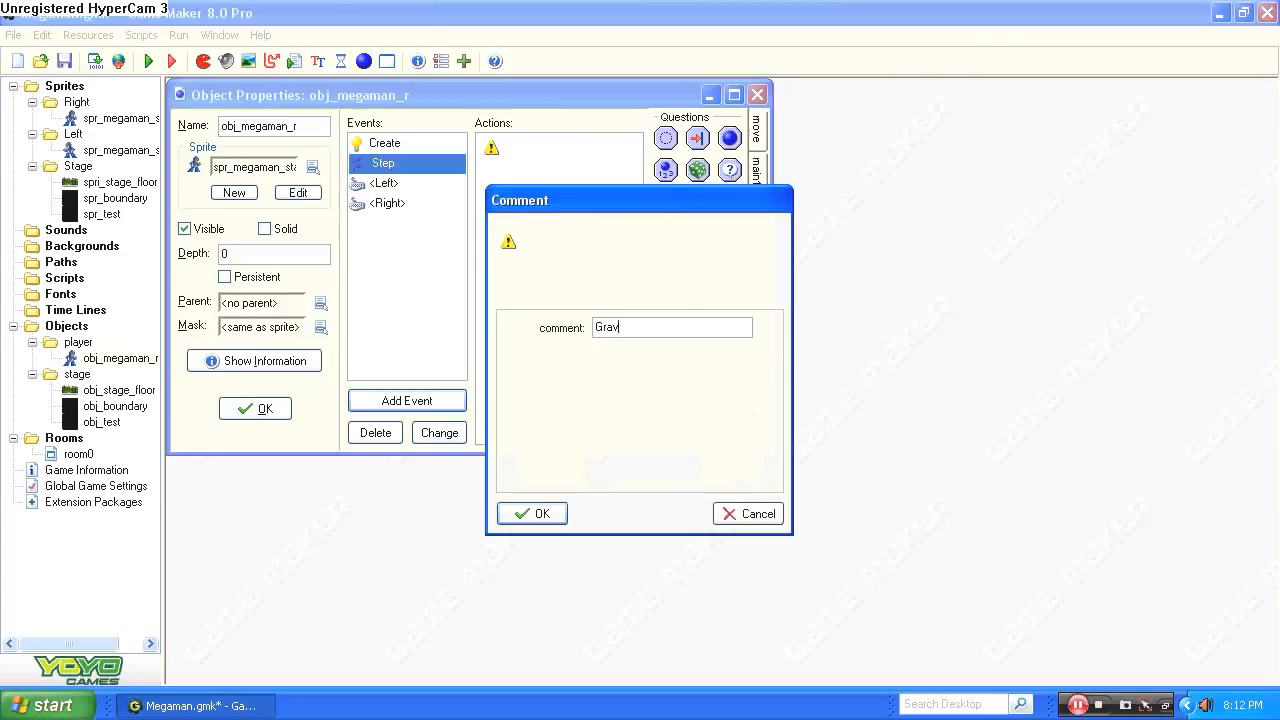
pyautogui.click(556, 514)
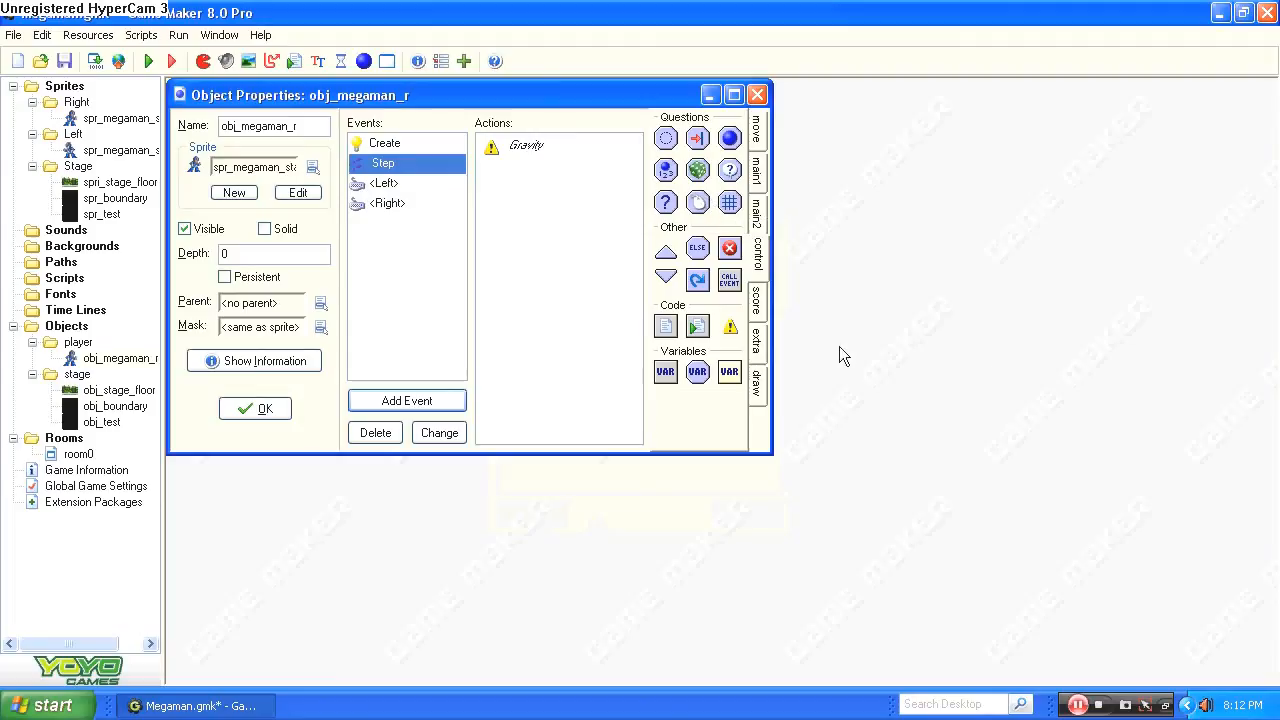
# Add a Check Empty action to the Step event with x 0, y 1, only solid objects and Relative enabled.
pyautogui.moveTo(665, 138); pyautogui.dragTo(630, 172)
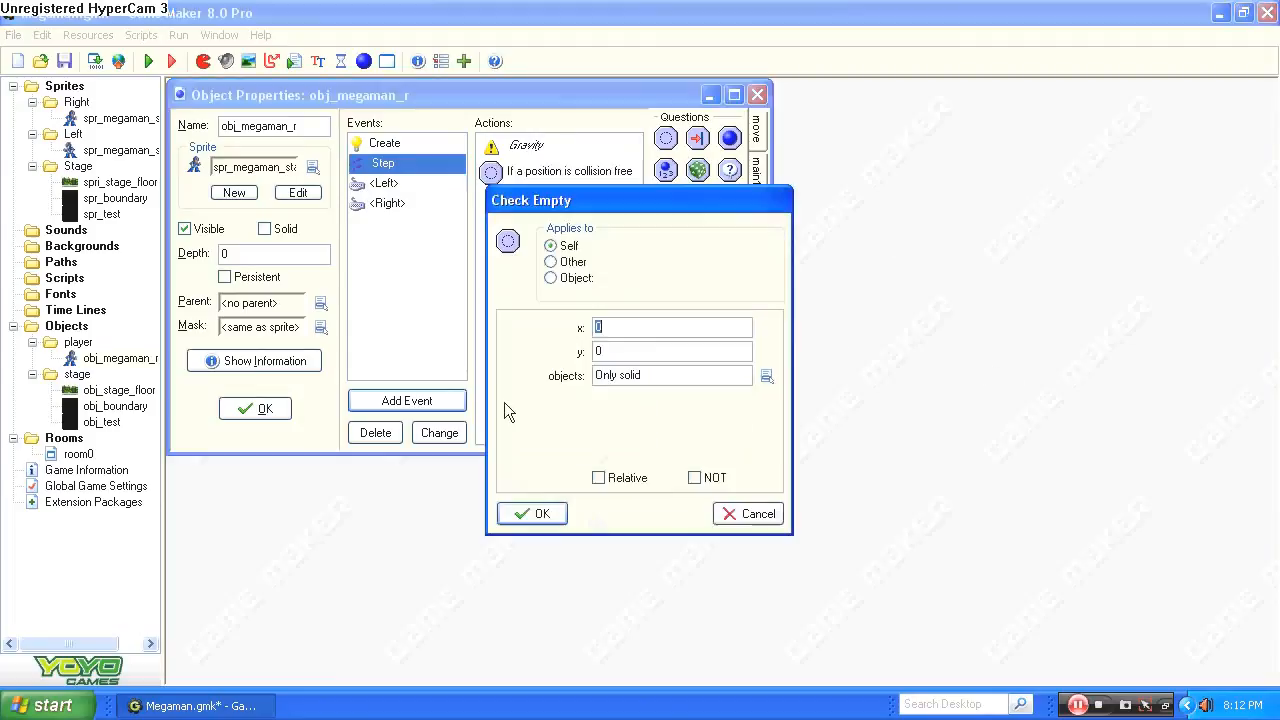
pyautogui.press('Tab')
pyautogui.click(600, 478)
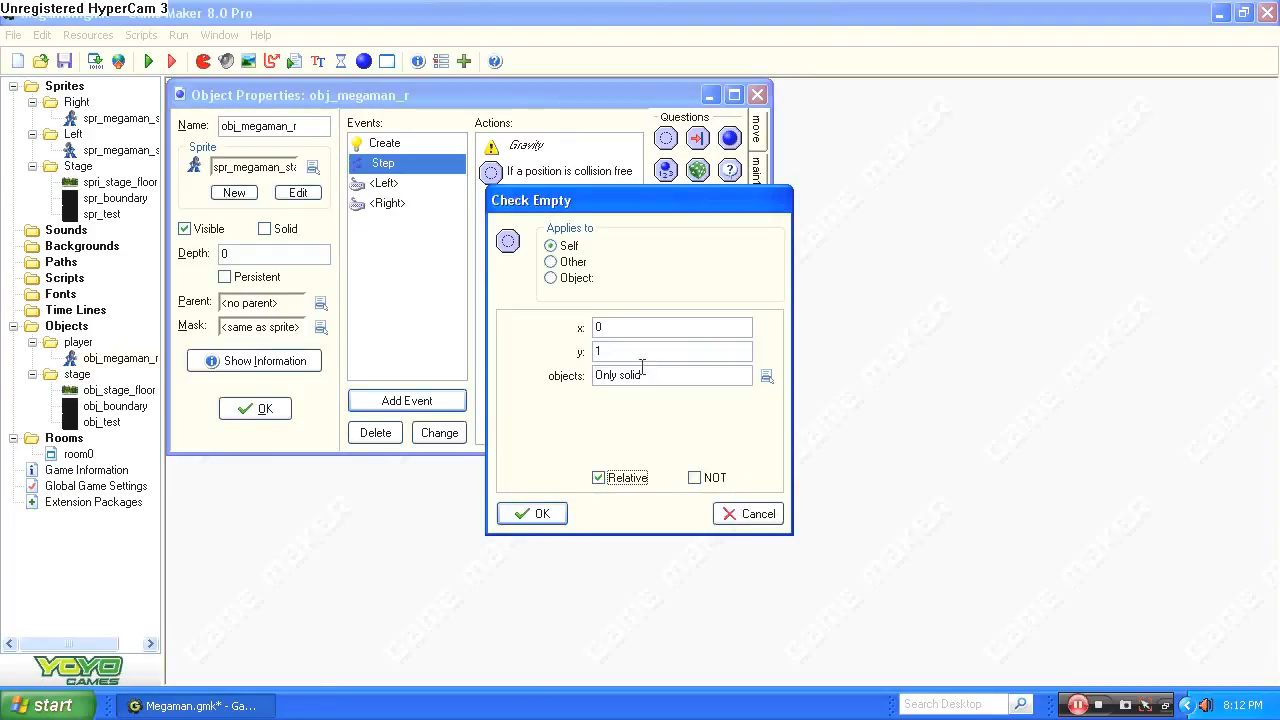
pyautogui.click(541, 515)
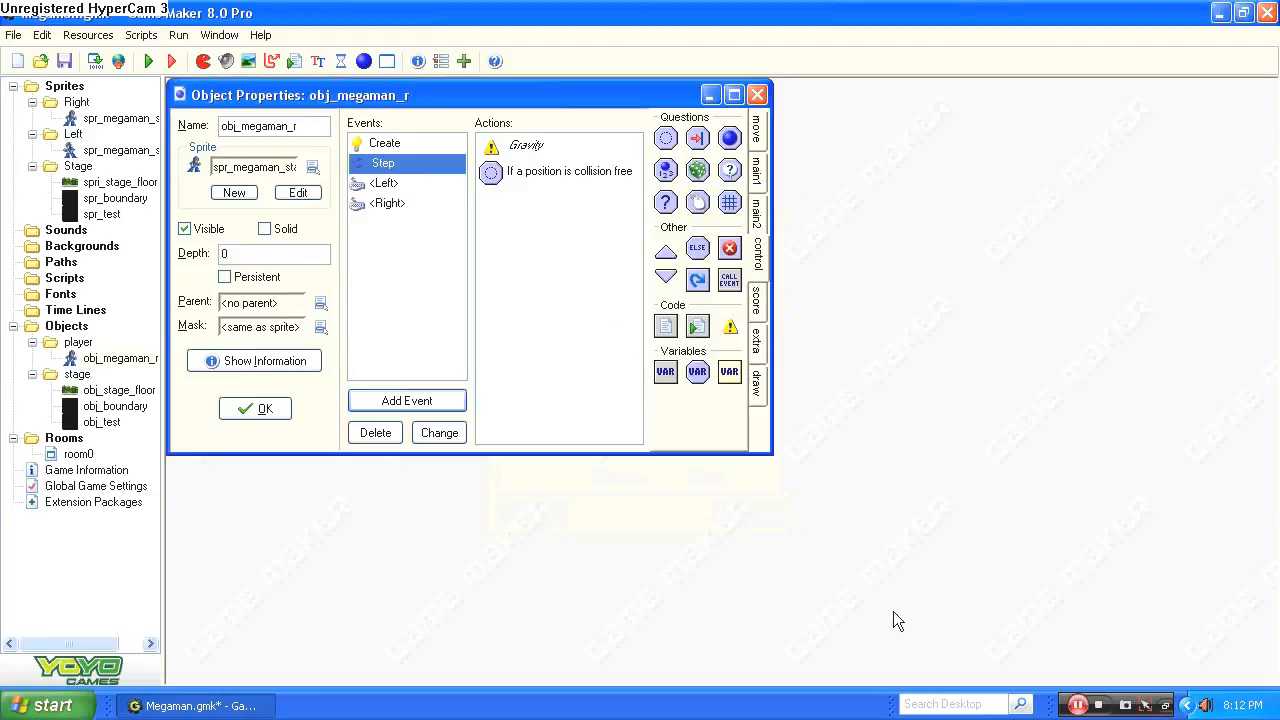
pyautogui.click(423, 185)
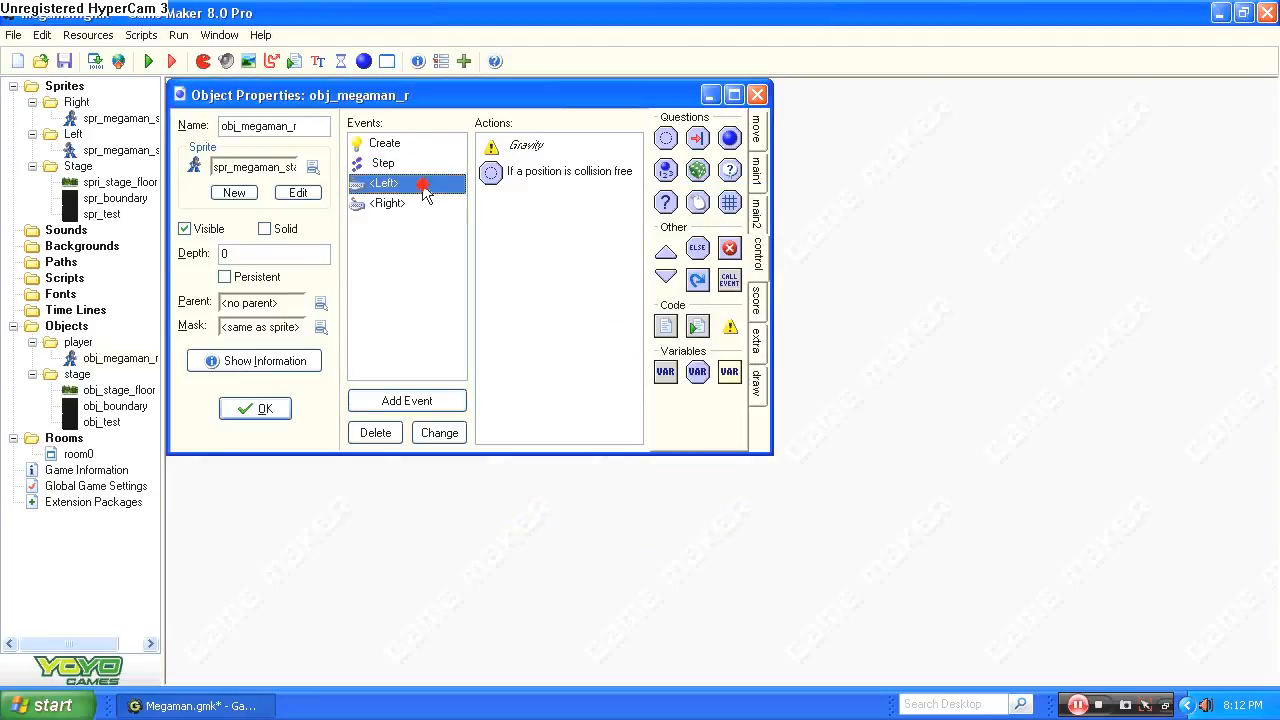
pyautogui.click(397, 202)
pyautogui.click(401, 165)
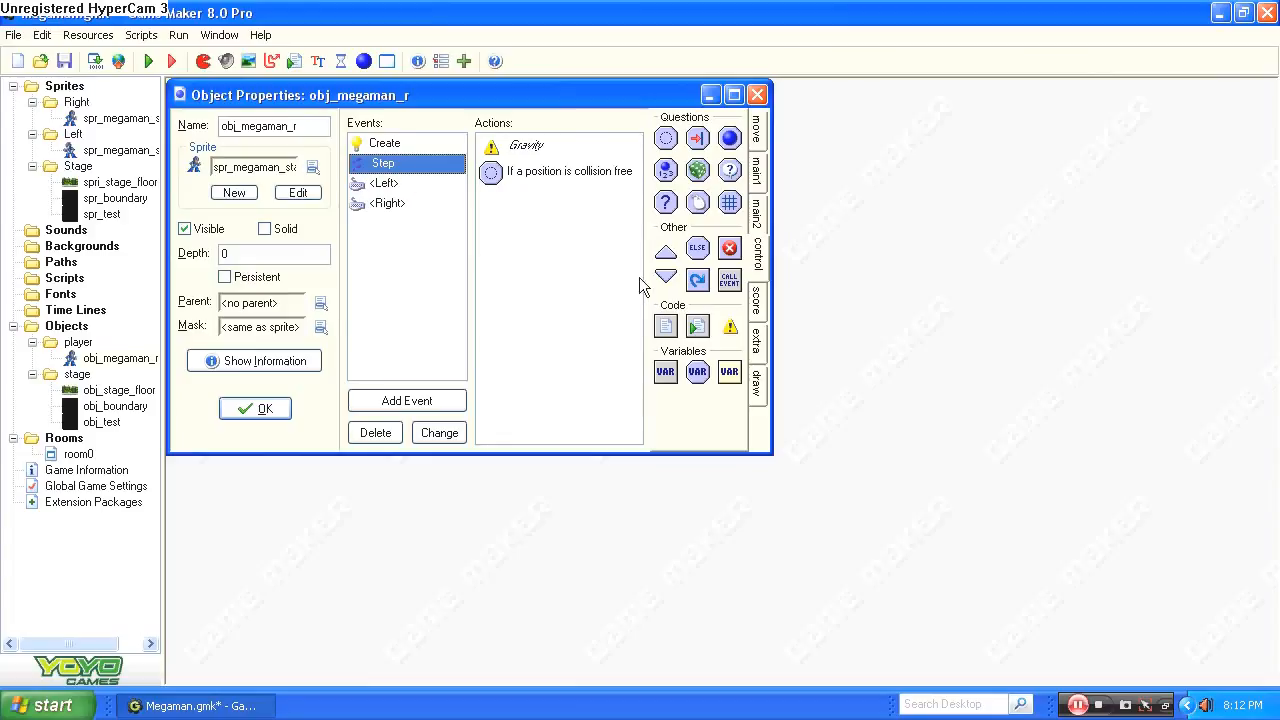
# Add a Set Gravity action with direction 270 below the collision check in the Step event.
pyautogui.click(756, 130)
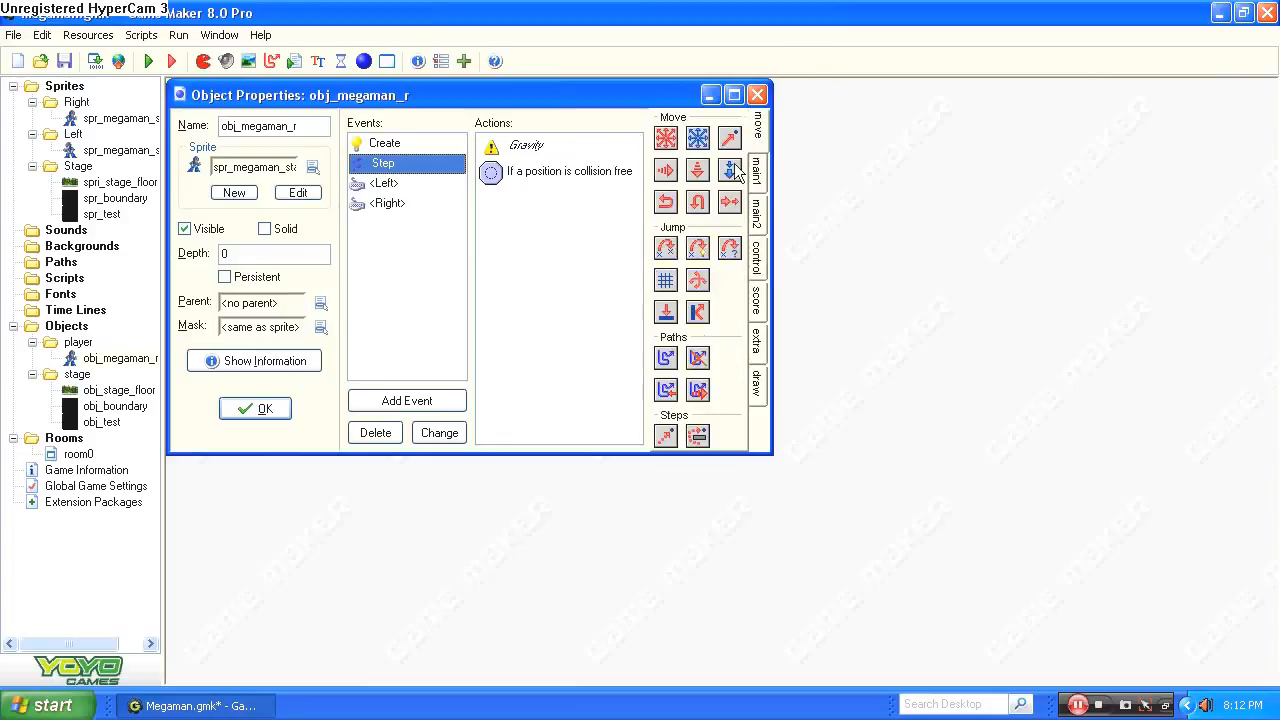
pyautogui.moveTo(731, 171); pyautogui.dragTo(655, 200)
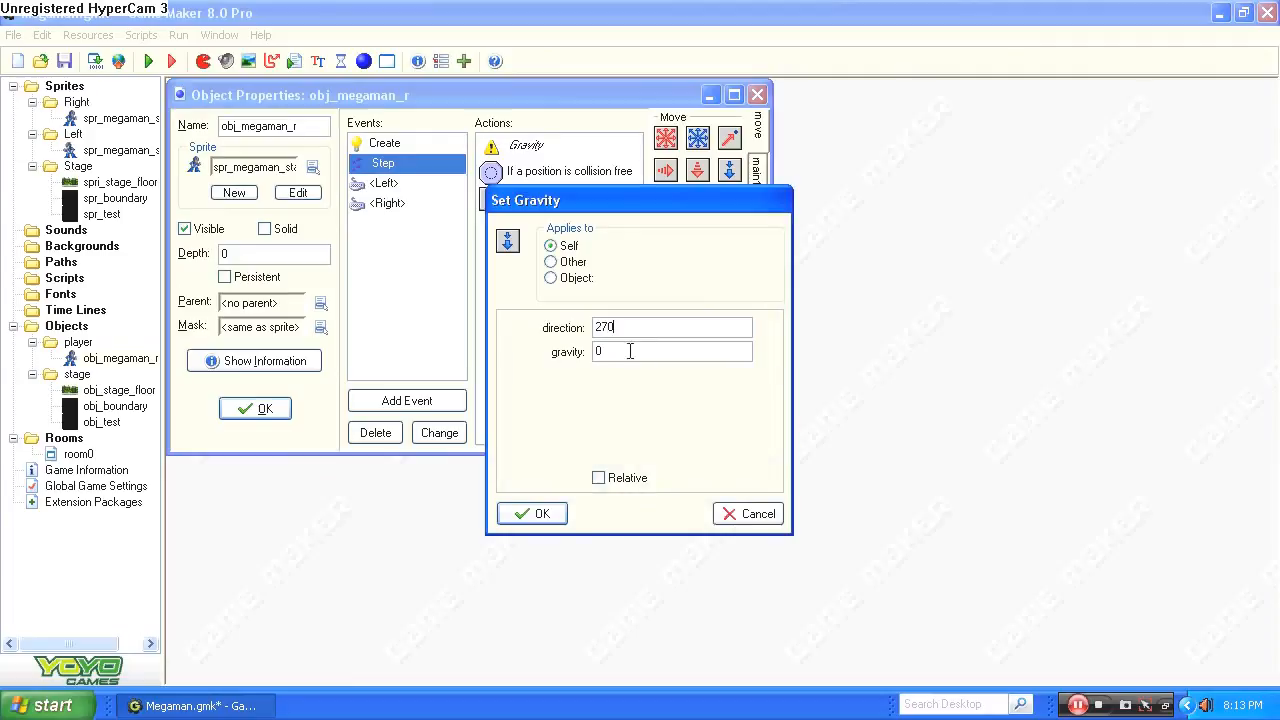
pyautogui.write('270')
pyautogui.press('Tab')
pyautogui.click(535, 513)
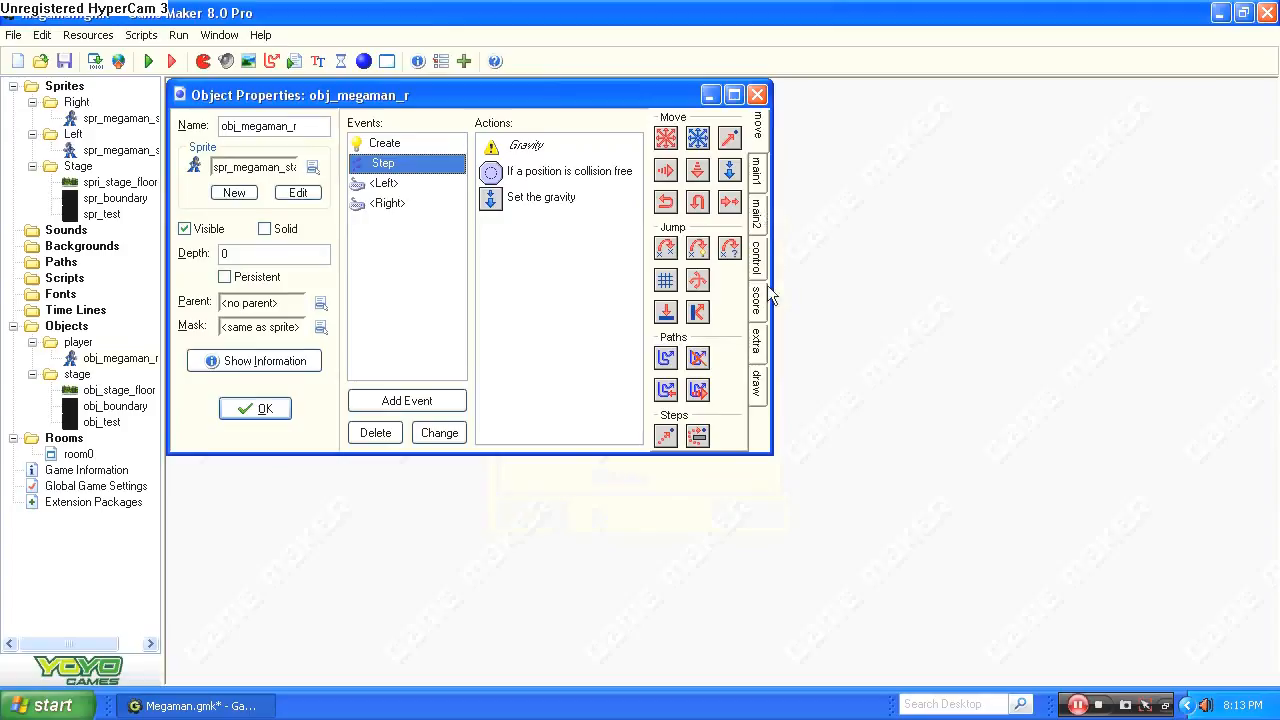
# Add an Else to the Step event, followed by a Set Gravity action with direction 270 and gravity 0.
pyautogui.click(757, 258)
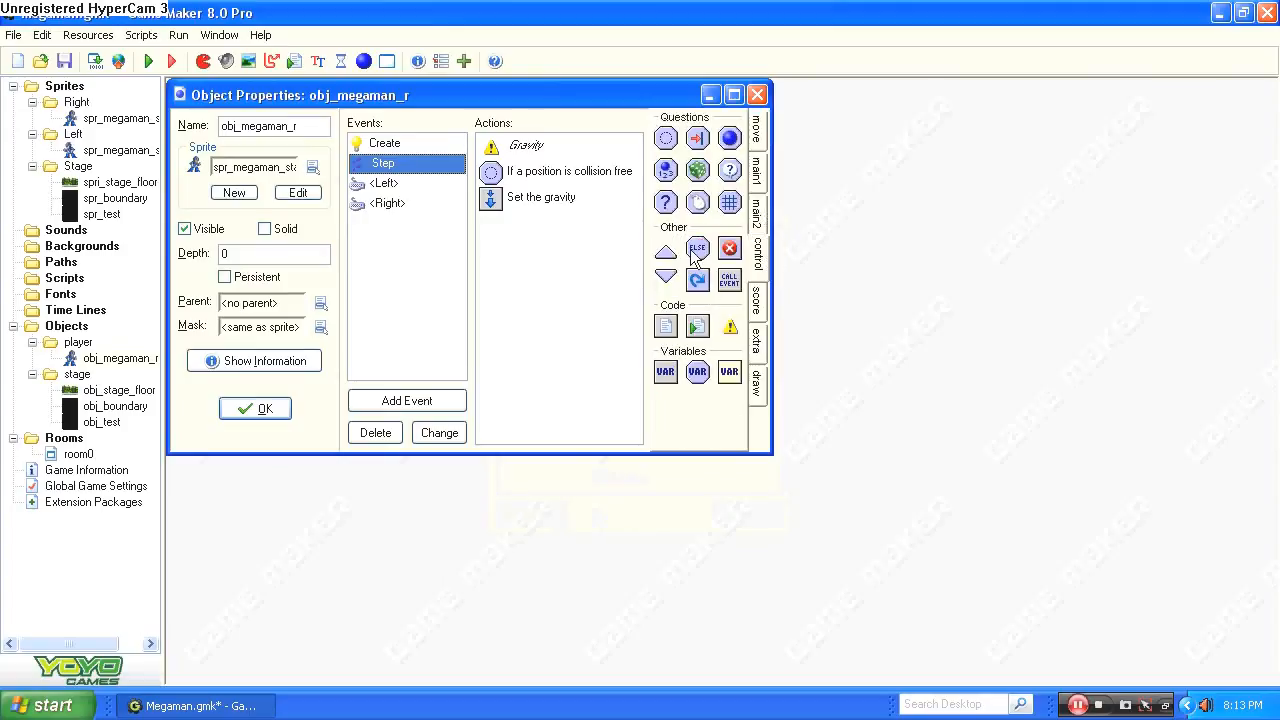
pyautogui.moveTo(695, 253); pyautogui.dragTo(489, 249)
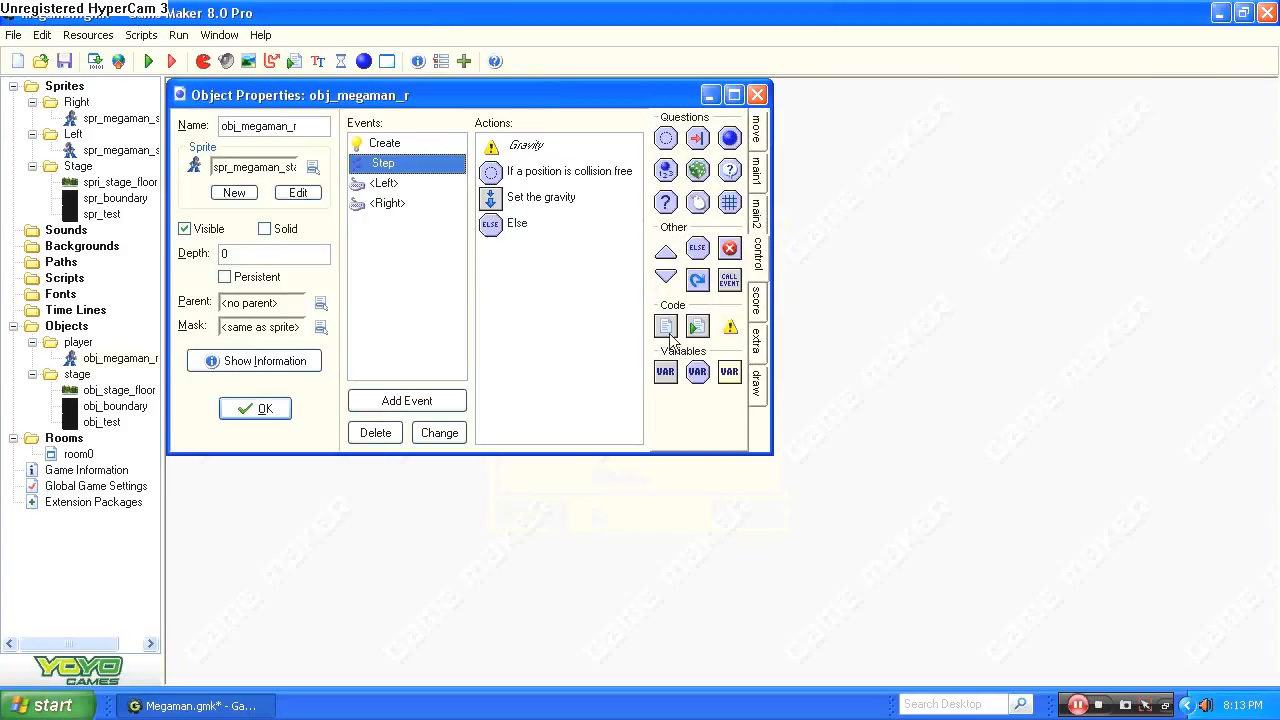
pyautogui.click(758, 168)
pyautogui.moveTo(730, 172); pyautogui.dragTo(570, 247)
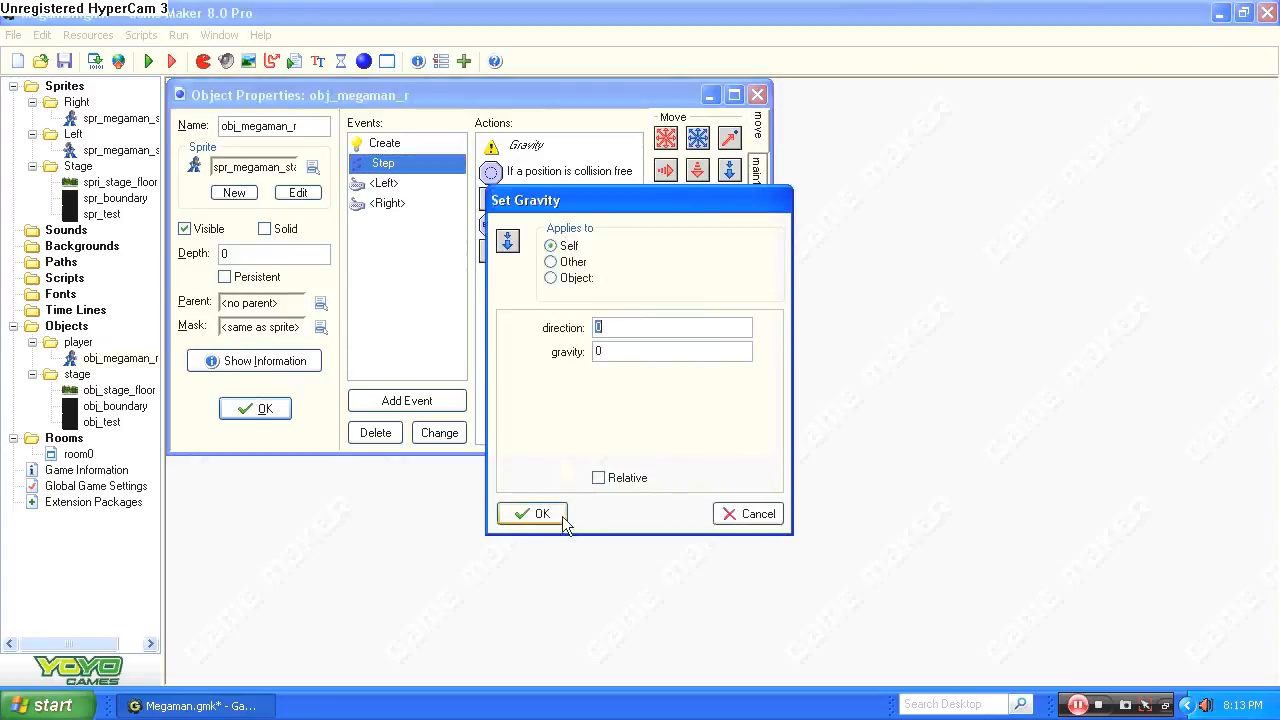
pyautogui.write('27')
pyautogui.click(535, 513)
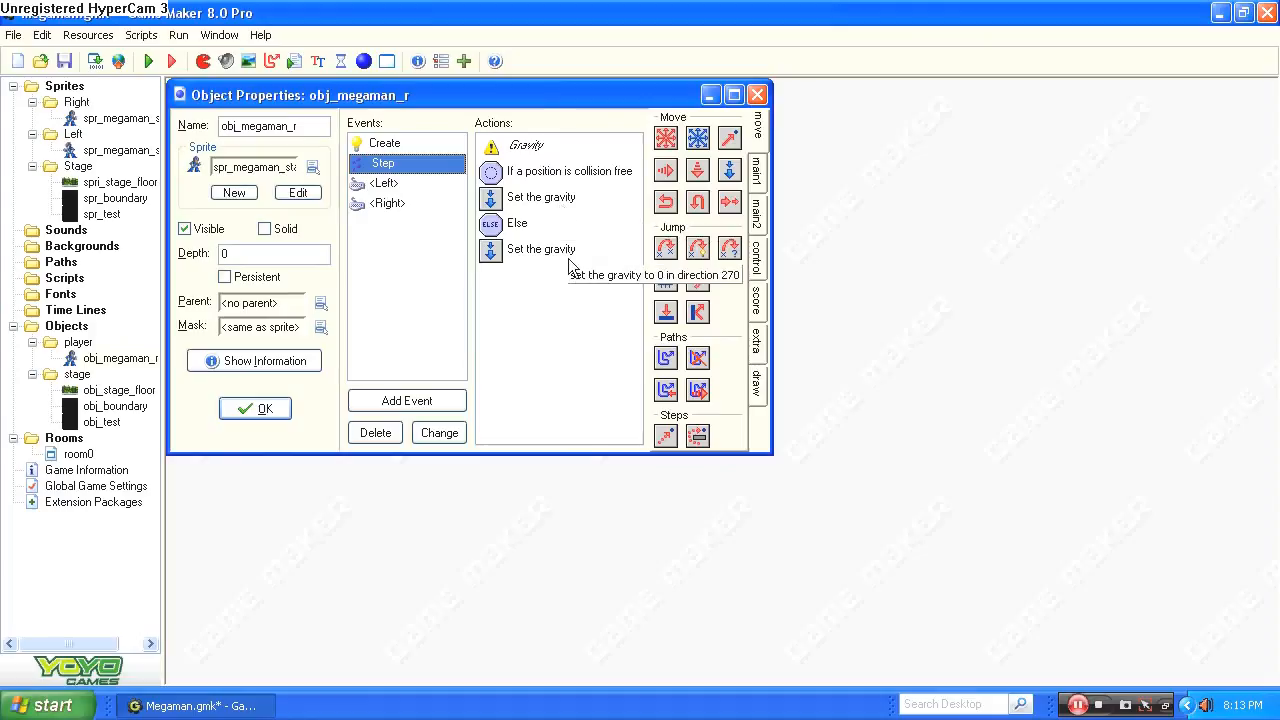
pyautogui.click(437, 401)
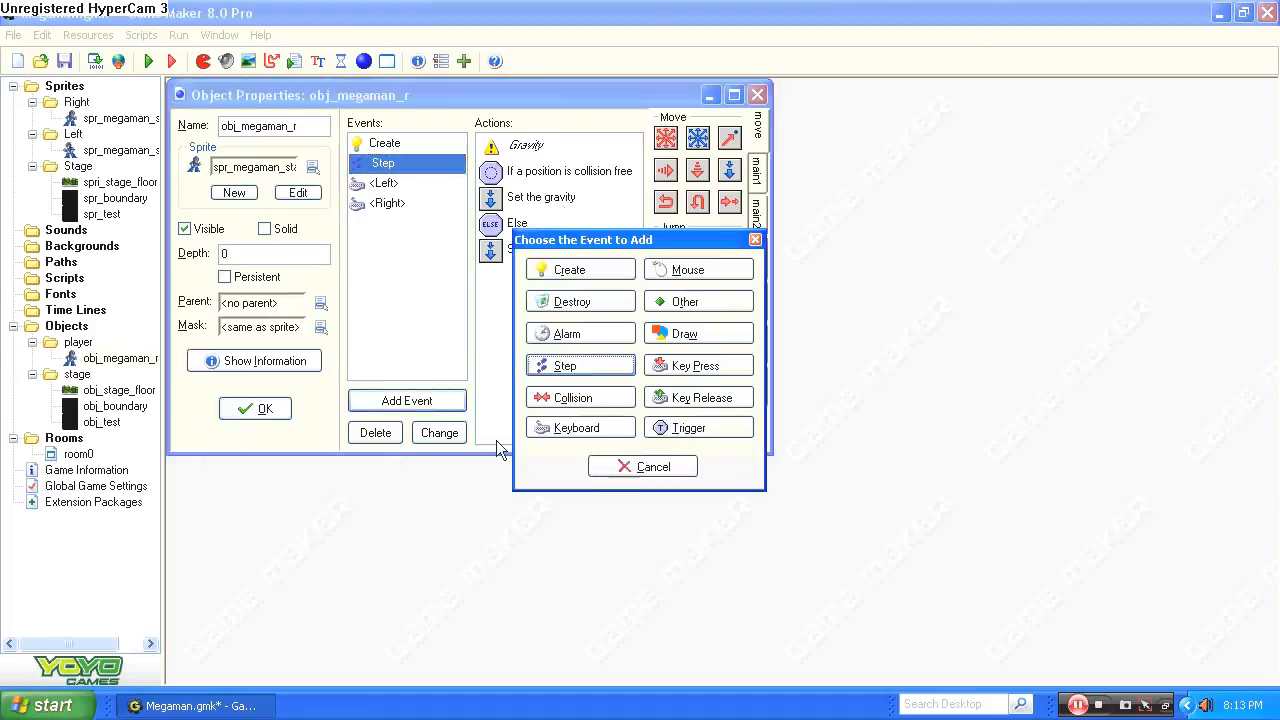
pyautogui.click(580, 398)
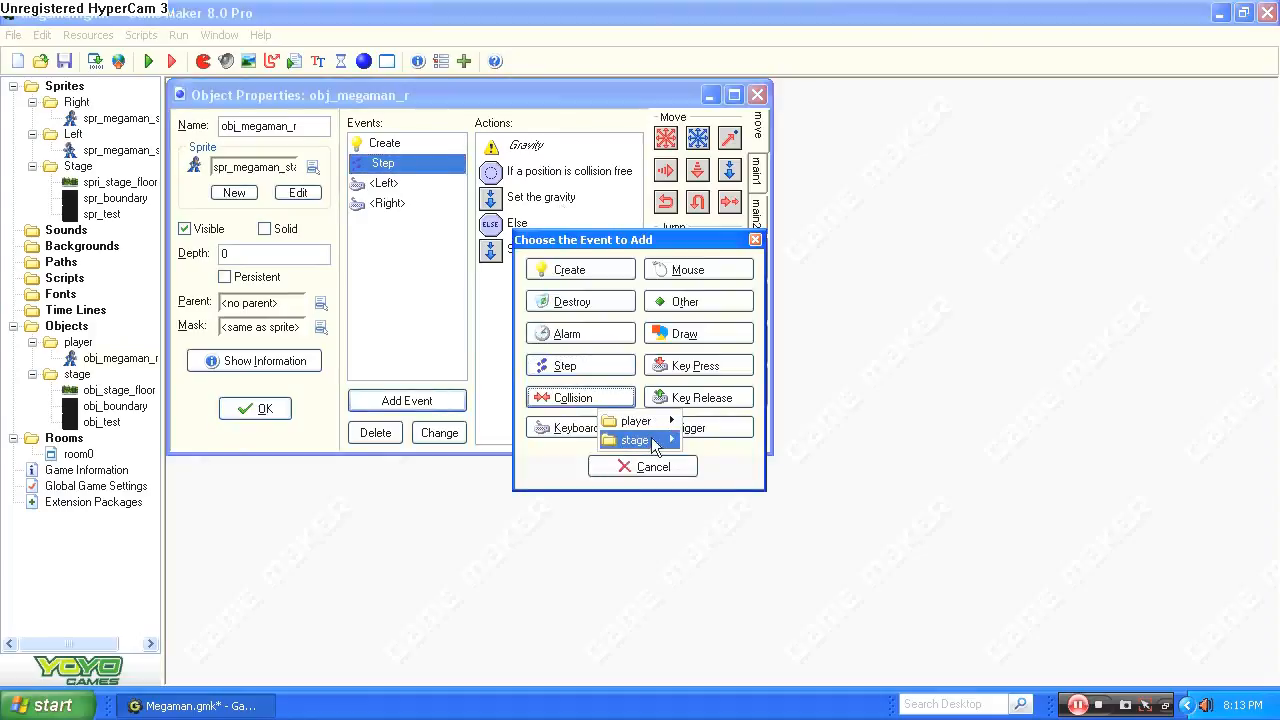
pyautogui.click(362, 285)
pyautogui.click(598, 467)
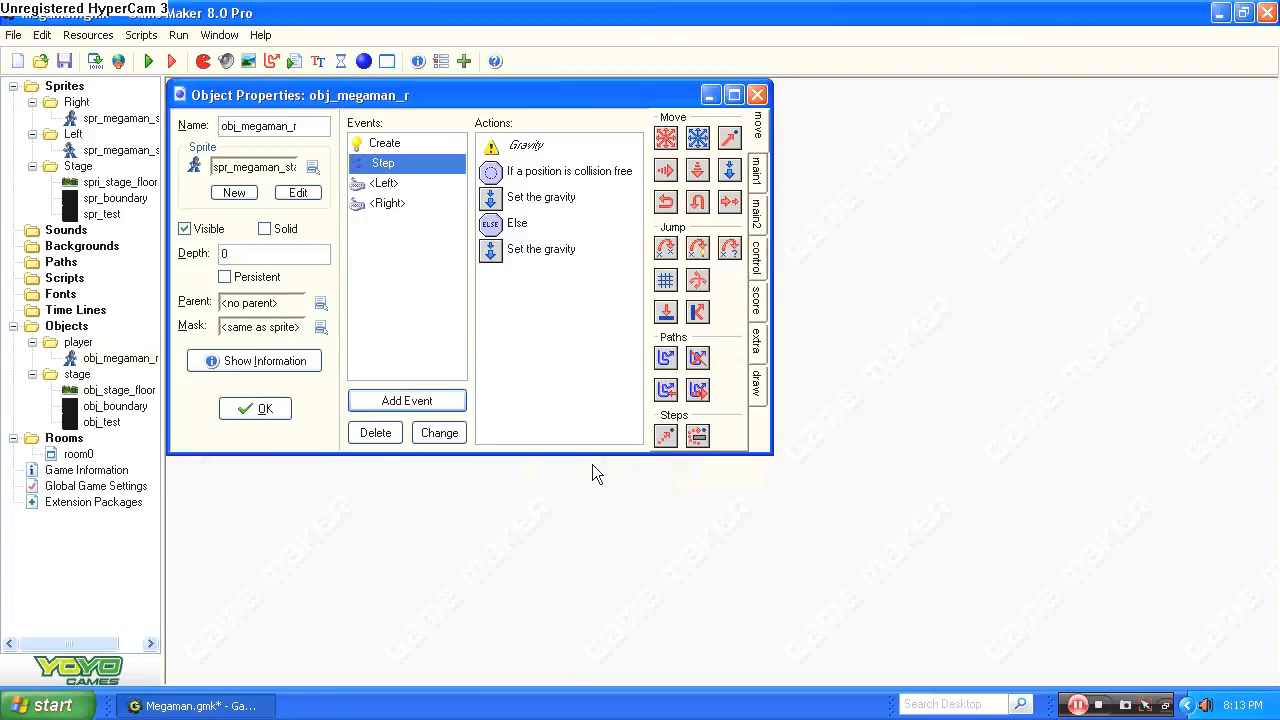
# Run the game to test the gravity on Mega Man and quit the test run.
pyautogui.click(141, 35)
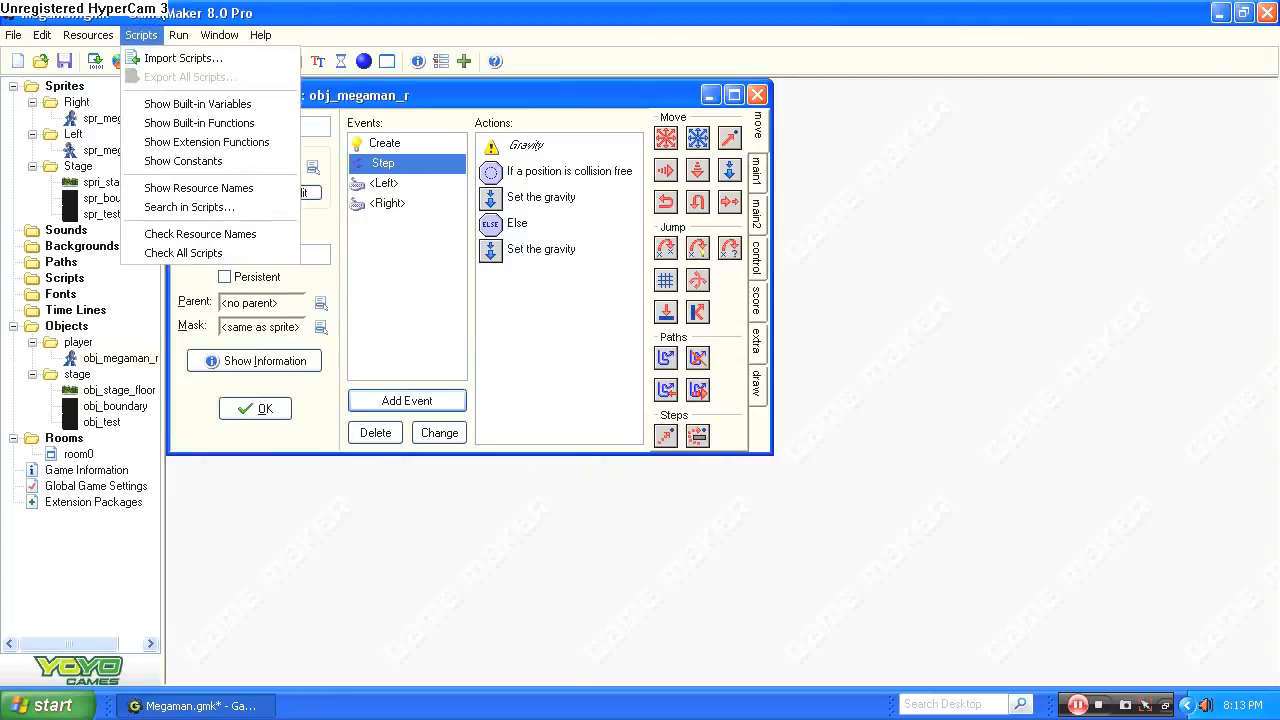
pyautogui.click(153, 40)
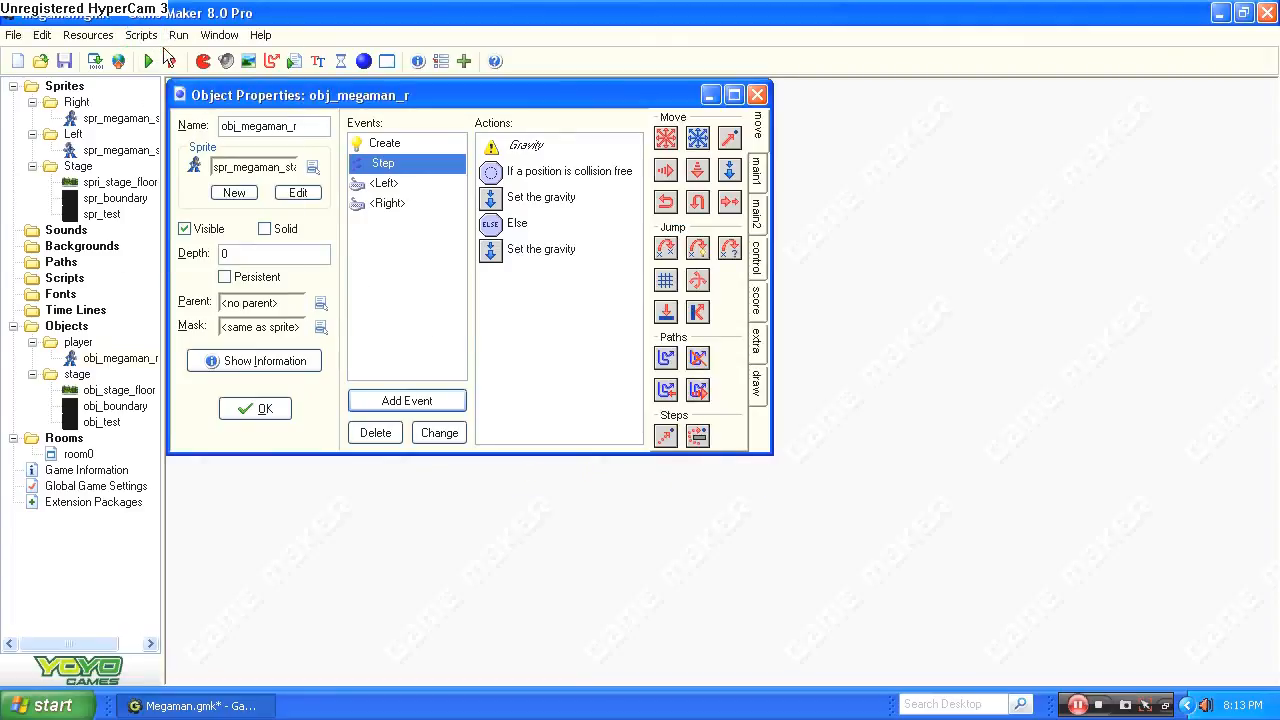
pyautogui.click(148, 61)
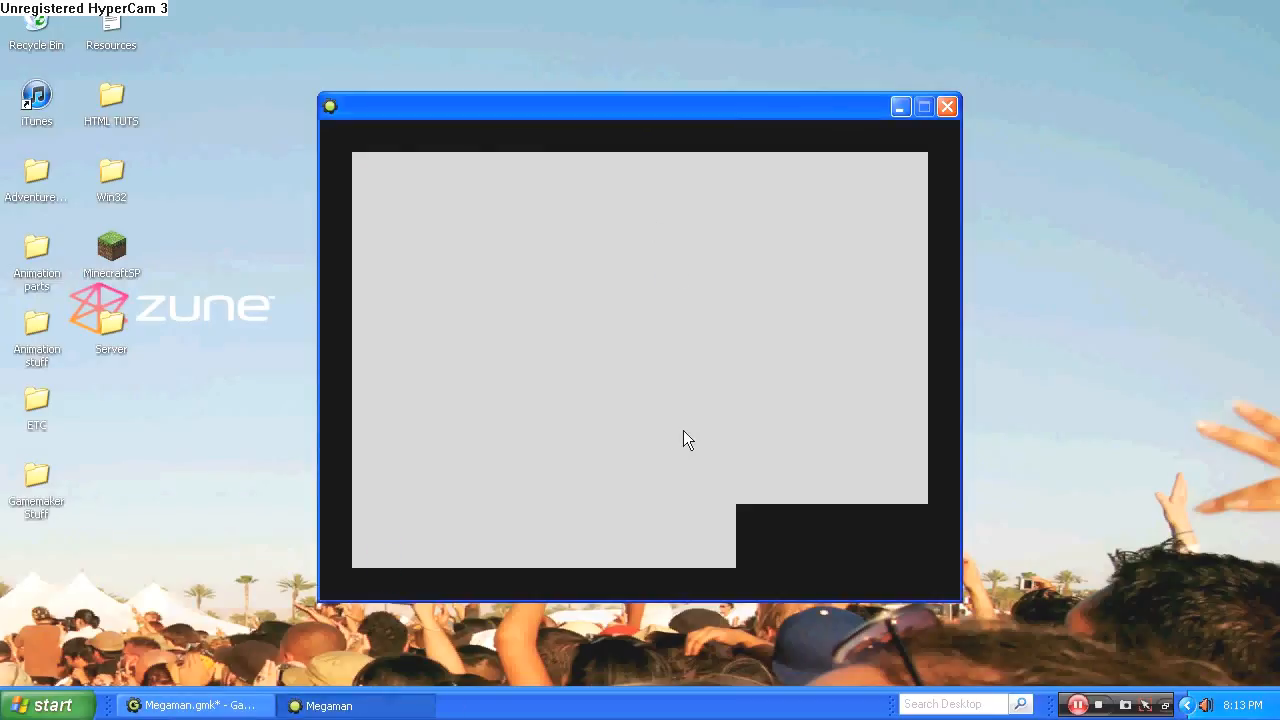
pyautogui.press('Escape')
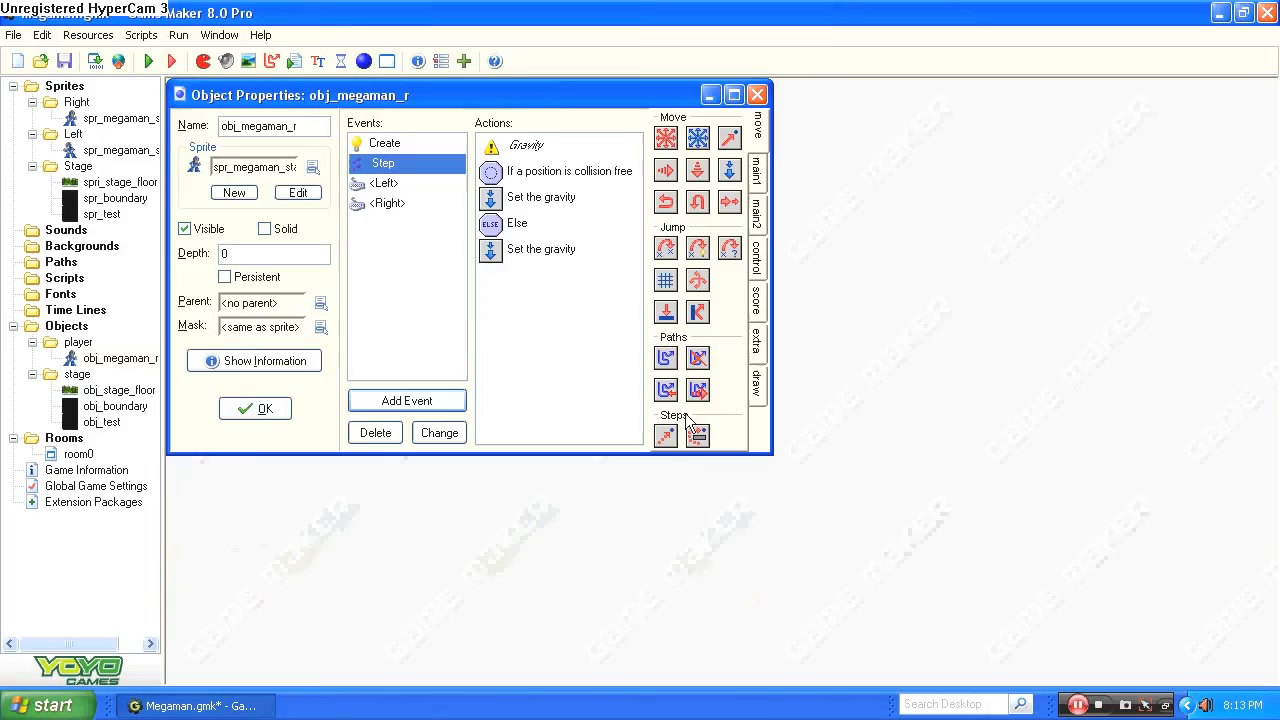
# Add a collision event with obj_test to obj_megaman_r and give it a Set Gravity action.
pyautogui.click(397, 400)
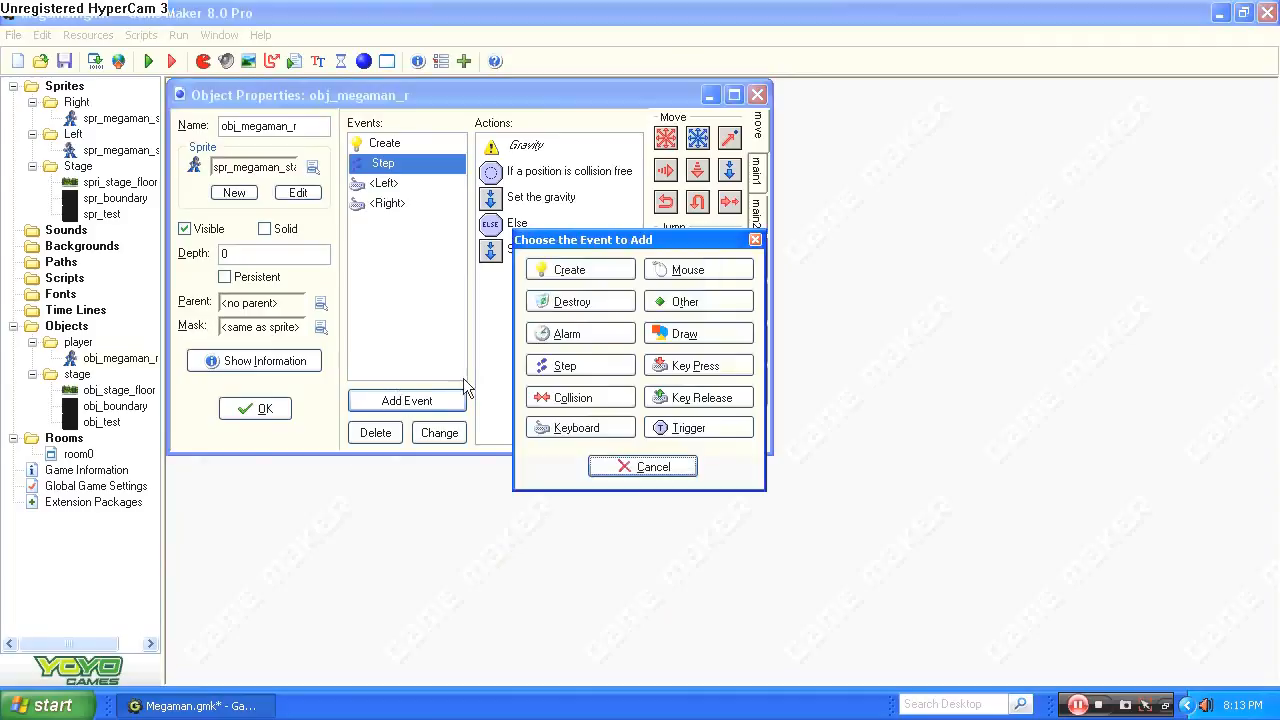
pyautogui.click(603, 396)
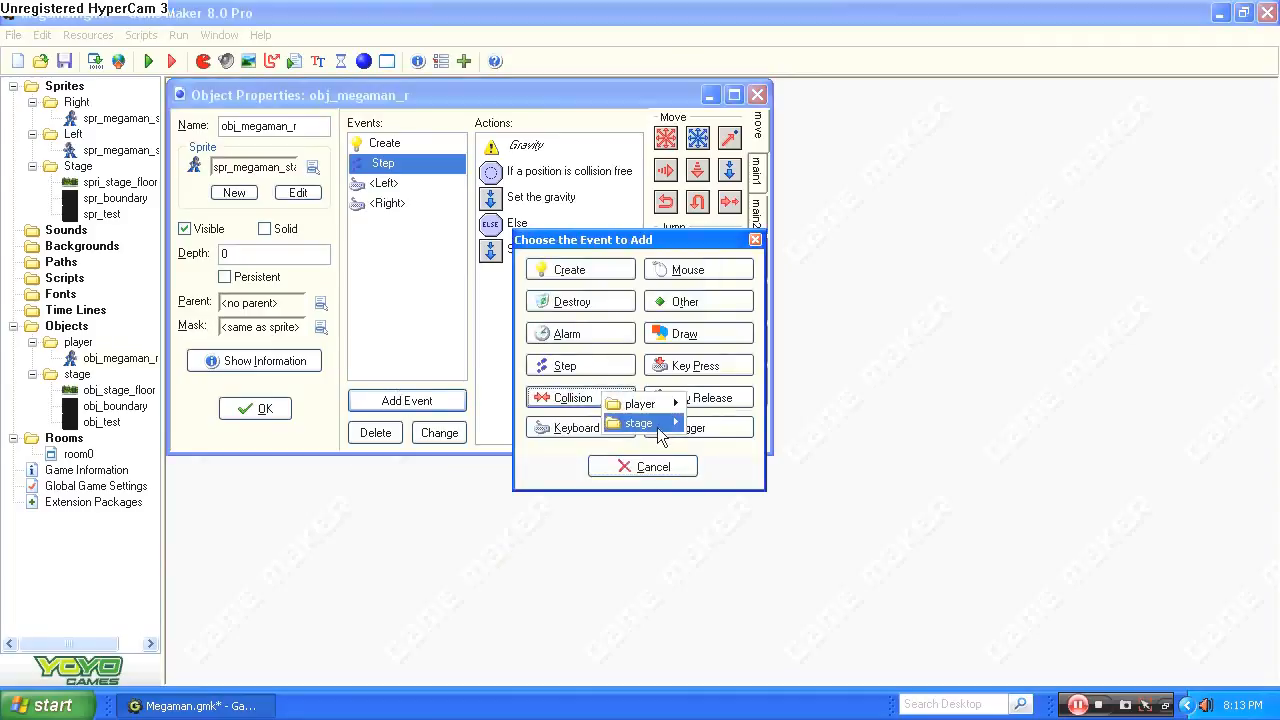
pyautogui.moveTo(660, 432)
pyautogui.click(705, 461)
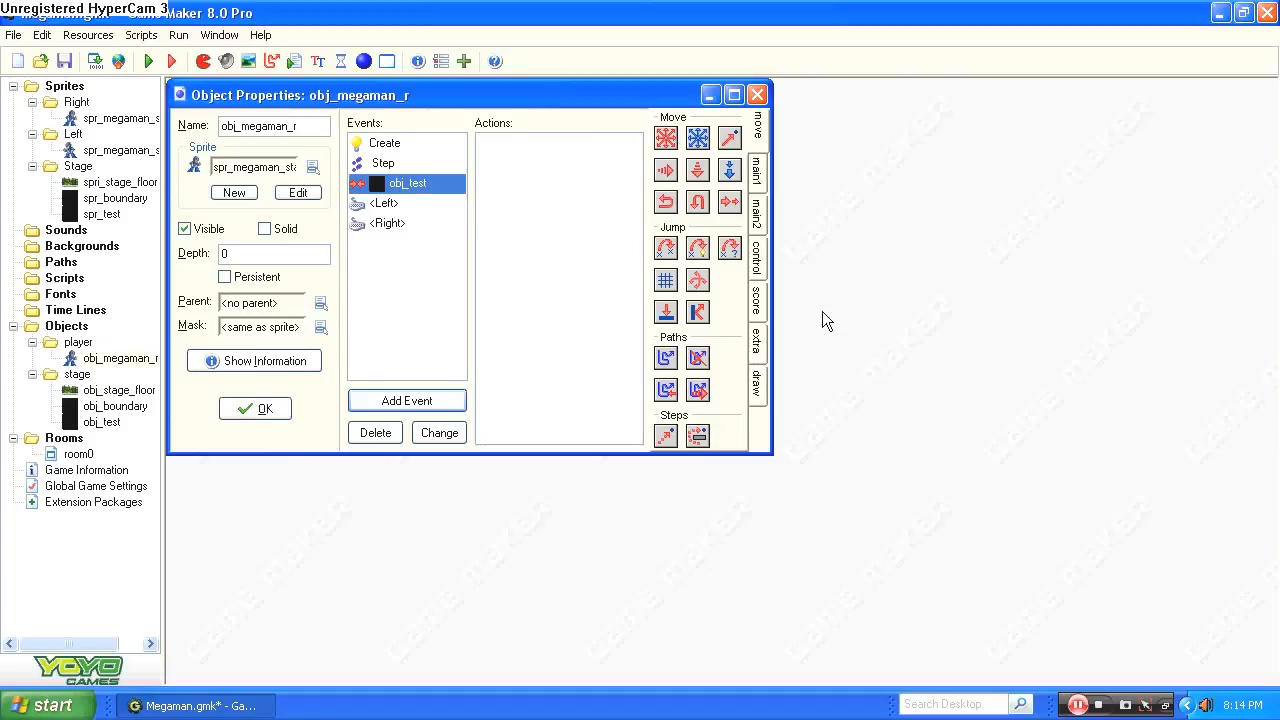
pyautogui.moveTo(731, 171); pyautogui.dragTo(580, 188)
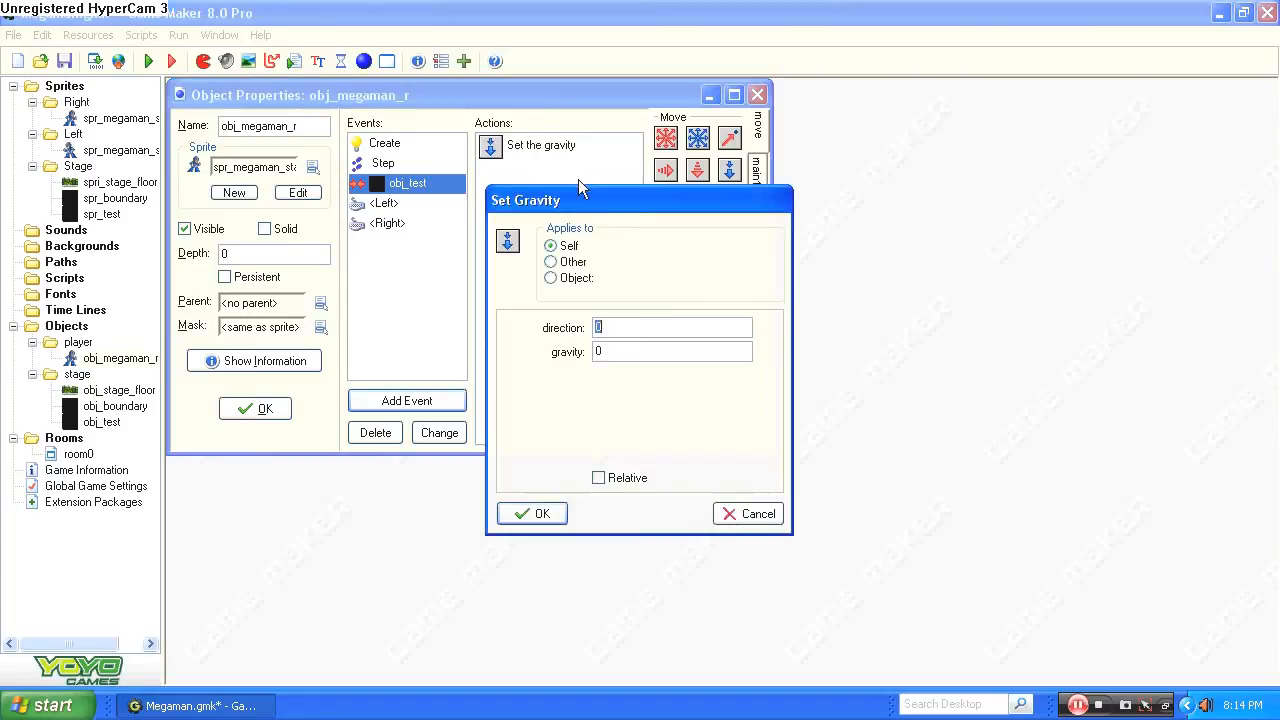
pyautogui.click(556, 513)
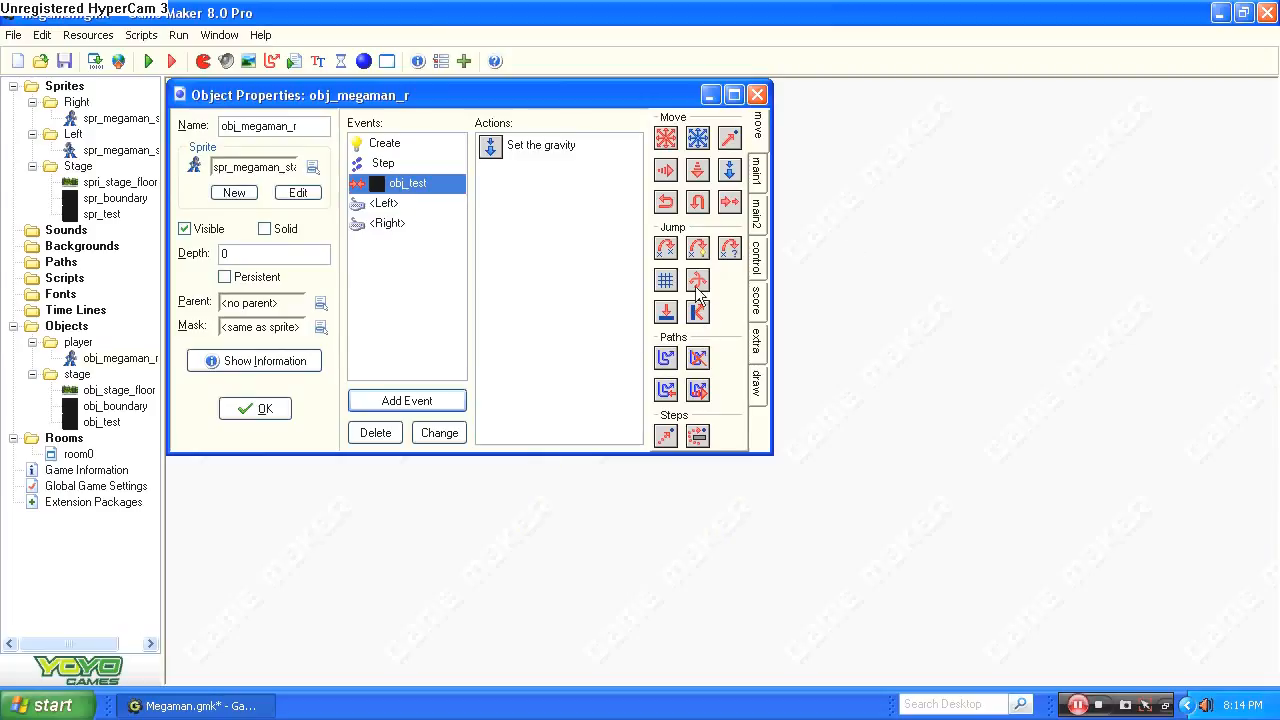
# Add a Move to Contact action to the obj_test collision with direction 270, maximum 8, against solid objects.
pyautogui.moveTo(665, 311); pyautogui.dragTo(505, 200)
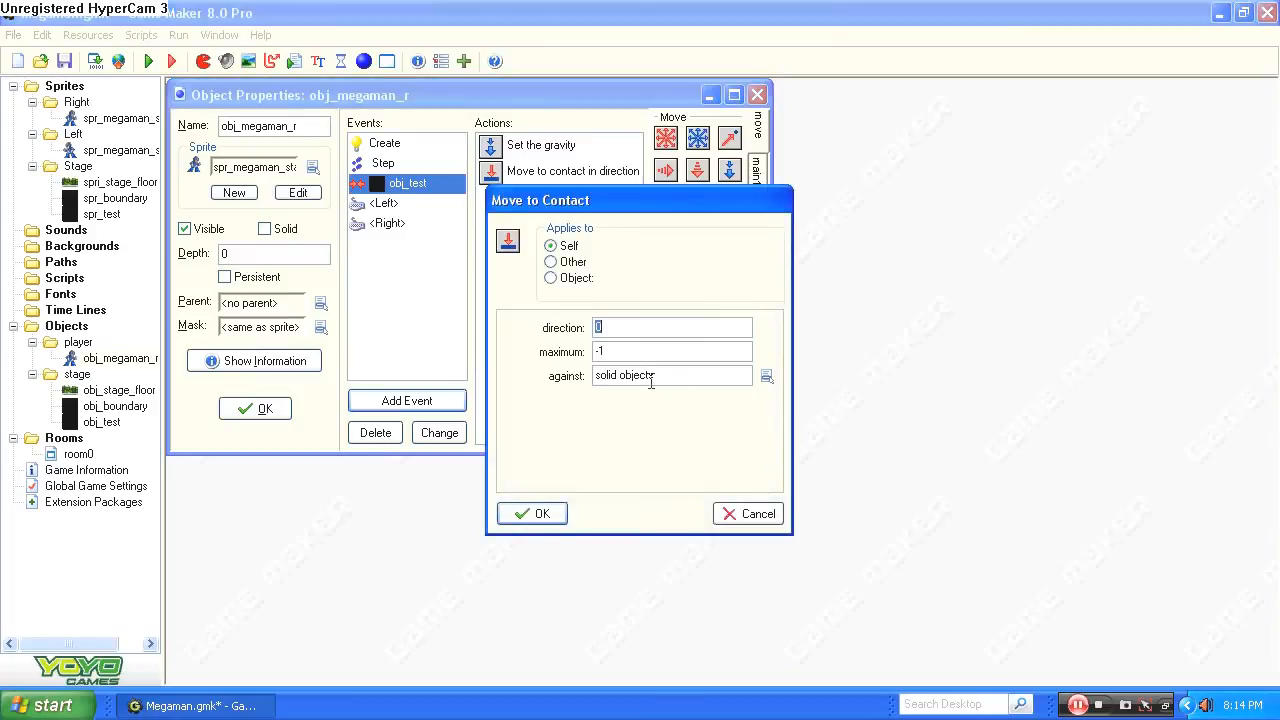
pyautogui.press('Tab')
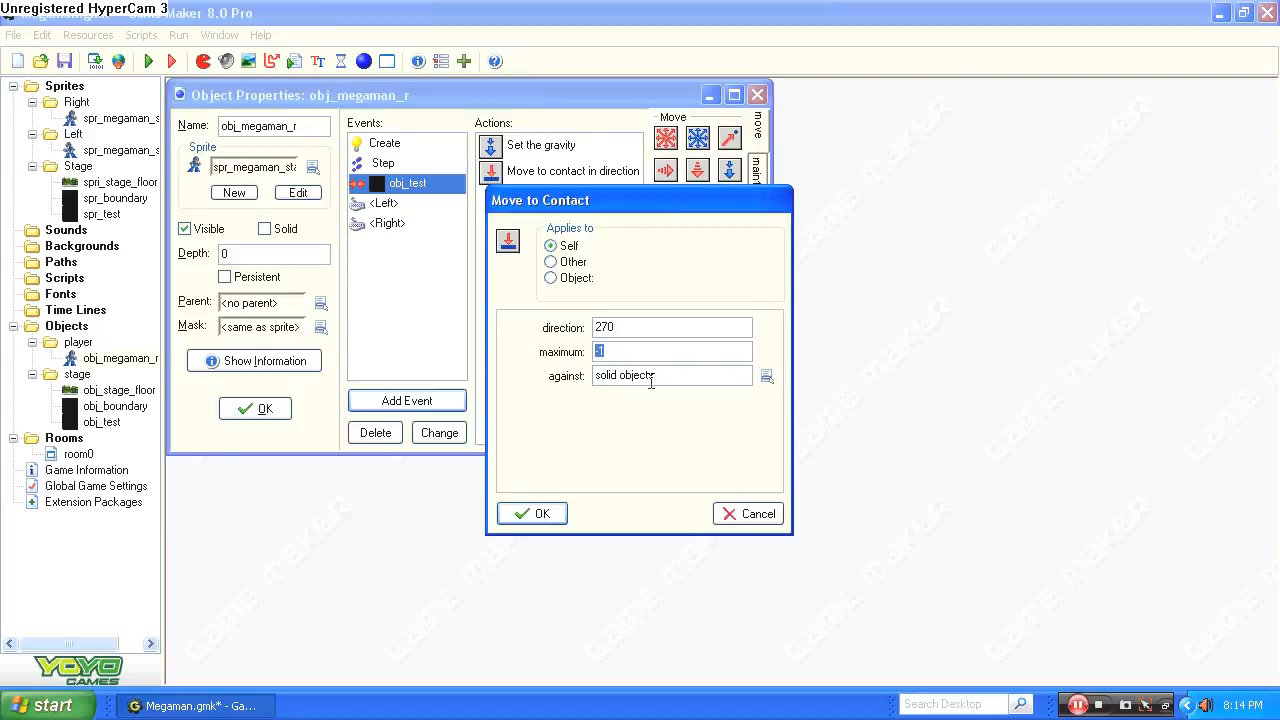
pyautogui.write('8')
pyautogui.click(531, 513)
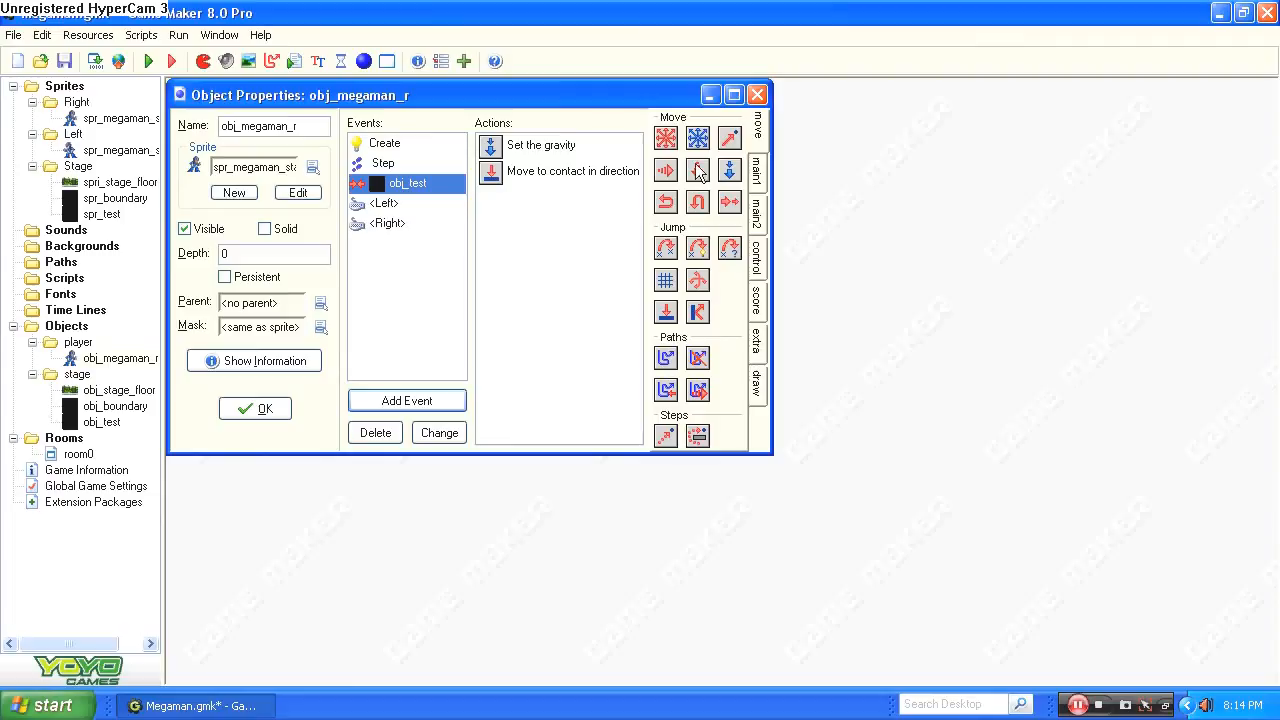
# Add a vertical speed action to the end of the obj_test collision event and save the object's properties.
pyautogui.moveTo(698, 172); pyautogui.dragTo(560, 198)
pyautogui.click(532, 514)
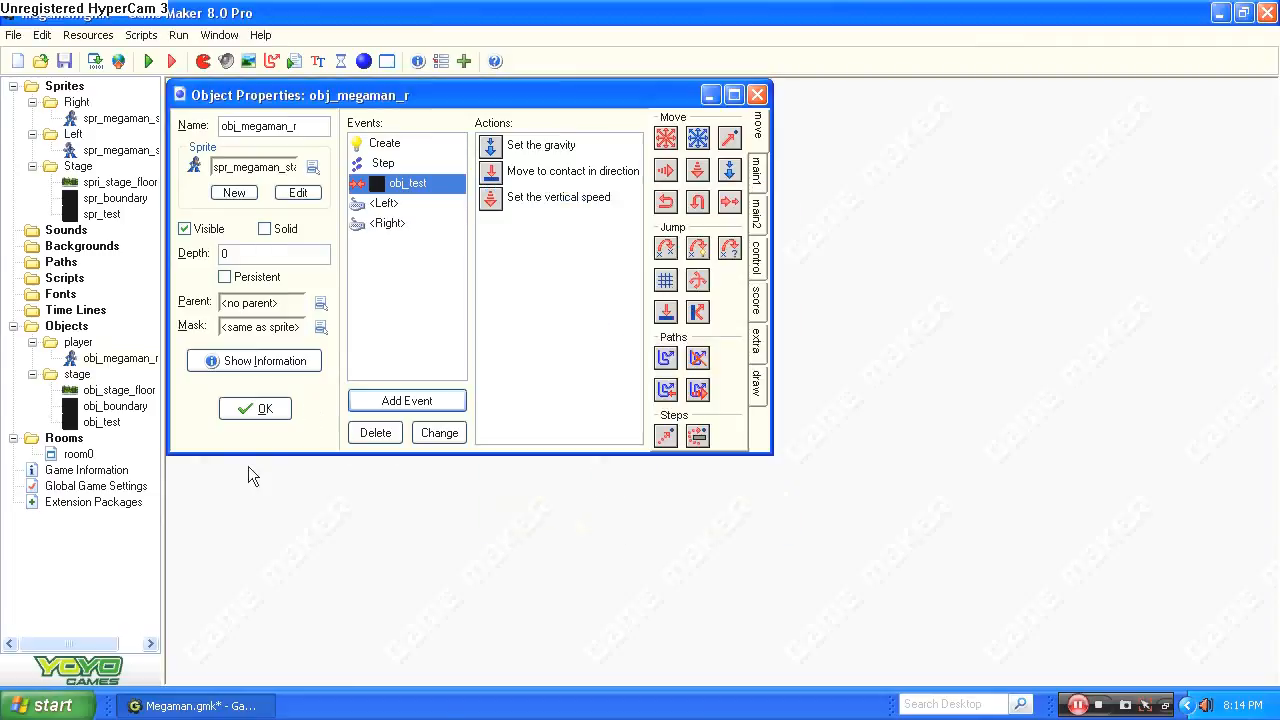
pyautogui.click(276, 408)
# Run the game, walk Mega Man right and left along the floor up to the raised block, and quit the test run.
pyautogui.click(150, 62)
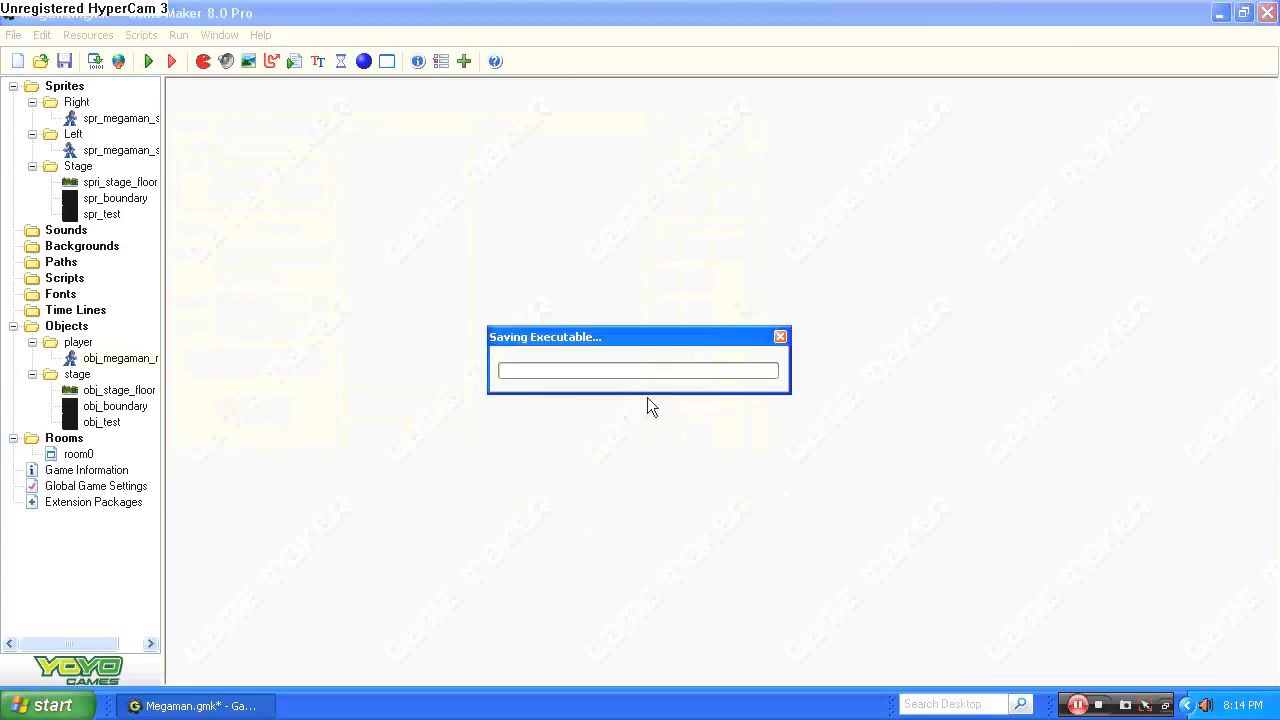
pyautogui.press('Right')
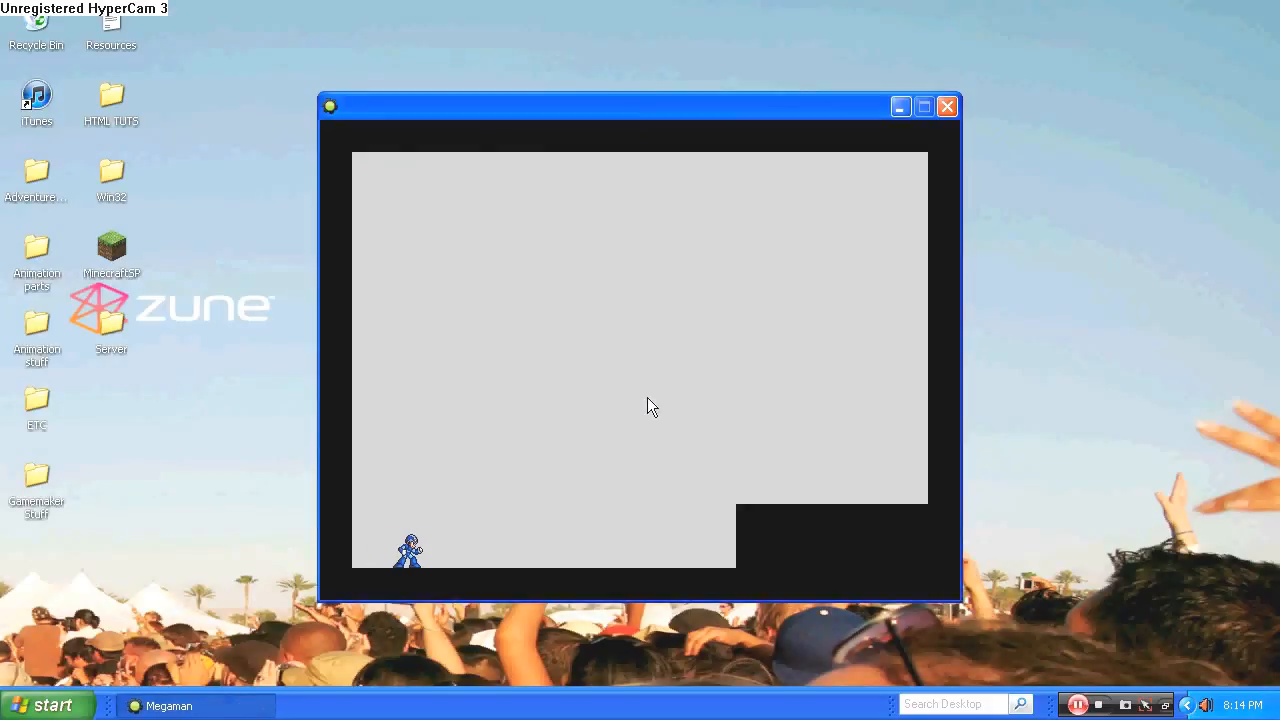
pyautogui.press('Left')
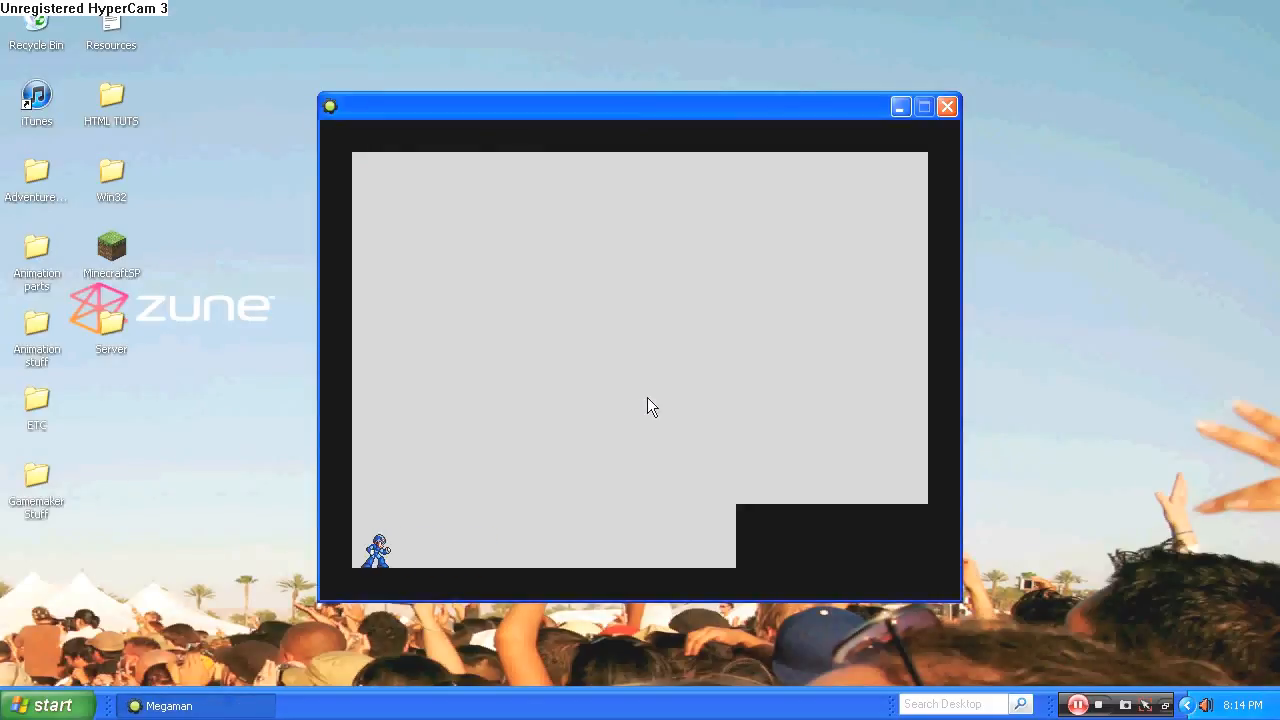
pyautogui.press('Right')
pyautogui.press('Right')
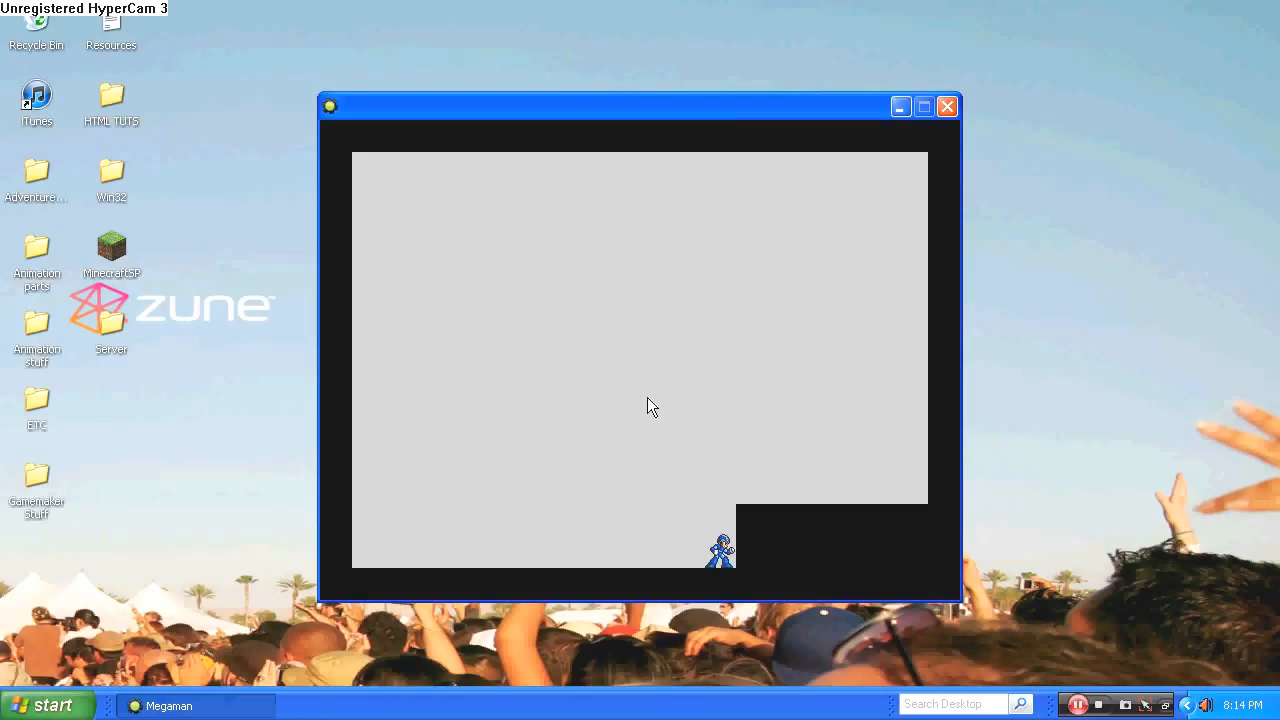
pyautogui.press('Left')
pyautogui.press('Left')
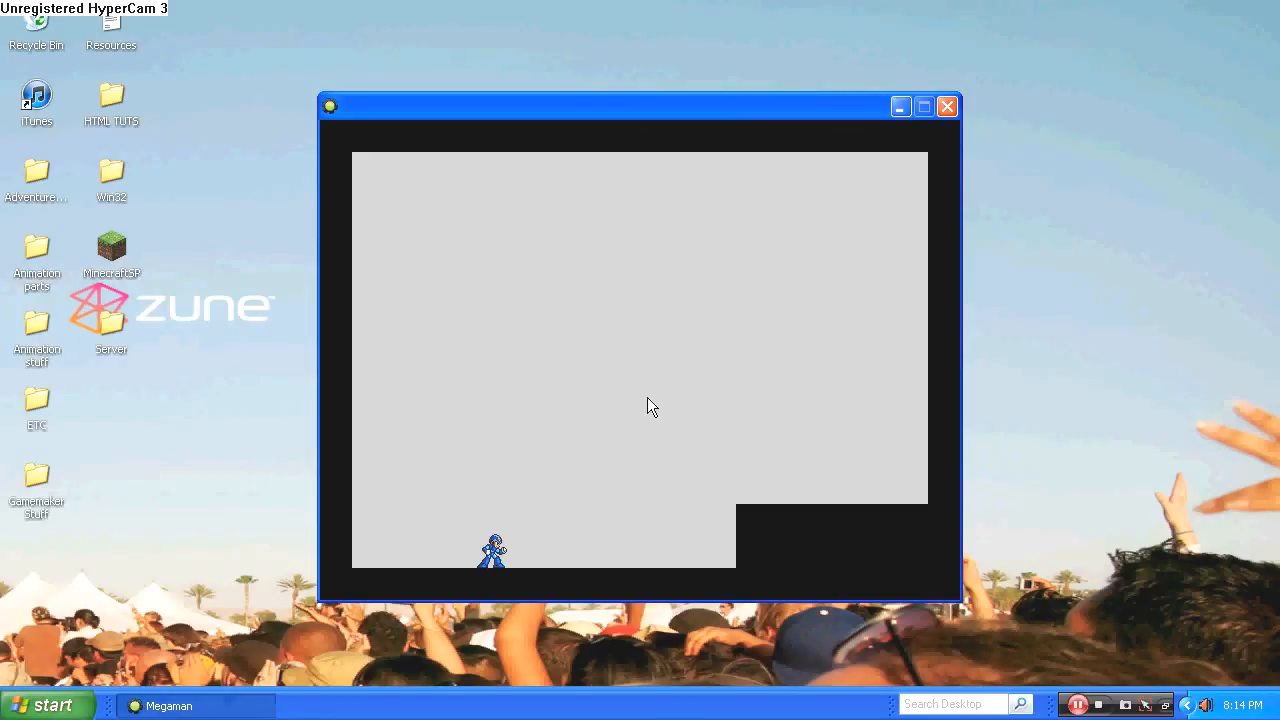
pyautogui.press('Escape')
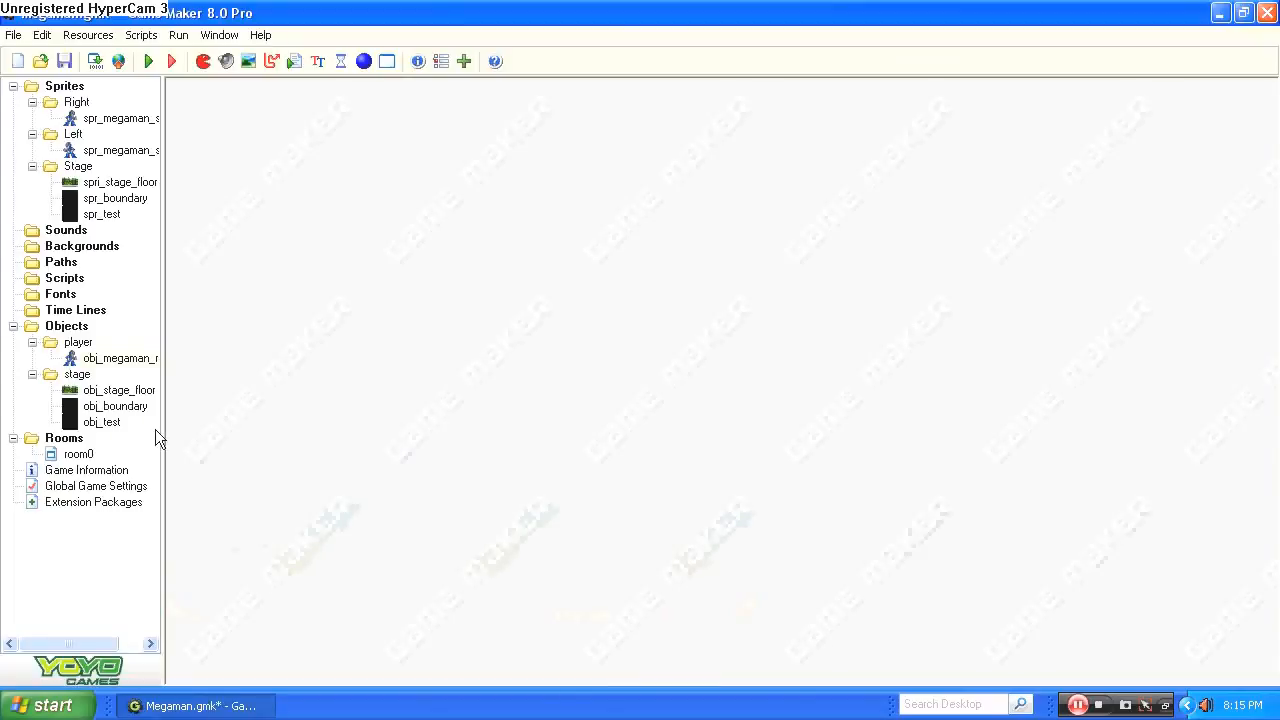
# Reopen obj_megaman_r and add a Key Press event for the letter A.
pyautogui.doubleClick(116, 360)
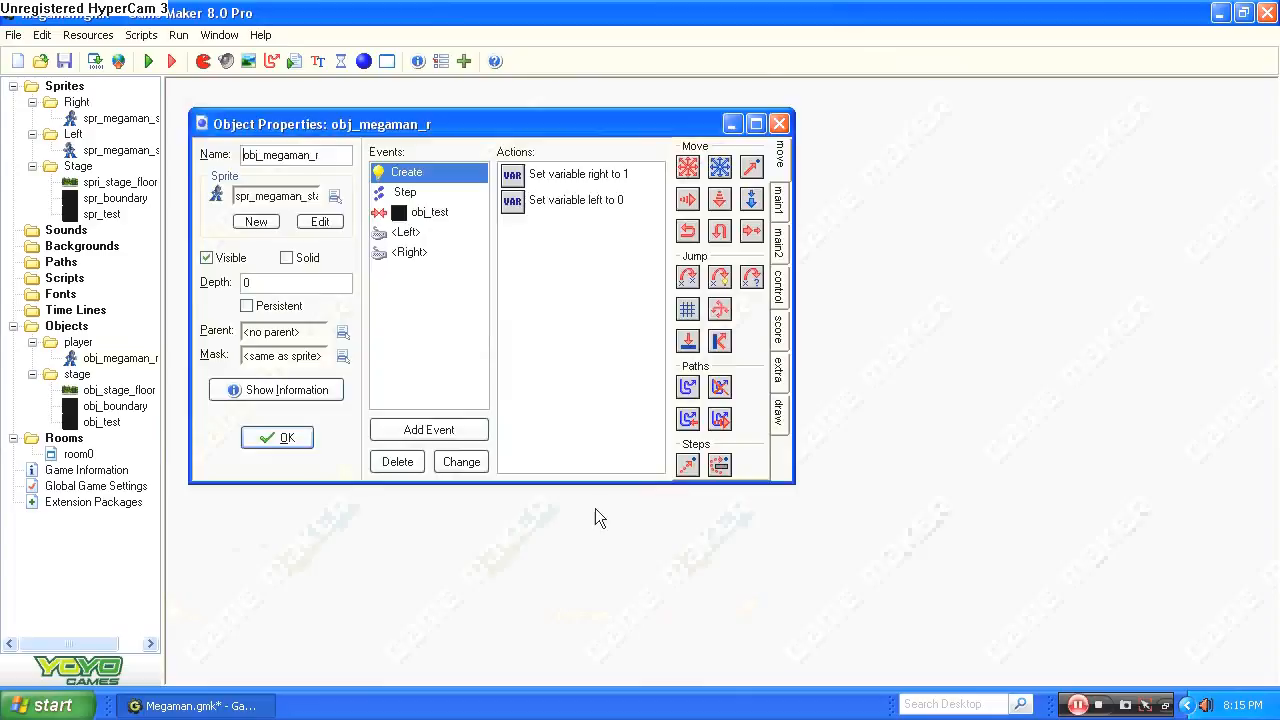
pyautogui.click(429, 429)
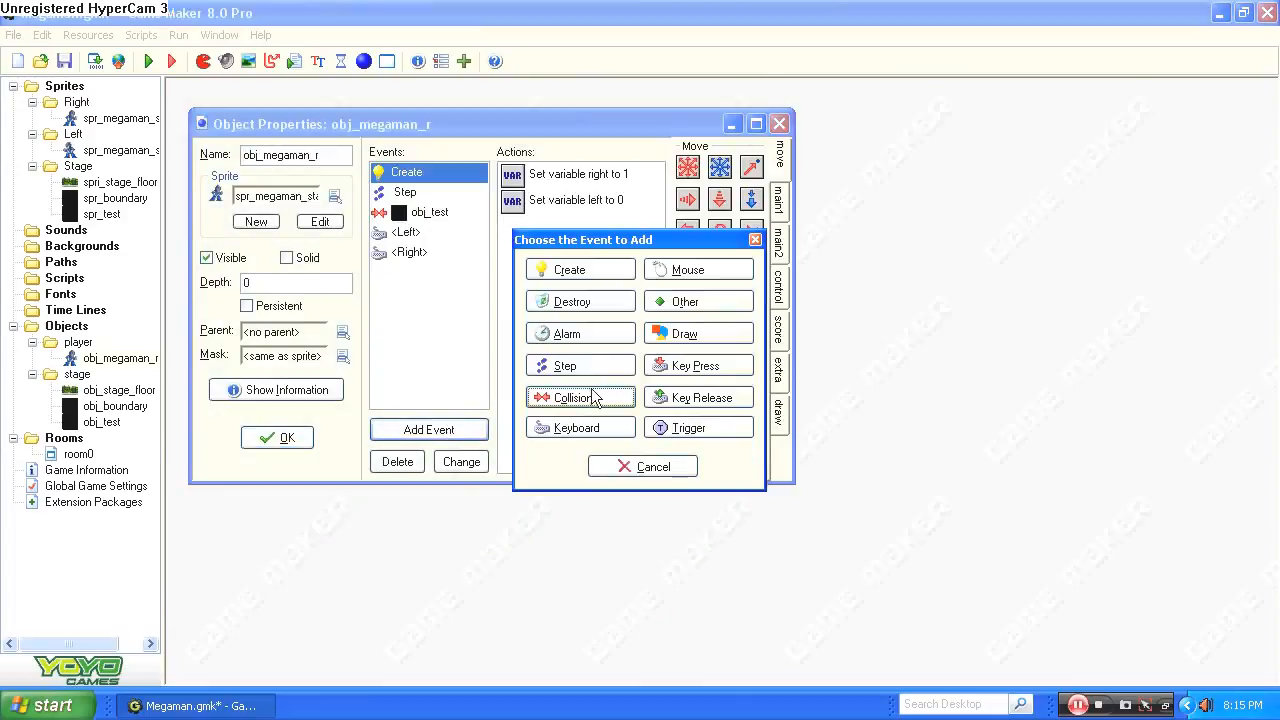
pyautogui.click(705, 378)
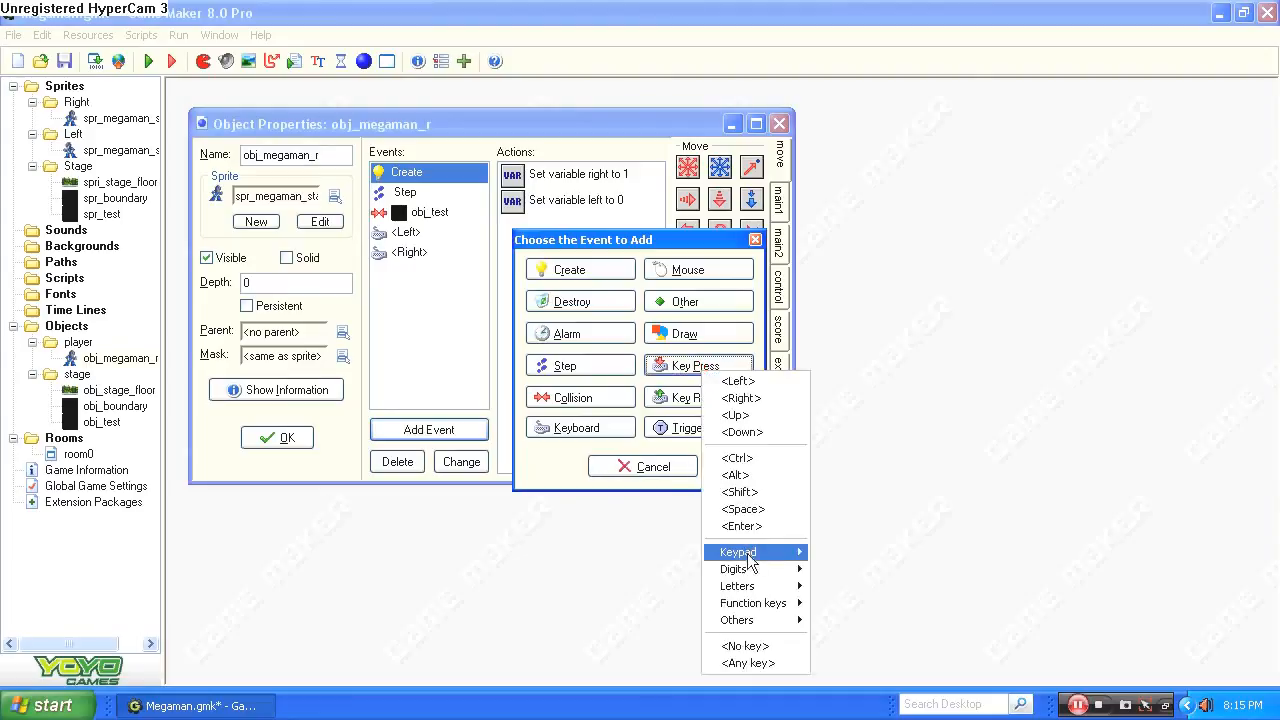
pyautogui.moveTo(770, 590)
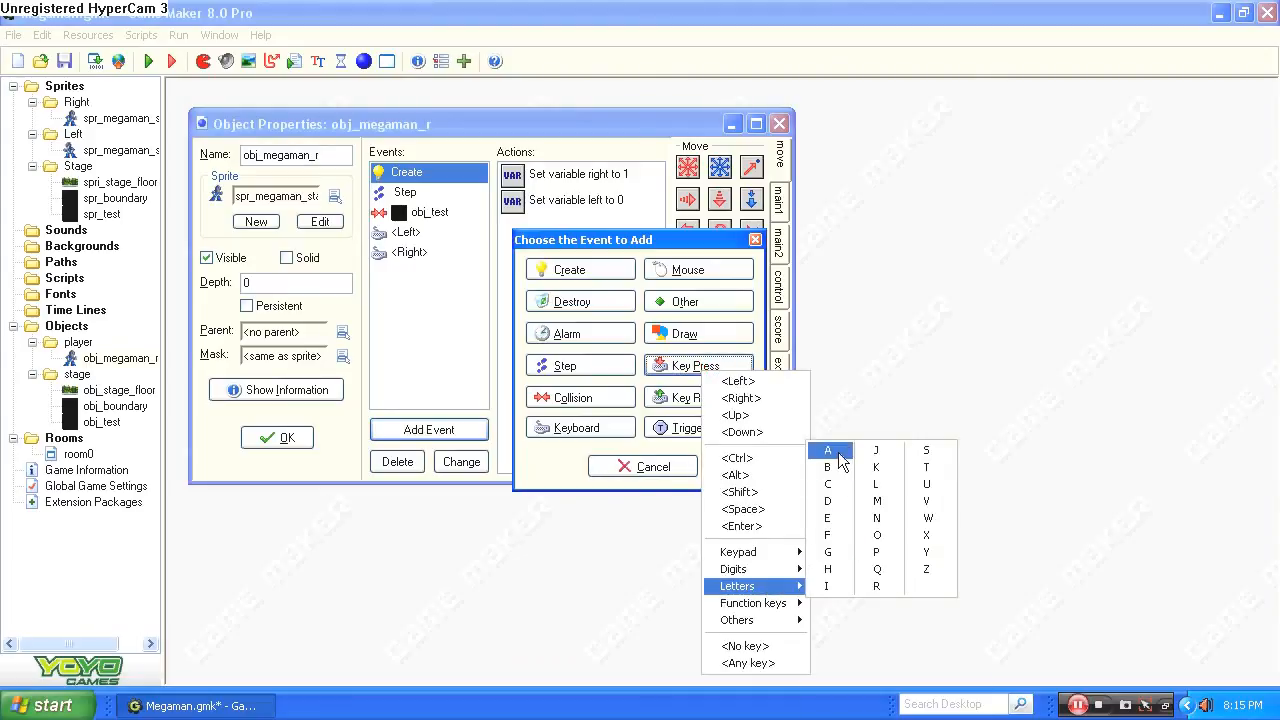
pyautogui.click(838, 454)
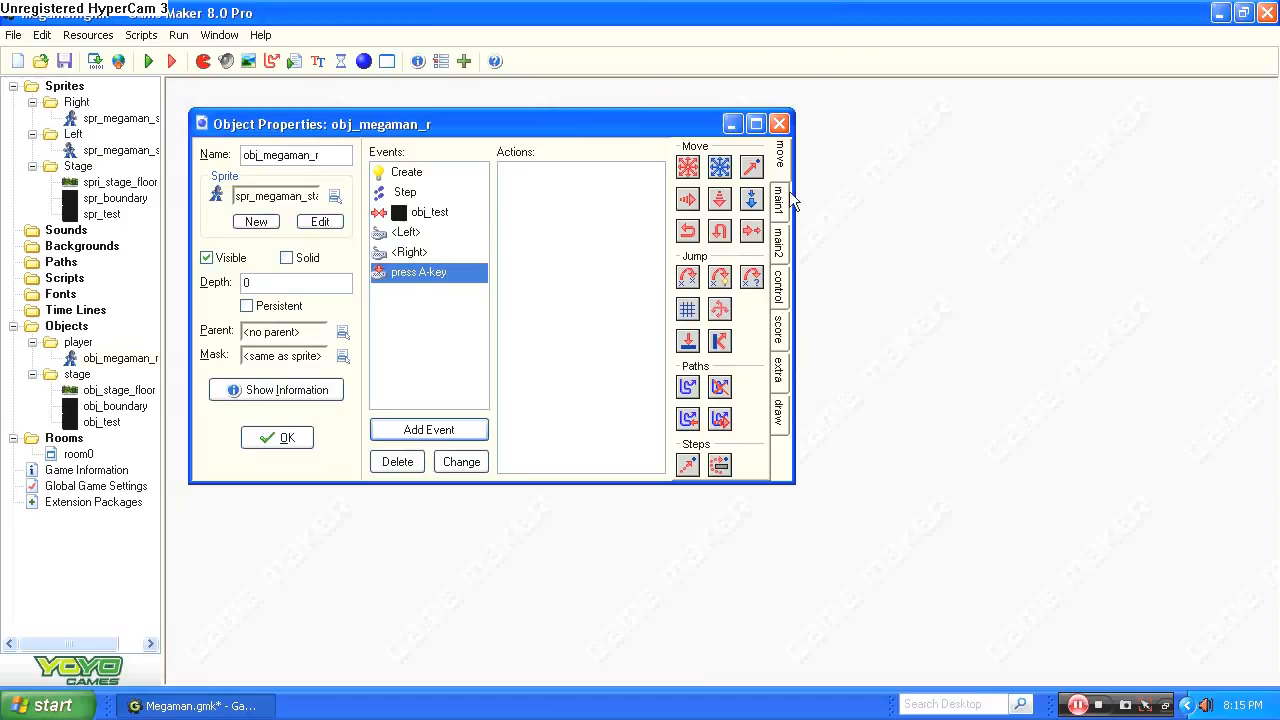
# Add a Check Empty condition to the A-key press event with x 0, y 1, only solid objects, Relative and NOT enabled.
pyautogui.click(780, 290)
pyautogui.moveTo(690, 167); pyautogui.dragTo(558, 212)
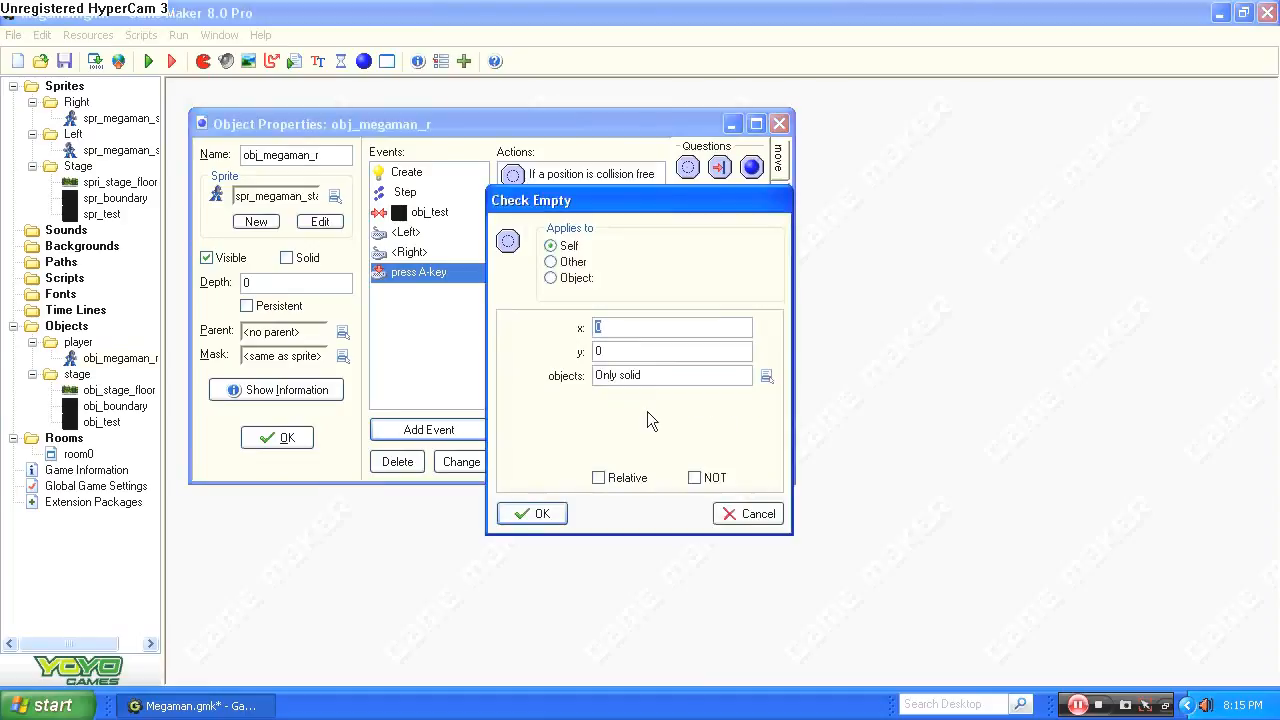
pyautogui.press('Tab')
pyautogui.write('1')
pyautogui.click(606, 479)
pyautogui.click(712, 478)
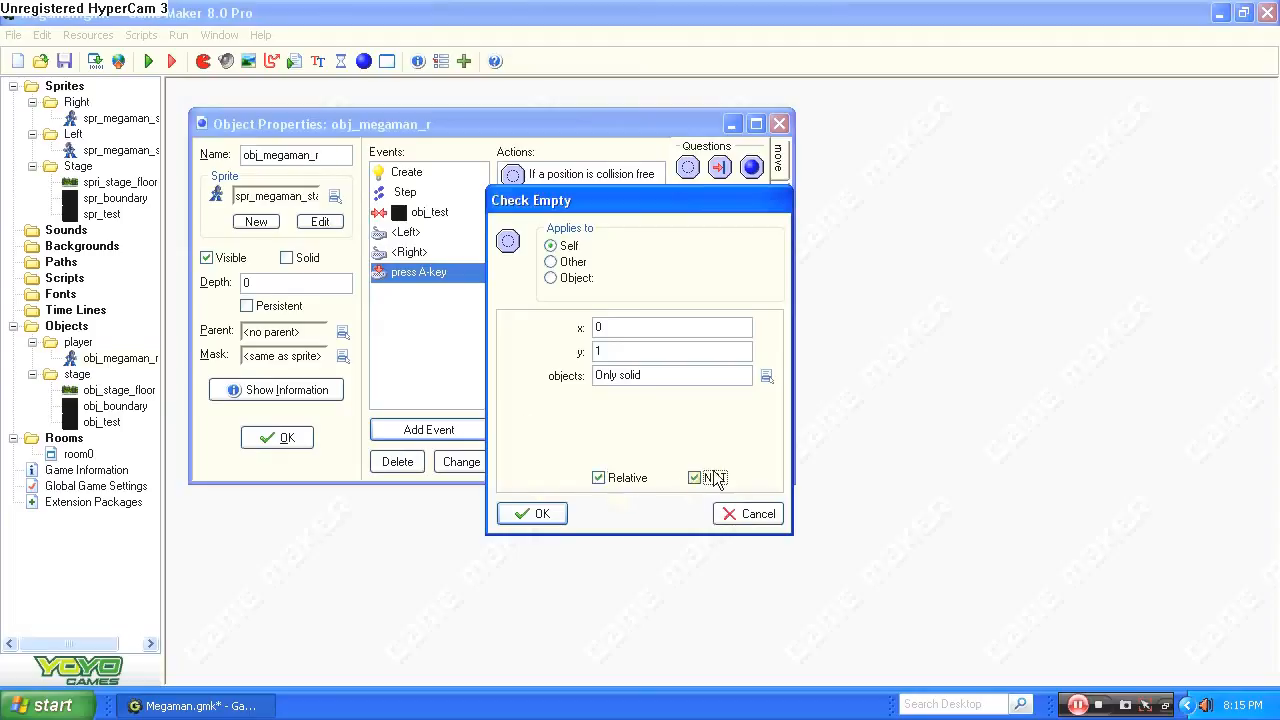
pyautogui.click(565, 514)
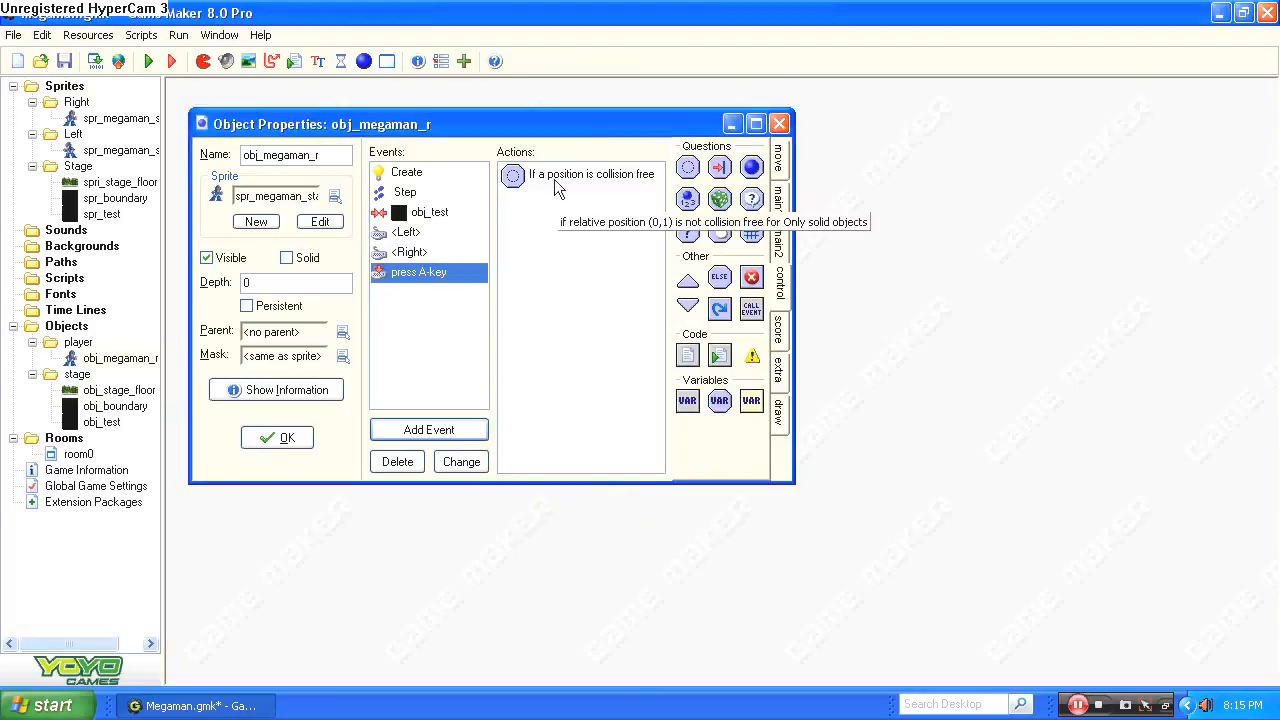
pyautogui.doubleClick(605, 176)
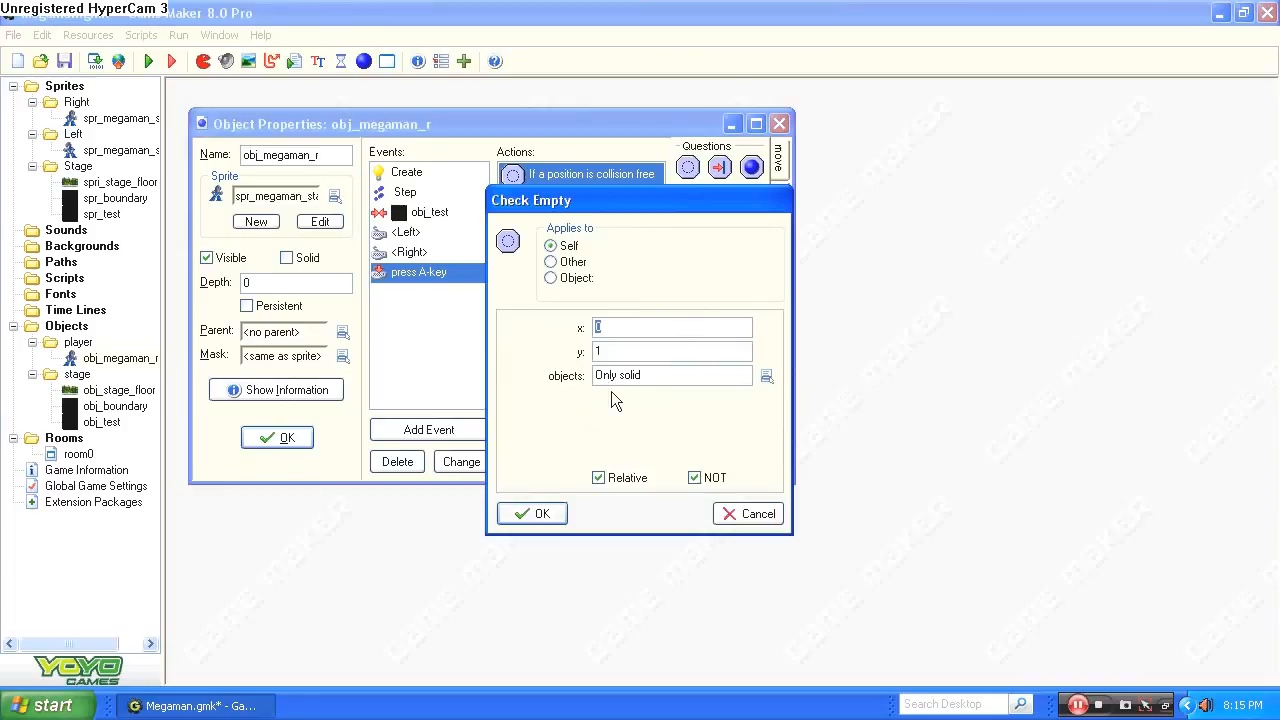
pyautogui.click(540, 514)
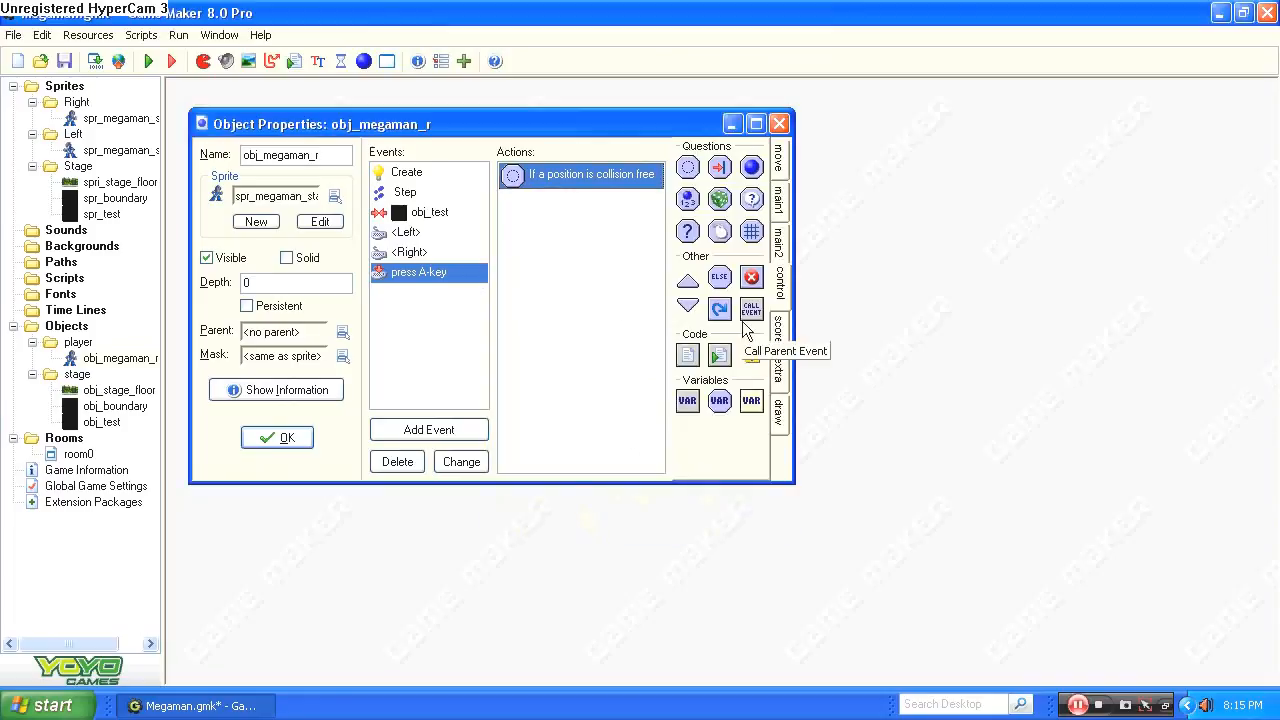
# Add a Speed Vertical action below the collision check with a vertical speed of -6.
pyautogui.click(778, 176)
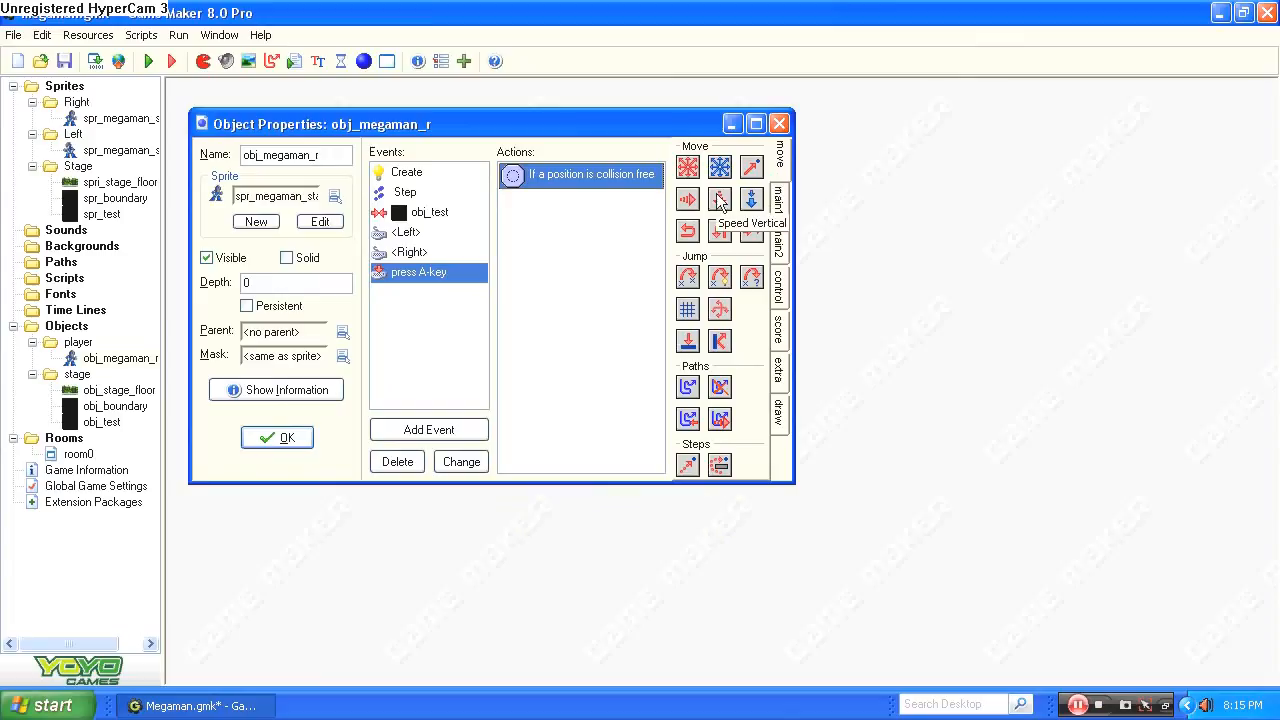
pyautogui.moveTo(720, 200); pyautogui.dragTo(556, 226)
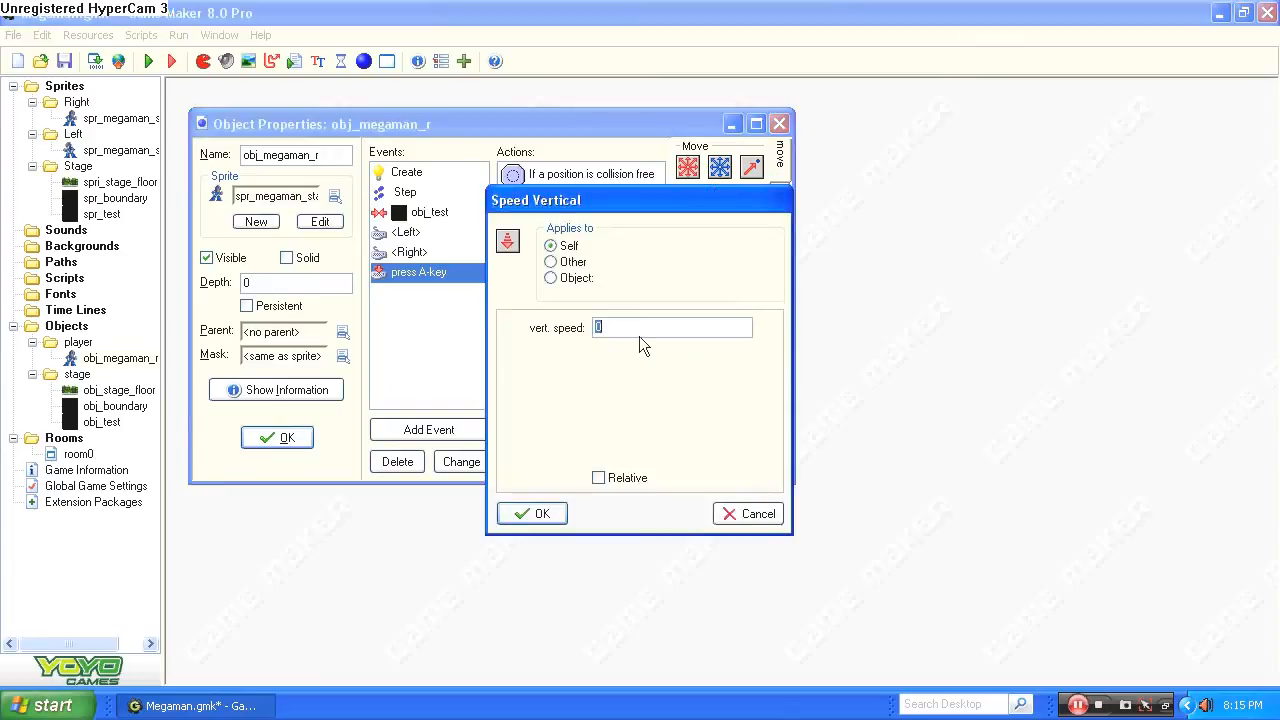
pyautogui.write('-6')
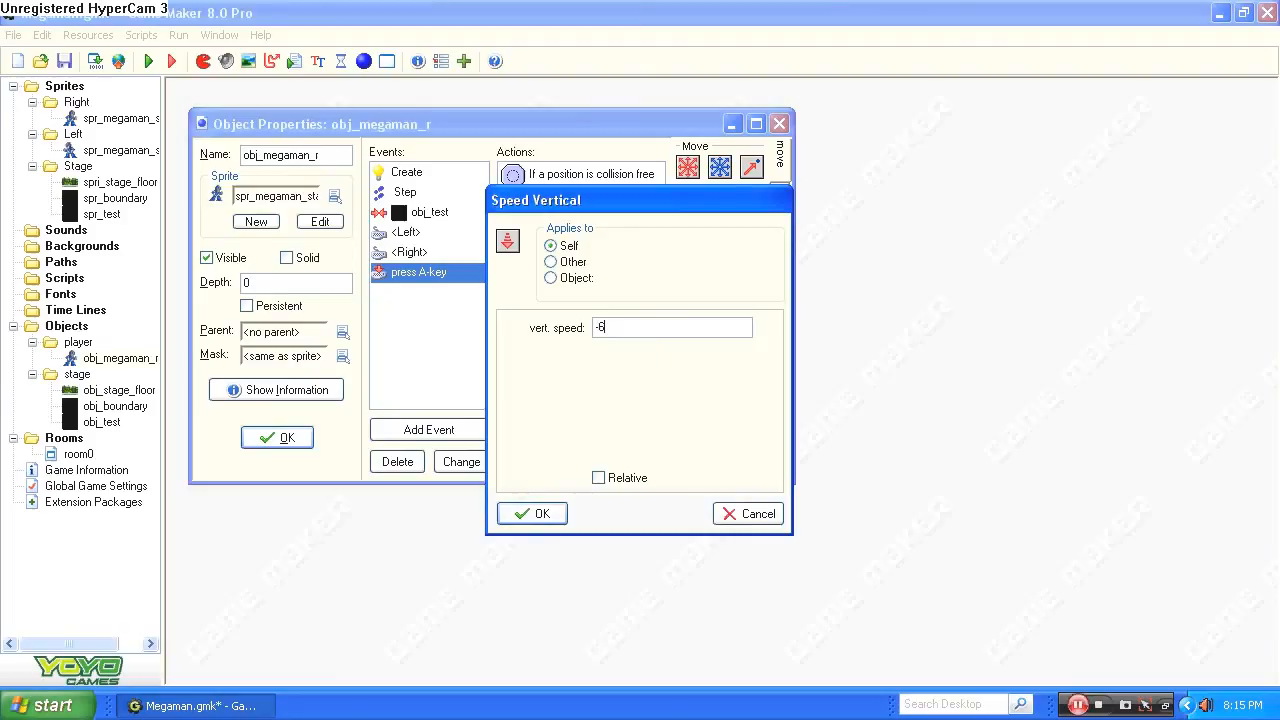